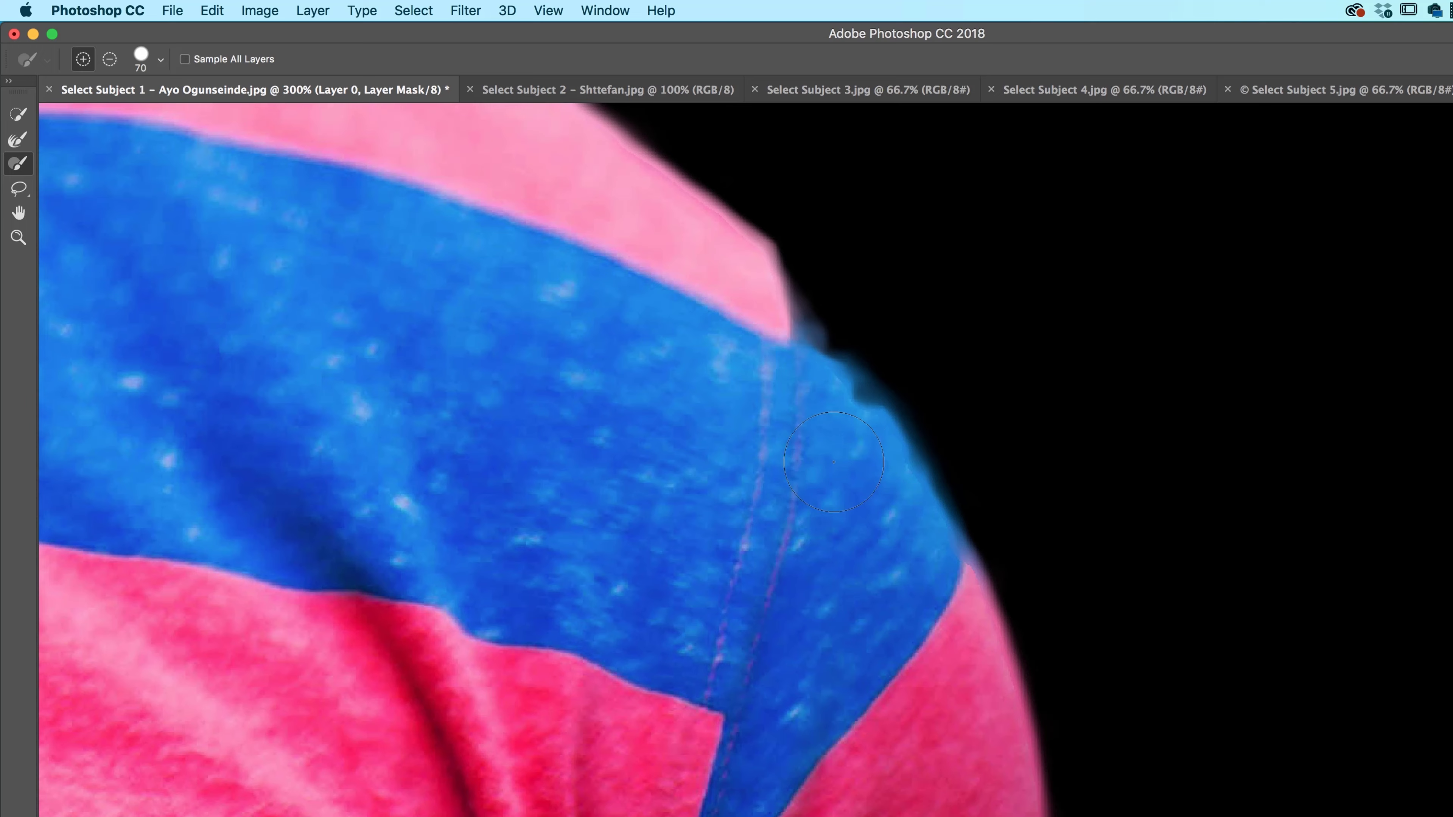
# Paint the missing shirt edge back into the mask along the blue-striped shoulder, continuing along the outline up to the ear.
pyautogui.press('space')
pyautogui.moveTo(688, 437); pyautogui.dragTo(915, 481)
pyautogui.moveTo(720, 464)
pyautogui.mouseDown()
pyautogui.moveTo(916, 487)
pyautogui.moveTo(905, 452)
pyautogui.mouseUp()
pyautogui.moveTo(790, 561); pyautogui.dragTo(1090, 379)
pyautogui.moveTo(926, 590); pyautogui.dragTo(931, 515)
pyautogui.moveTo(1030, 264); pyautogui.dragTo(1055, 568)
pyautogui.moveTo(915, 137); pyautogui.dragTo(574, 525)
pyautogui.moveTo(1259, 504); pyautogui.dragTo(600, 535)
pyautogui.moveTo(607, 335); pyautogui.dragTo(652, 442)
pyautogui.moveTo(738, 355); pyautogui.dragTo(869, 627)
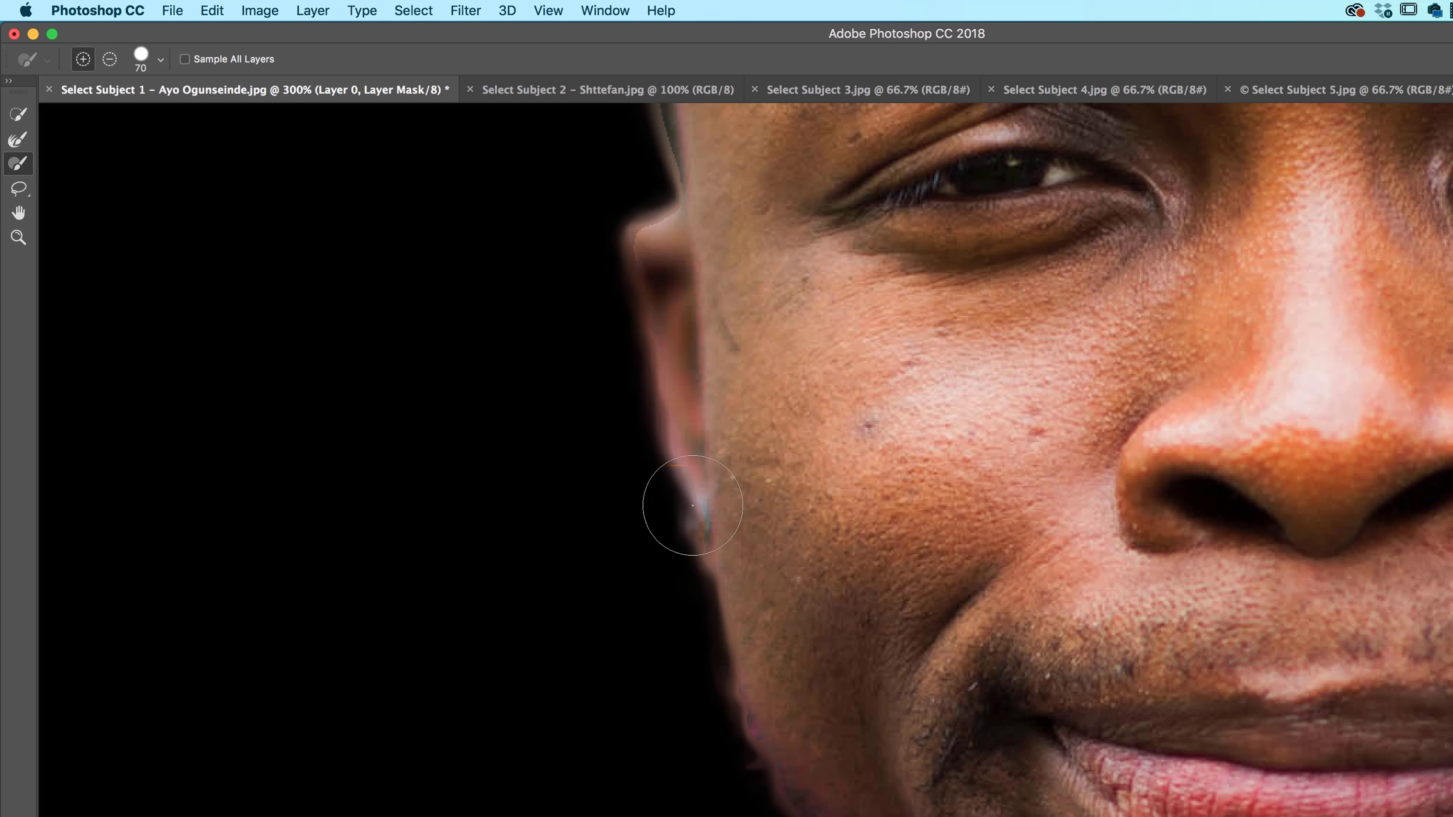
# Undo the last brush stroke and subtract the leftover background below the earlobe from the mask.
pyautogui.press('super+z')
pyautogui.press('alt')
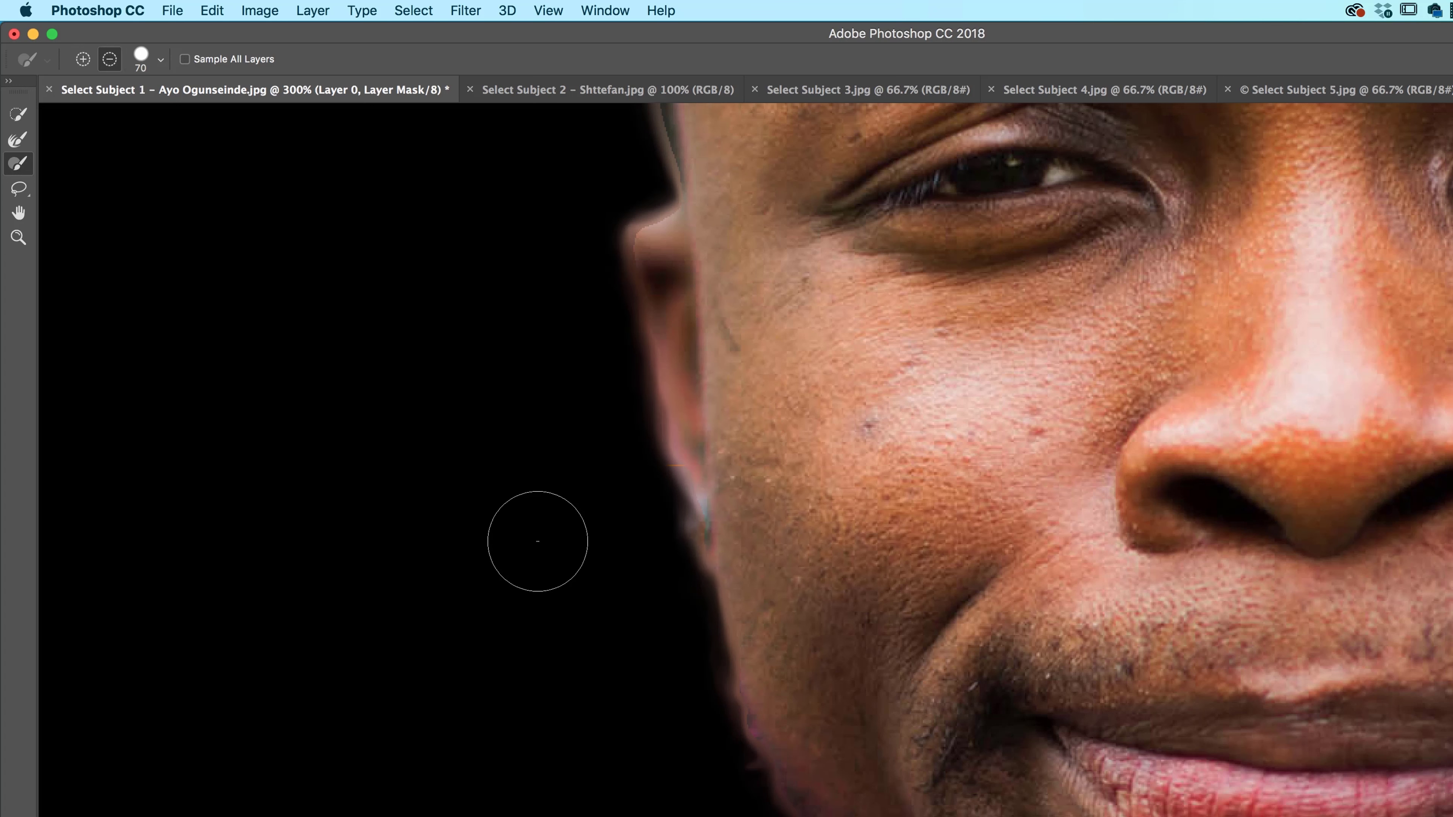
pyautogui.press('alt')
pyautogui.press('alt')
pyautogui.press('alt')
pyautogui.press('alt')
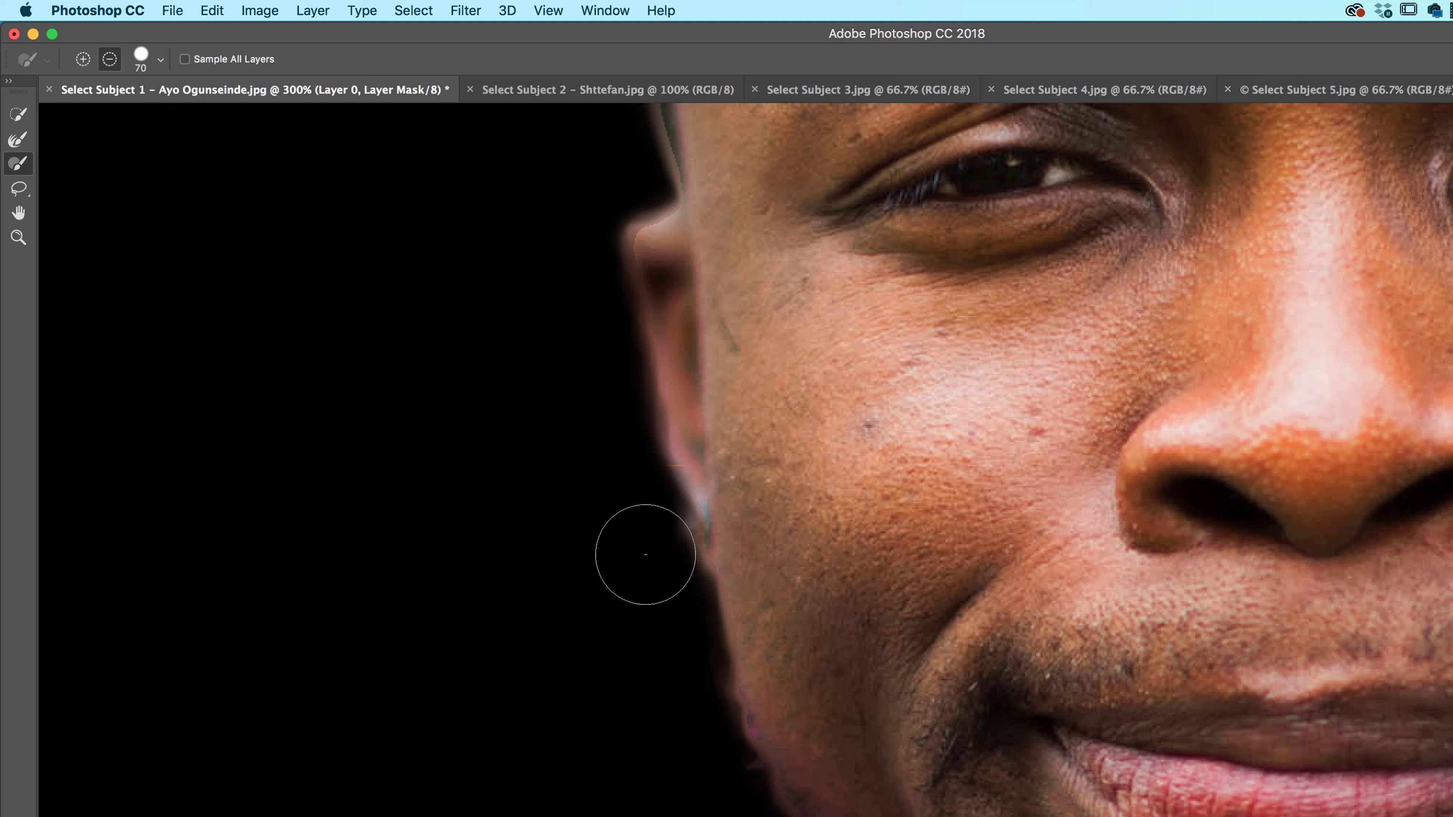
pyautogui.moveTo(663, 576); pyautogui.dragTo(657, 558)
pyautogui.press('alt')
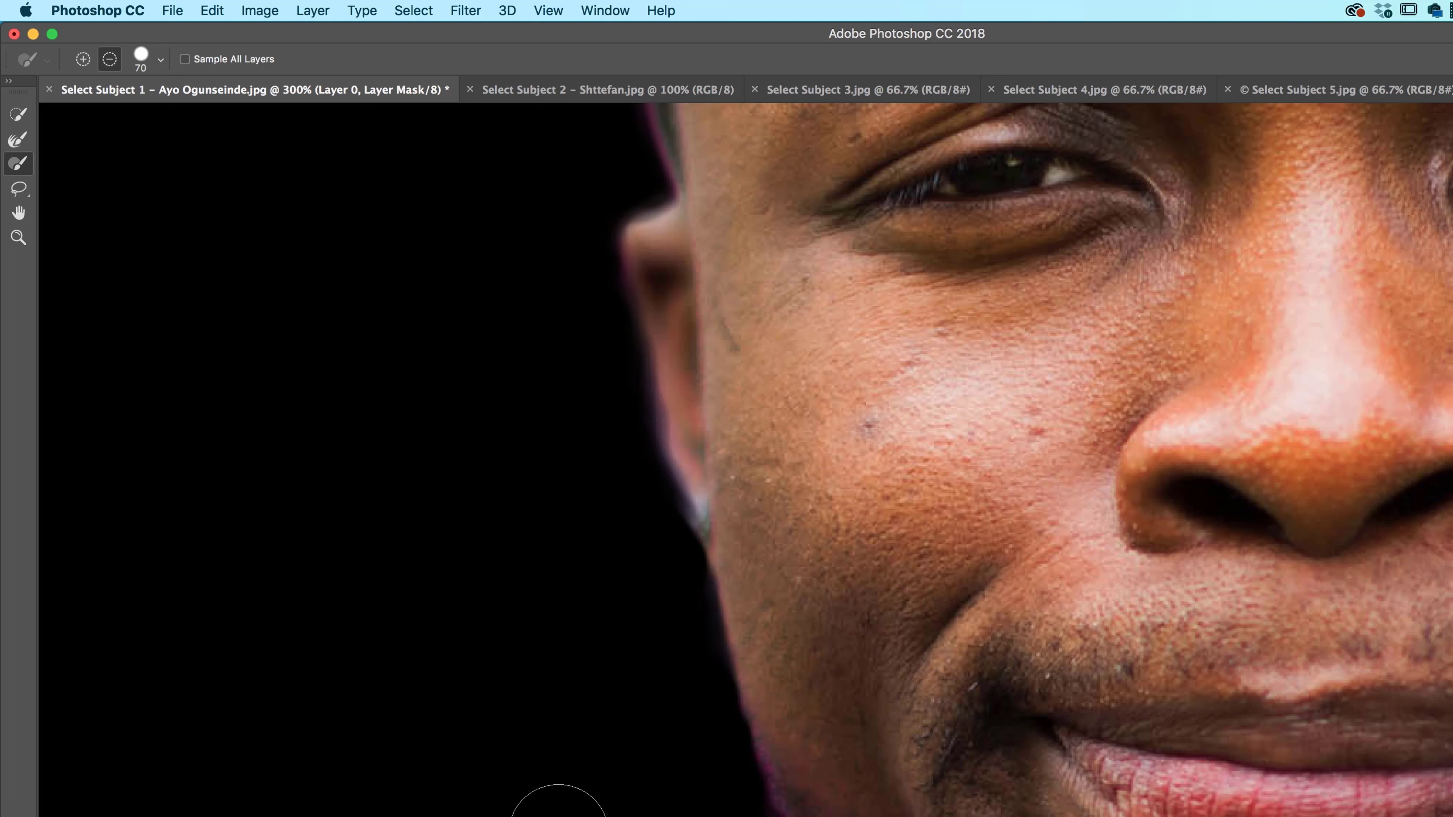
# Subtract the leftover background fringe beside the other ear and down the cheek from the mask.
pyautogui.press('space')
pyautogui.moveTo(1105, 420); pyautogui.dragTo(1142, 637)
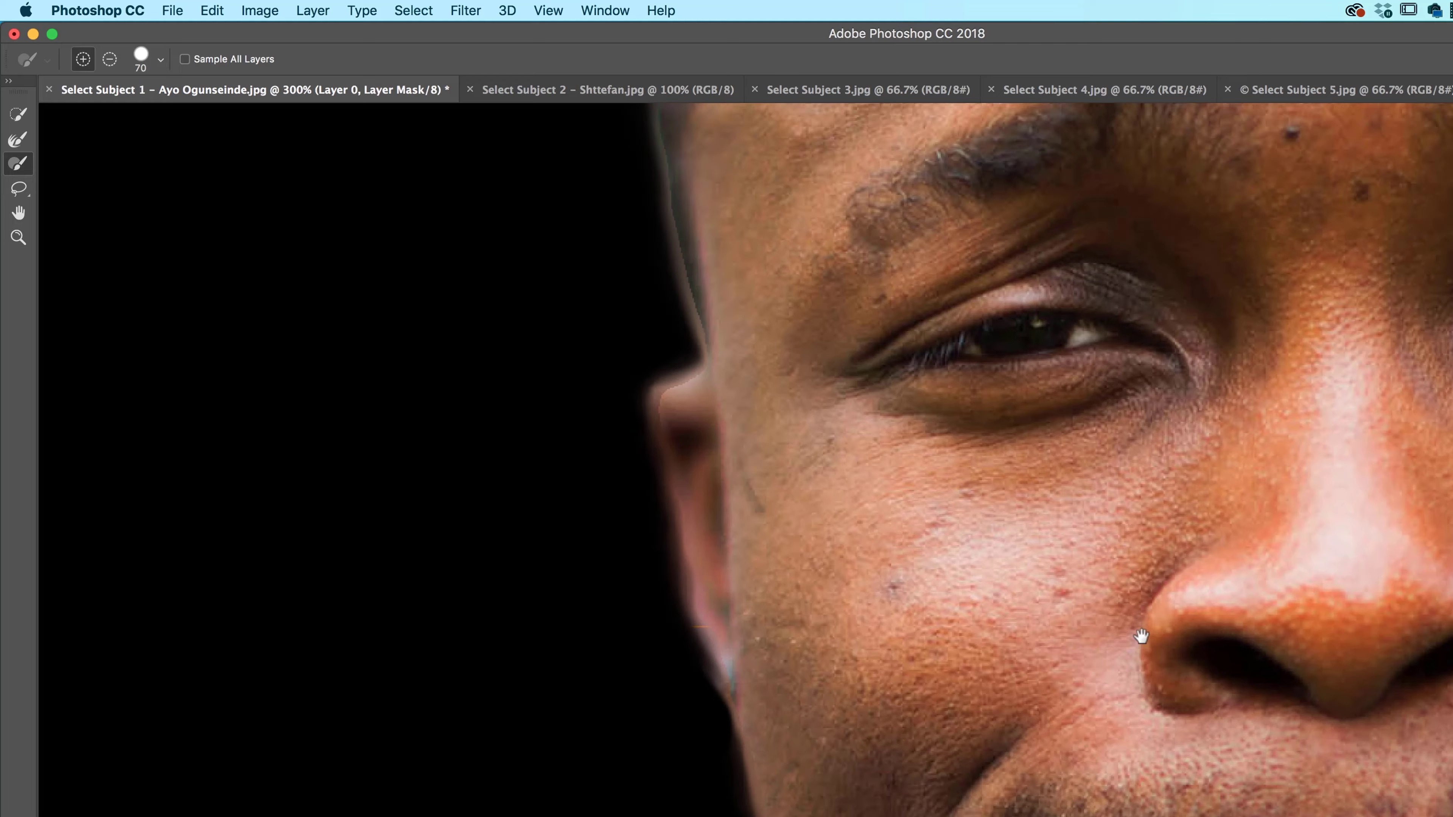
pyautogui.moveTo(1118, 574); pyautogui.dragTo(909, 507)
pyautogui.scroll(-8, 910, 507)
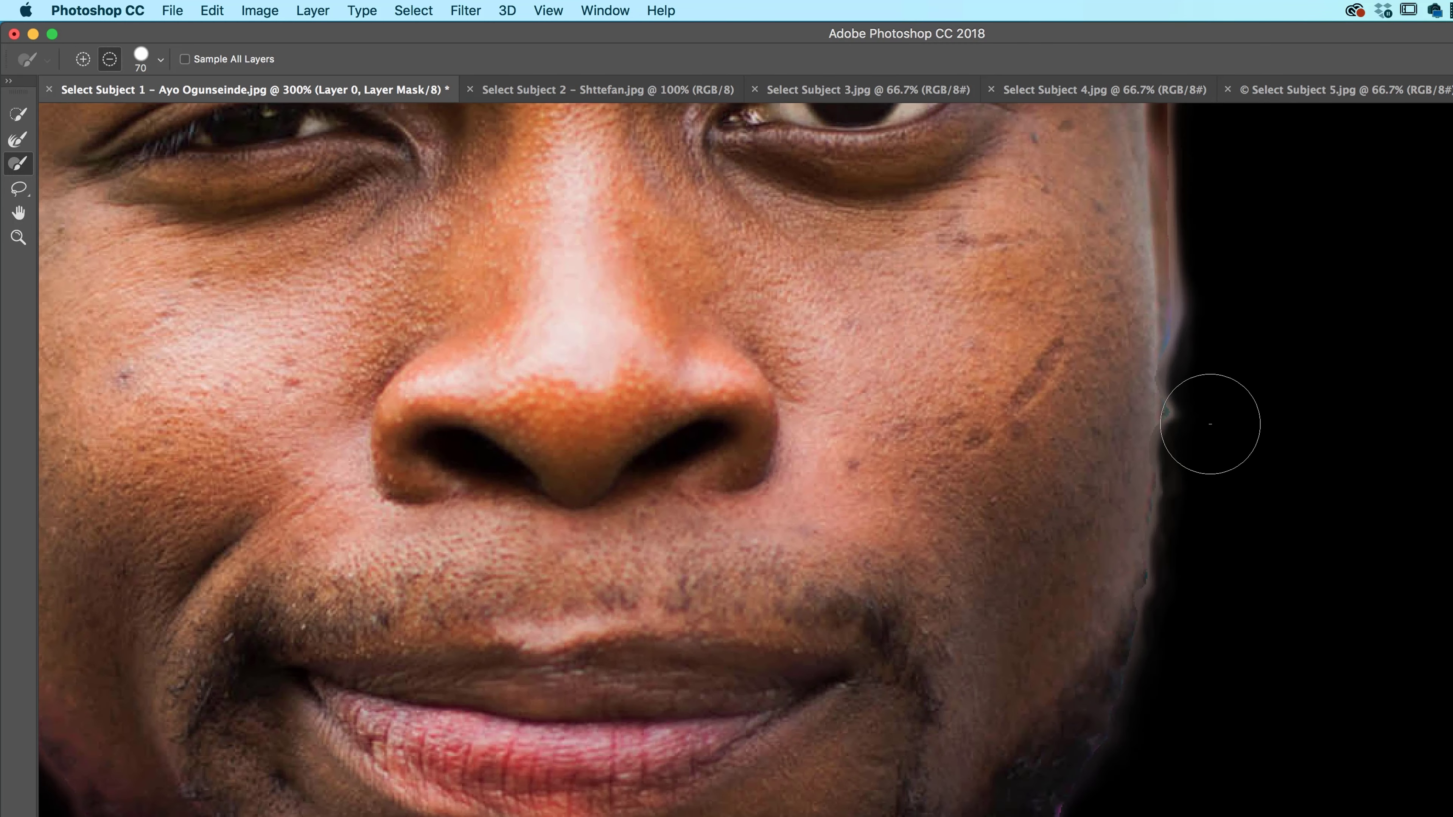
pyautogui.moveTo(1209, 415); pyautogui.dragTo(1220, 490)
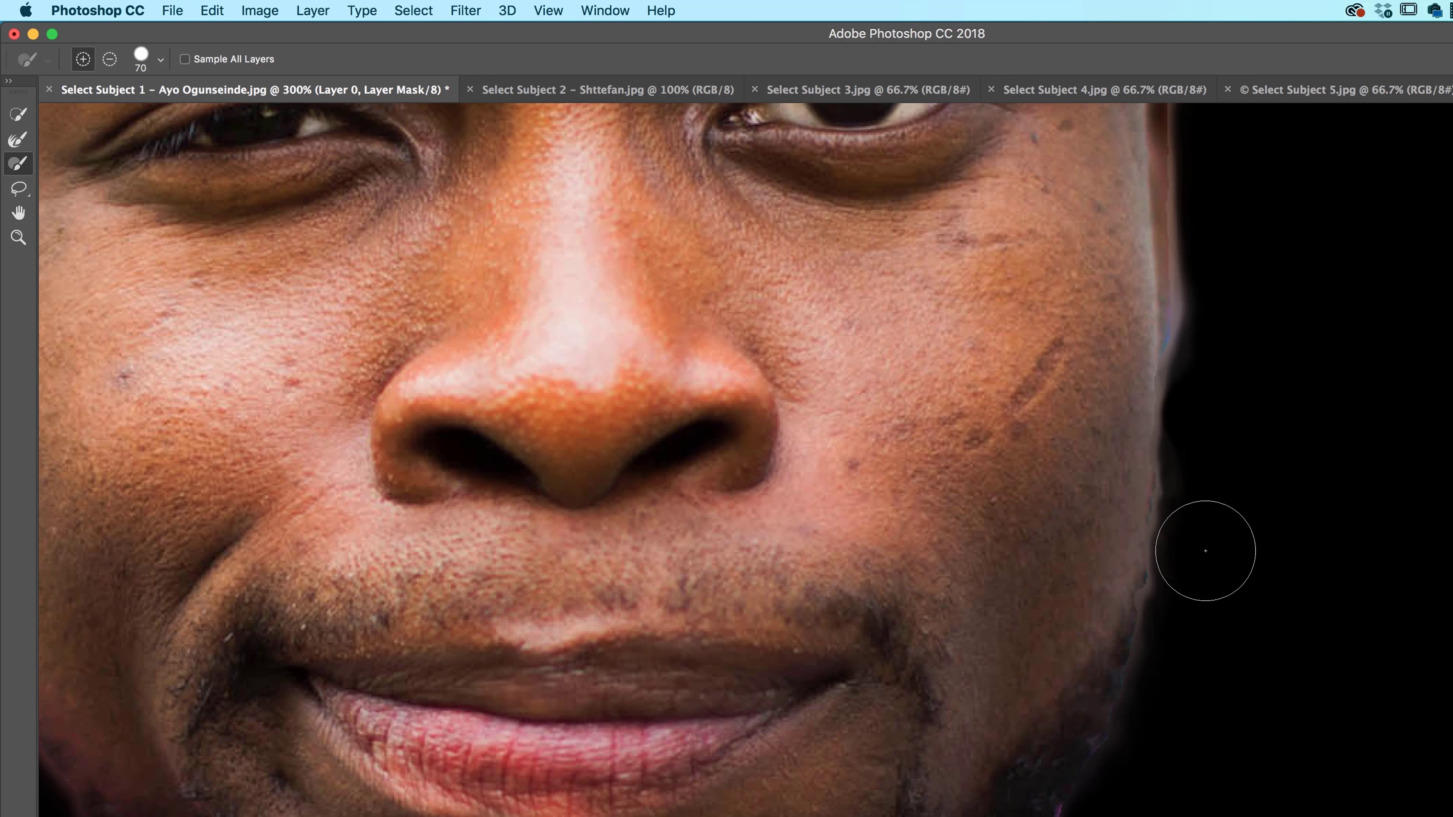
pyautogui.keyDown('alt'); pyautogui.click(1195, 581); pyautogui.keyUp('alt')
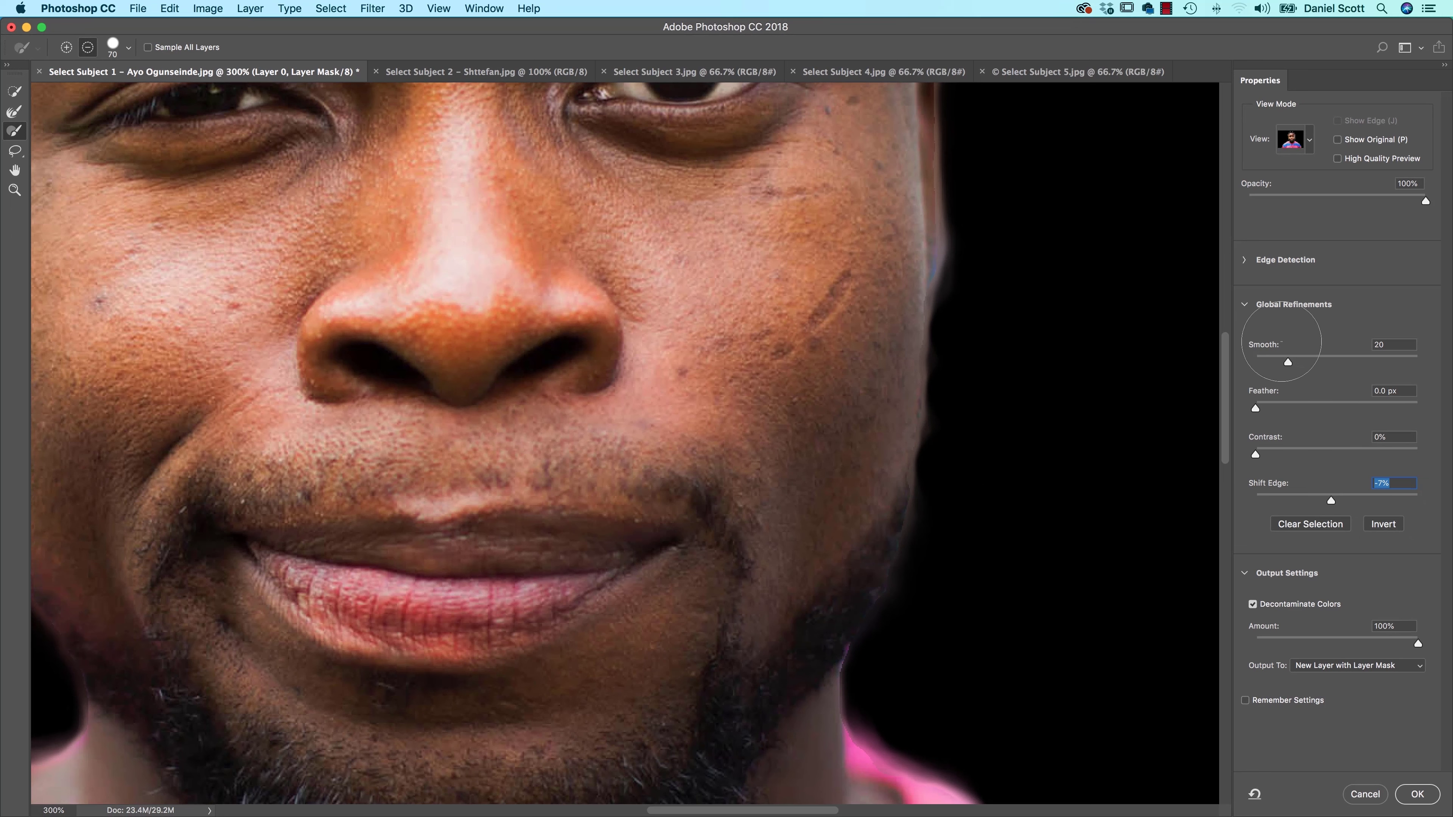
# Check the whole cut-out and output the refined selection to a new layer with a layer mask.
pyautogui.scroll(-10, 1022, 524)
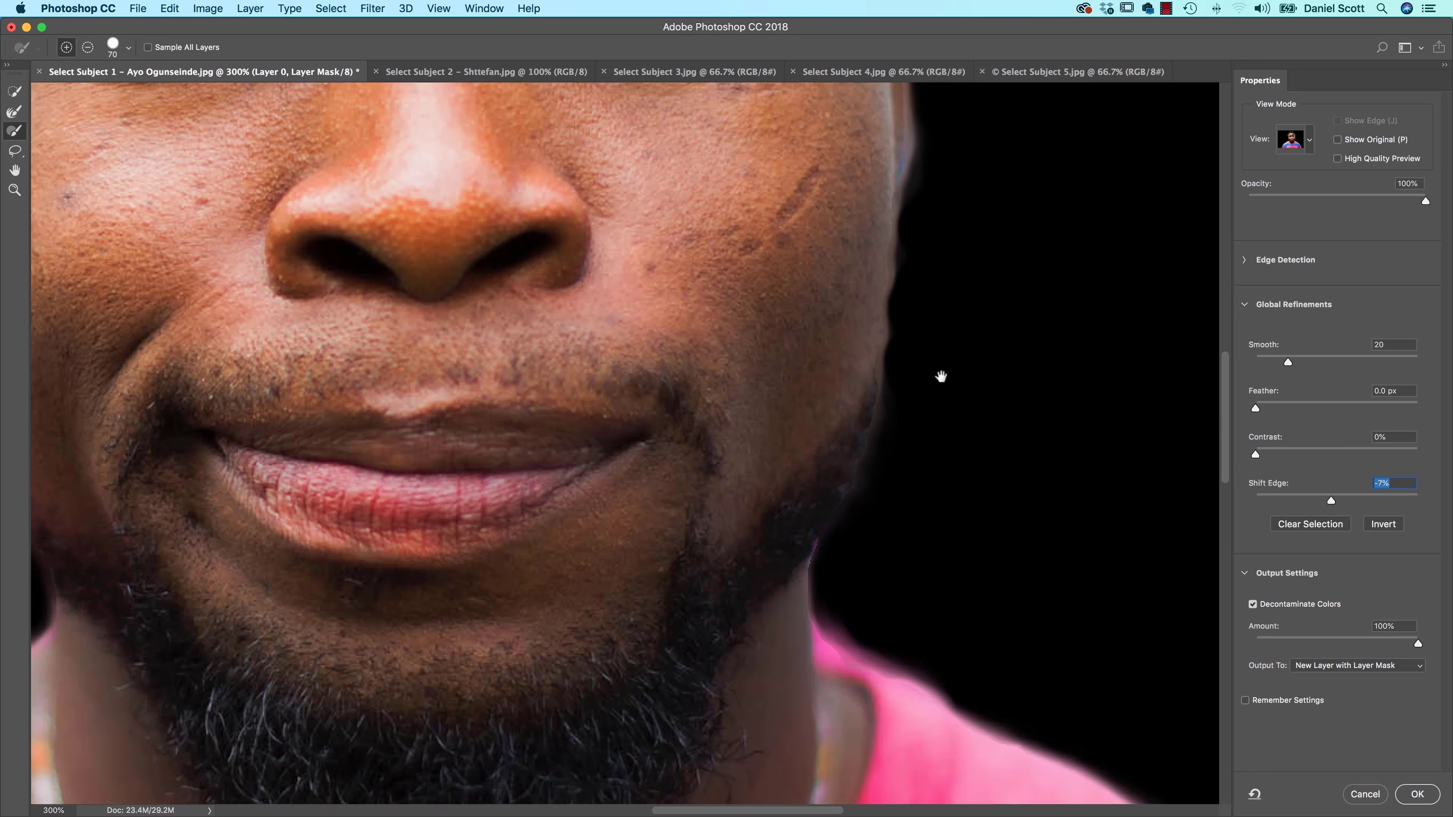
pyautogui.press('super+0')
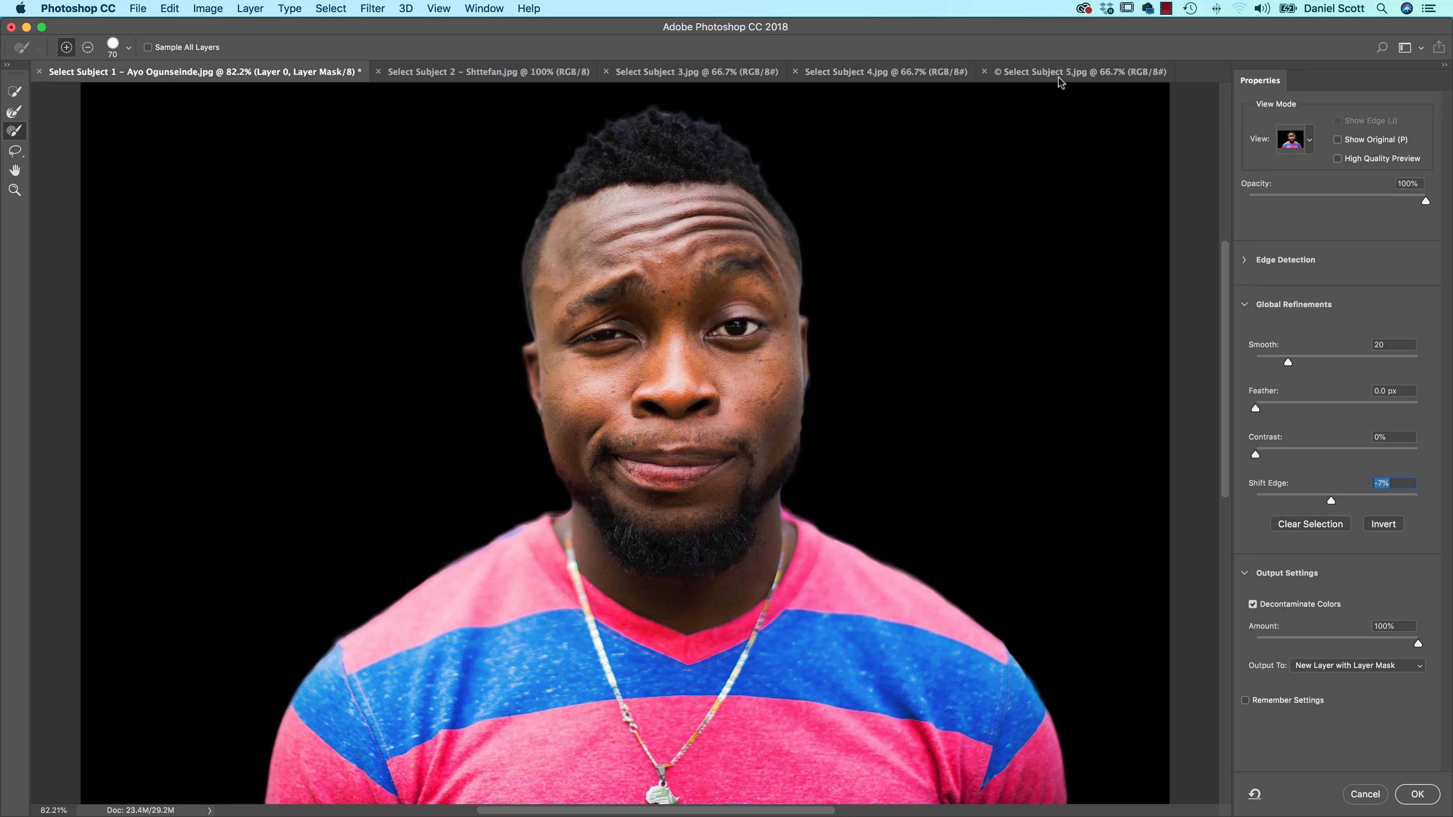
pyautogui.click(1418, 795)
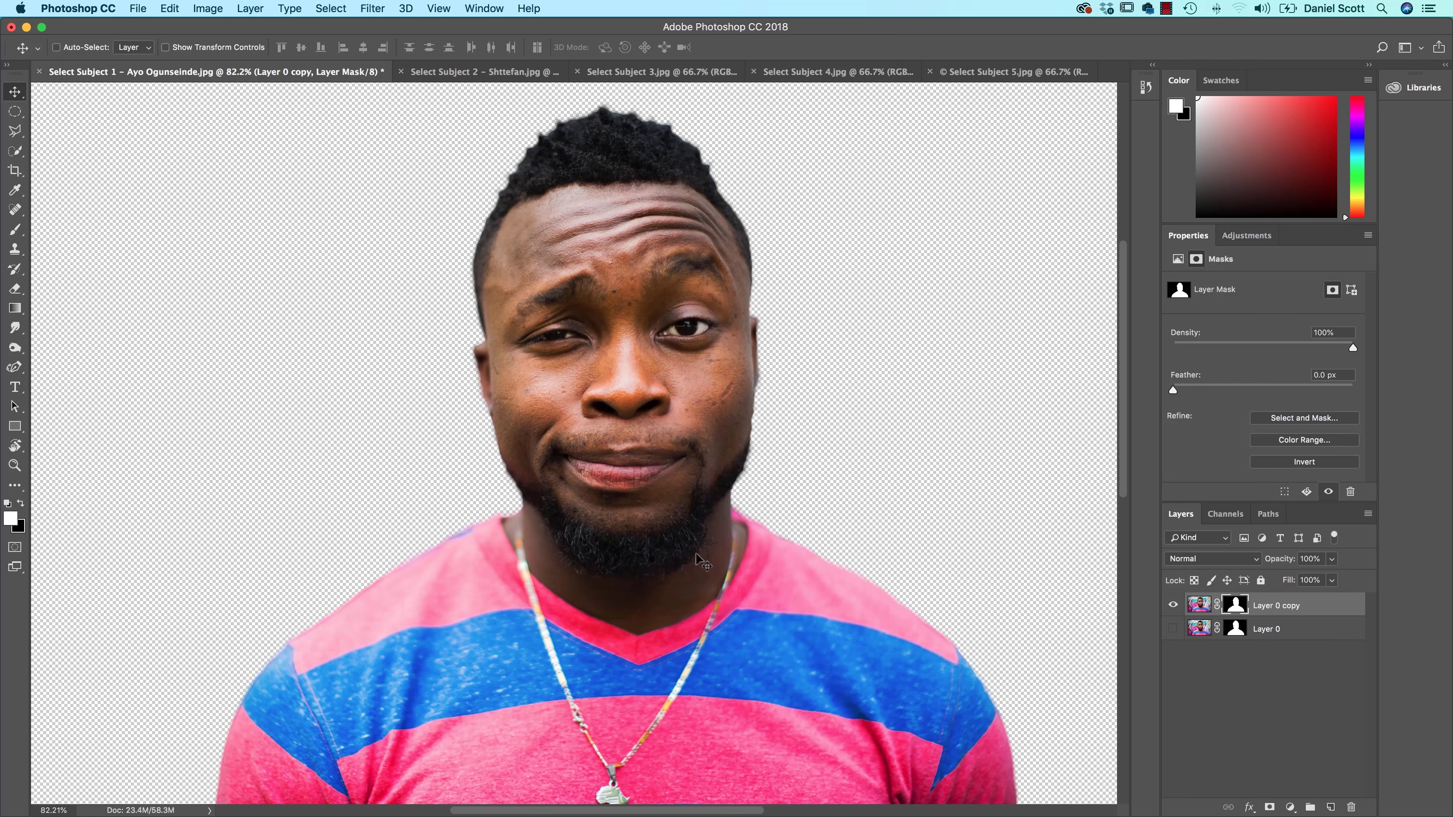
# Move the cut-out man into the Select Subject 5.jpg wall image and position him near the centre of the background.
pyautogui.moveTo(610, 578); pyautogui.dragTo(1000, 82)
pyautogui.moveTo(560, 423); pyautogui.dragTo(561, 423)
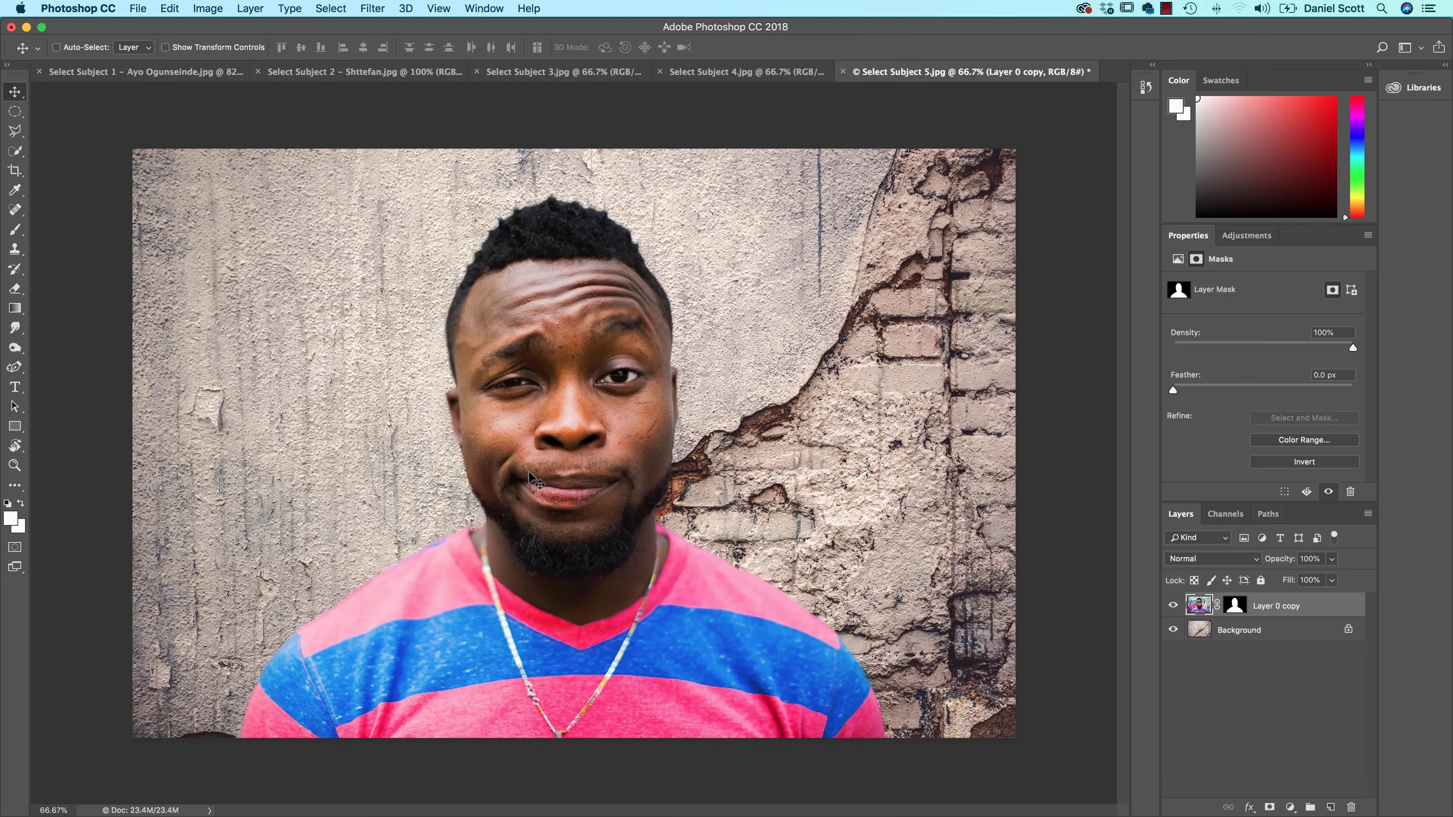
pyautogui.moveTo(528, 521); pyautogui.dragTo(545, 503)
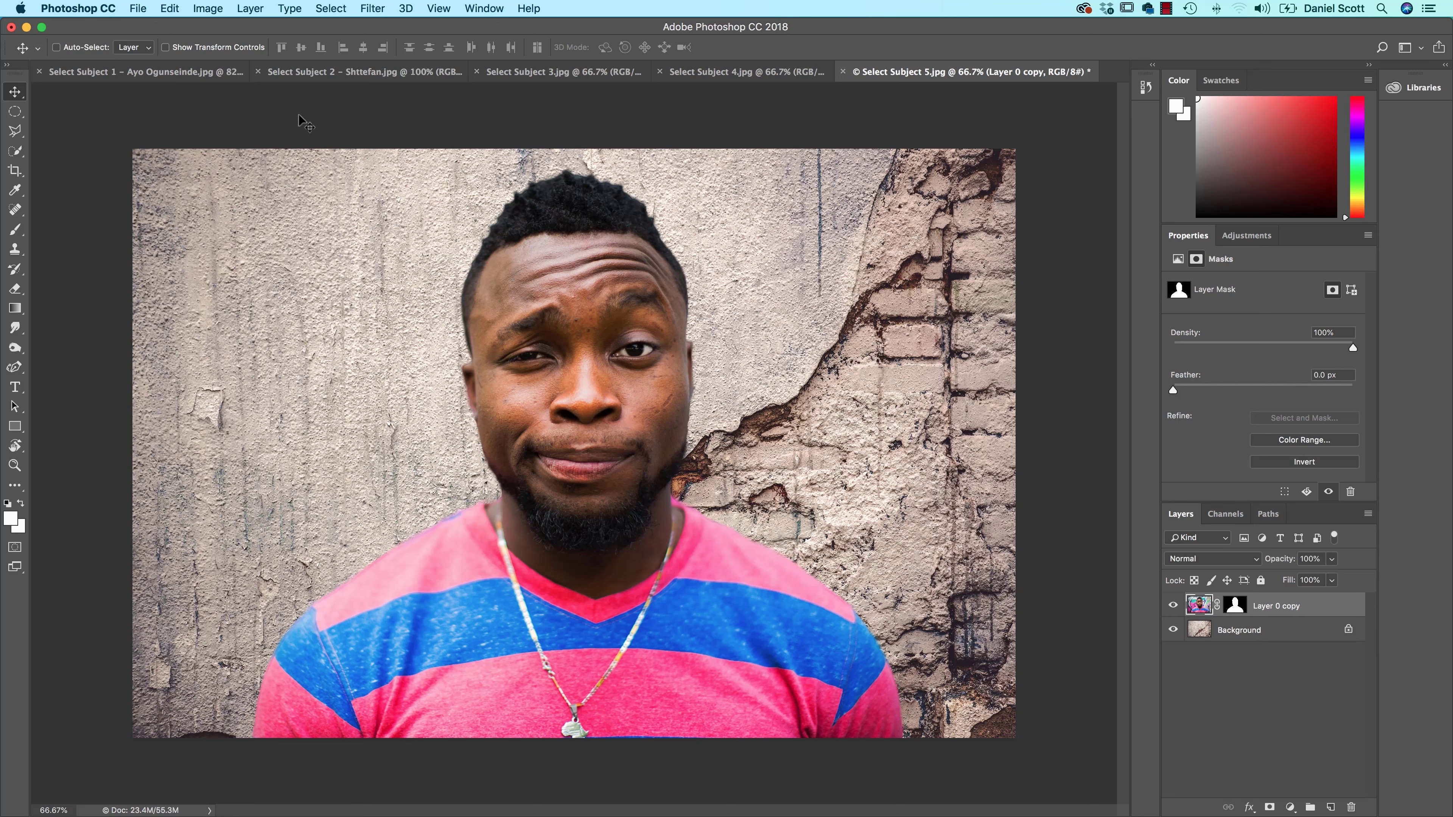
# In the Select Subject 2 image, select the bearded man with Select Subject and add a layer mask from the selection.
pyautogui.click(315, 71)
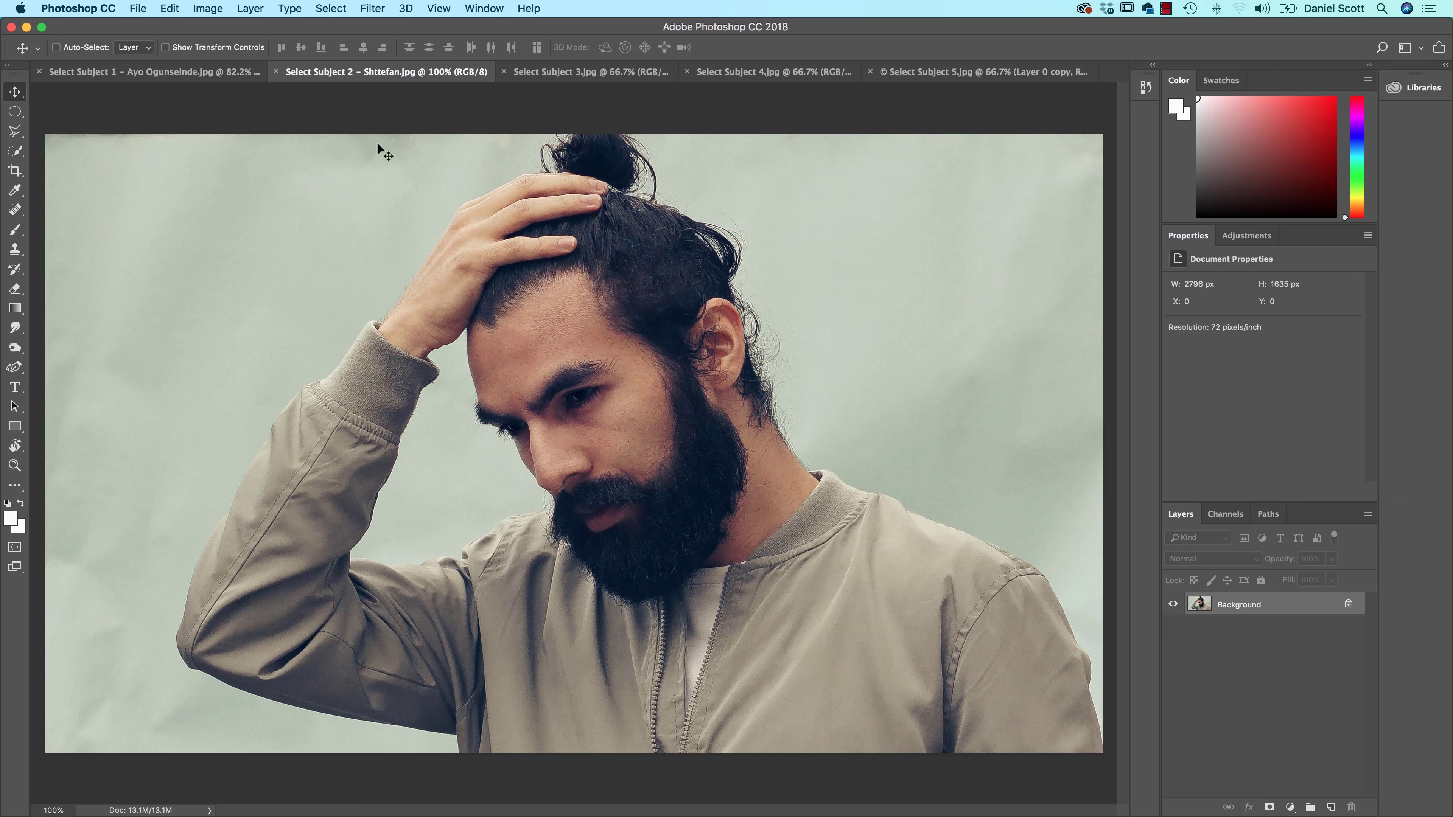
pyautogui.click(320, 9)
pyautogui.click(348, 185)
pyautogui.click(1269, 807)
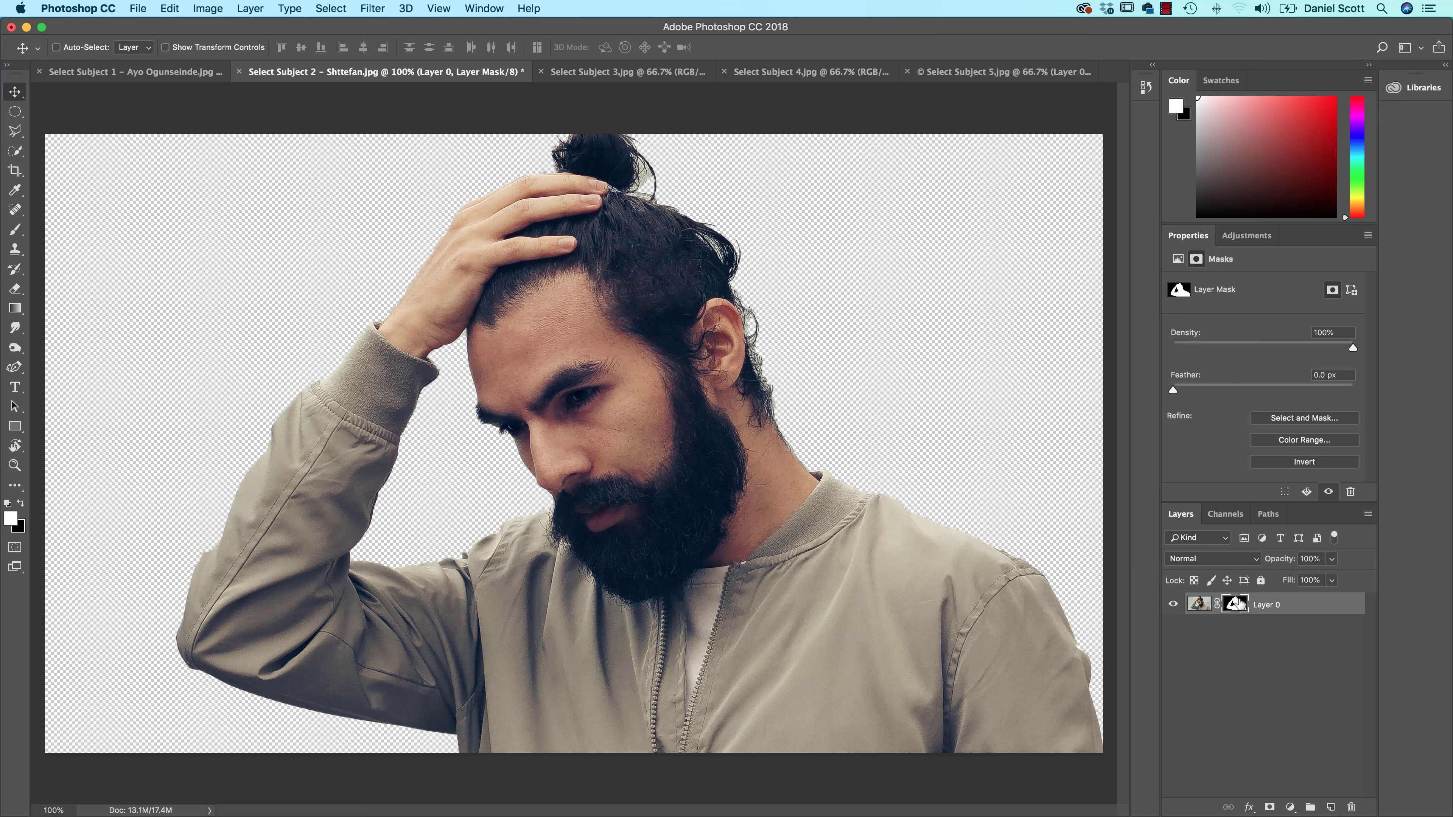
# Open Select and Mask for the layer mask and set the edge detection Radius to 3 px, checking the sleeve and face edges.
pyautogui.click(1299, 418)
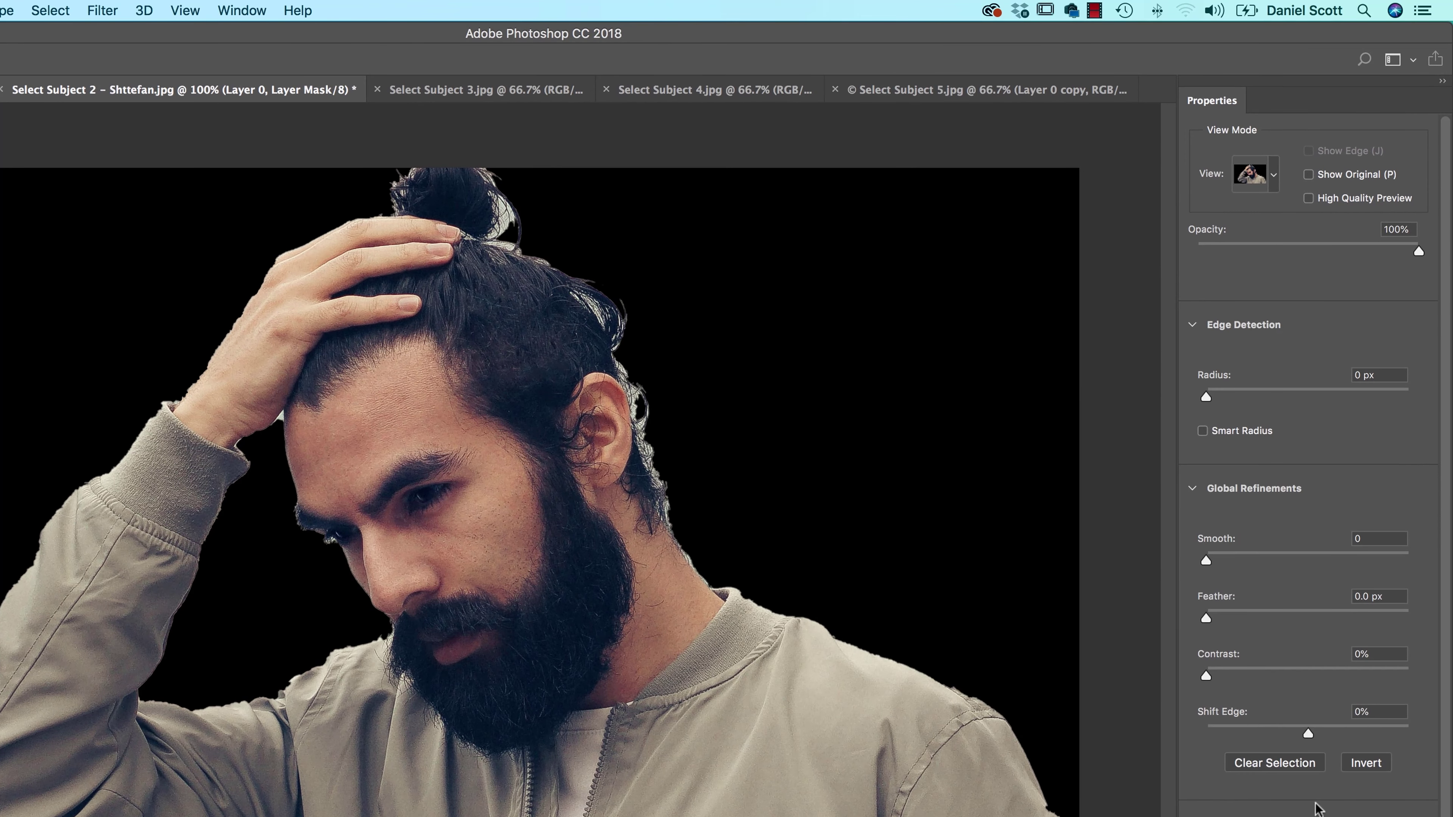
pyautogui.press('super+equal')
pyautogui.press('super+equal')
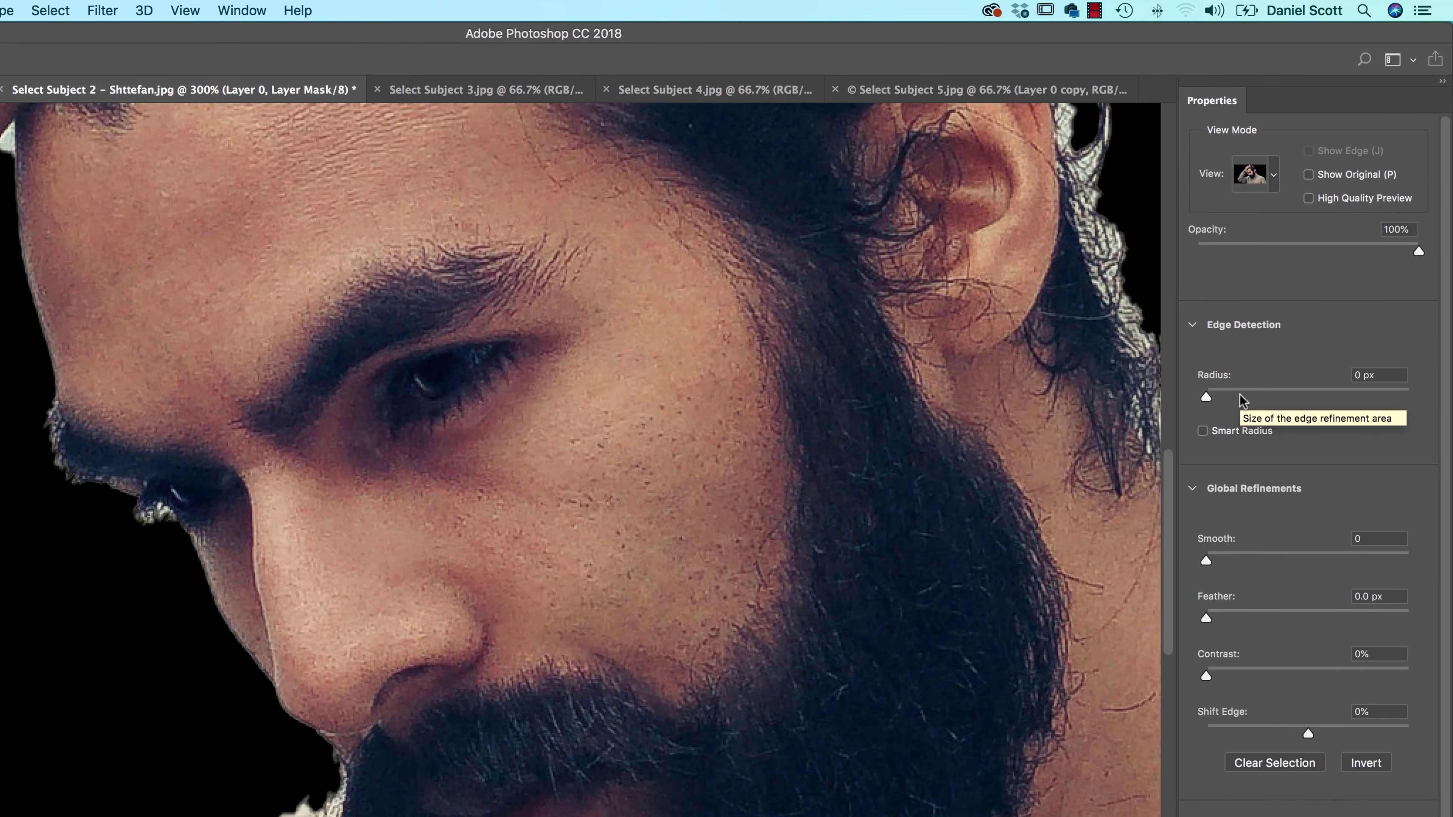
pyautogui.moveTo(882, 464); pyautogui.dragTo(1073, 551)
pyautogui.moveTo(825, 421); pyautogui.dragTo(914, 454)
pyautogui.click(1230, 394)
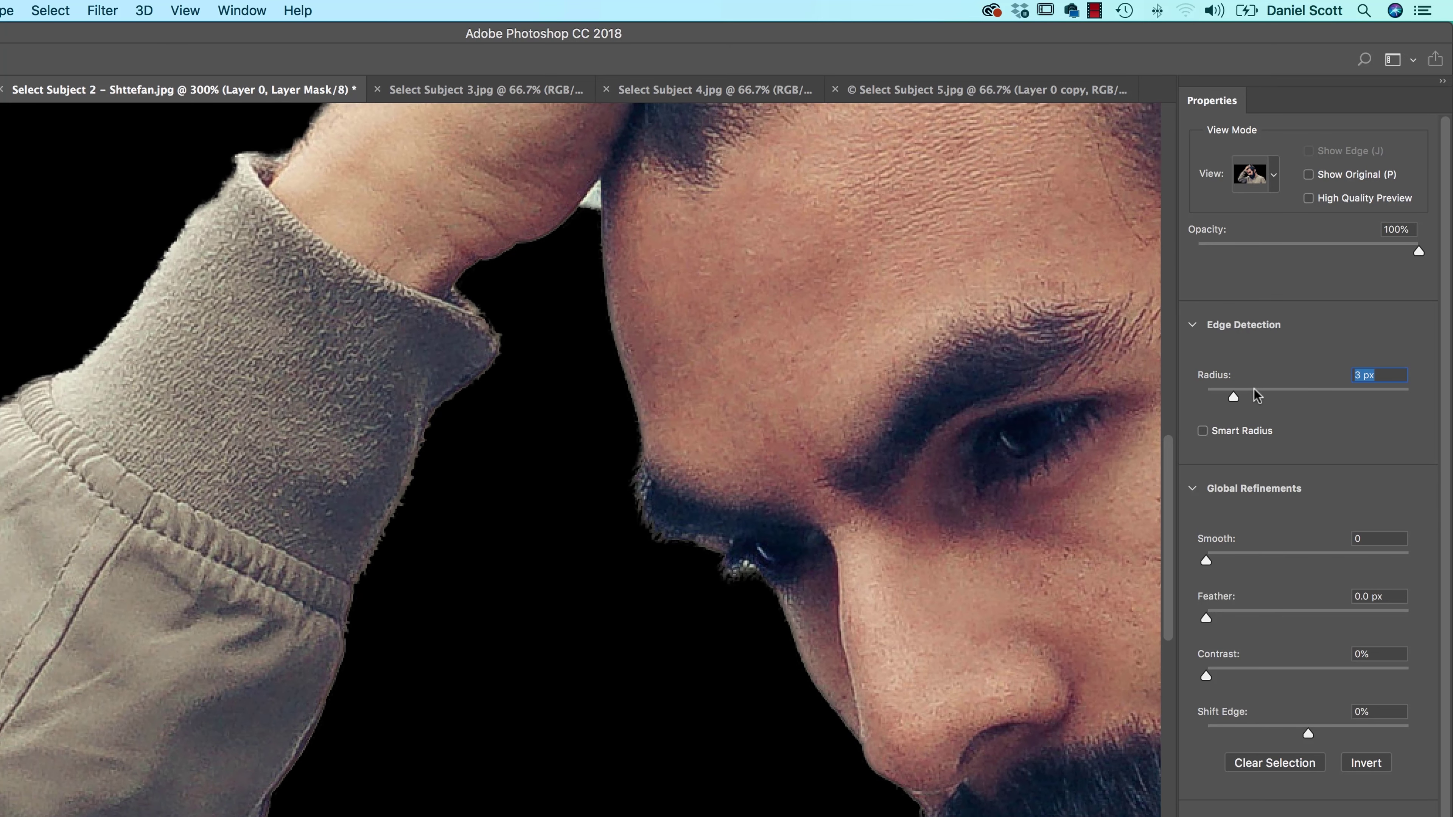
# Compare the mask with the original image and refine the edge with Smooth 13 and Radius 4 px.
pyautogui.click(1308, 175)
pyautogui.click(1307, 175)
pyautogui.click(1308, 175)
pyautogui.click(1308, 175)
pyautogui.moveTo(1231, 395); pyautogui.dragTo(1229, 396)
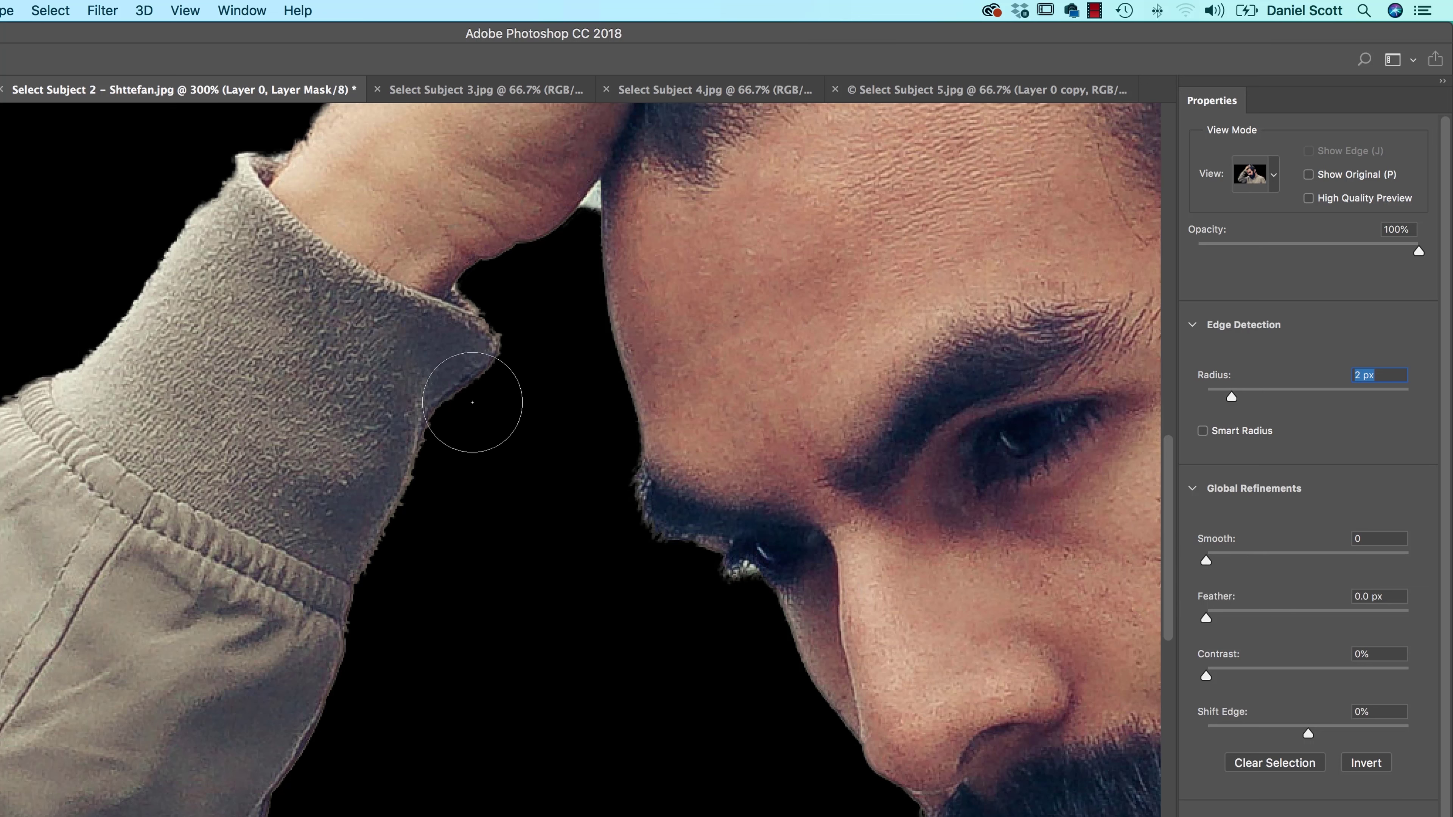
pyautogui.click(1234, 560)
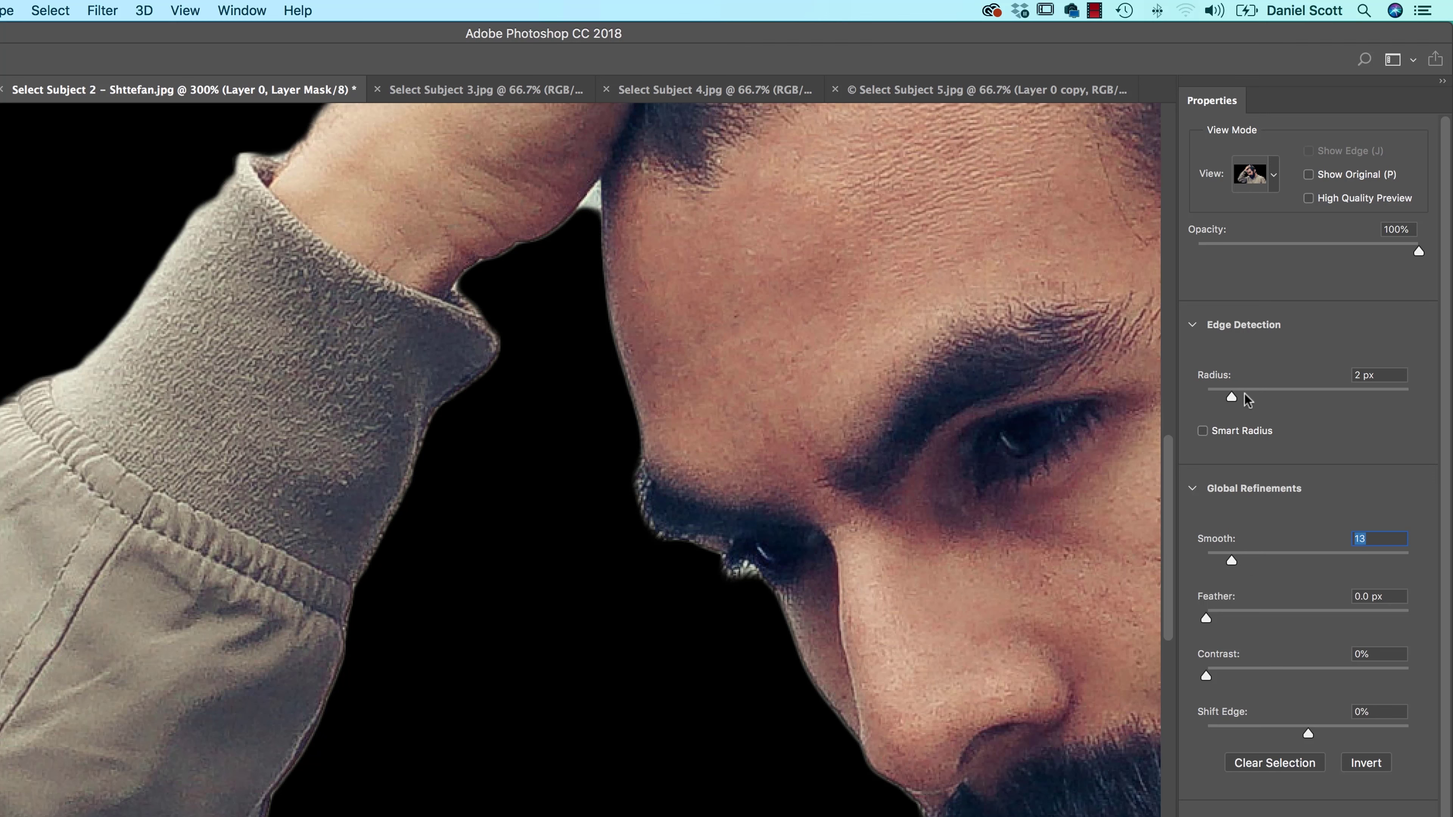
pyautogui.click(1259, 394)
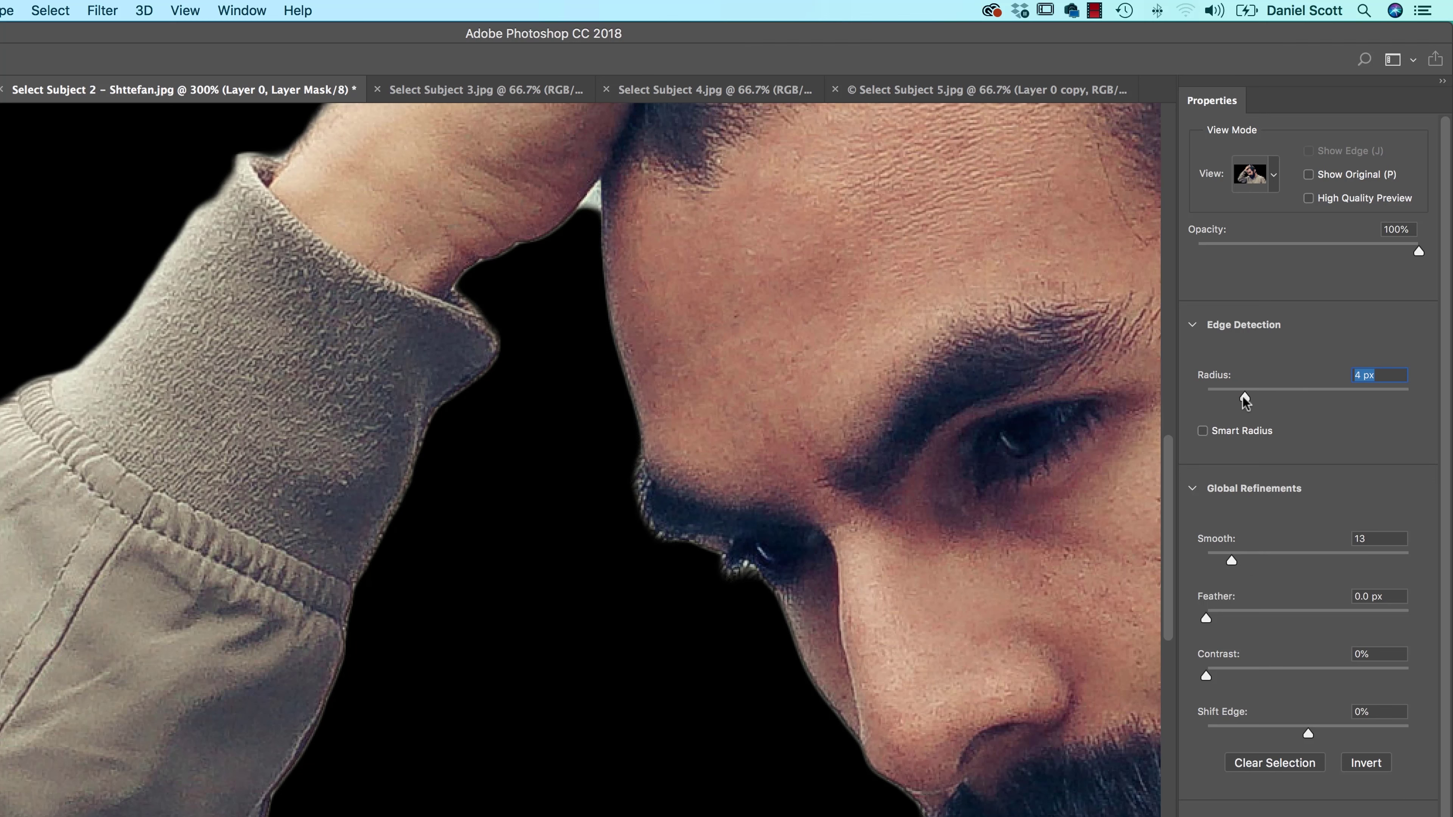
# Compare the whole cut-out with the original image and apply the refinements to the layer mask.
pyautogui.press('super+minus')
pyautogui.press('super+minus')
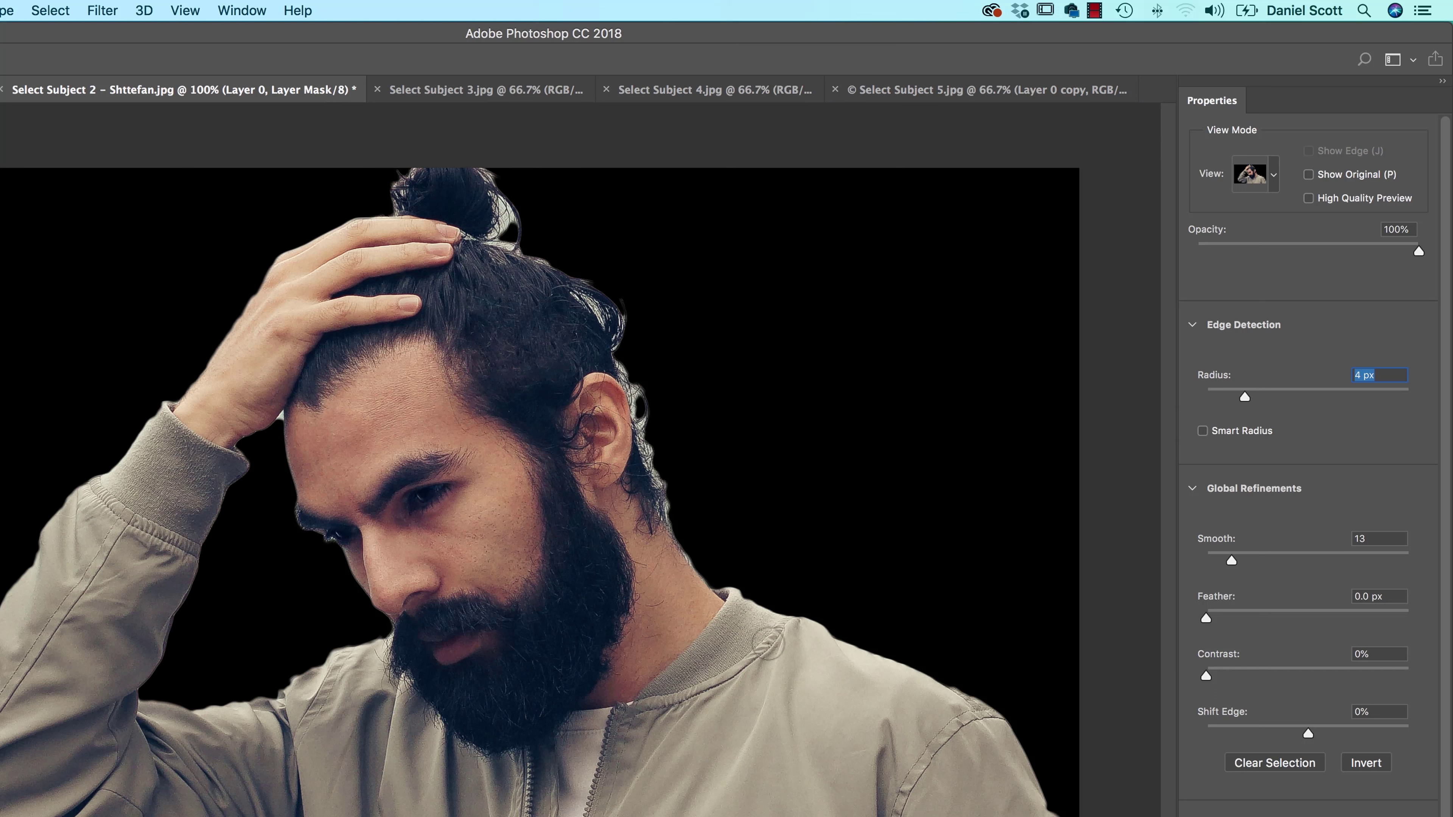
pyautogui.press('p')
pyautogui.press('p')
pyautogui.press('p')
pyautogui.press('p')
pyautogui.press('p')
pyautogui.press('p')
pyautogui.press('Return')
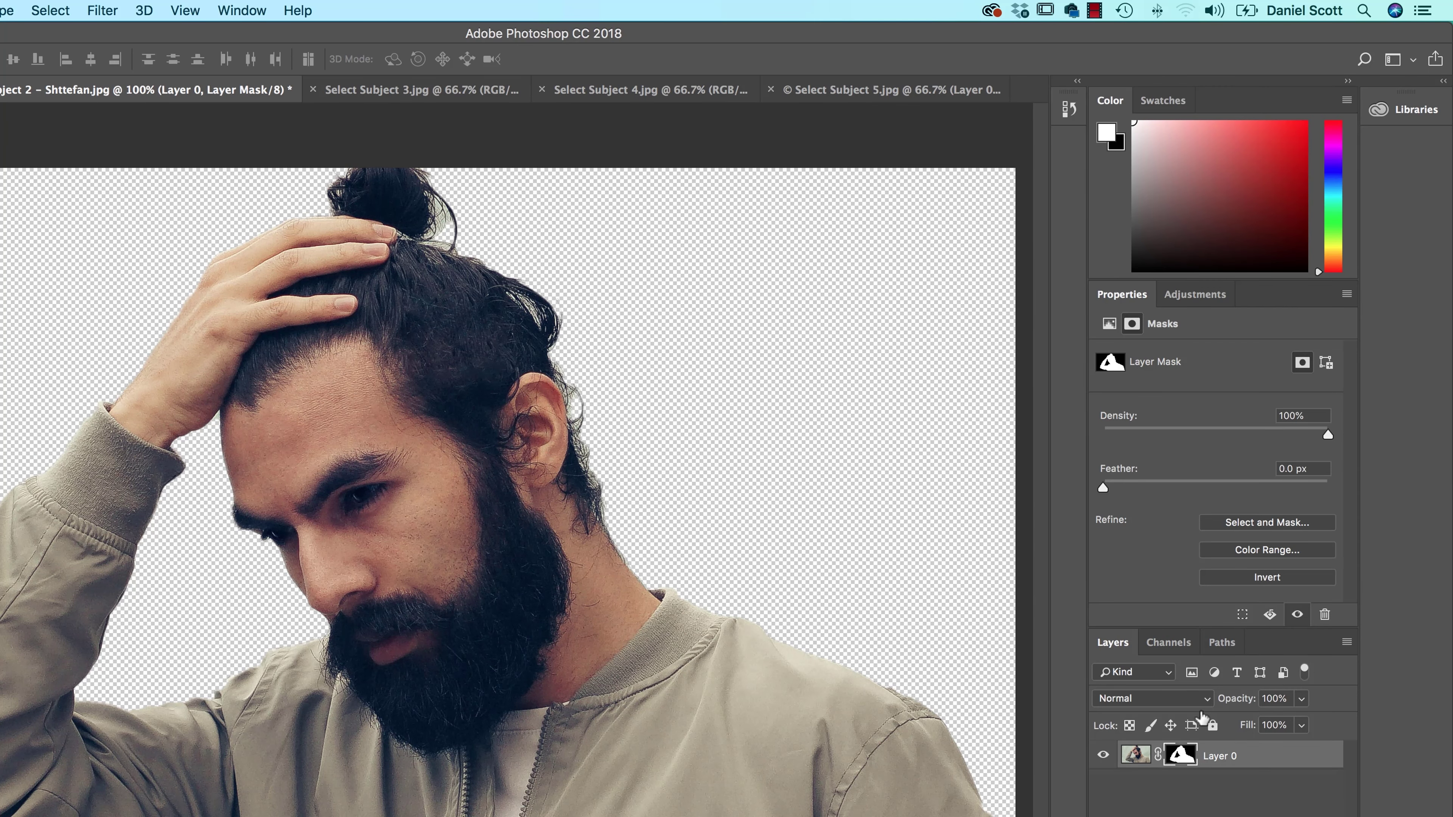
# Reopen Select and Mask and brush along the hair bun and the back of the head to refine the hair edge.
pyautogui.click(1286, 521)
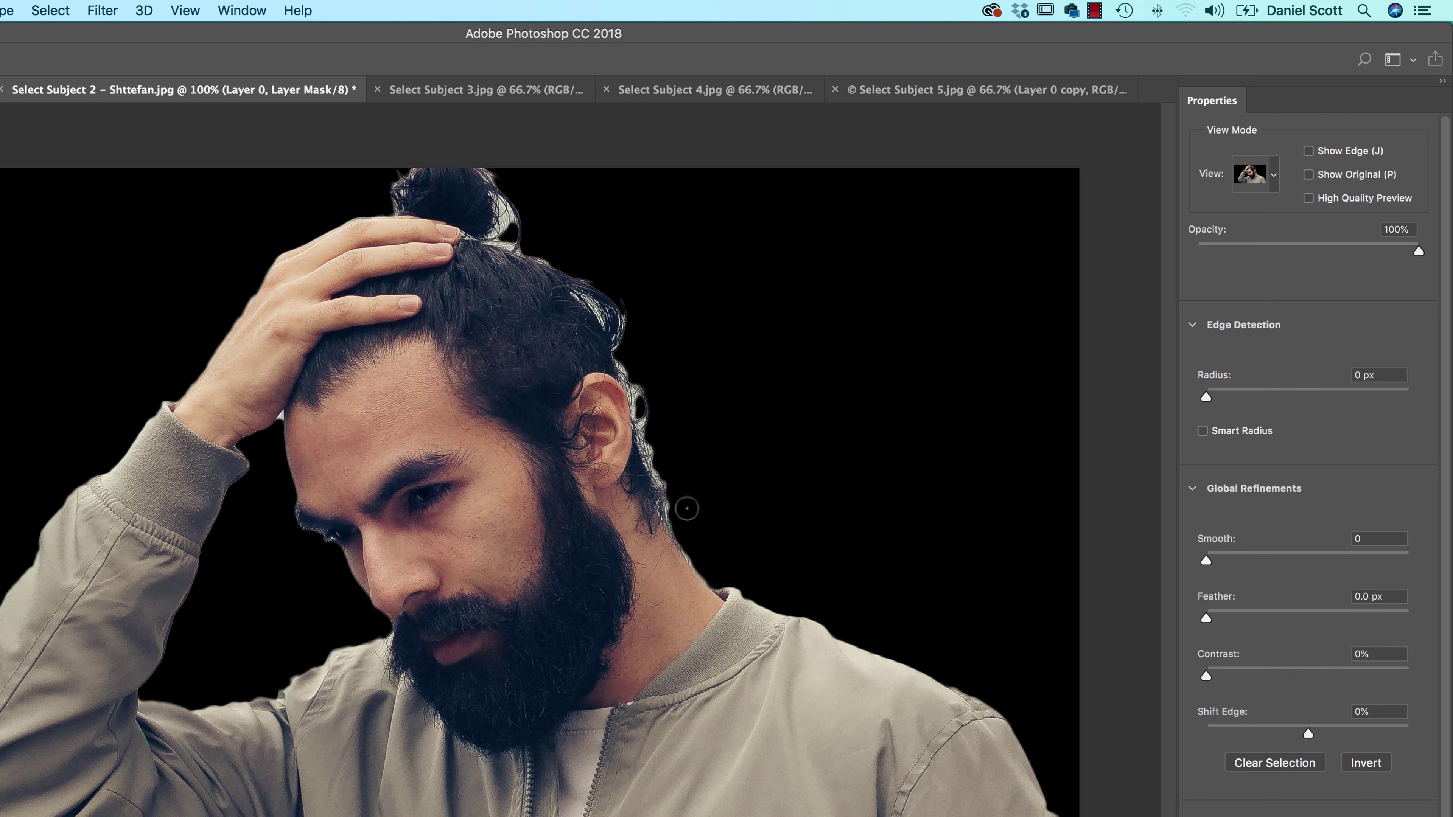
pyautogui.press('super+equal')
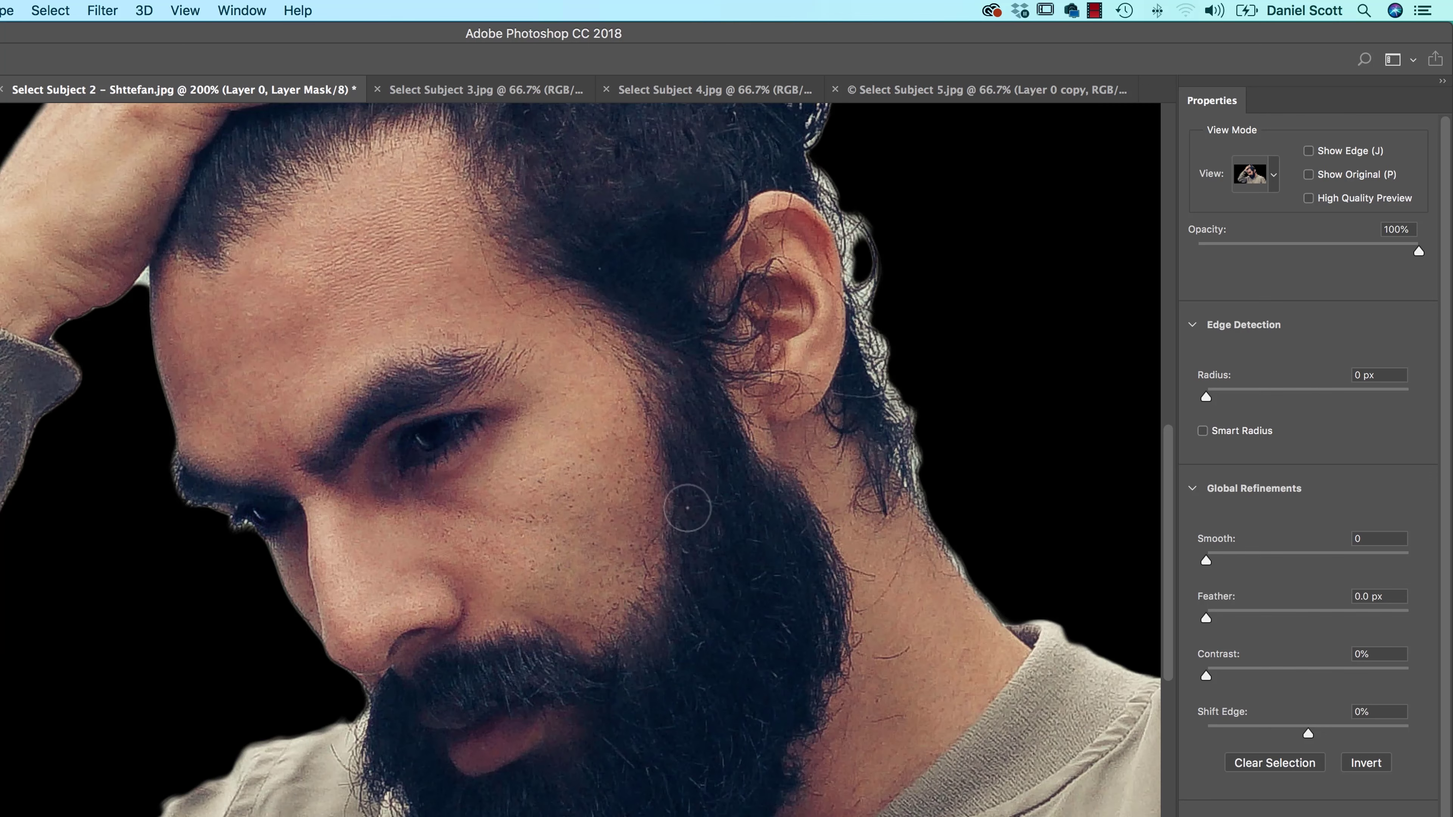
pyautogui.moveTo(841, 211); pyautogui.dragTo(825, 727)
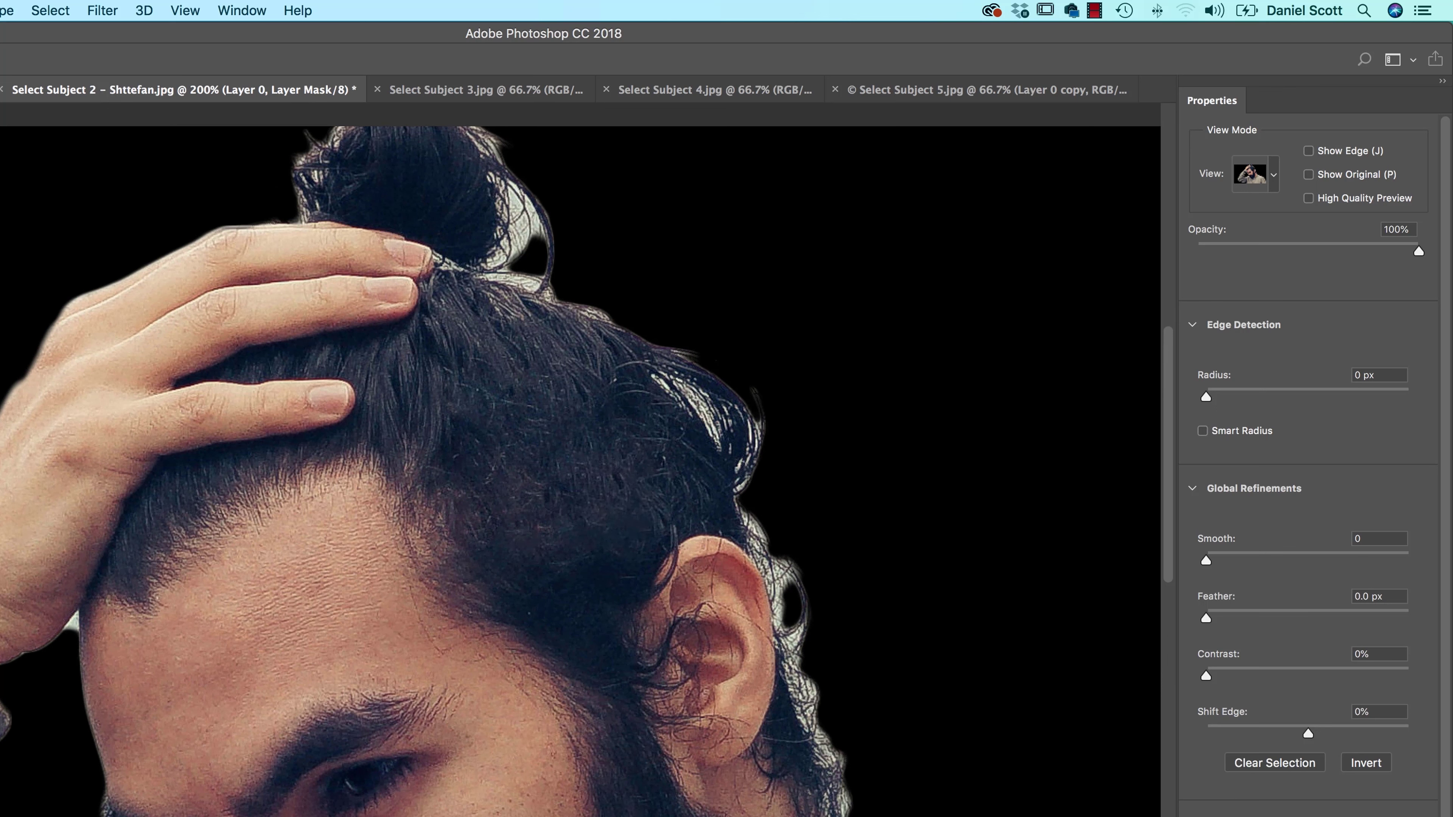
pyautogui.scroll(5, 585, 245)
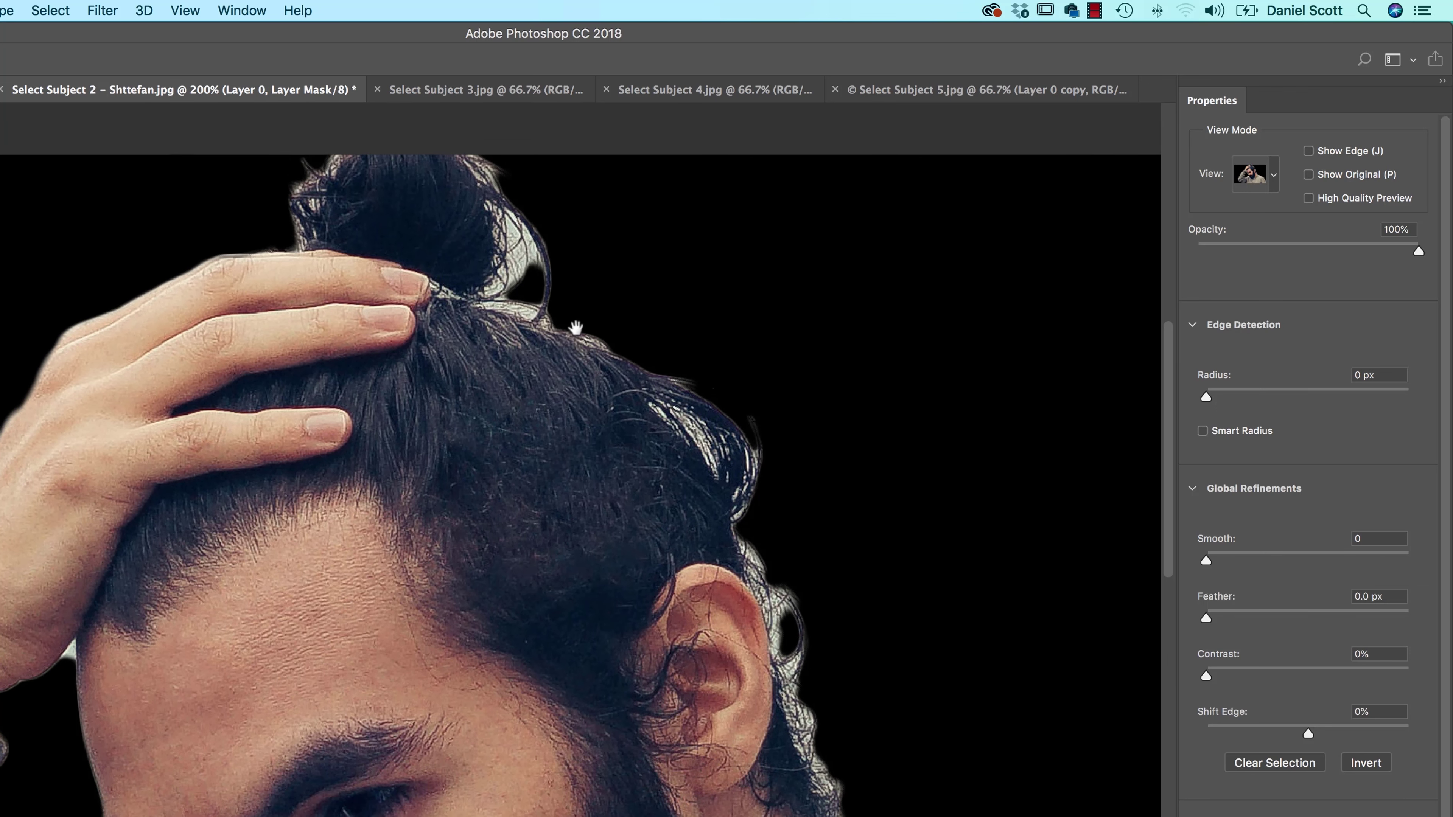
pyautogui.moveTo(449, 207)
pyautogui.mouseDown()
pyautogui.moveTo(525, 325)
pyautogui.moveTo(501, 285)
pyautogui.moveTo(471, 339)
pyautogui.moveTo(680, 428)
pyautogui.moveTo(717, 527)
pyautogui.moveTo(663, 493)
pyautogui.moveTo(676, 470)
pyautogui.moveTo(735, 480)
pyautogui.moveTo(753, 624)
pyautogui.mouseUp()
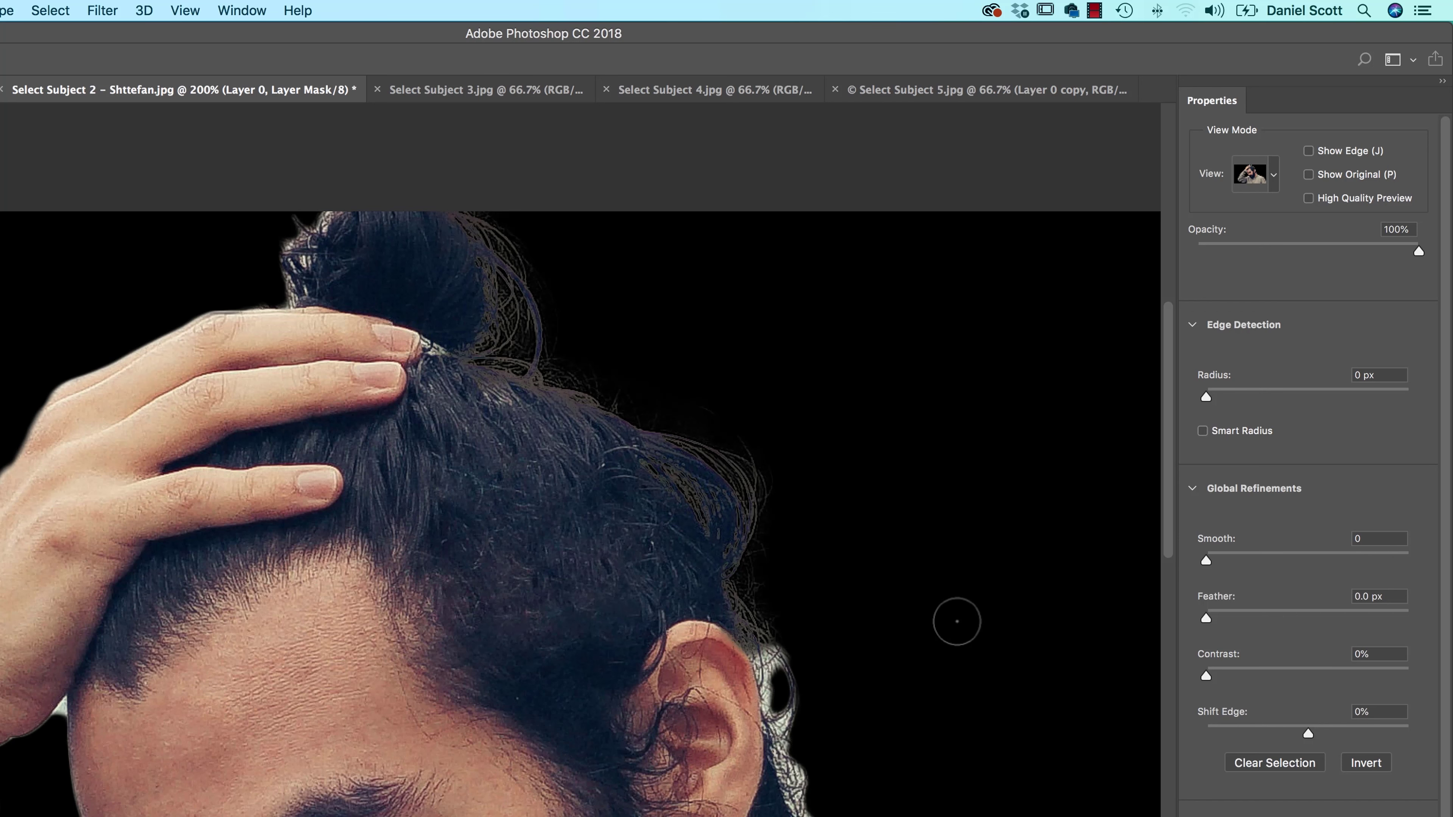
# Refine the loose hair edge behind the ear and down to the neck.
pyautogui.moveTo(903, 636); pyautogui.dragTo(791, 493)
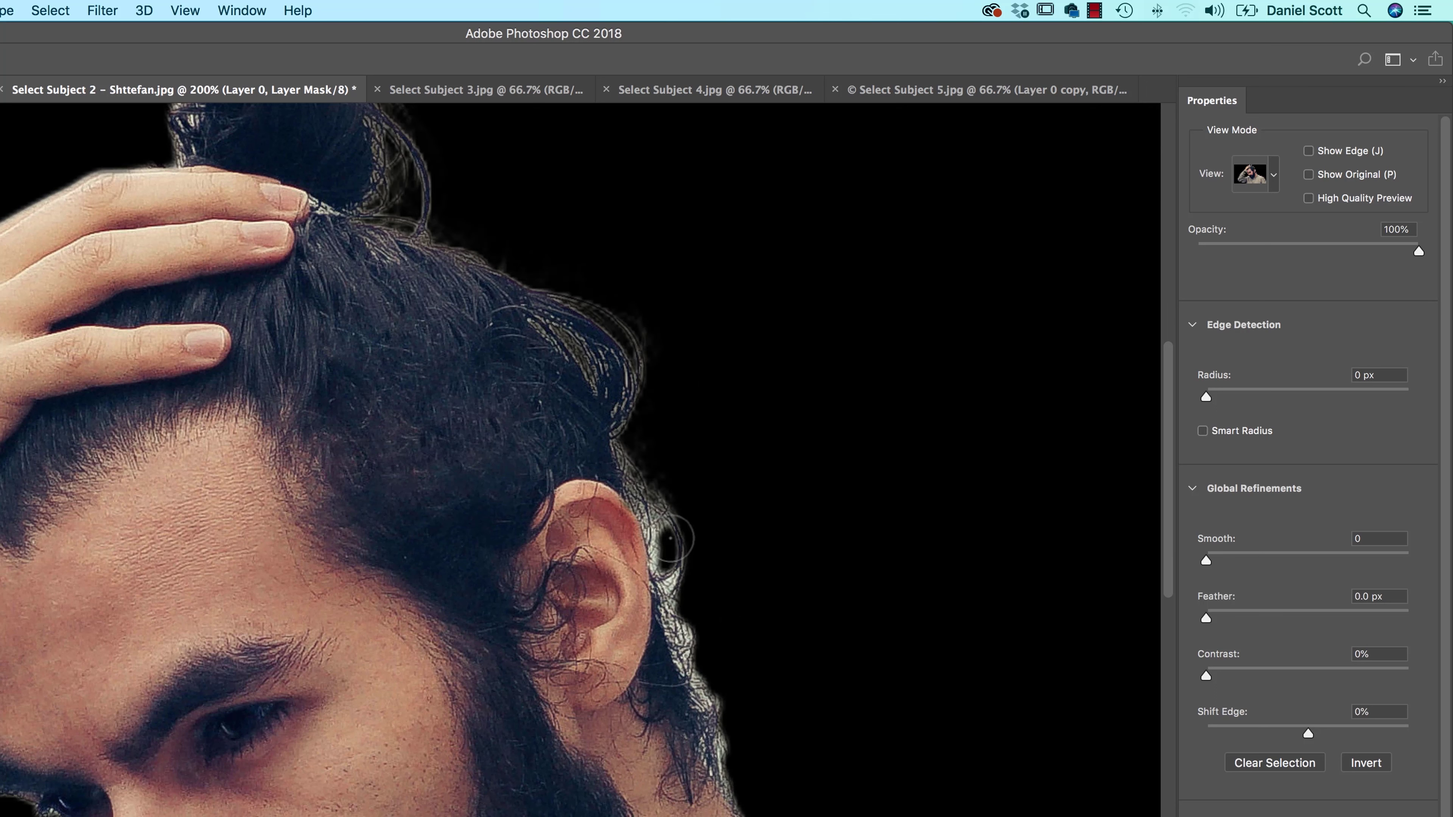
pyautogui.moveTo(684, 595)
pyautogui.mouseDown()
pyautogui.moveTo(723, 727)
pyautogui.moveTo(752, 756)
pyautogui.mouseUp()
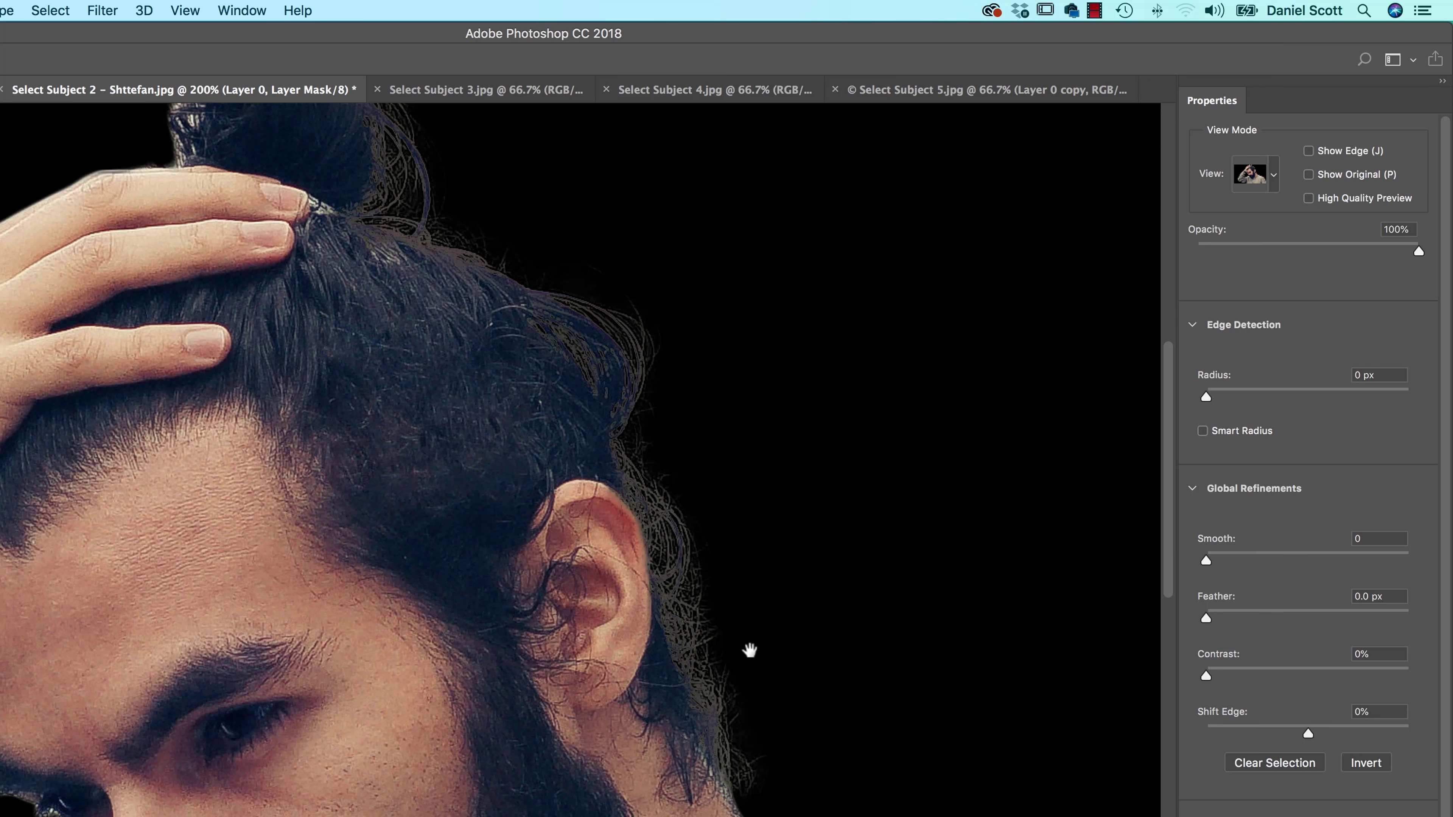
pyautogui.moveTo(749, 652); pyautogui.dragTo(687, 461)
pyautogui.moveTo(675, 572)
pyautogui.mouseDown()
pyautogui.moveTo(723, 677)
pyautogui.moveTo(767, 710)
pyautogui.mouseUp()
# Refine the stray hairs on the front side of the bun above the hand.
pyautogui.moveTo(493, 283)
pyautogui.mouseDown()
pyautogui.moveTo(755, 543)
pyautogui.moveTo(825, 563)
pyautogui.mouseUp()
pyautogui.moveTo(637, 246); pyautogui.dragTo(487, 183)
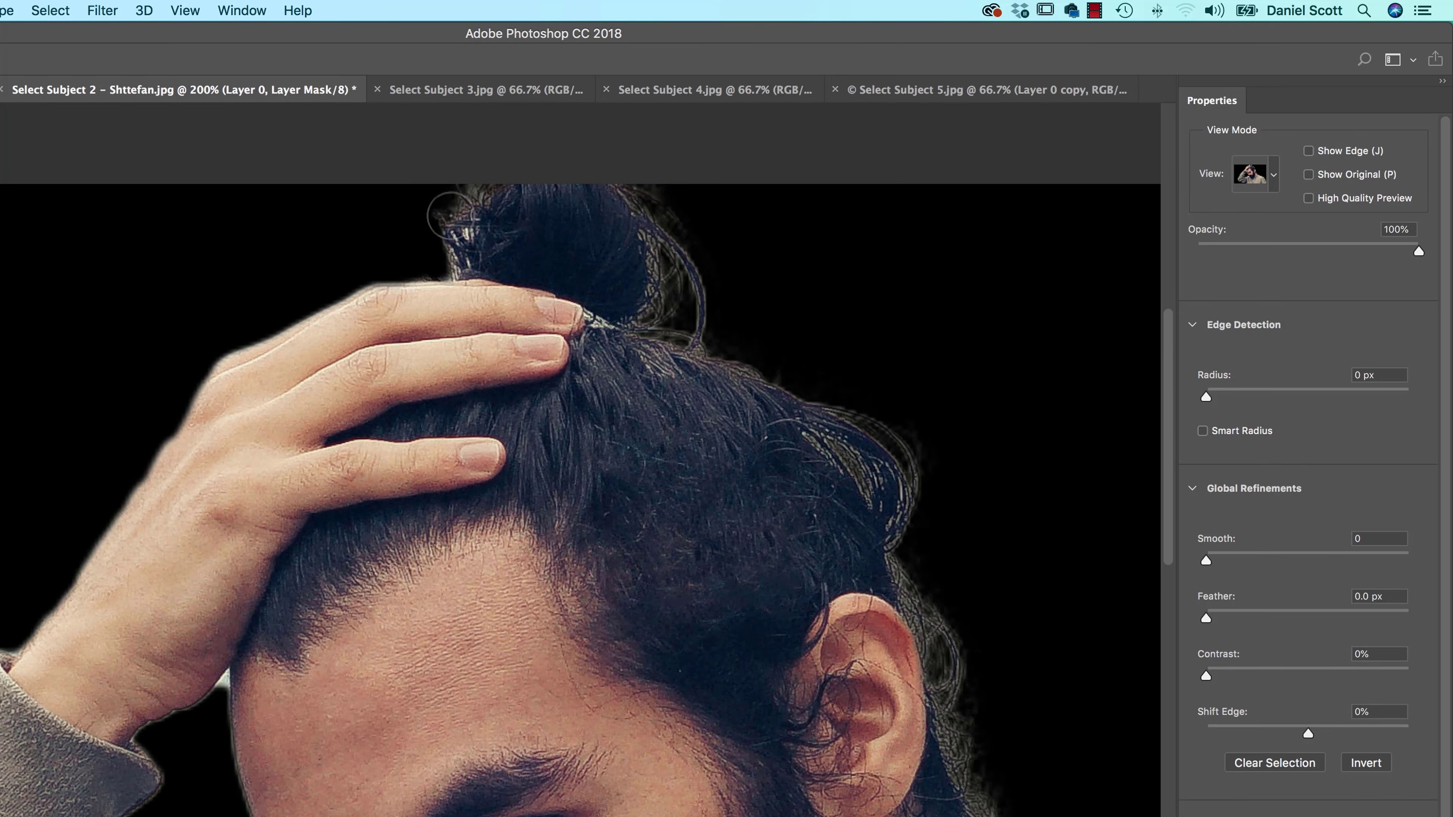
pyautogui.moveTo(461, 249)
pyautogui.mouseDown()
pyautogui.moveTo(466, 268)
pyautogui.moveTo(452, 261)
pyautogui.mouseUp()
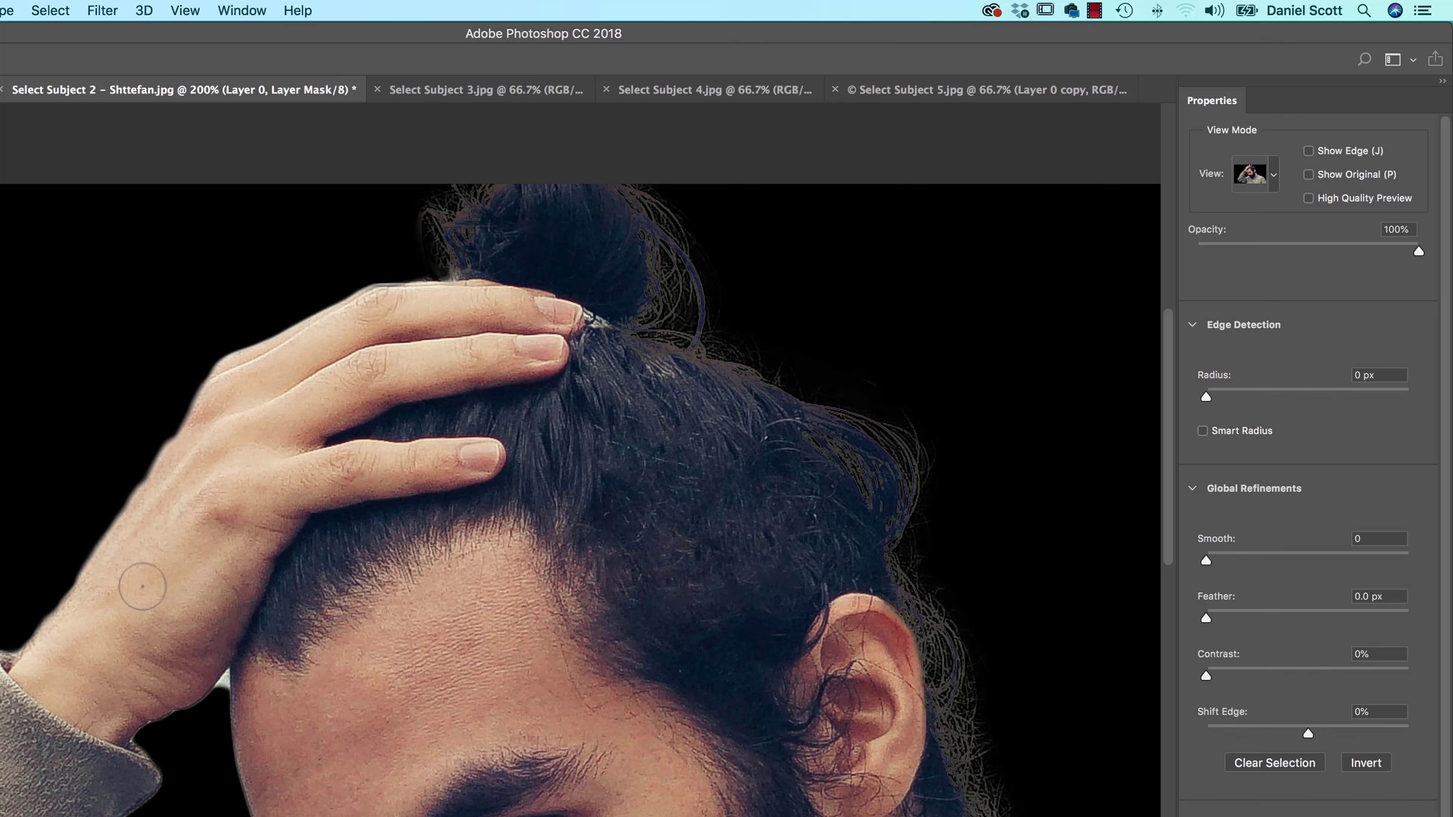
# Refine the outer eyebrow and eyelash edge with a smaller brush after undoing the first stroke.
pyautogui.press('super+equal')
pyautogui.press('super+equal')
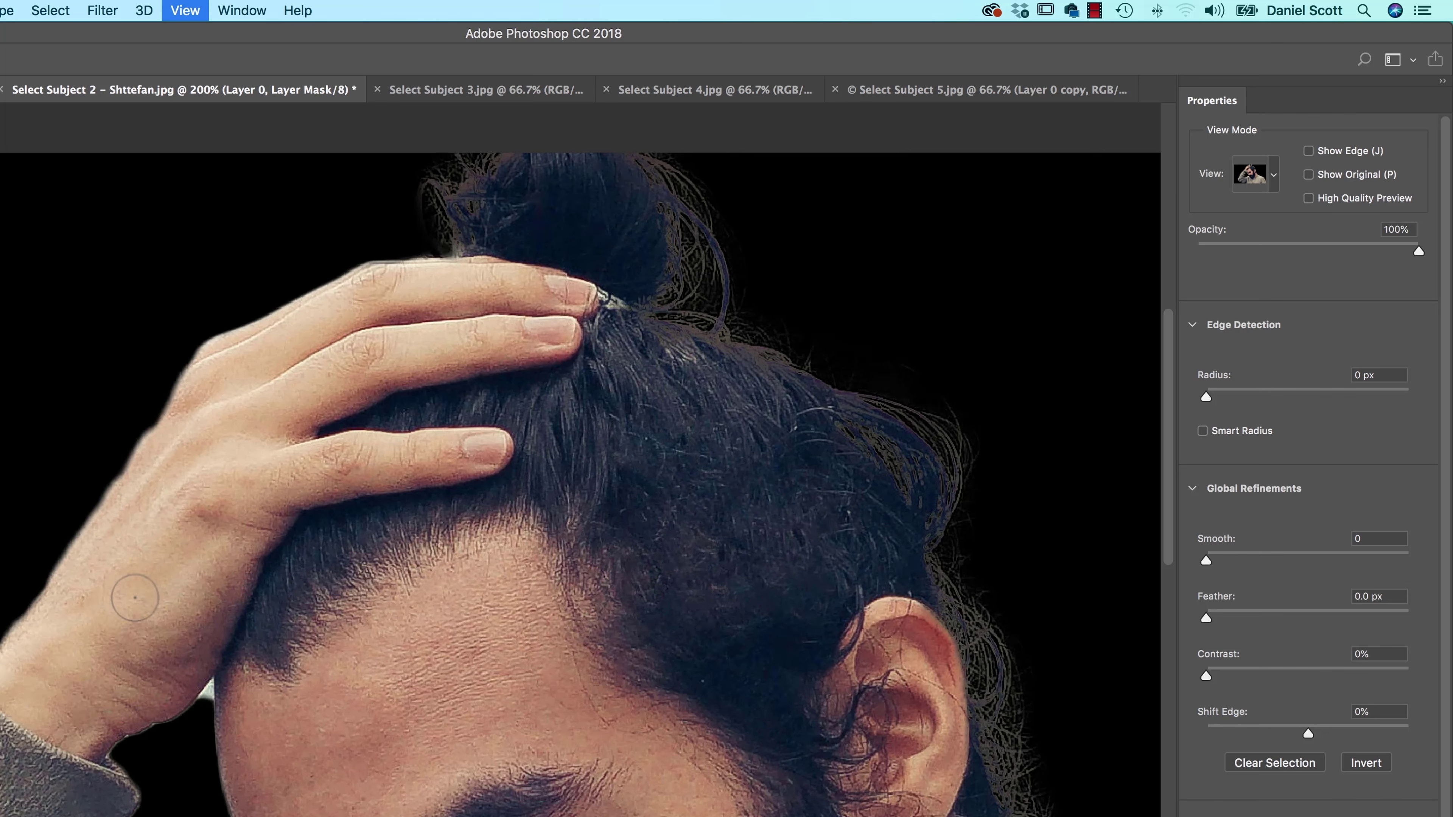
pyautogui.scroll(-10, 367, 477)
pyautogui.hscroll(-10, 389, 494)
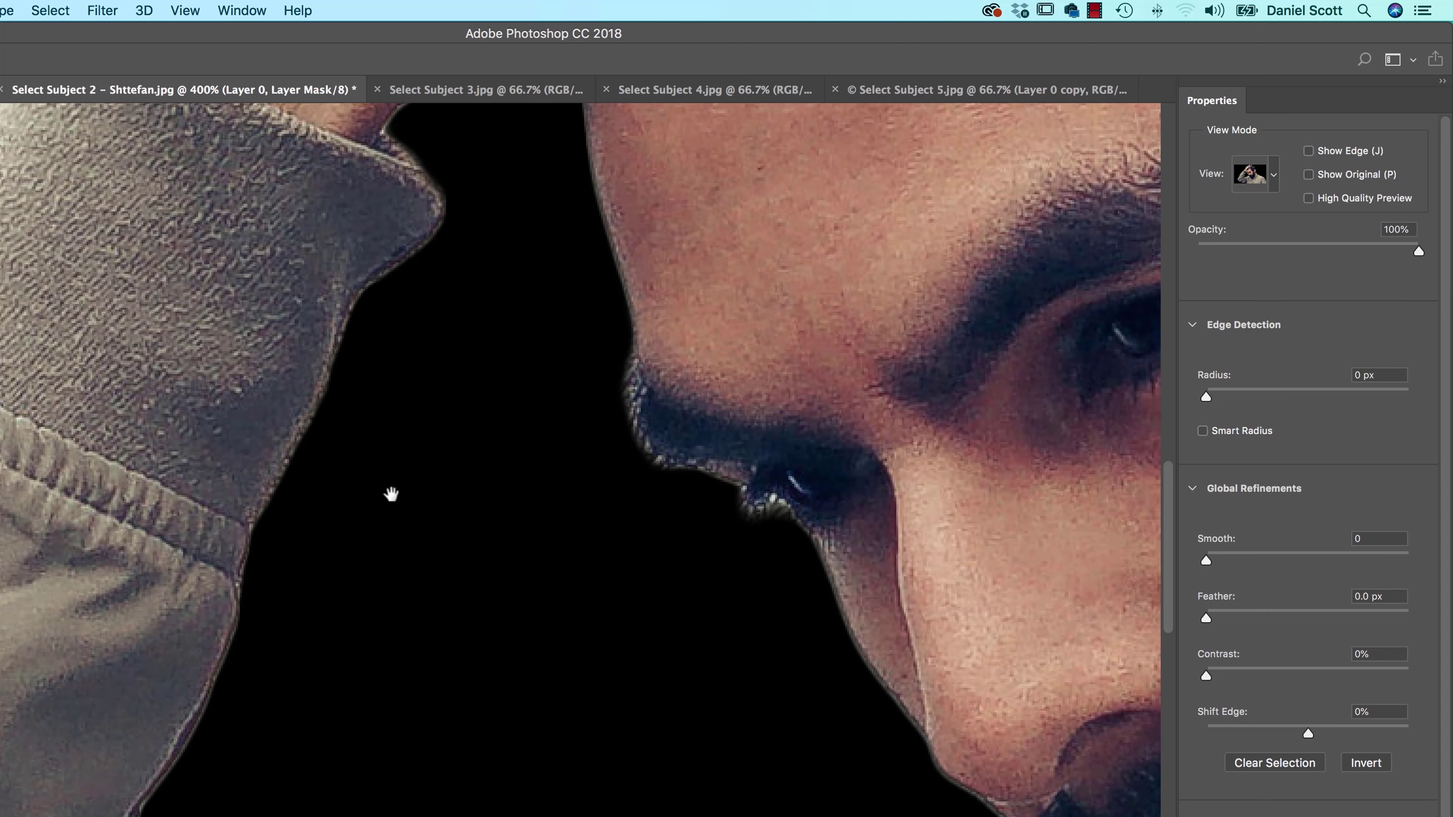
pyautogui.moveTo(608, 390)
pyautogui.mouseDown()
pyautogui.moveTo(594, 405)
pyautogui.moveTo(639, 509)
pyautogui.moveTo(624, 504)
pyautogui.mouseUp()
pyautogui.press('super+z')
pyautogui.press('[')
pyautogui.press('[')
pyautogui.press('[')
pyautogui.press('[')
pyautogui.moveTo(626, 372)
pyautogui.mouseDown()
pyautogui.moveTo(634, 421)
pyautogui.moveTo(669, 467)
pyautogui.moveTo(738, 487)
pyautogui.moveTo(773, 508)
pyautogui.moveTo(778, 532)
pyautogui.mouseUp()
pyautogui.press('space')
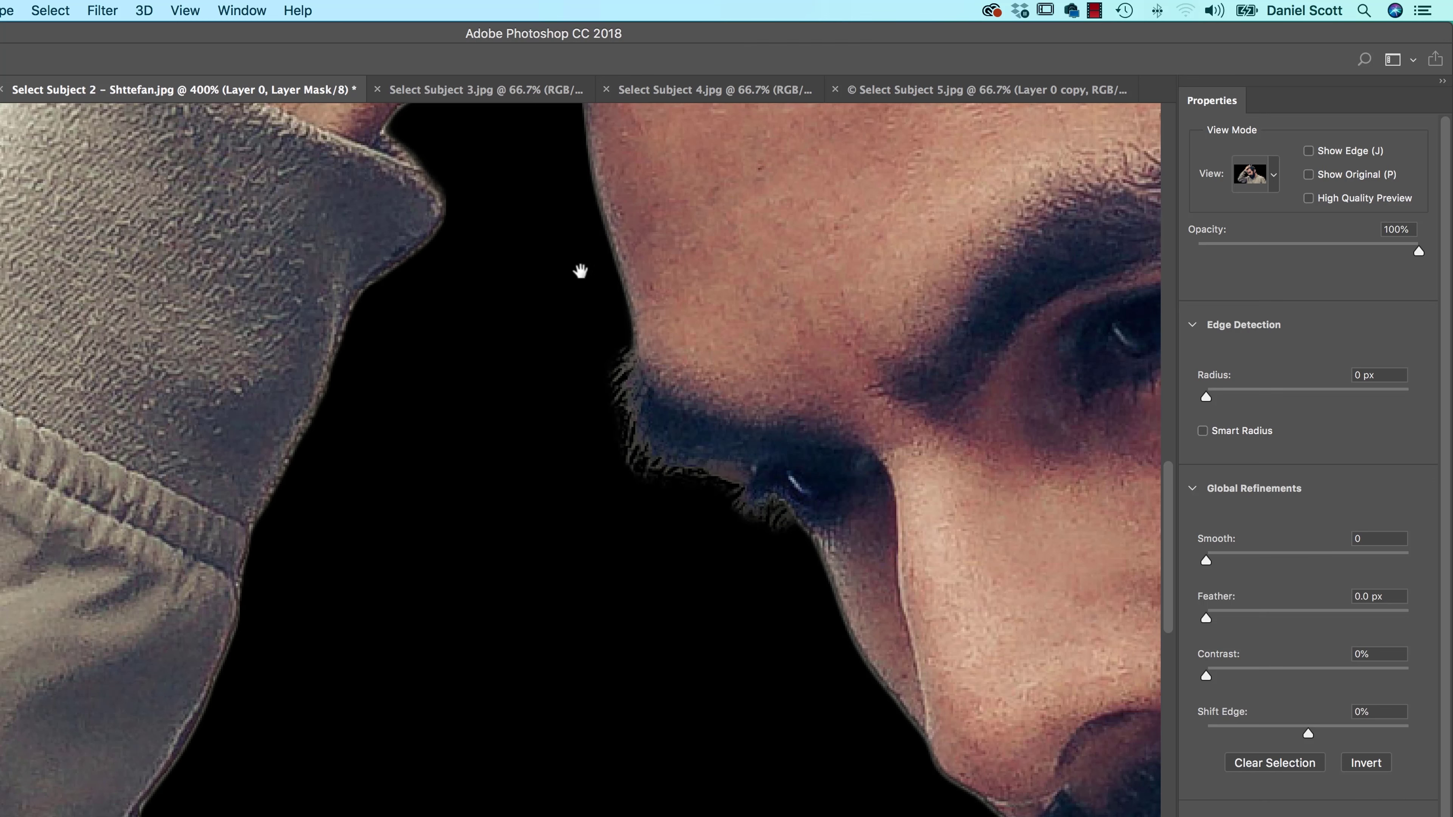
# Refine the leftover background patch in the gap between the wrist and the forehead.
pyautogui.moveTo(580, 271); pyautogui.dragTo(681, 706)
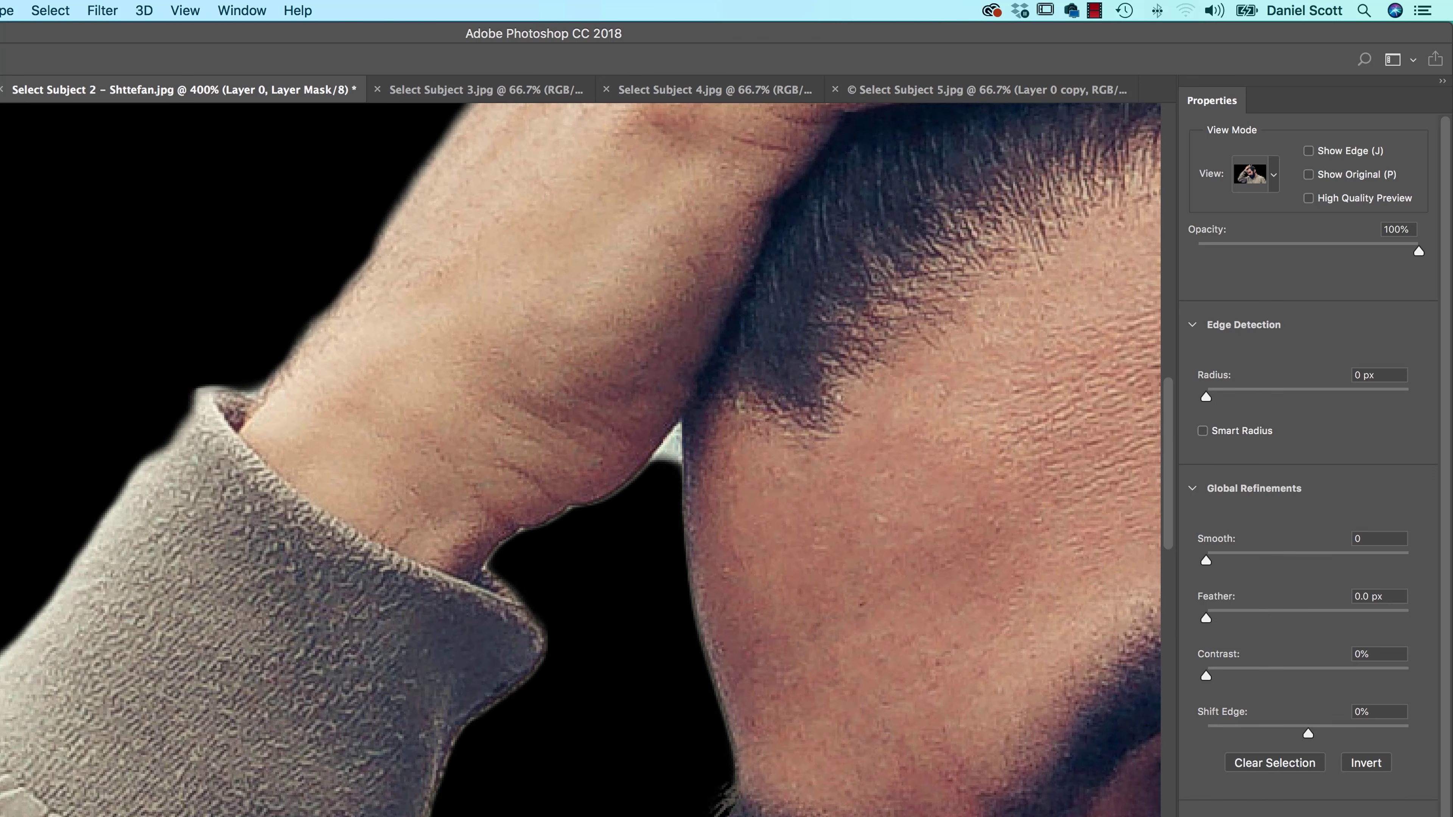
pyautogui.moveTo(668, 470); pyautogui.dragTo(649, 475)
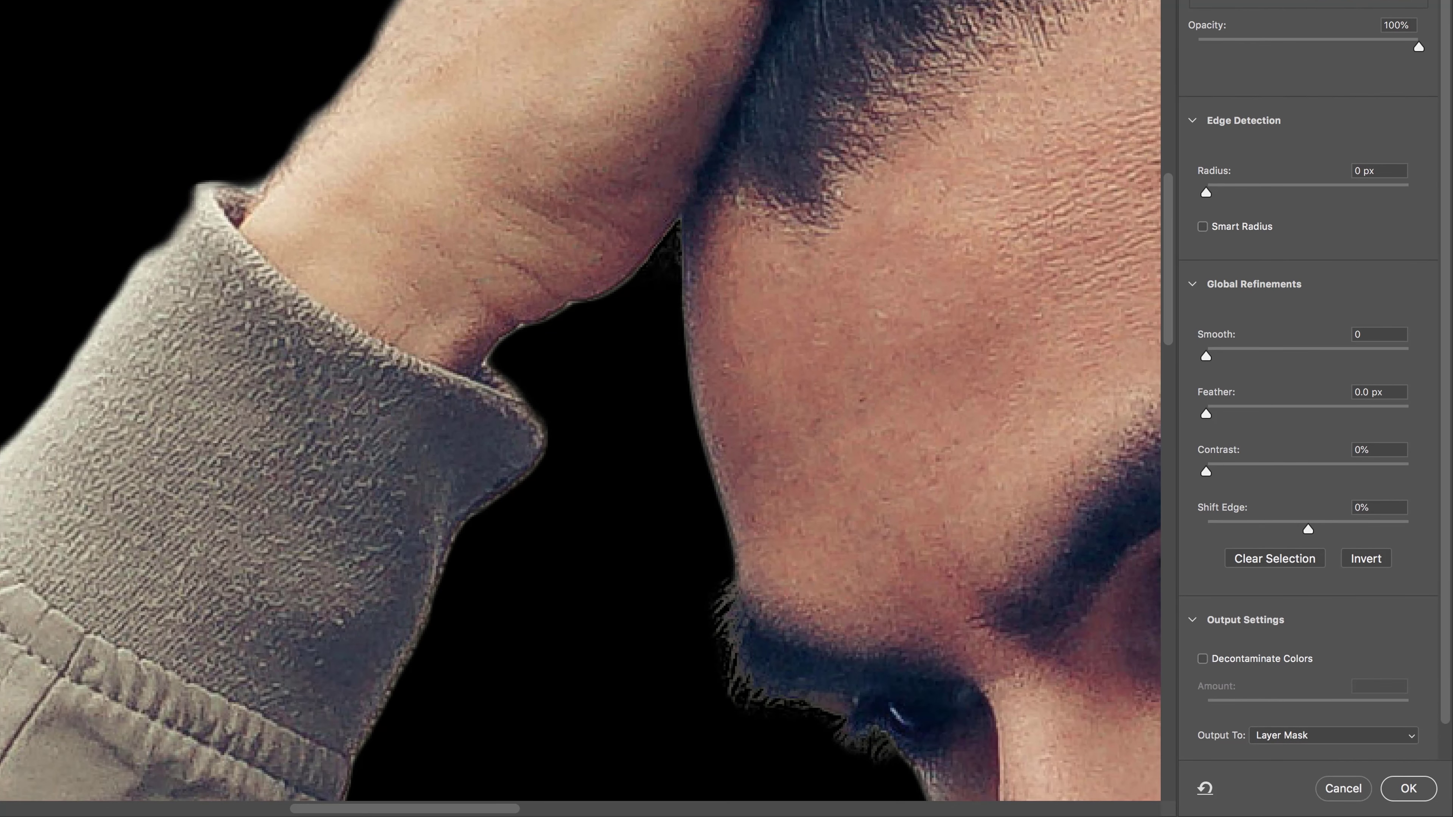
# Output the refined edges to Layer Mask with Decontaminate Colors off and apply the refinement.
pyautogui.press('super+minus')
pyautogui.press('super+minus')
pyautogui.press('super+minus')
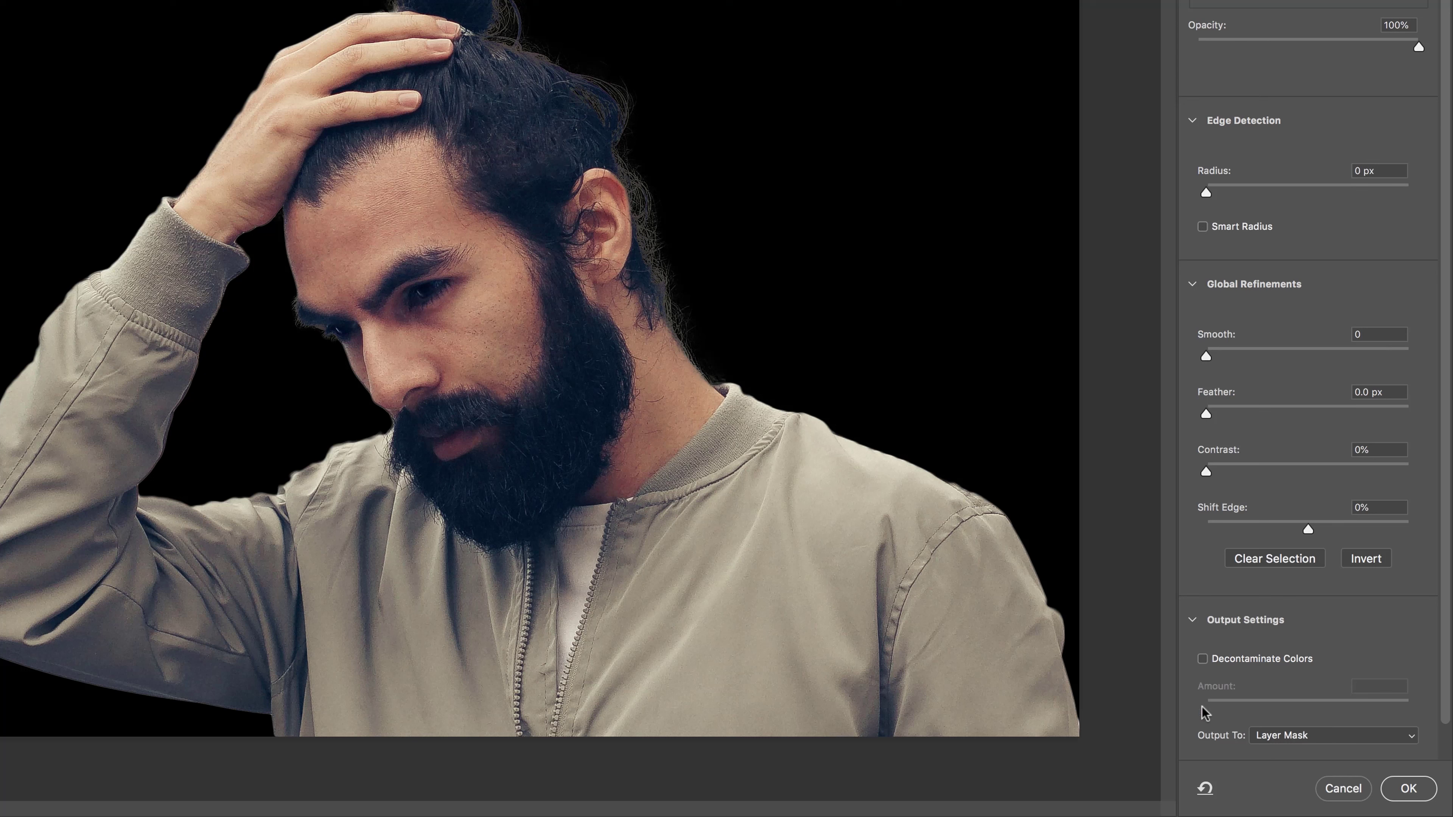
pyautogui.click(1202, 660)
pyautogui.click(1201, 660)
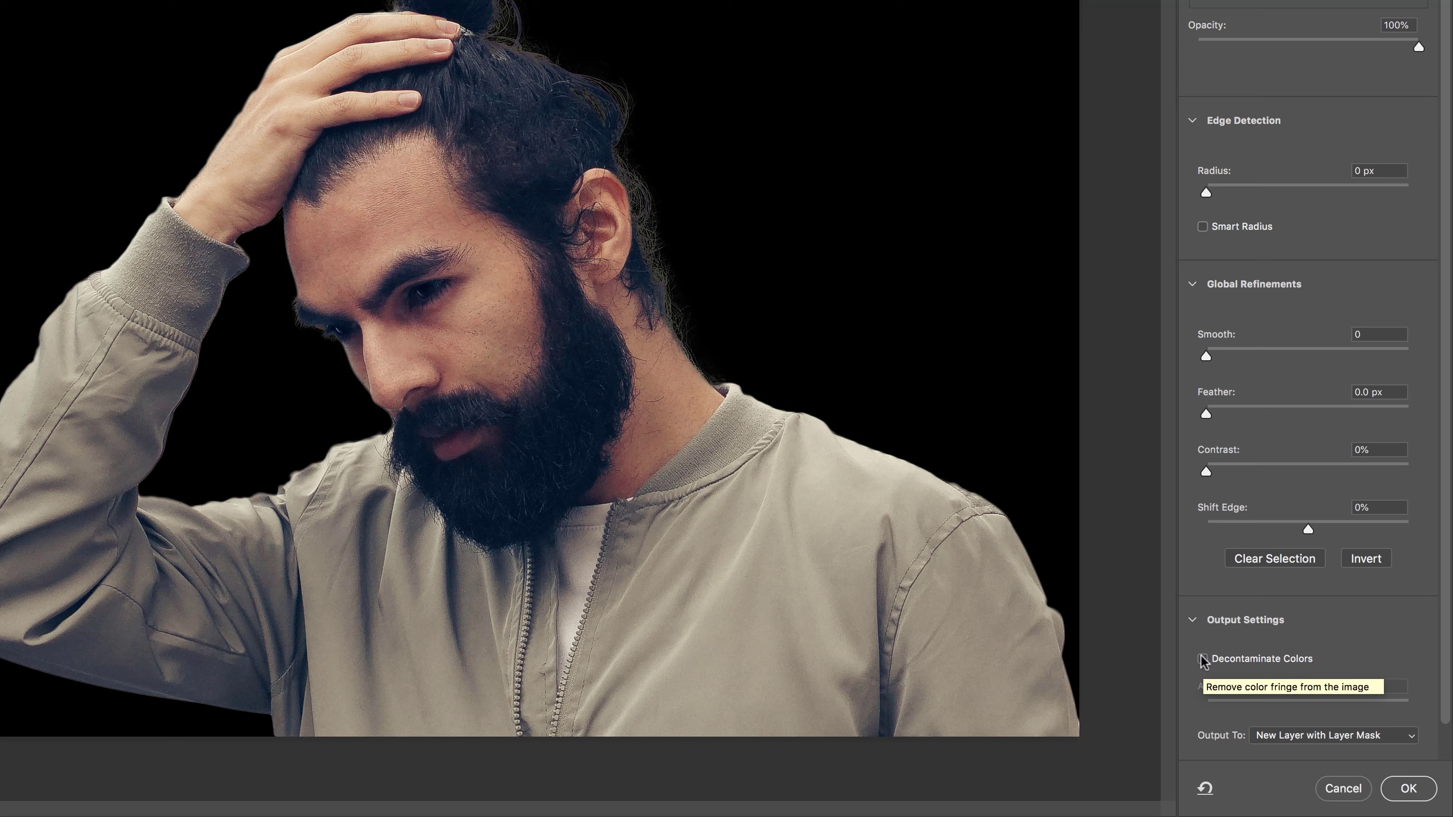
pyautogui.click(1289, 737)
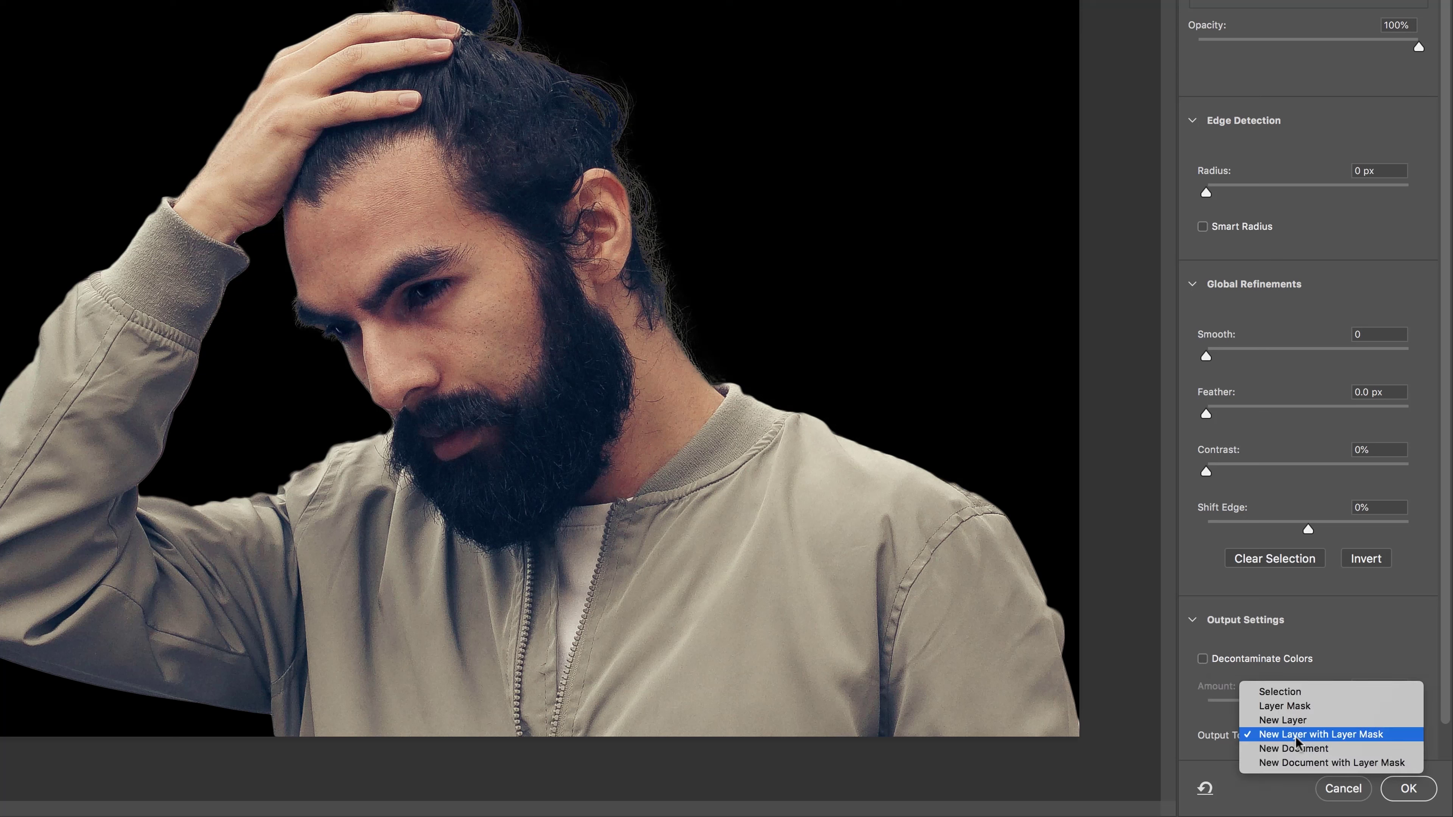
pyautogui.click(1275, 707)
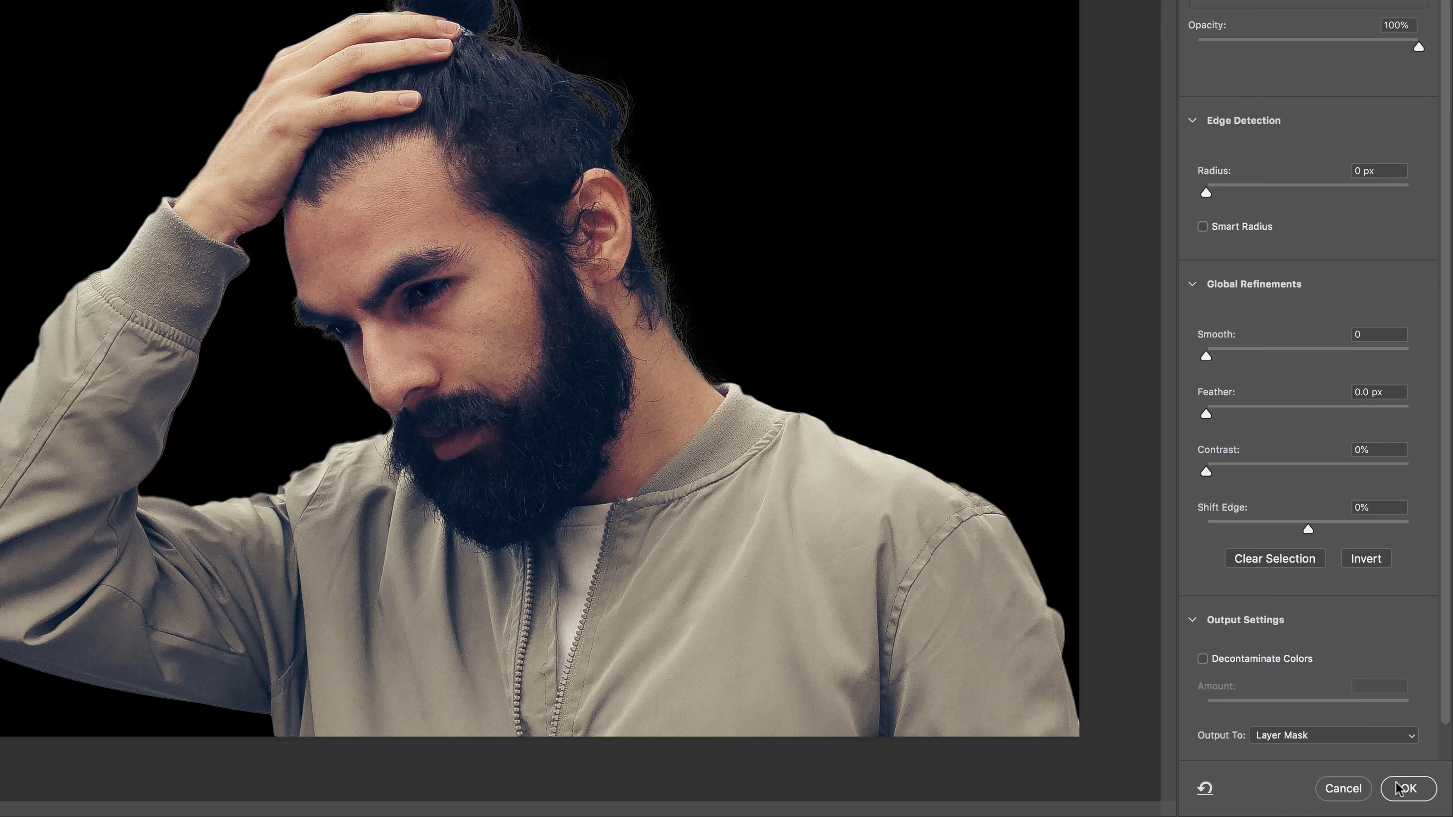
pyautogui.click(1404, 791)
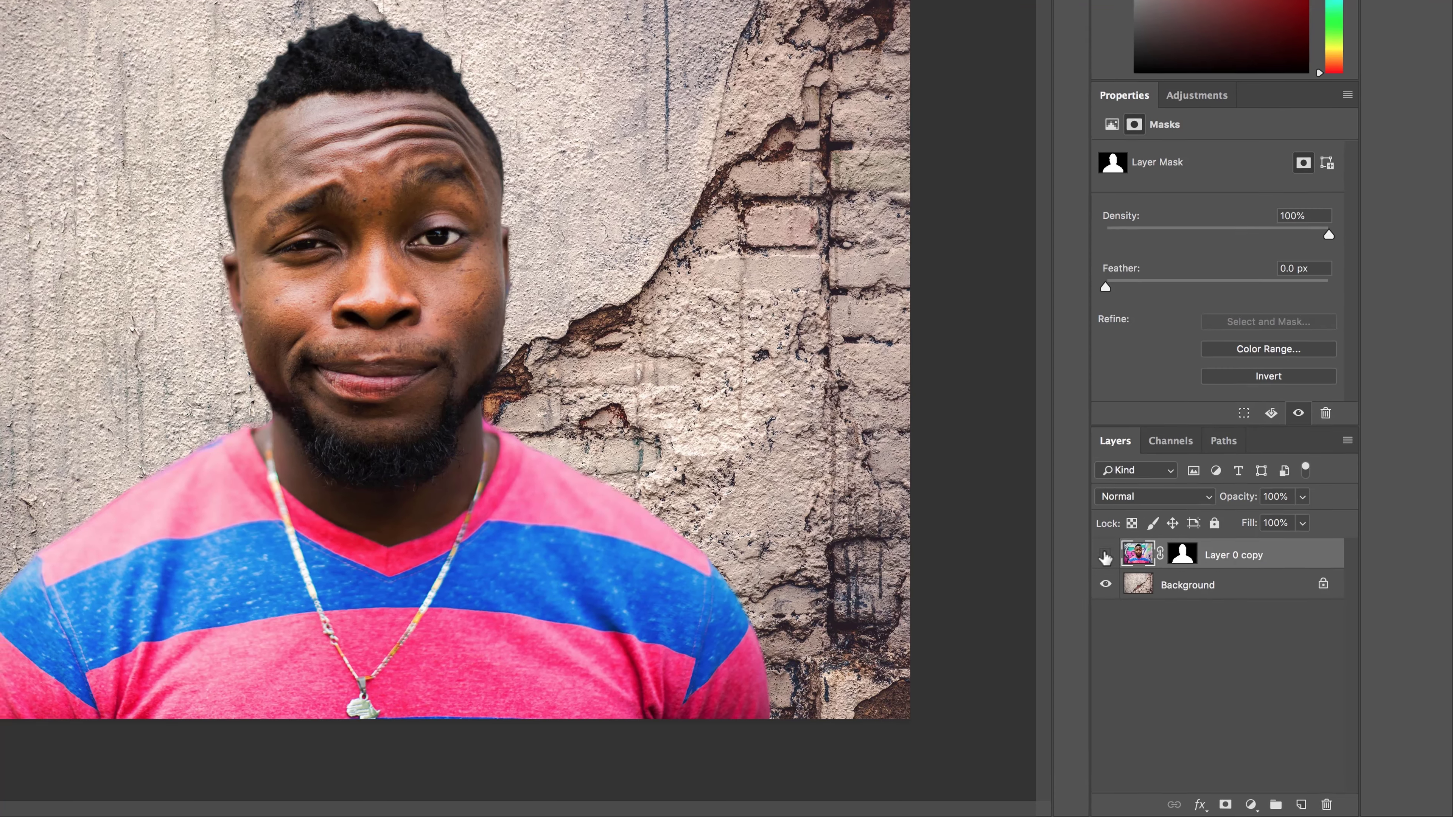
# Hide the striped-shirt man's layer in the wall document and switch to the Select Subject 2 document.
pyautogui.click(1105, 553)
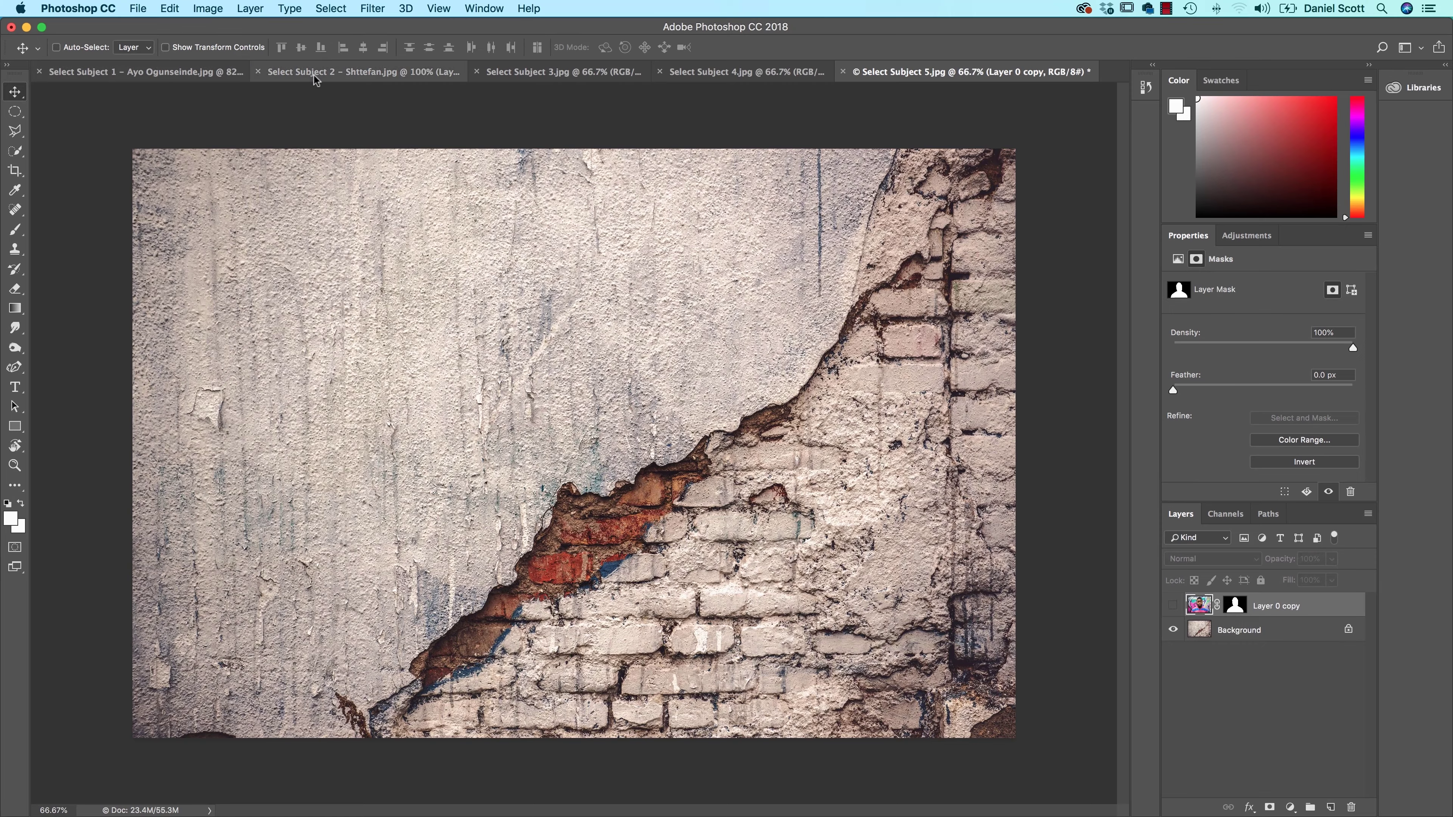
pyautogui.click(317, 73)
pyautogui.moveTo(608, 421); pyautogui.dragTo(787, 382)
pyautogui.press('super+z')
pyautogui.click(344, 73)
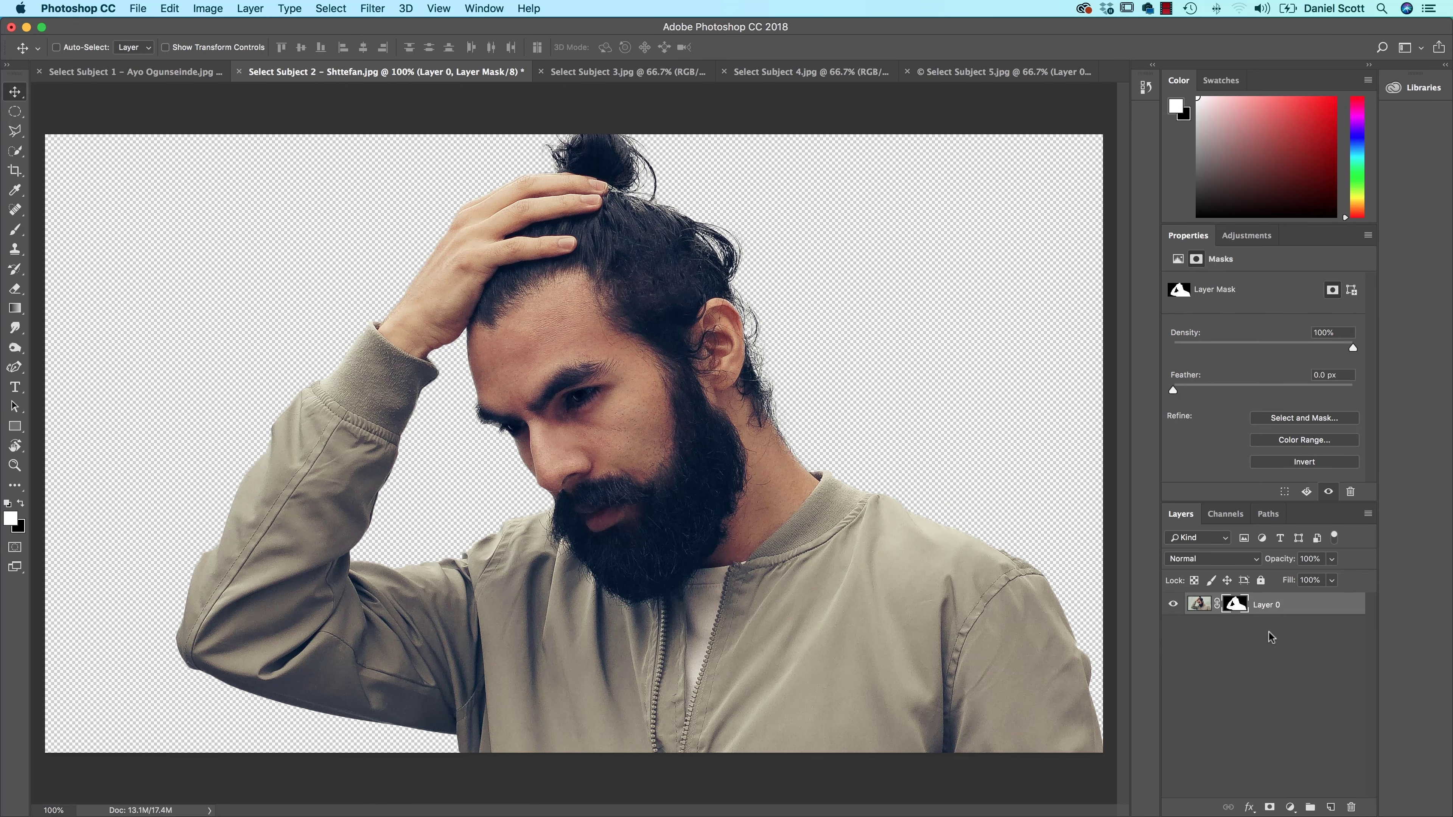
# Duplicate the masked Layer 0 into the Select Subject 5.jpg document.
pyautogui.rightClick(1264, 603)
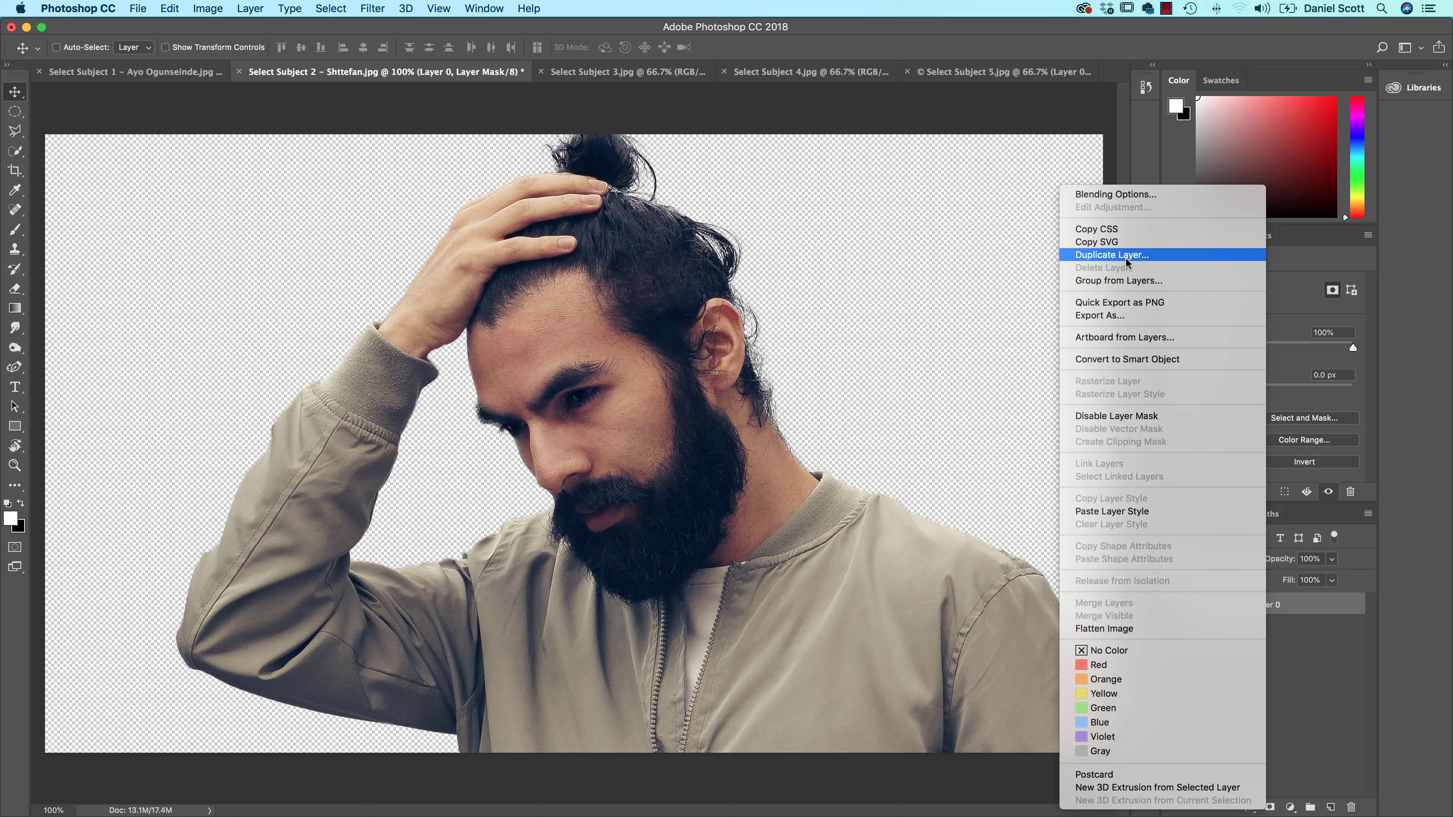
pyautogui.click(1112, 255)
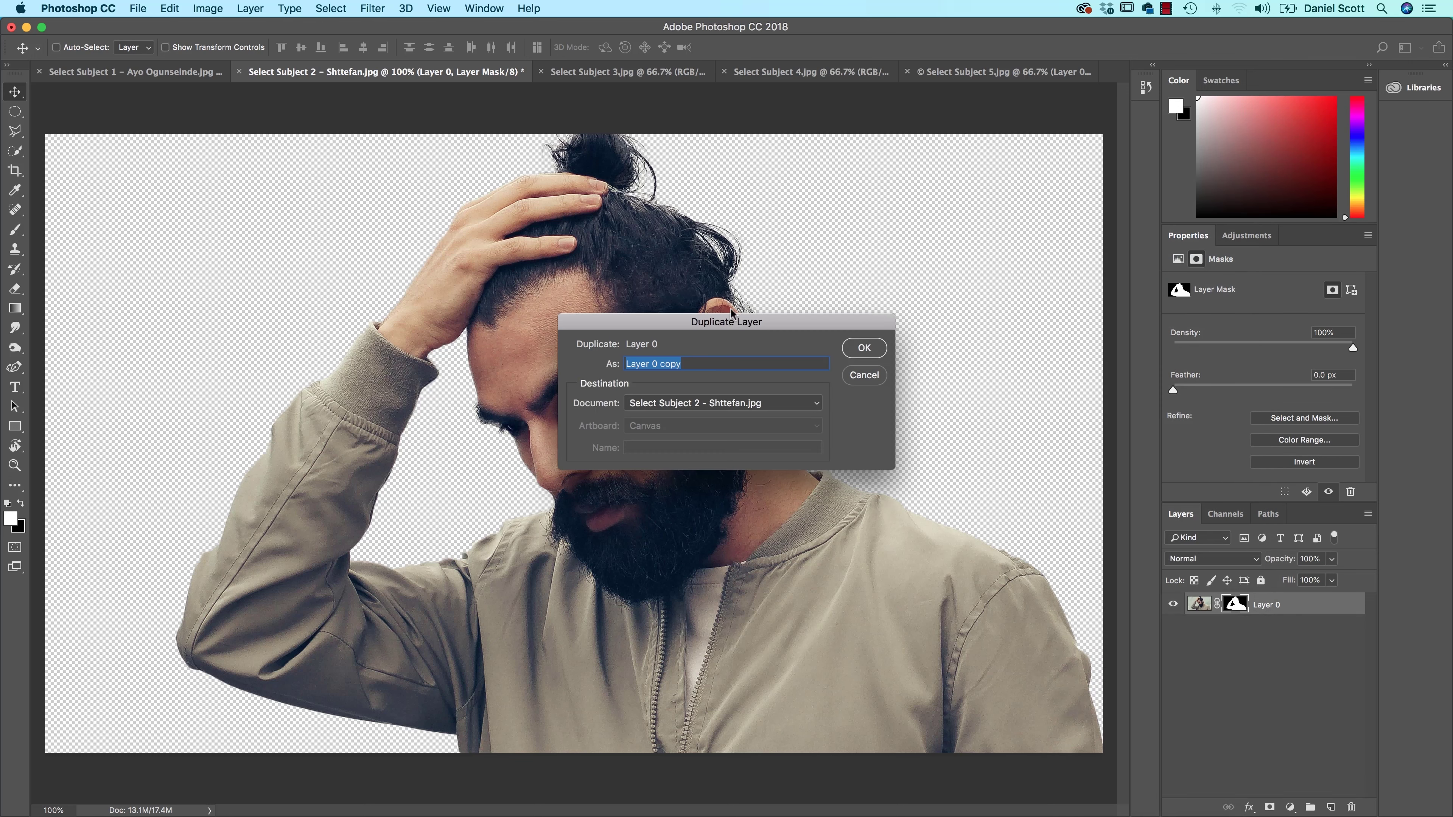
pyautogui.click(688, 402)
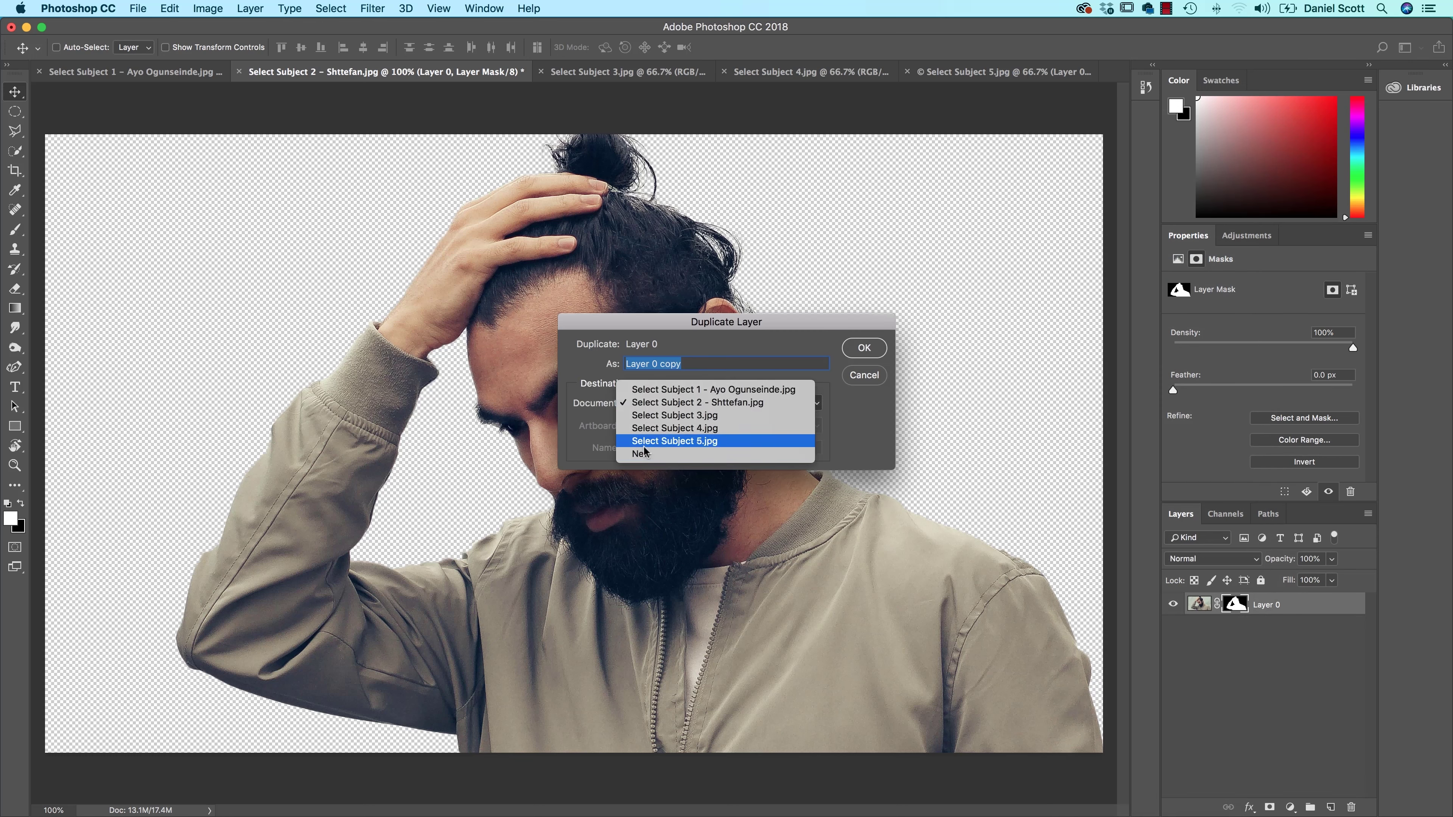
pyautogui.click(671, 442)
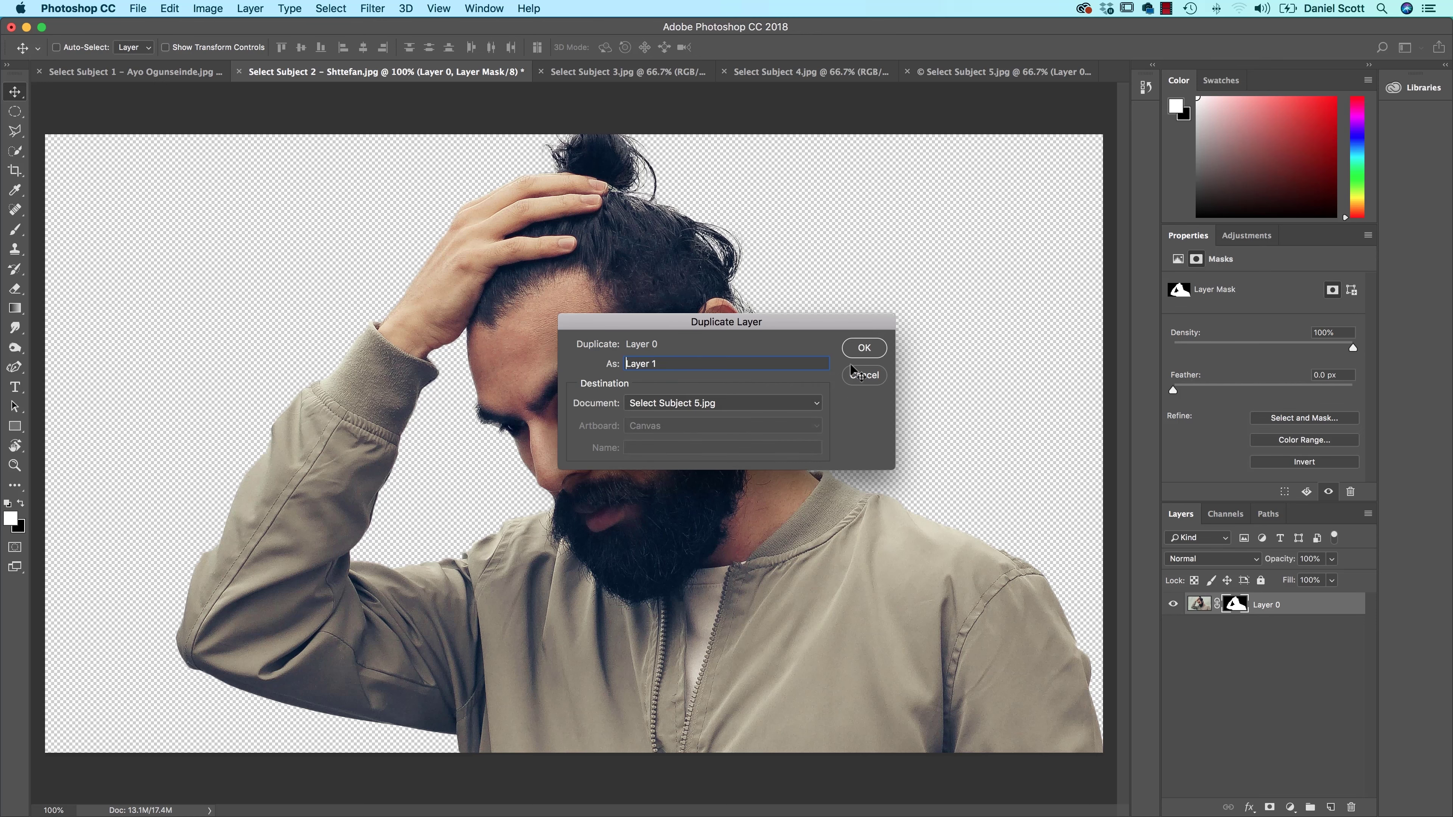
pyautogui.click(861, 350)
# In Select Subject 5.jpg, move the man in the jacket down to the wall image's lower edge and check his cutout edges.
pyautogui.click(1007, 72)
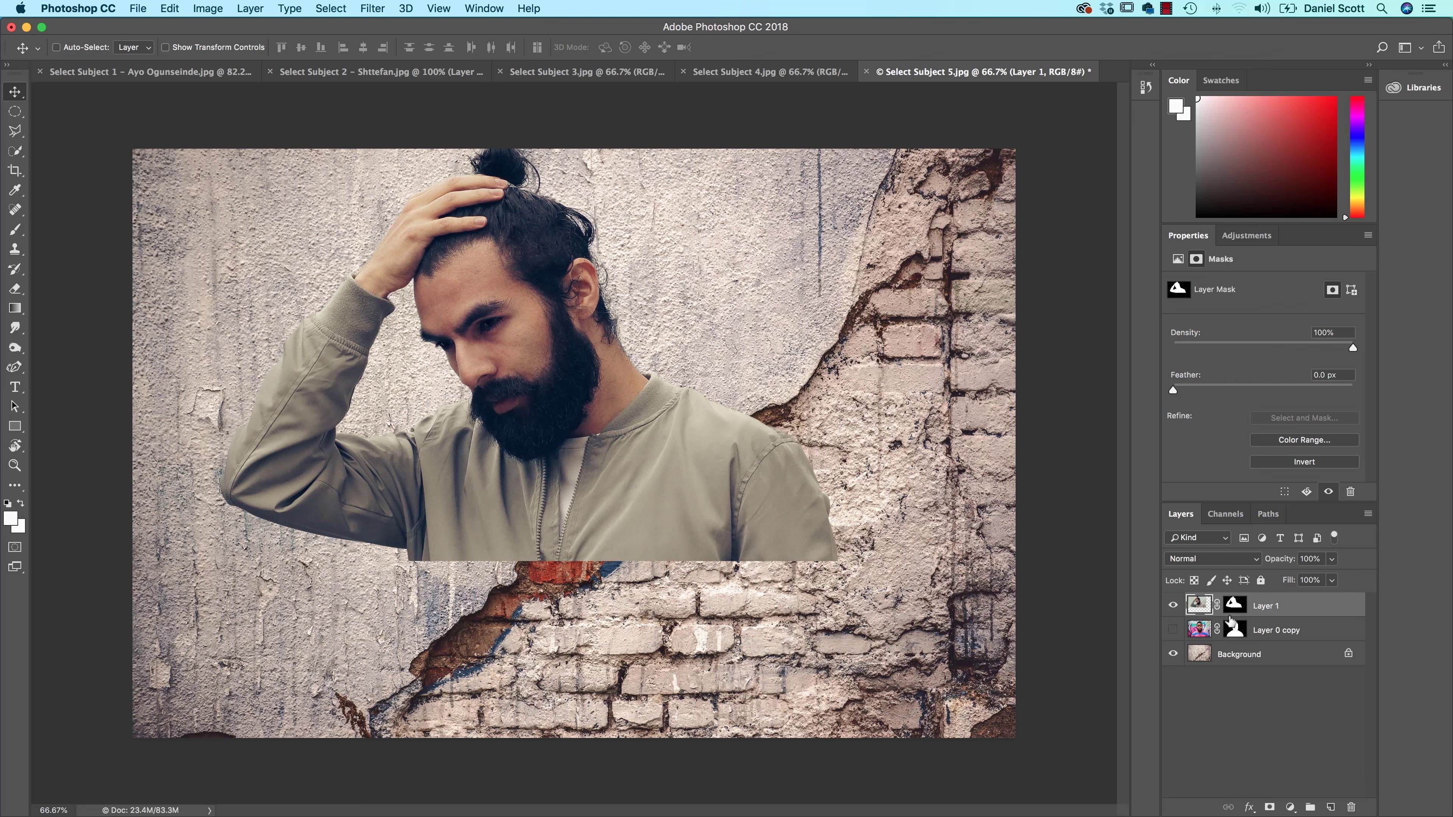
pyautogui.moveTo(541, 362); pyautogui.dragTo(590, 532)
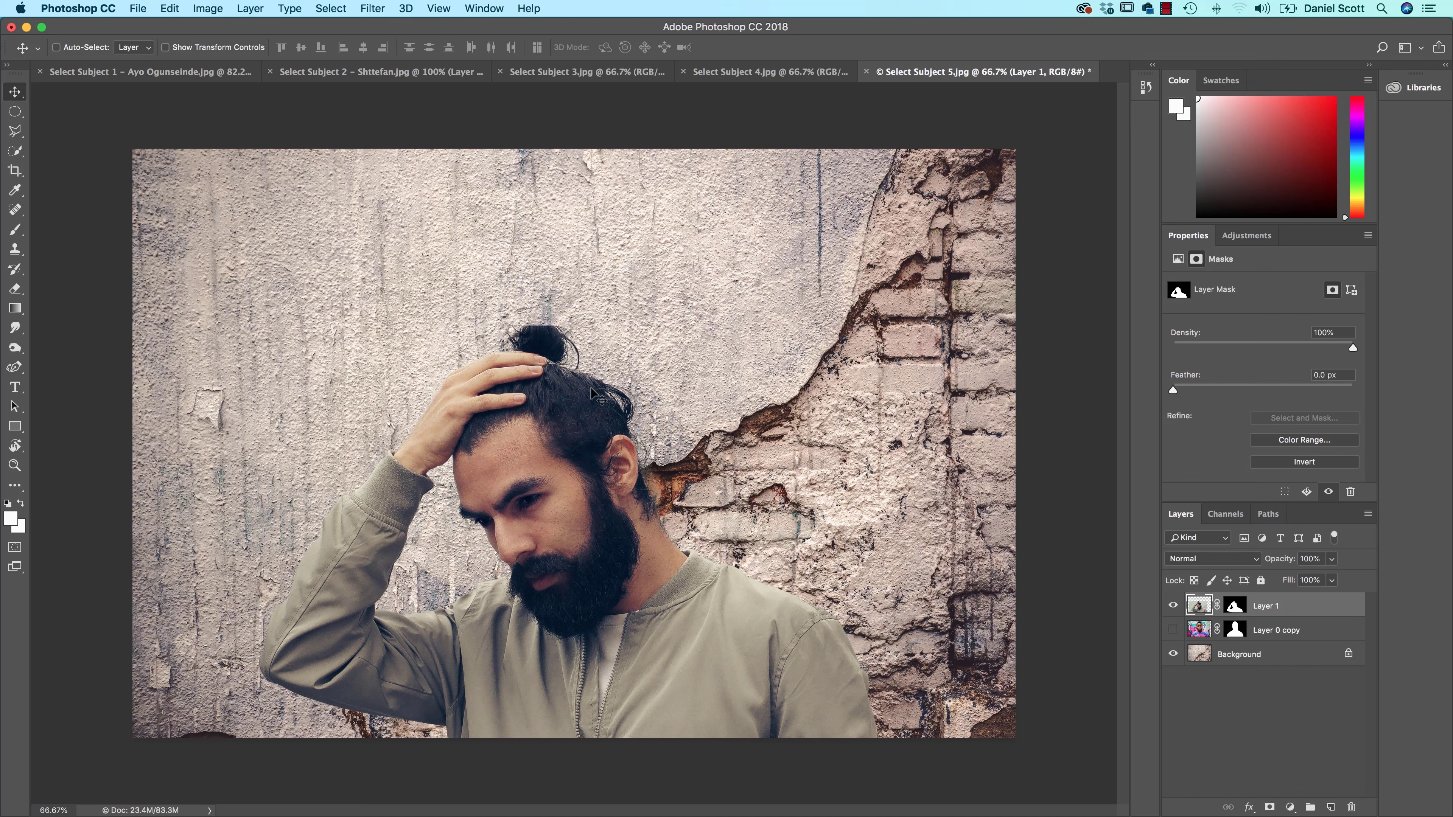
pyautogui.press('super+equal')
pyautogui.press('super+equal')
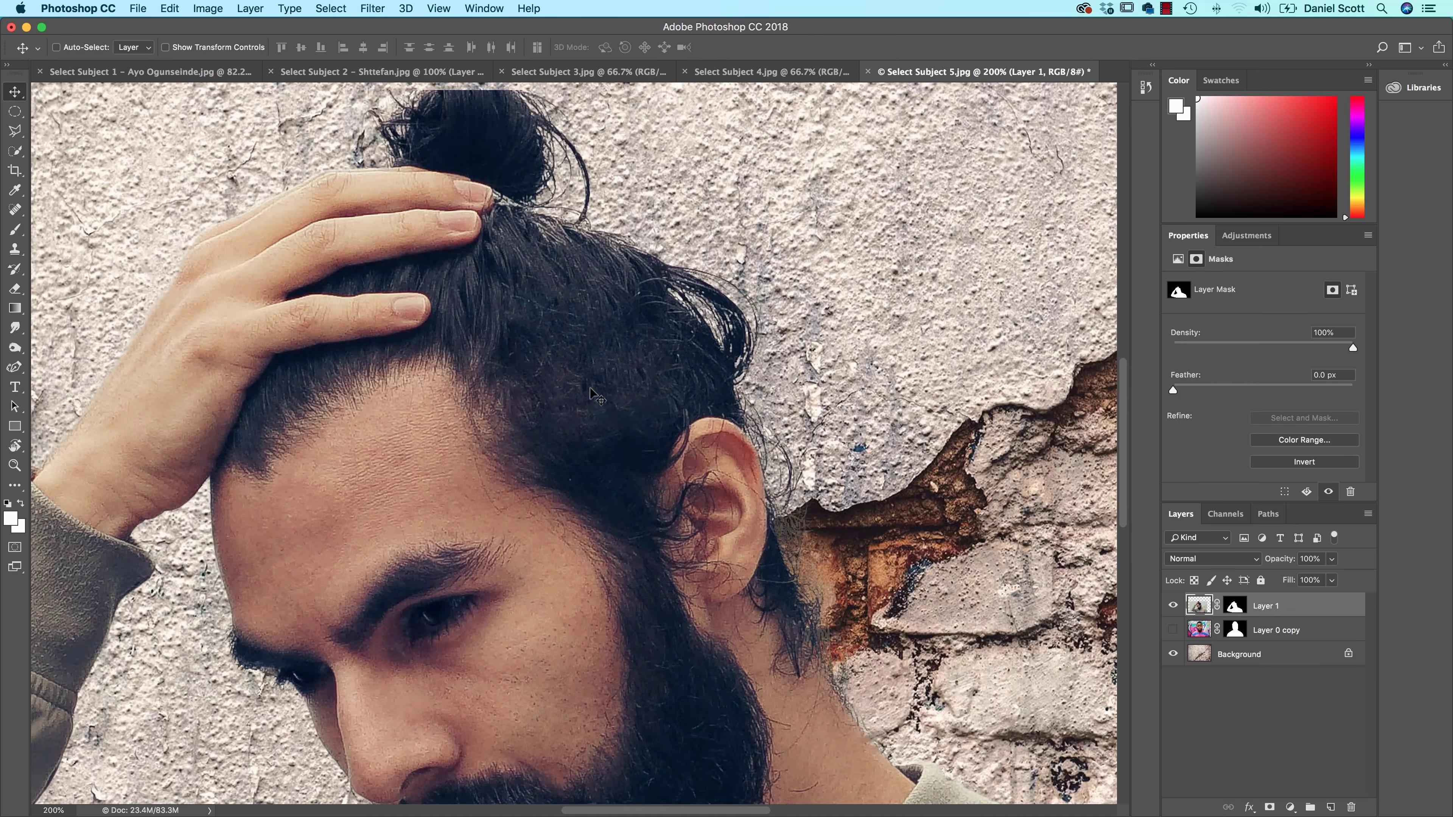
pyautogui.moveTo(587, 412); pyautogui.dragTo(751, 290)
pyautogui.moveTo(724, 412); pyautogui.dragTo(821, 346)
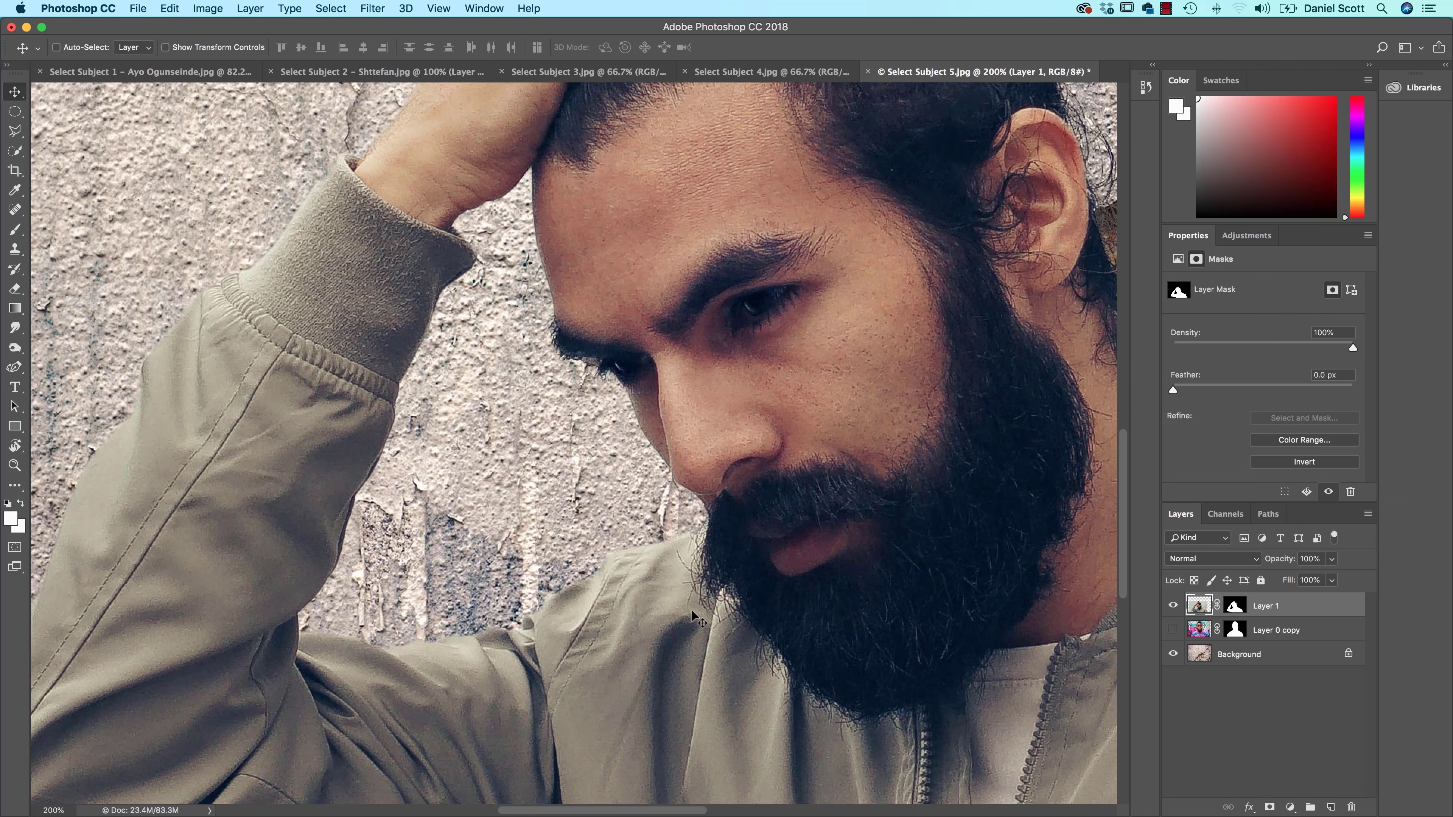
pyautogui.press('super+minus')
pyautogui.press('super+minus')
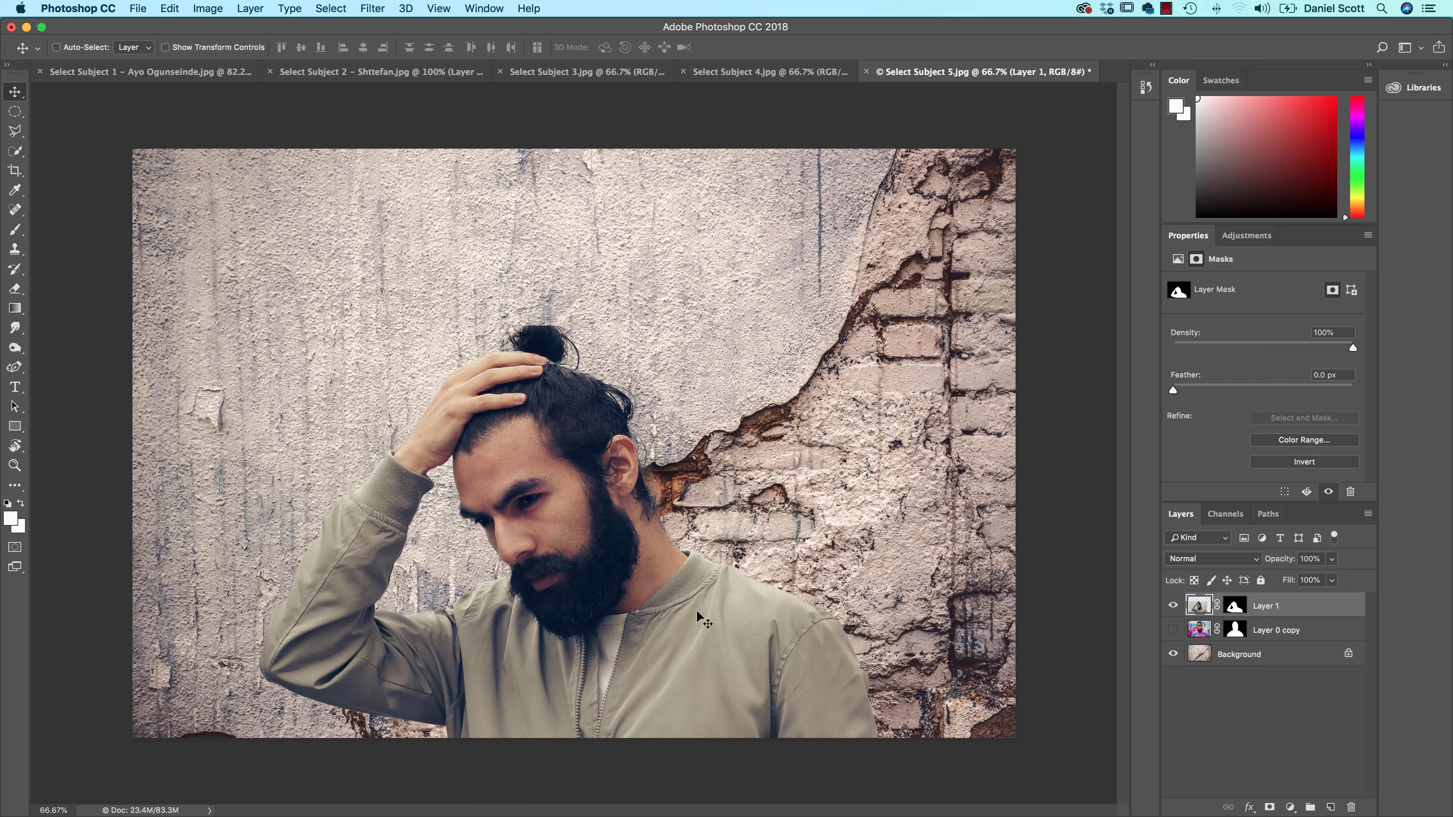
# Hide Layer 1 in the wall document and run Select Subject on the man in Select Subject 3.jpg.
pyautogui.click(1172, 605)
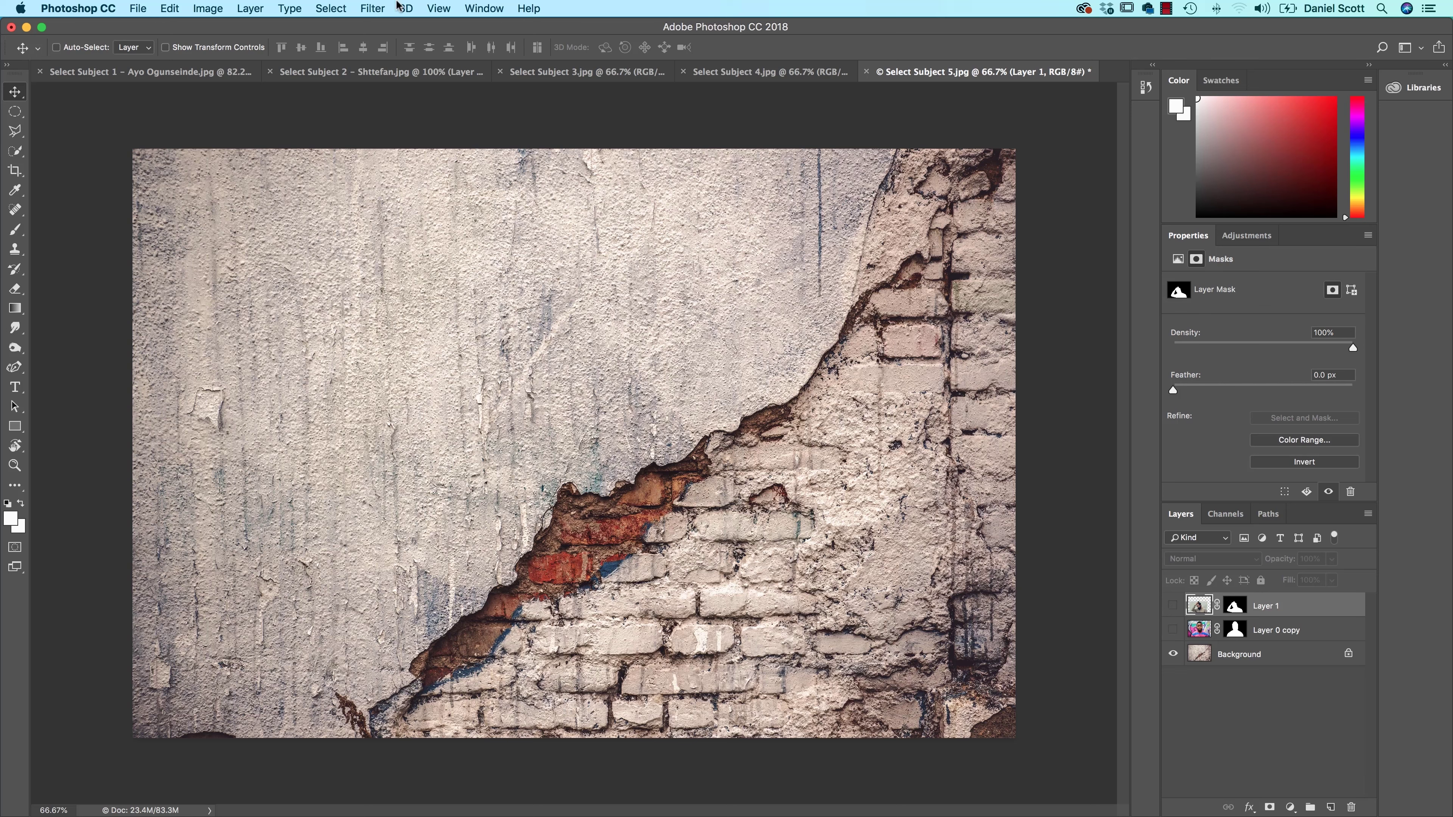
pyautogui.click(547, 73)
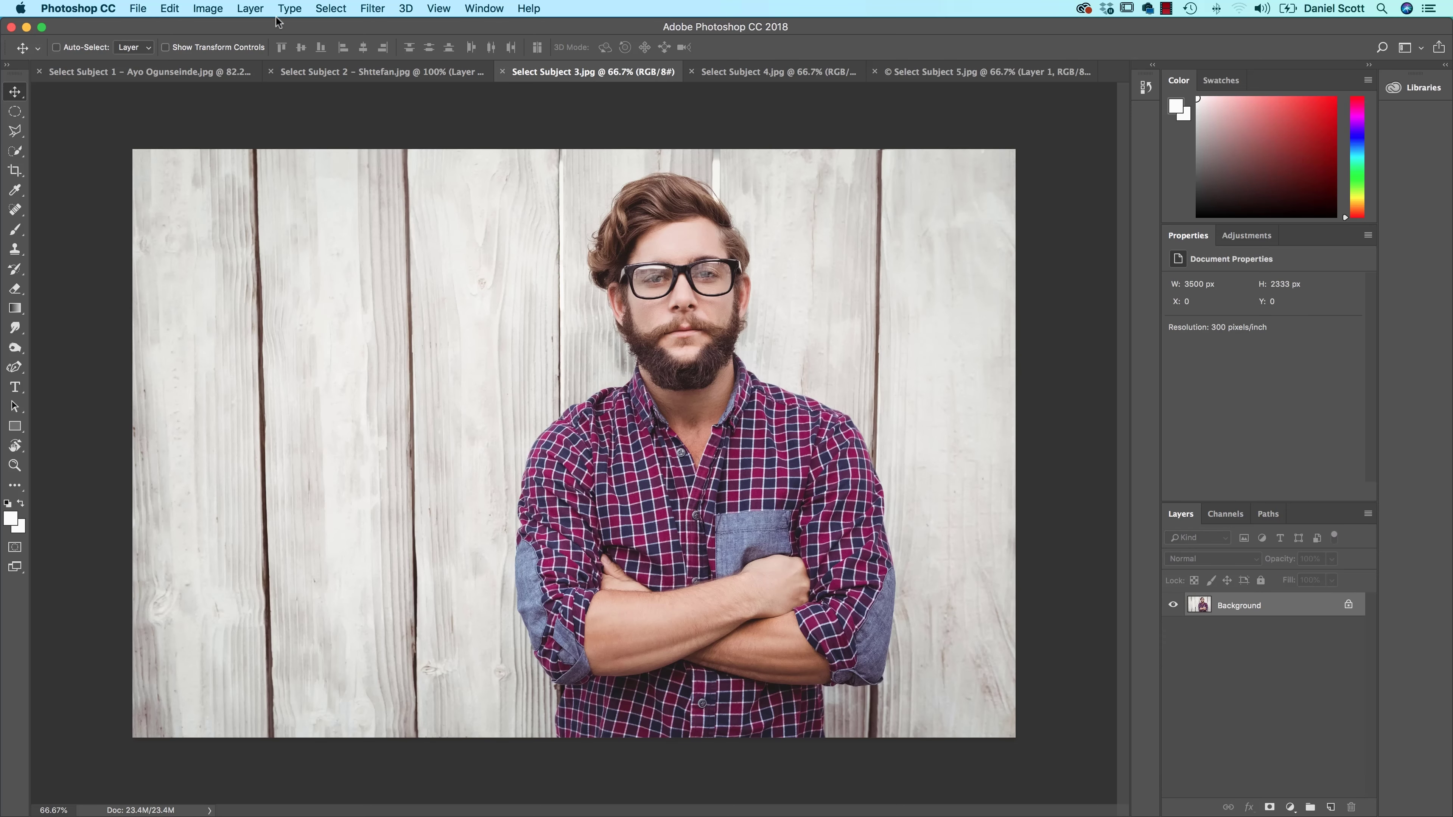
pyautogui.click(331, 9)
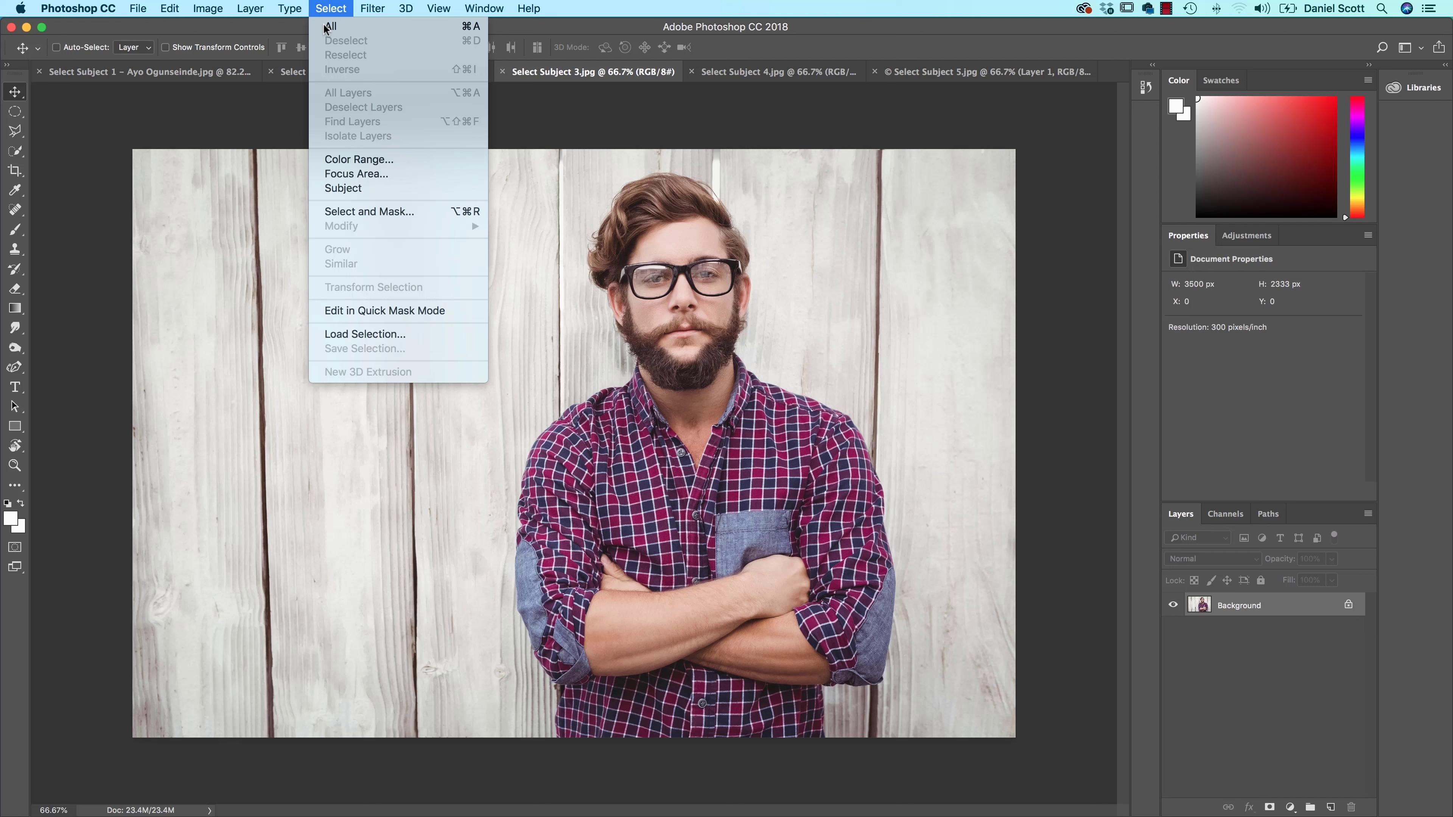
pyautogui.click(344, 187)
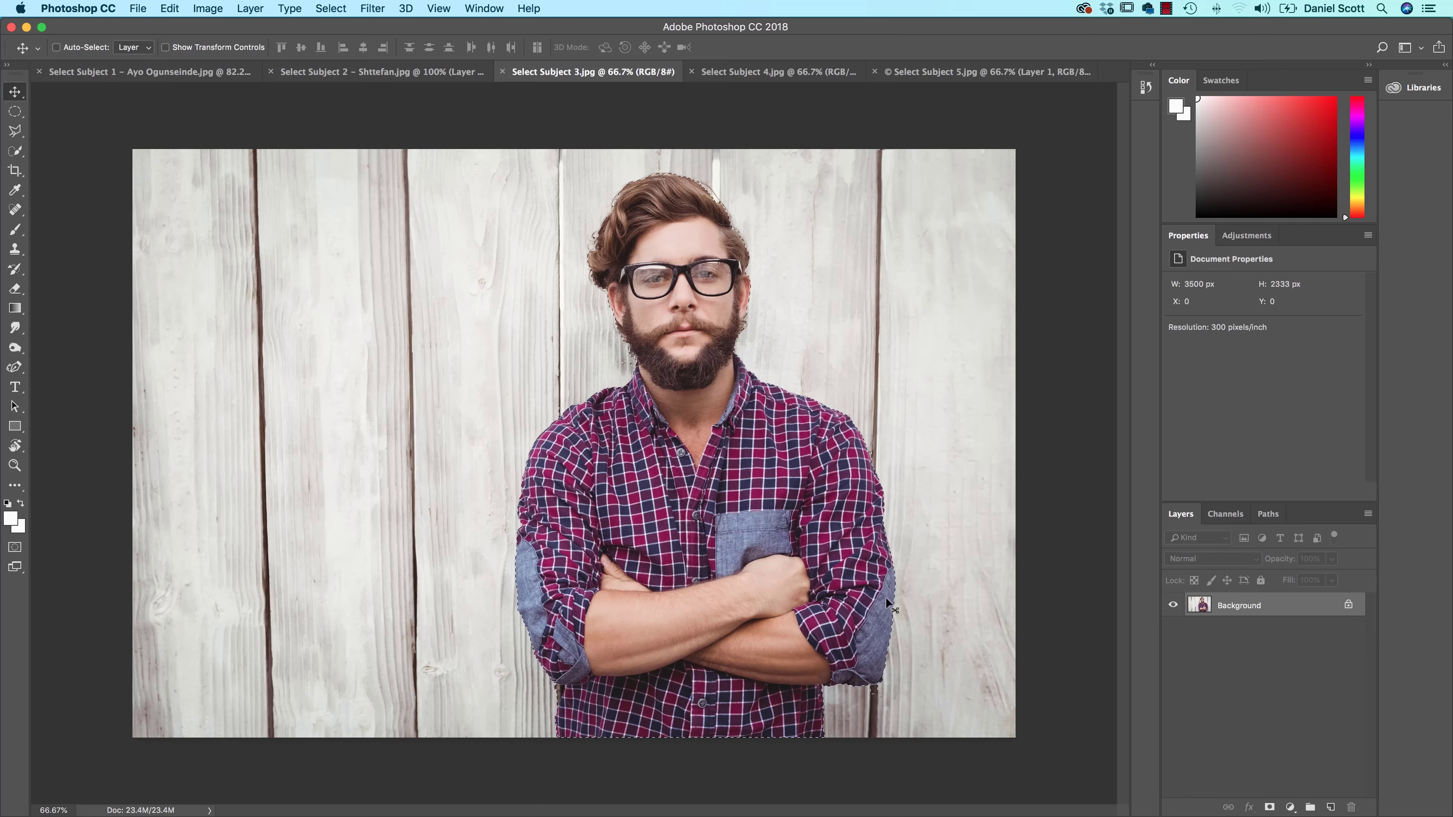
# Examine the selection edge around the man's elbows, sleeves, shoulders, beard and hair up close.
pyautogui.press('super')
pyautogui.press('super+plus')
pyautogui.press('super+plus')
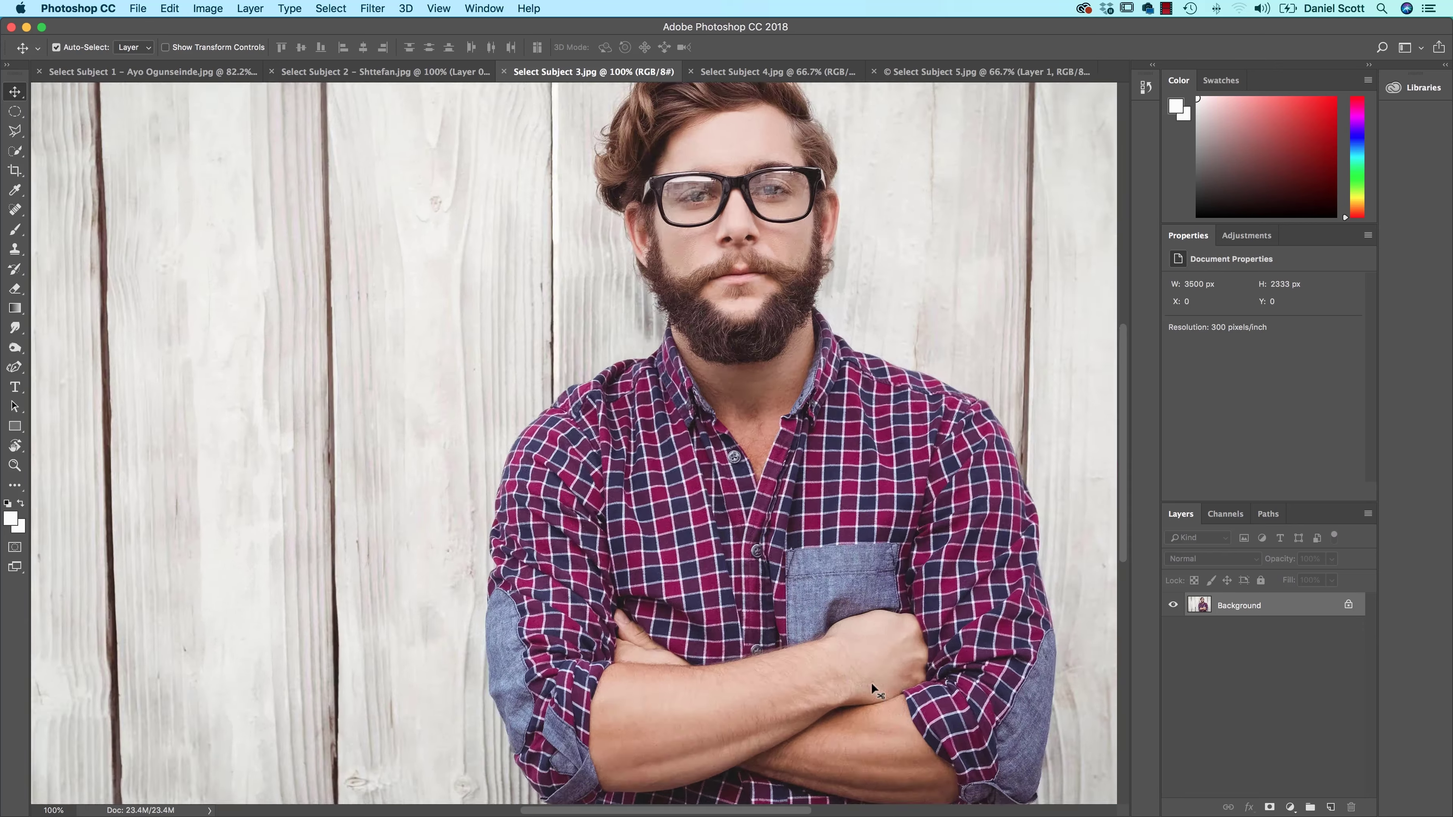
pyautogui.moveTo(872, 685); pyautogui.dragTo(637, 529)
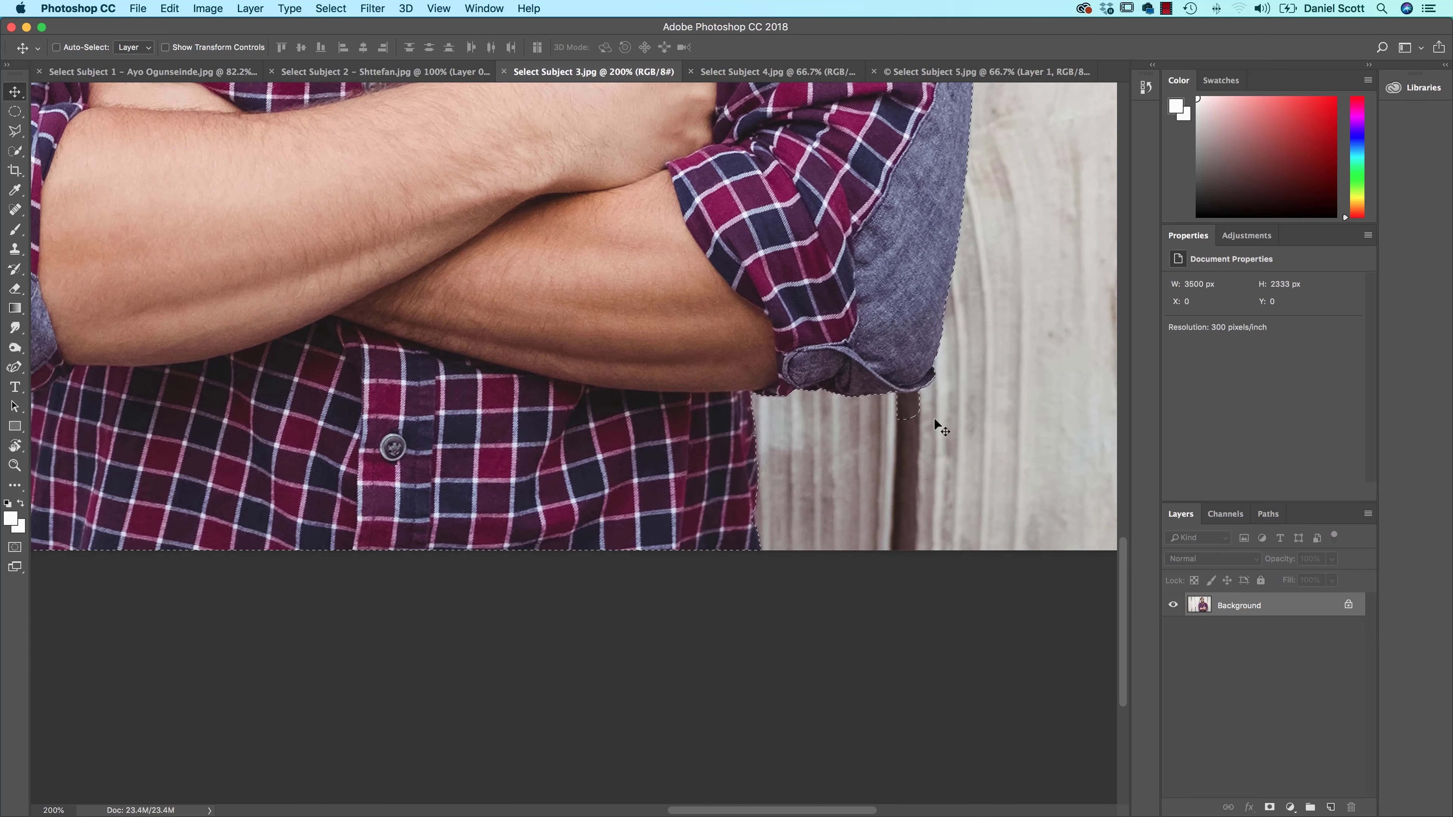
pyautogui.moveTo(335, 197); pyautogui.dragTo(823, 399)
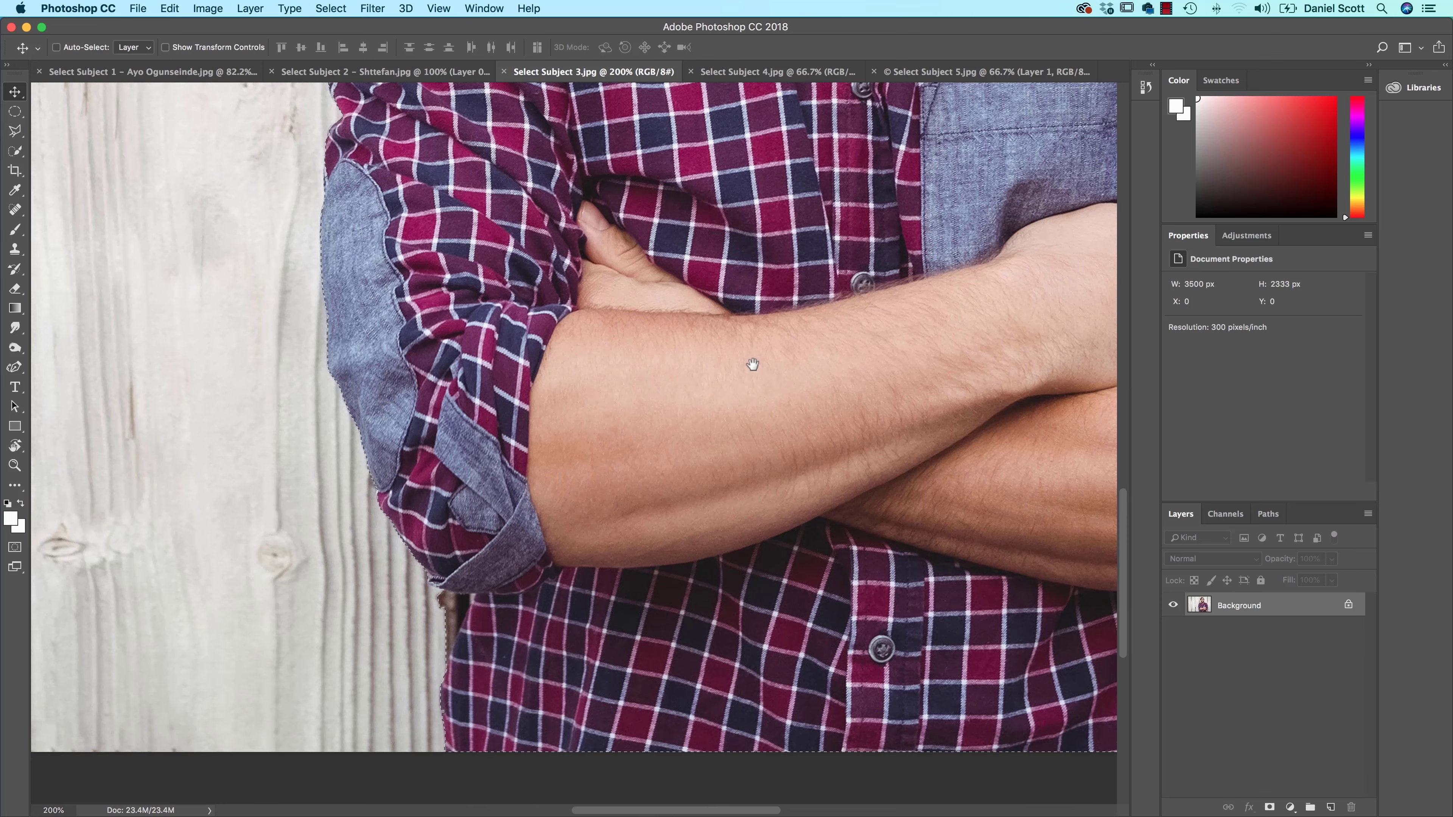
pyautogui.moveTo(752, 367); pyautogui.dragTo(756, 382)
pyautogui.scroll(10, 665, 422)
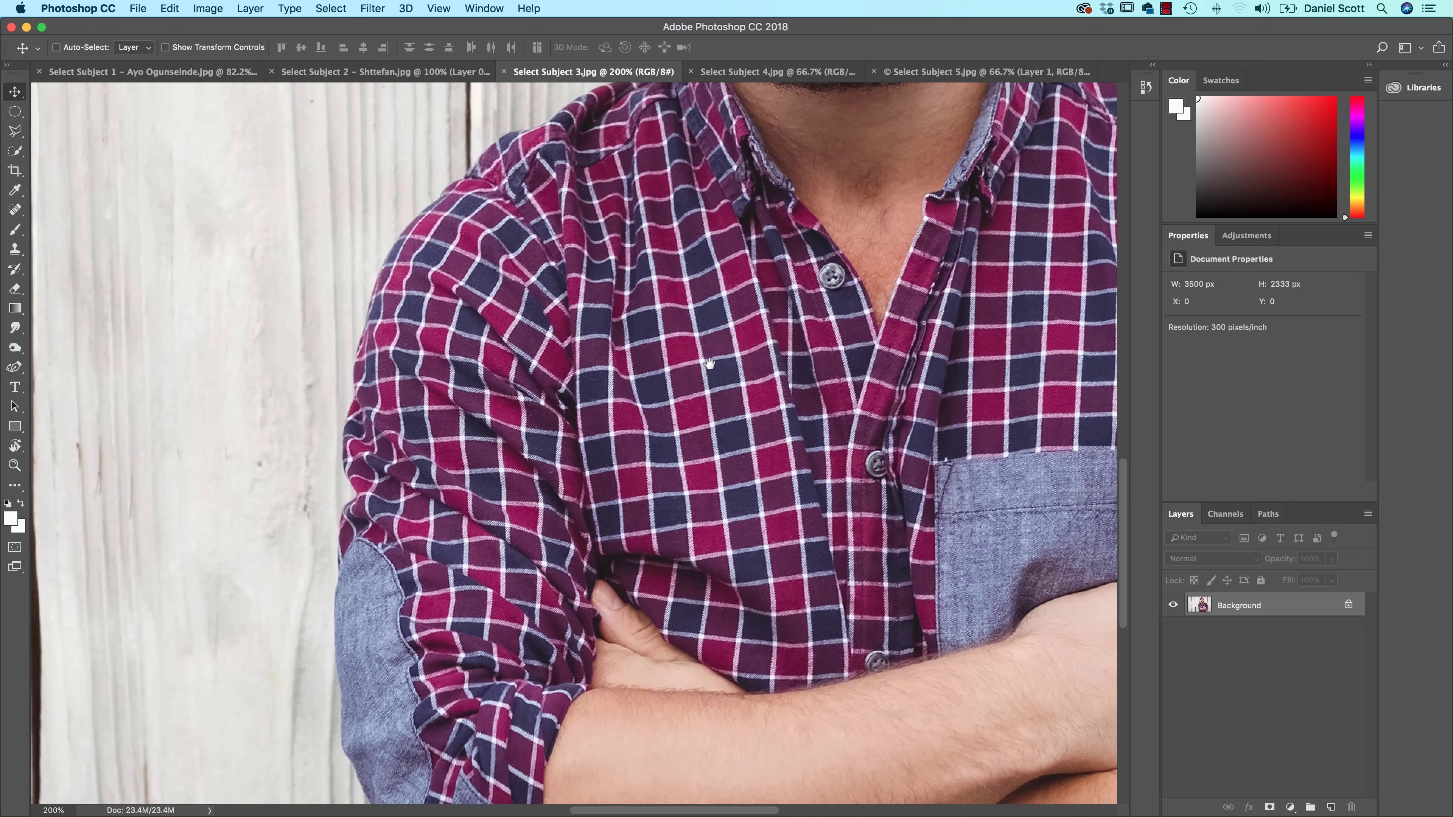
pyautogui.scroll(5, 760, 326)
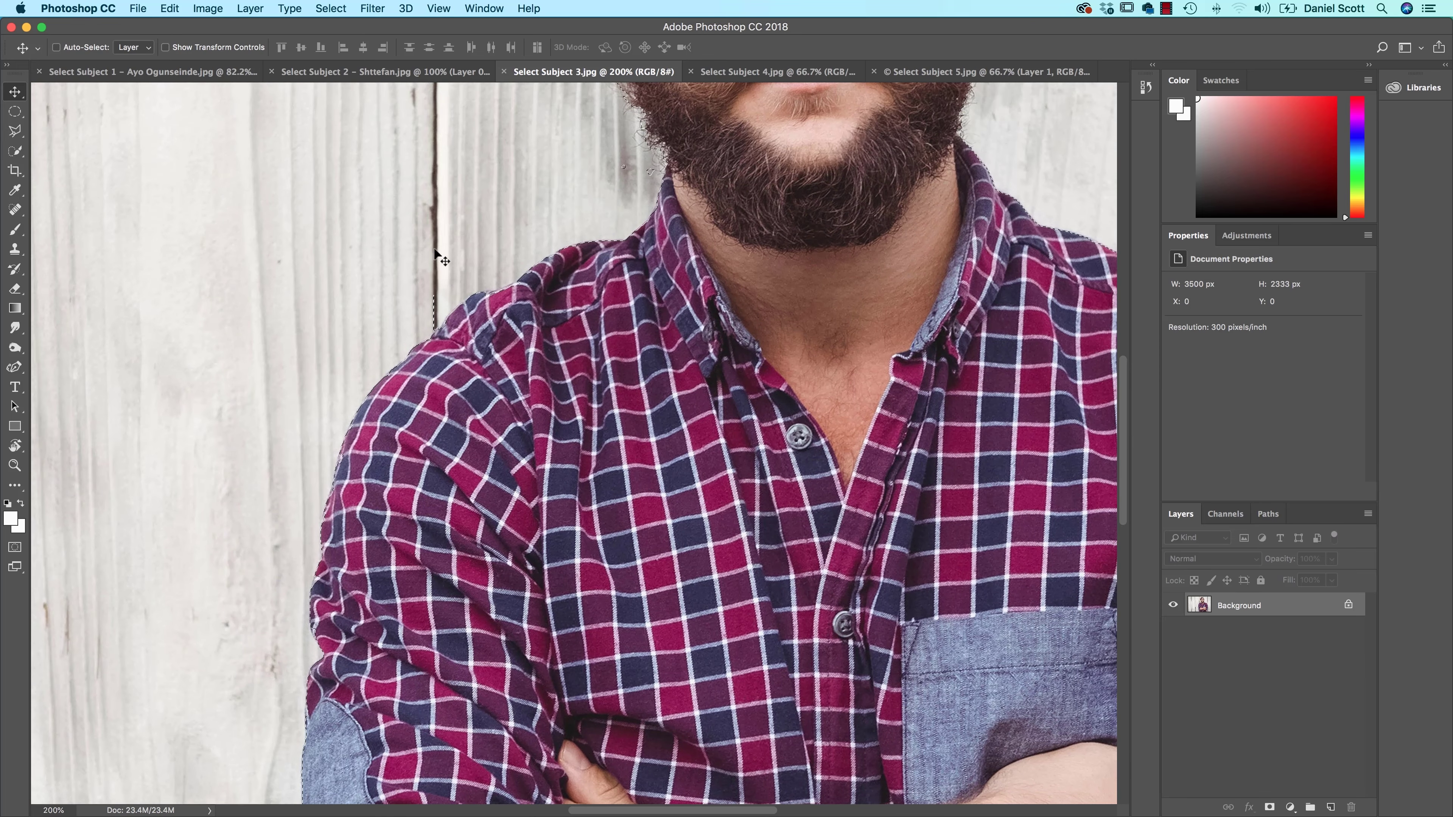
pyautogui.moveTo(497, 199); pyautogui.dragTo(524, 540)
pyautogui.moveTo(709, 403); pyautogui.dragTo(534, 583)
pyautogui.moveTo(665, 412); pyautogui.dragTo(509, 537)
pyautogui.moveTo(858, 365); pyautogui.dragTo(857, 361)
pyautogui.scroll(-10, 857, 360)
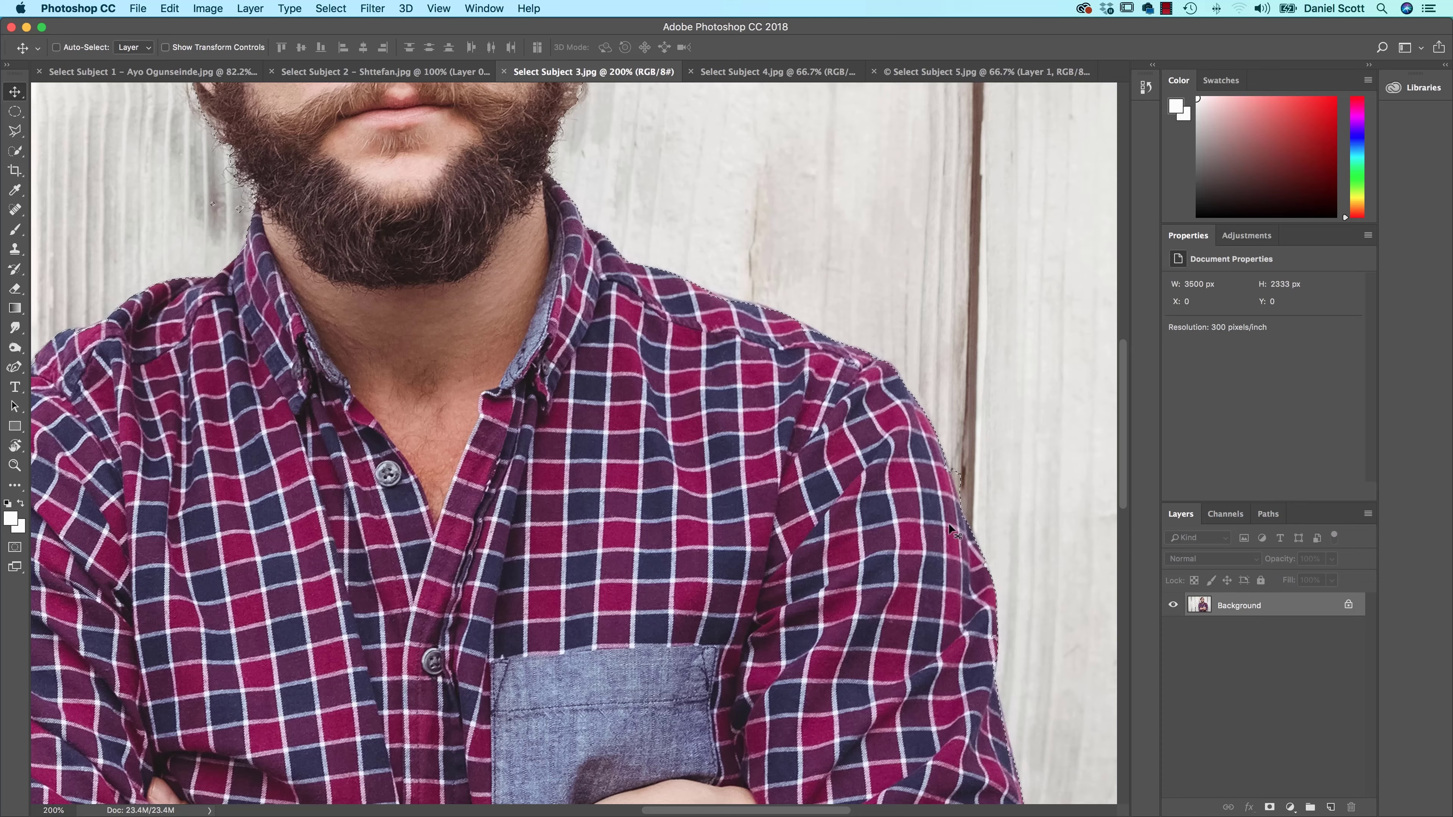
pyautogui.scroll(4, 948, 523)
pyautogui.scroll(5, 829, 470)
pyautogui.hscroll(-3, 829, 469)
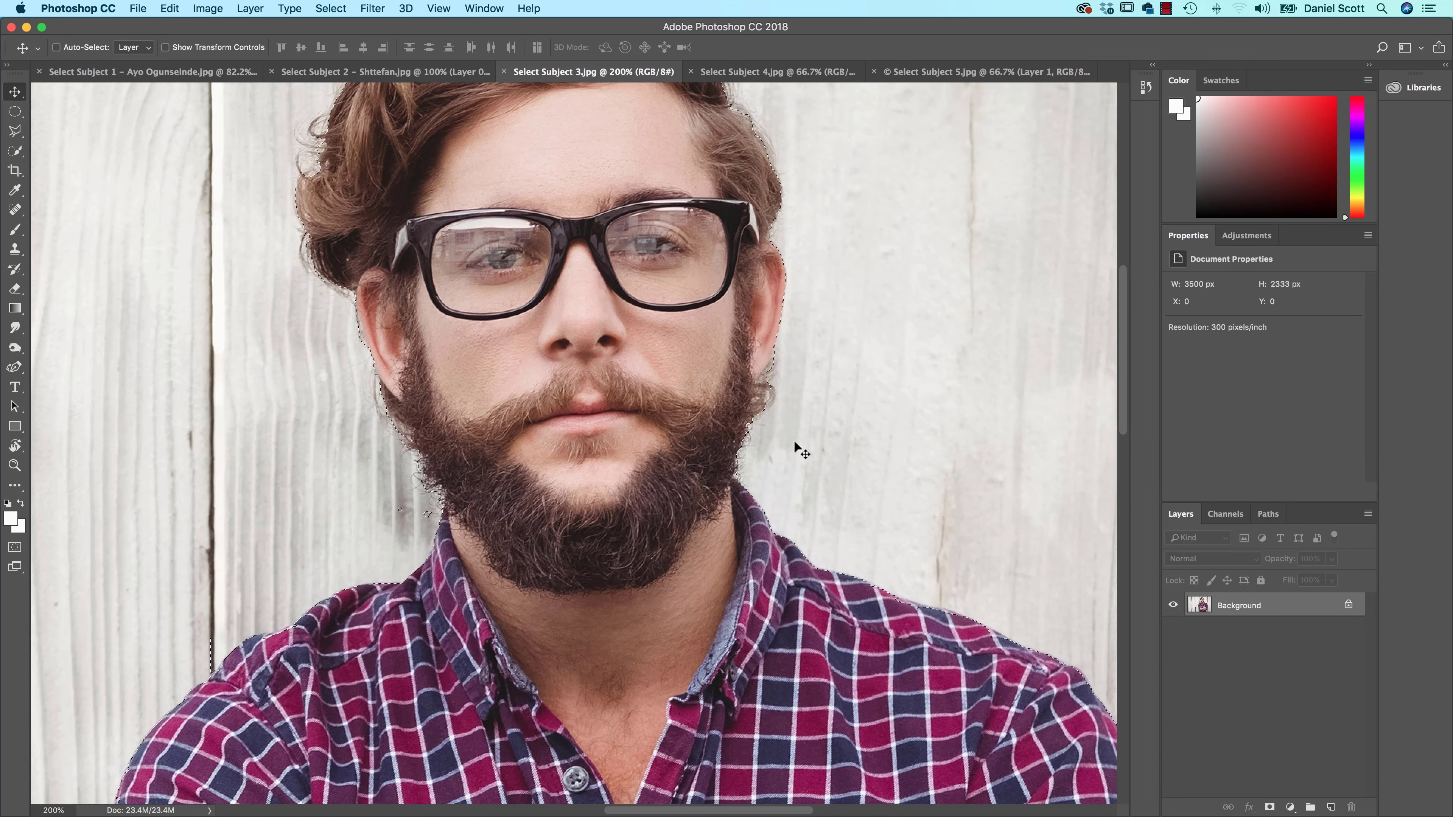
pyautogui.press('super+minus')
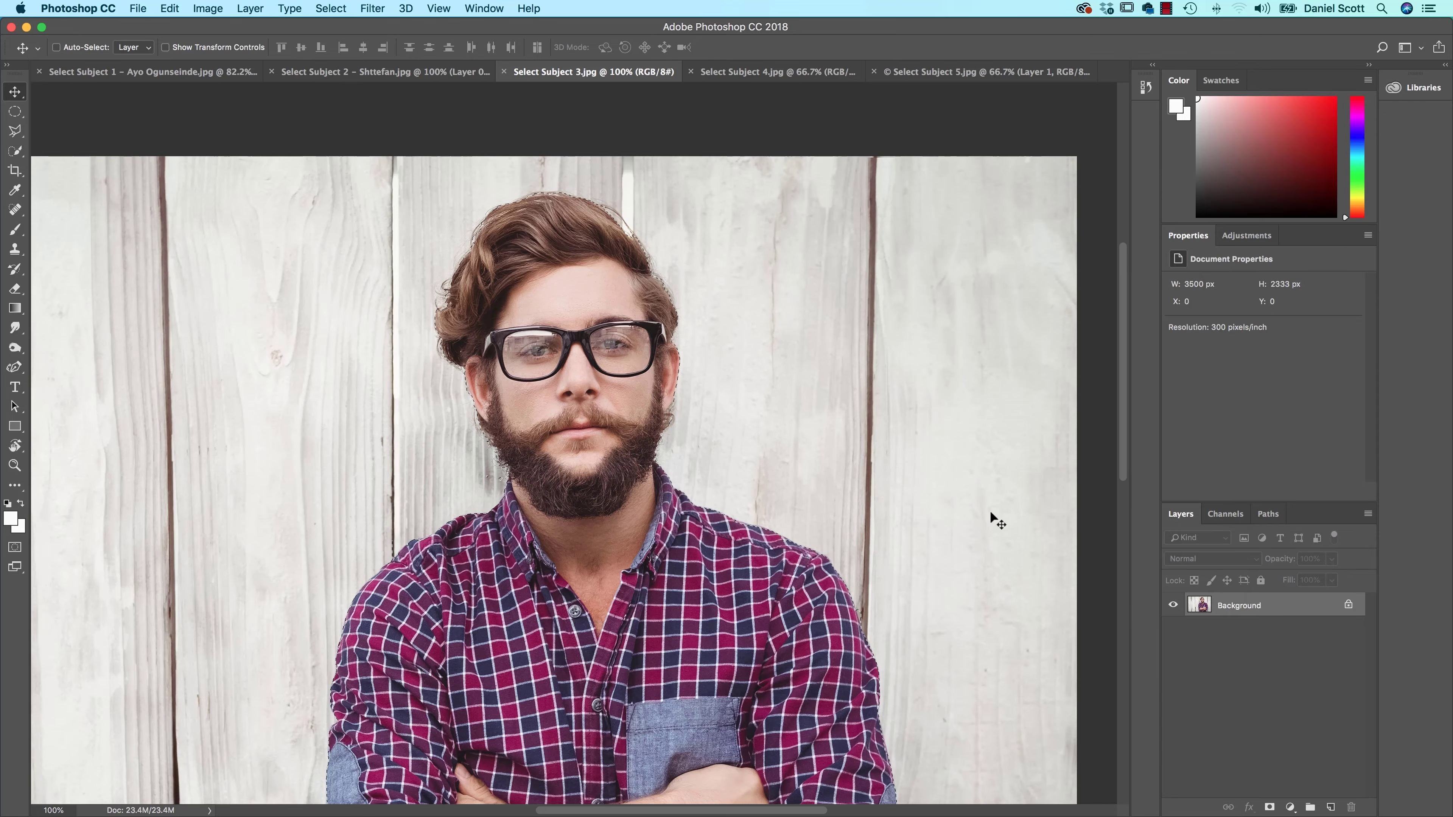
# Add a layer mask from the selection and open it in Select and Mask, focusing on the beard, collar and shoulder.
pyautogui.click(1270, 807)
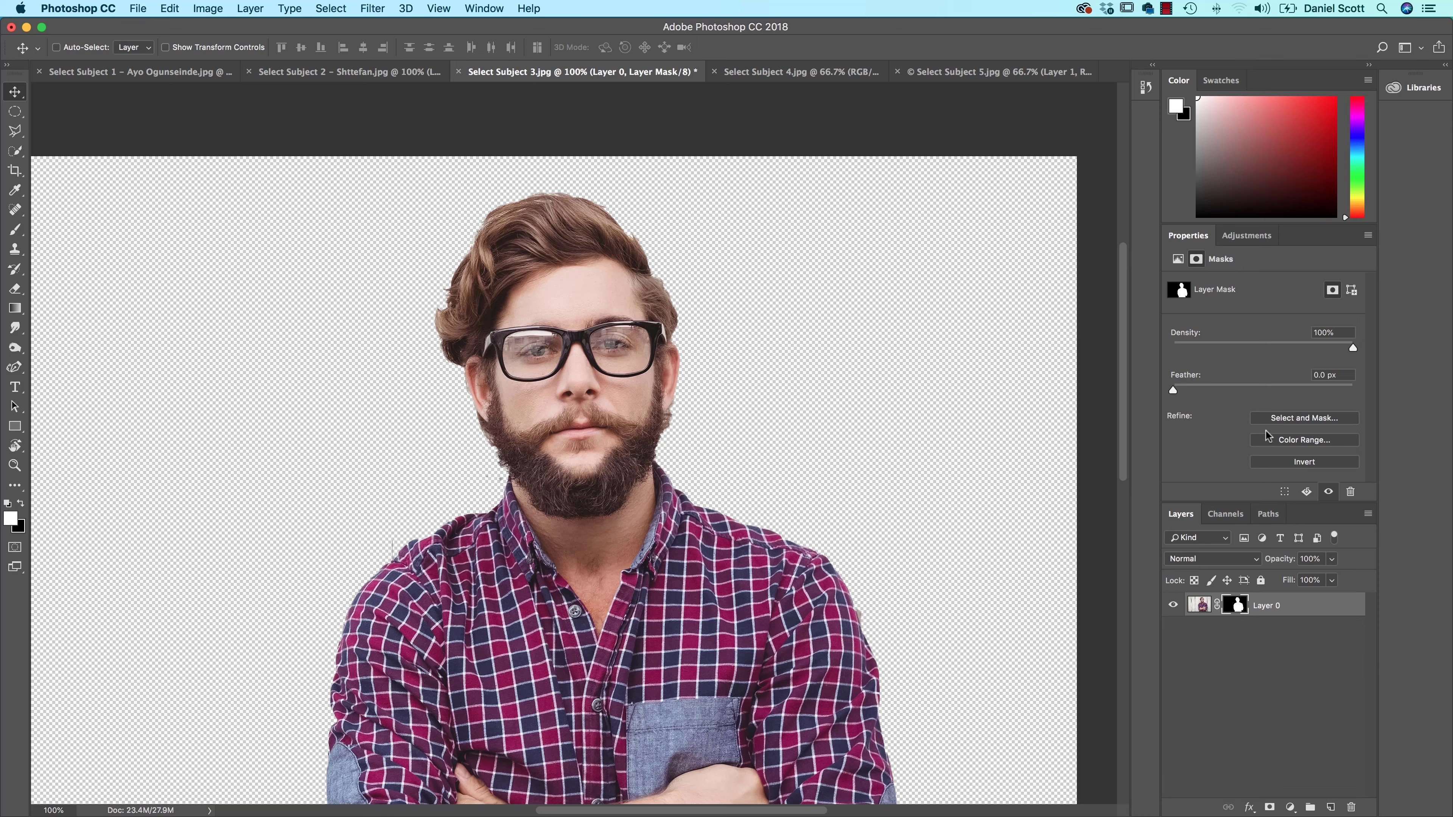
pyautogui.click(1292, 417)
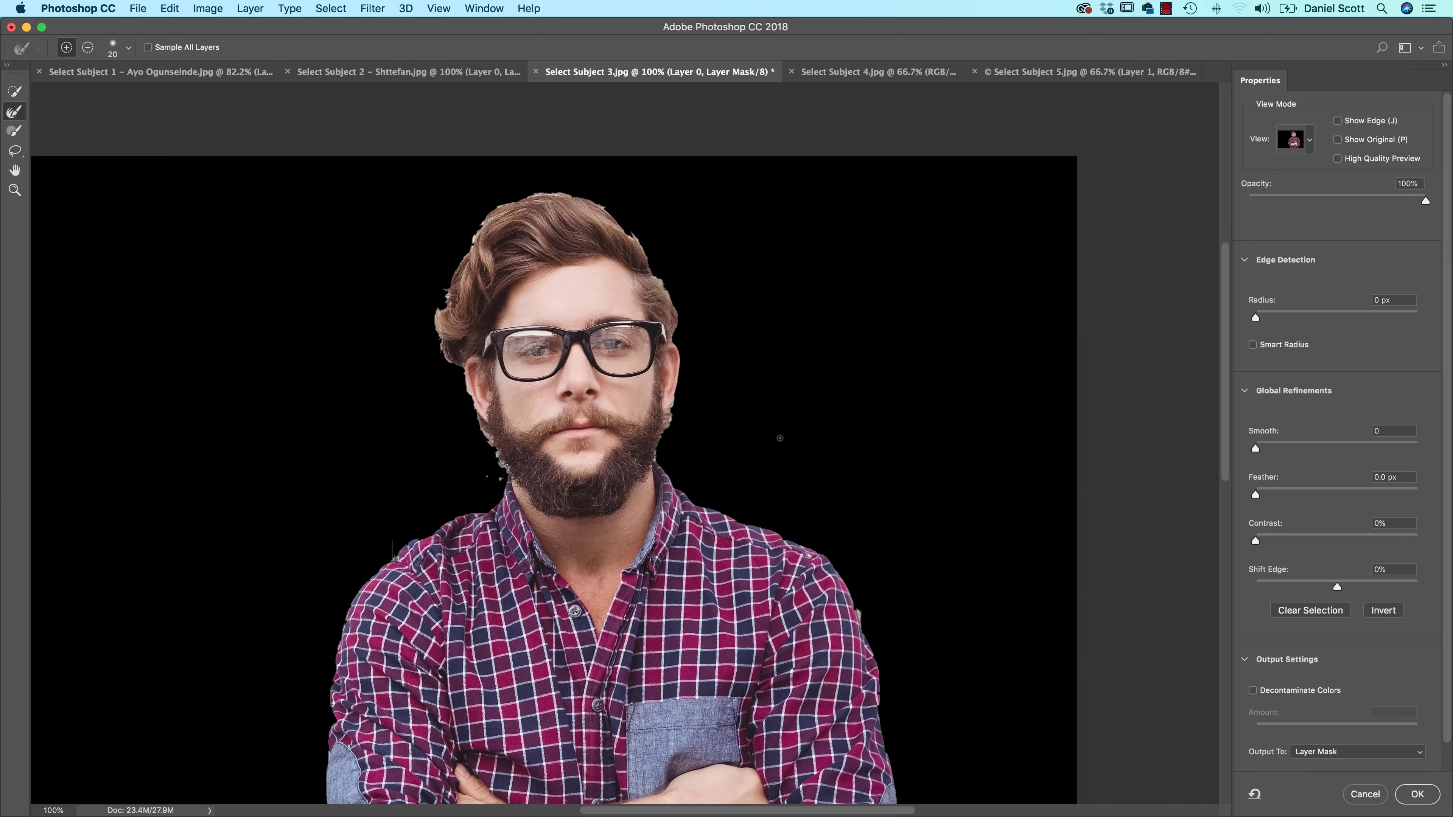
pyautogui.scroll(-3, 720, 396)
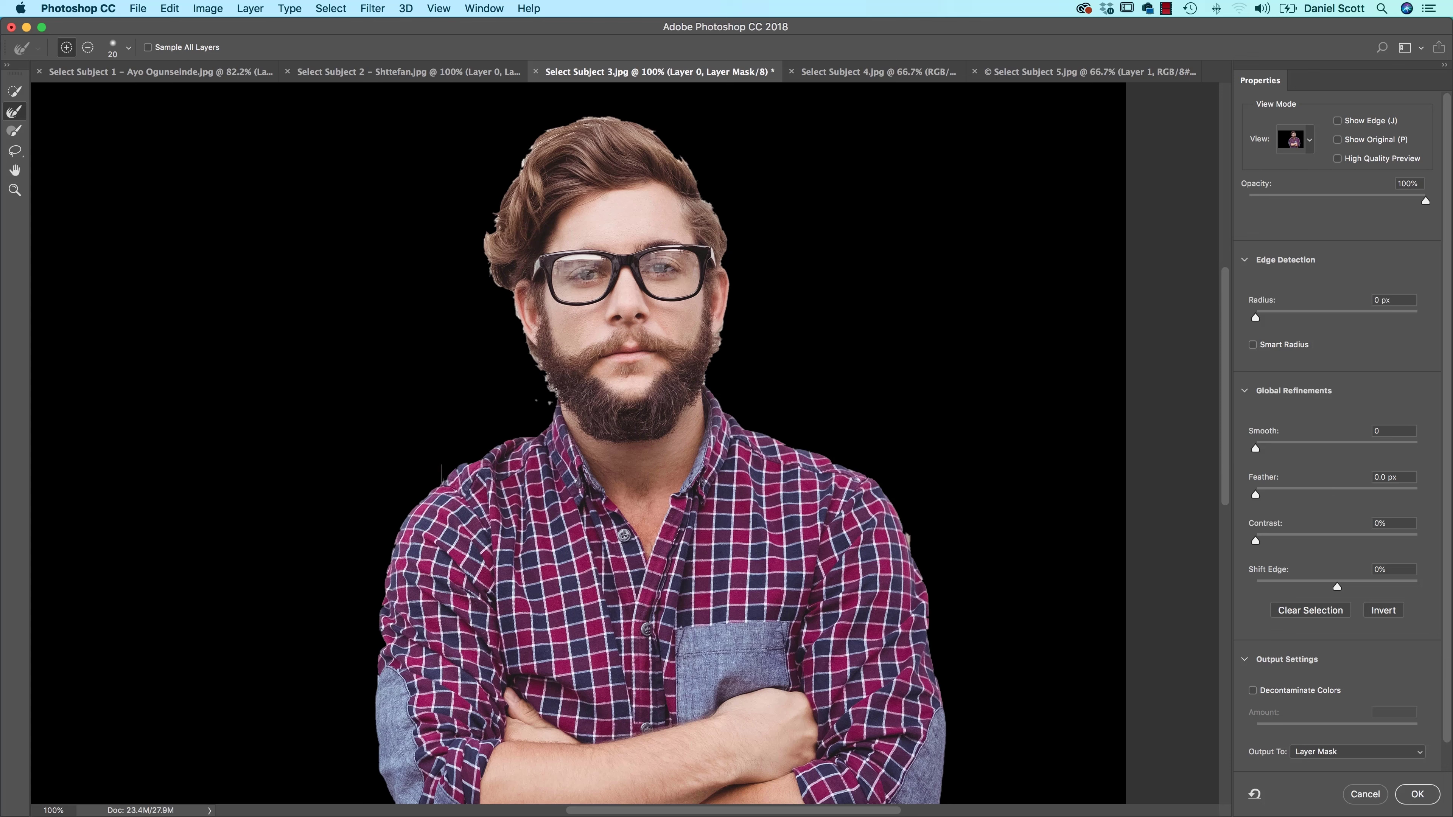
pyautogui.press('super+plus')
pyautogui.press('super+plus')
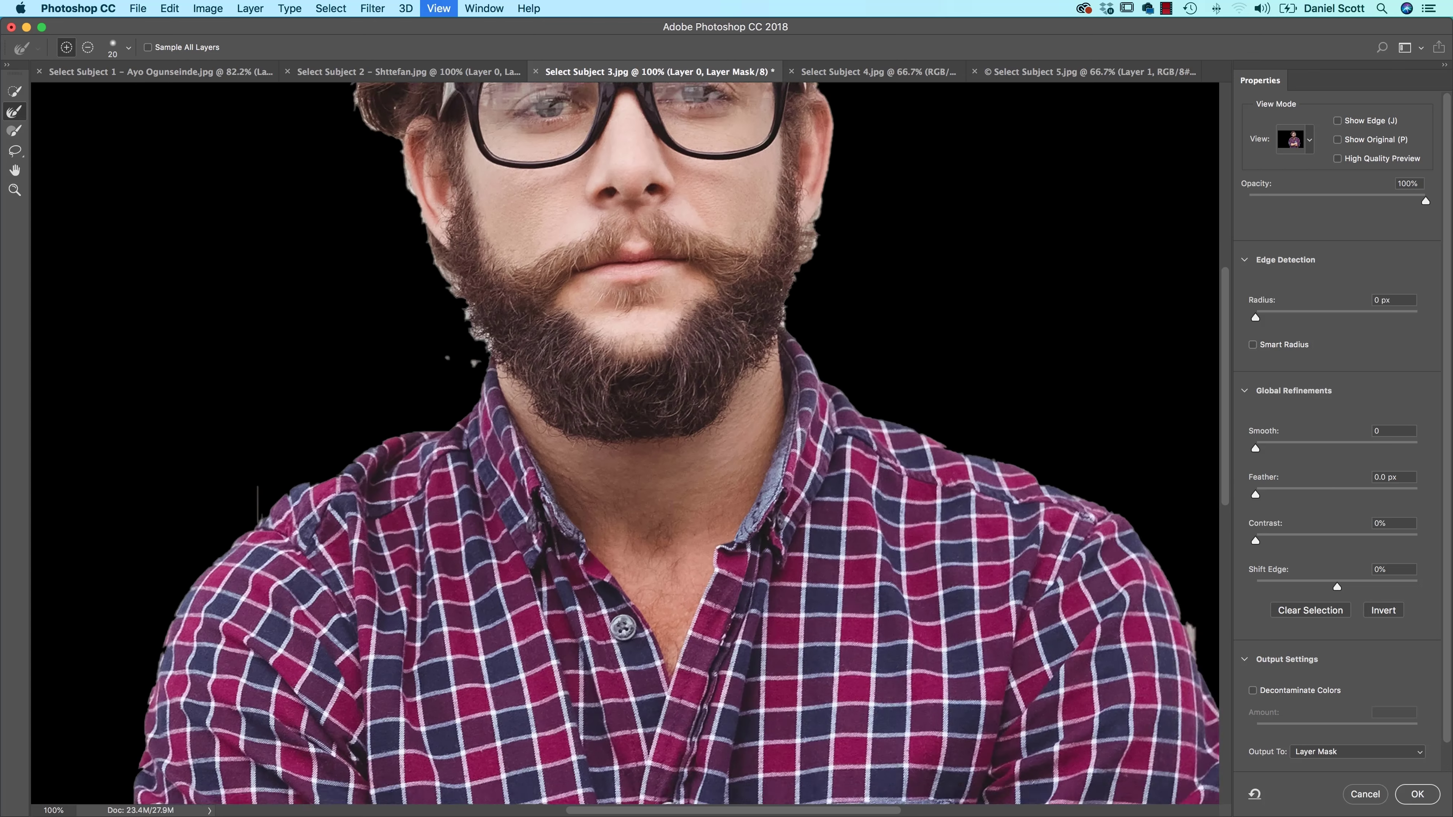
pyautogui.moveTo(956, 493); pyautogui.dragTo(712, 501)
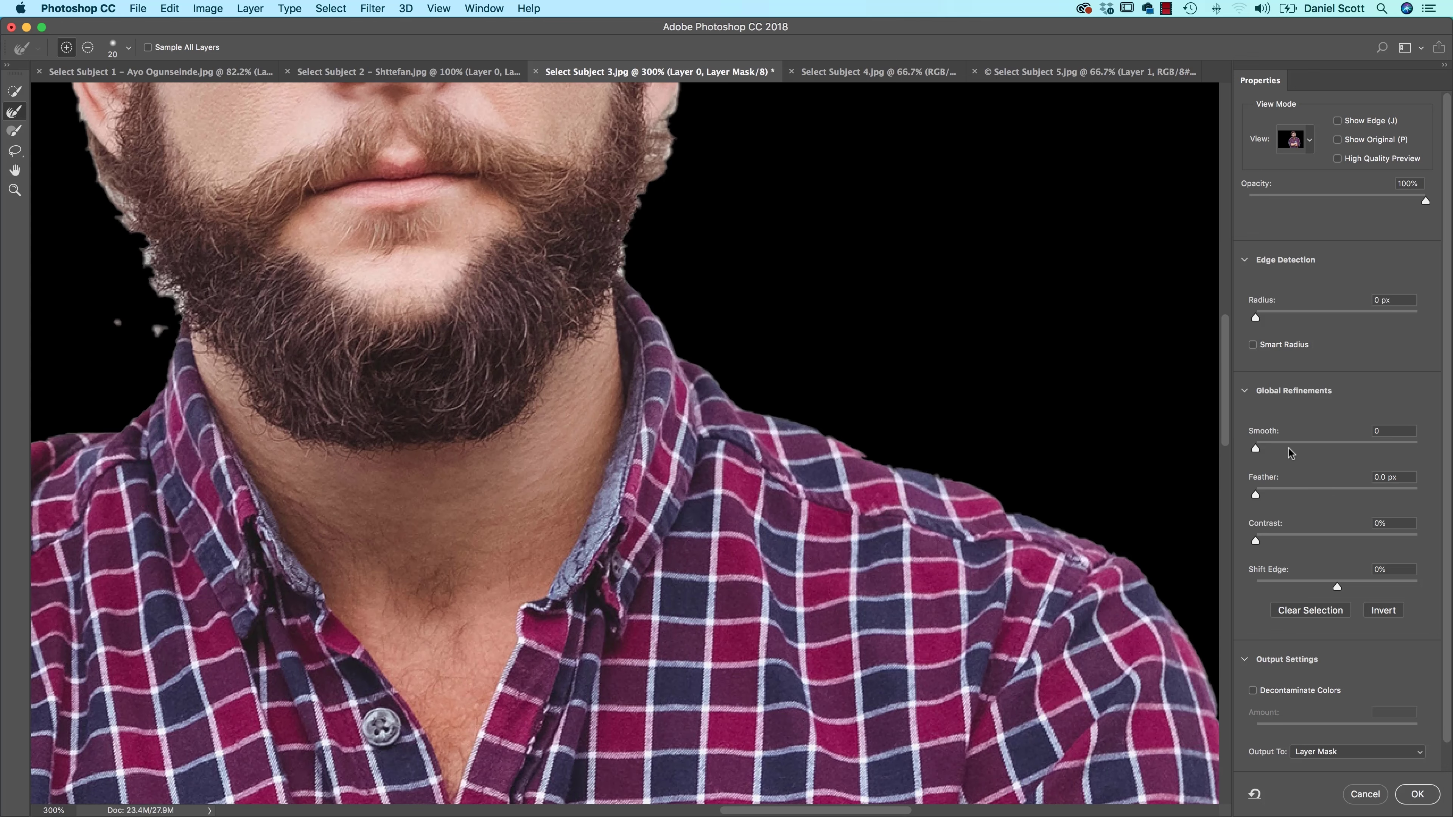
# Set the mask's Smooth value to 8 and compare the shoulder and sleeve edge with the original selection.
pyautogui.click(1271, 444)
pyautogui.scroll(-5, 941, 533)
pyautogui.hscroll(5, 941, 533)
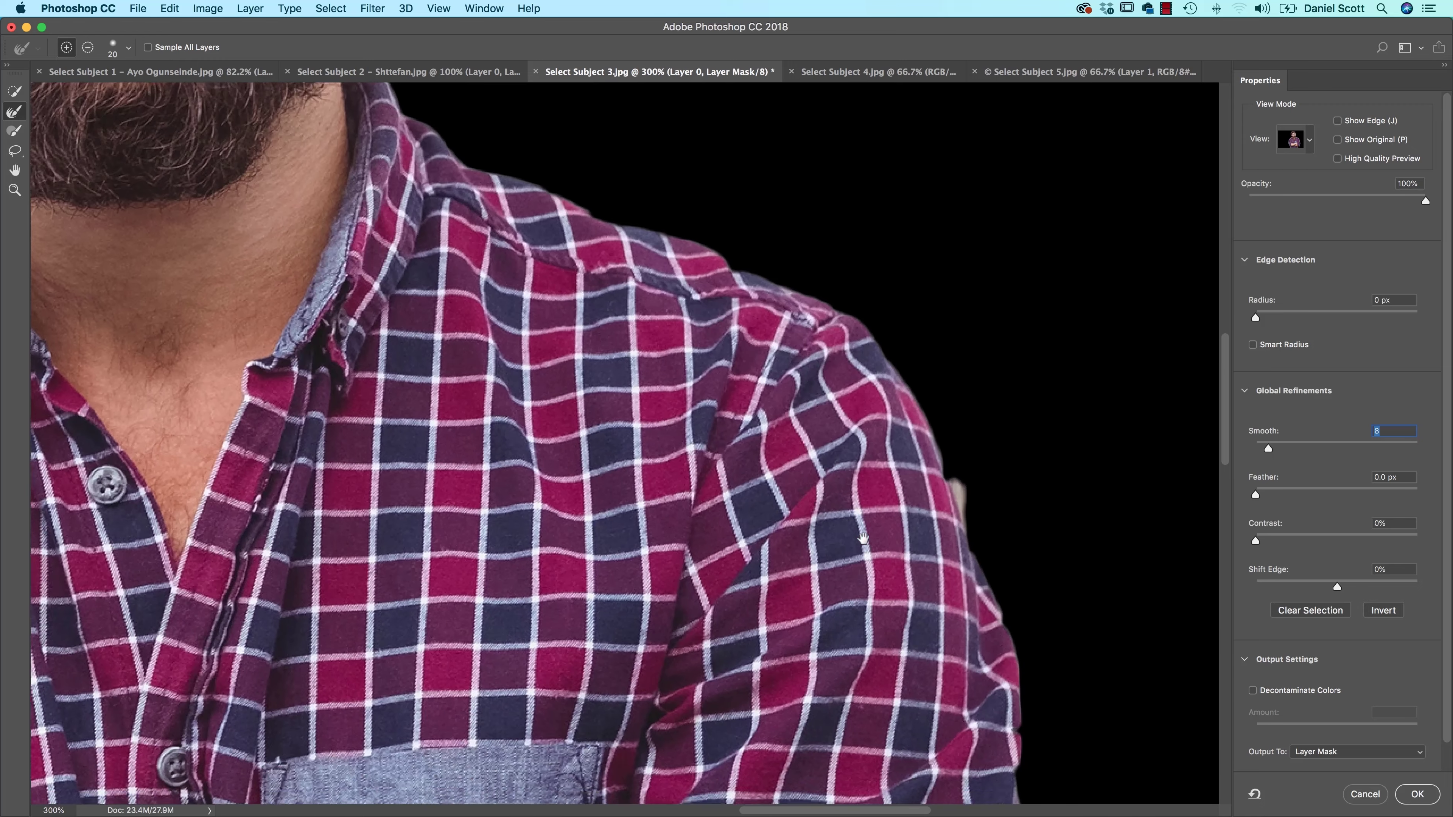
pyautogui.press('p')
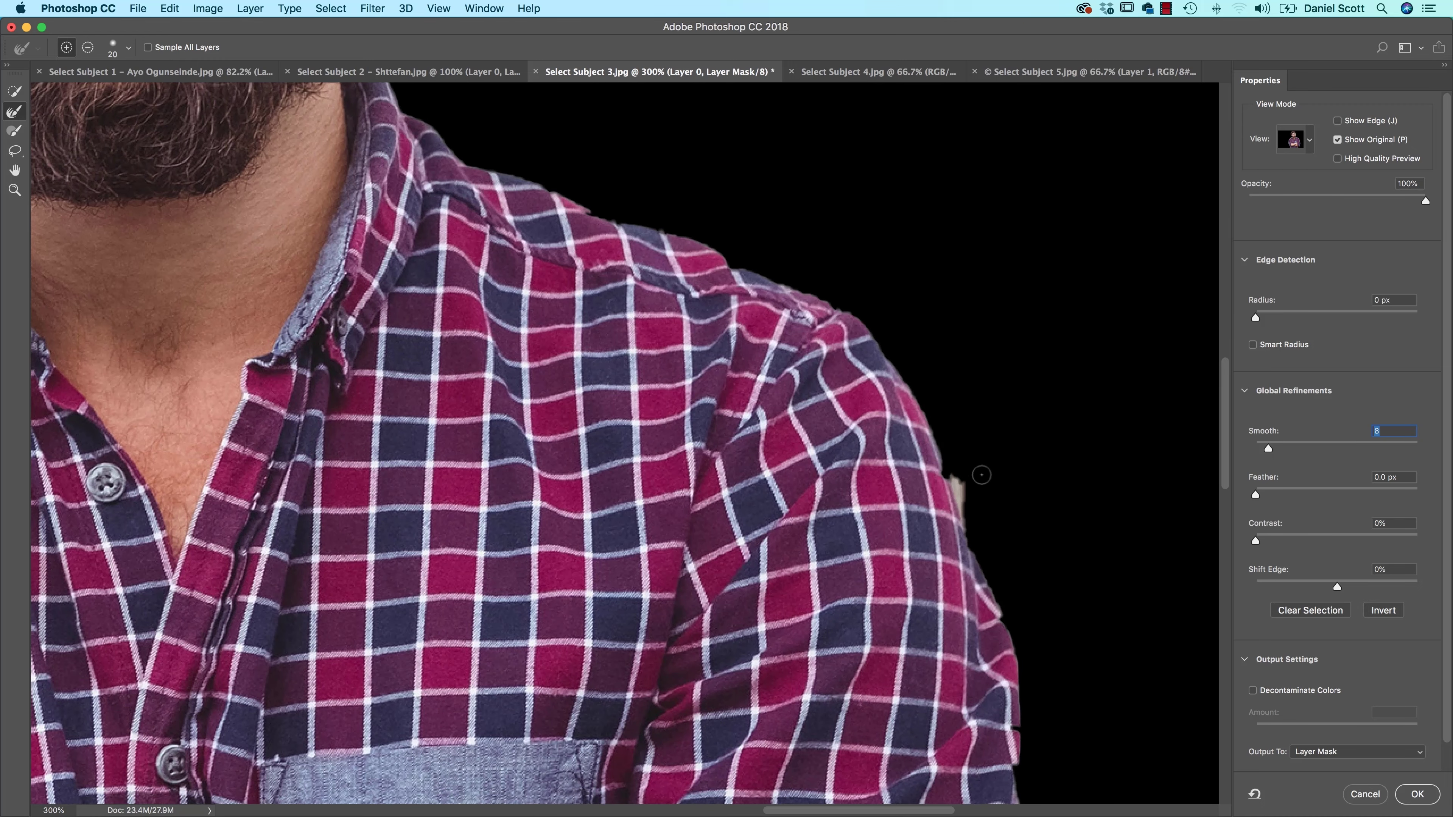
pyautogui.press('p')
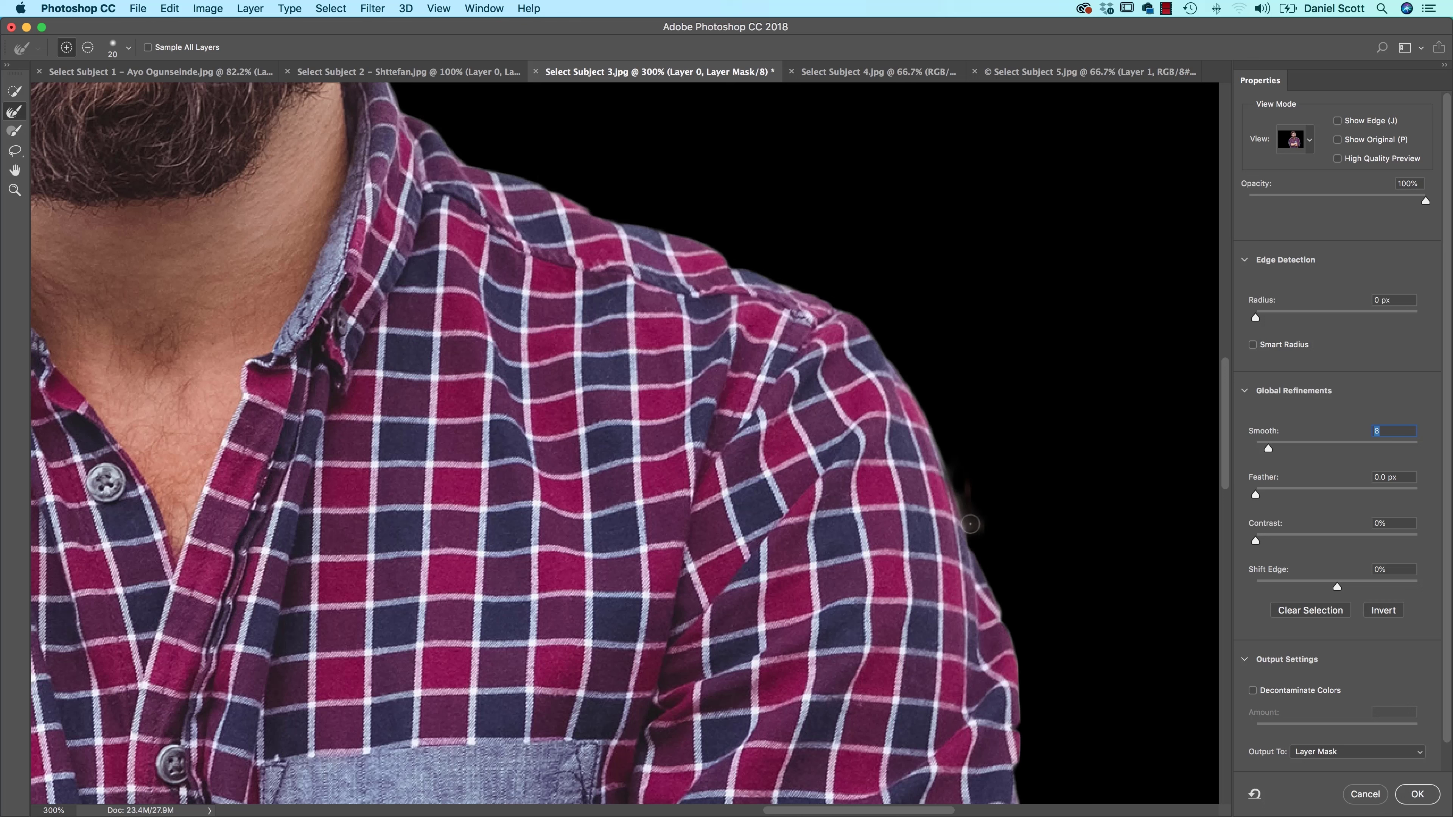
# Refine the upper sleeve edge, then subtract the leftover background fringe beside it with a 70 px Brush.
pyautogui.moveTo(968, 544); pyautogui.dragTo(971, 550)
pyautogui.moveTo(962, 442); pyautogui.dragTo(984, 534)
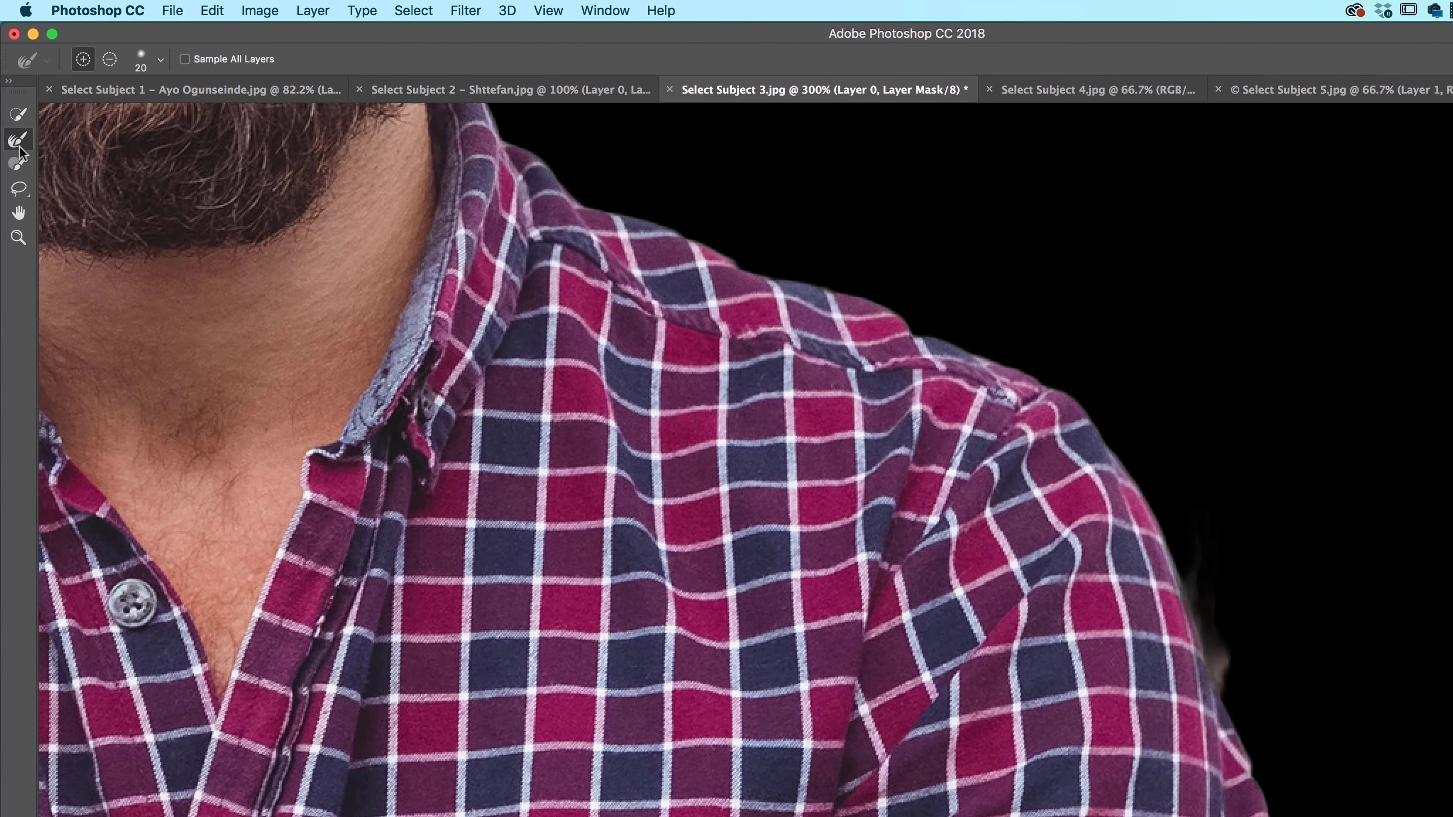
pyautogui.click(15, 131)
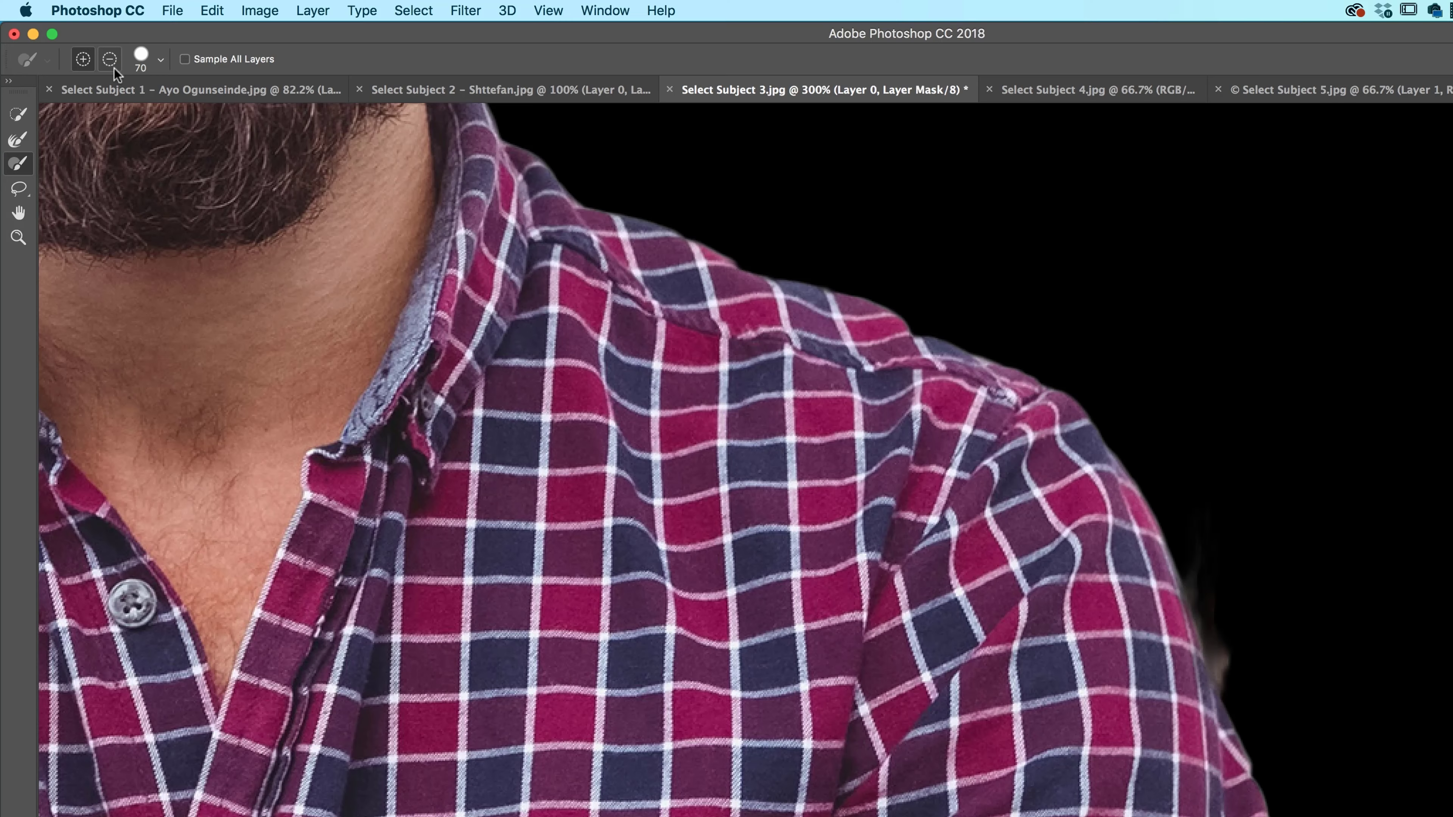
pyautogui.moveTo(1234, 546)
pyautogui.mouseDown()
pyautogui.moveTo(1266, 667)
pyautogui.moveTo(1255, 634)
pyautogui.mouseUp()
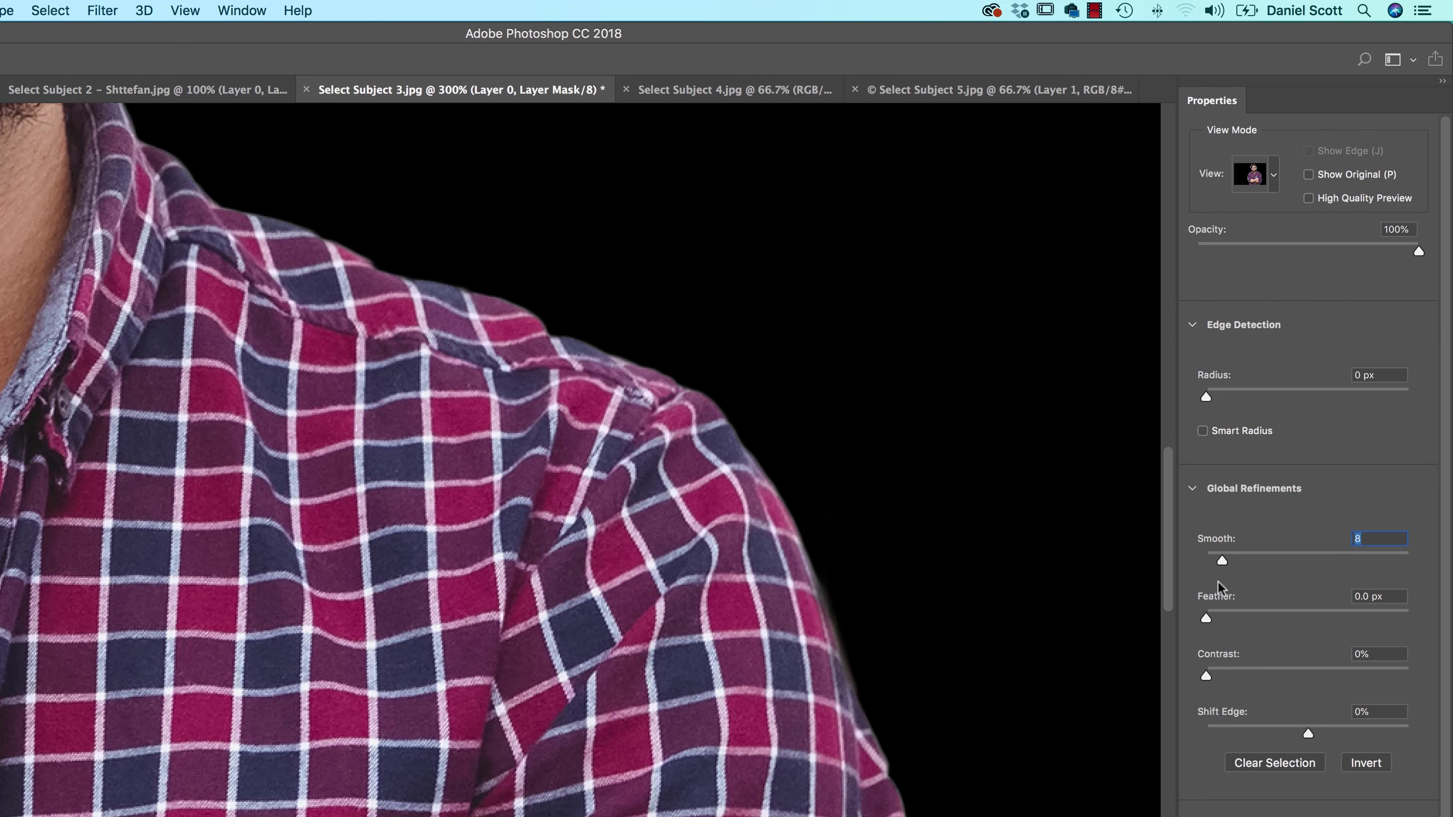
# Paint out the leftover background piece below the denim elbow patch.
pyautogui.scroll(-10, 882, 708)
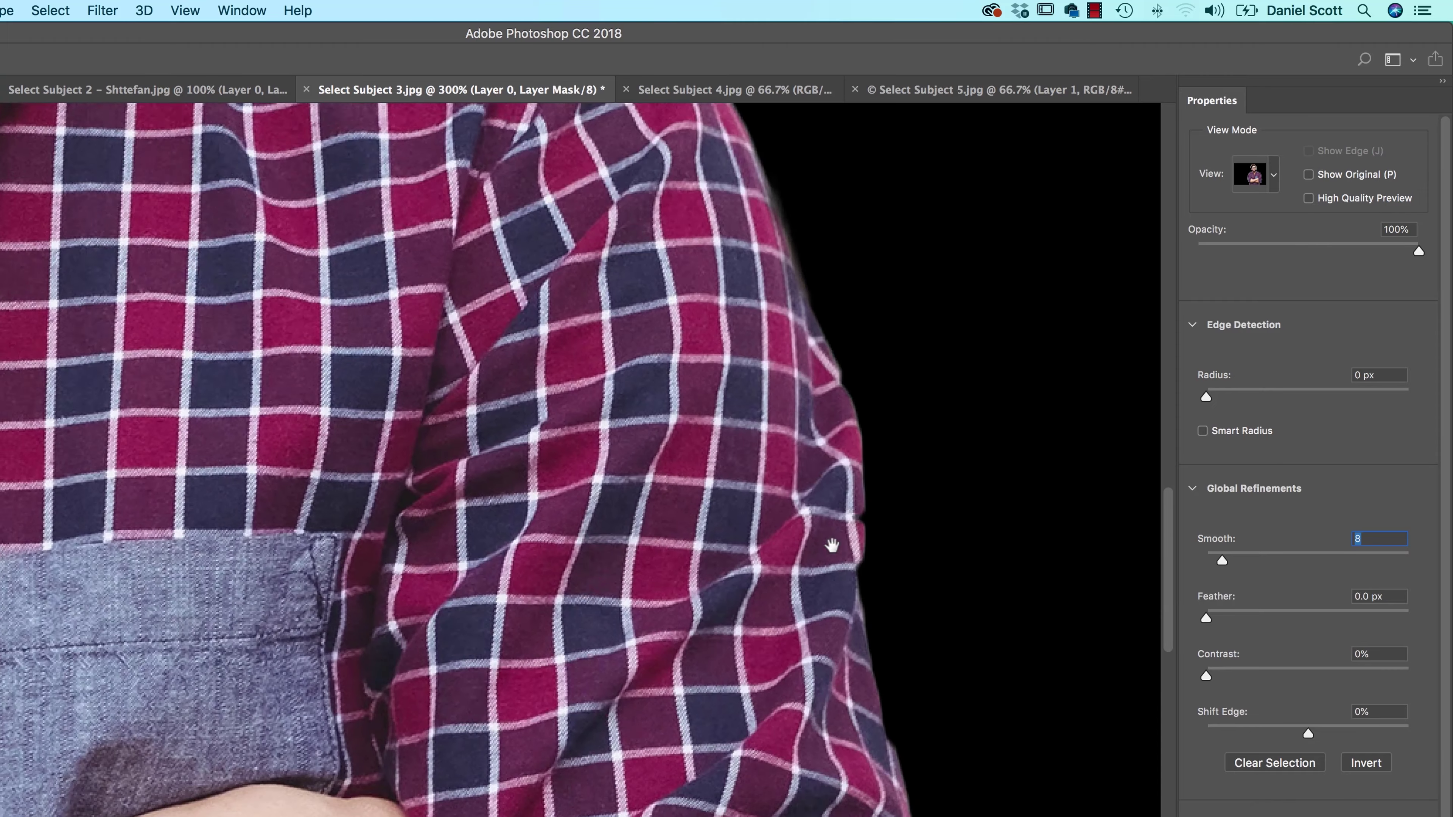
pyautogui.scroll(-10, 786, 690)
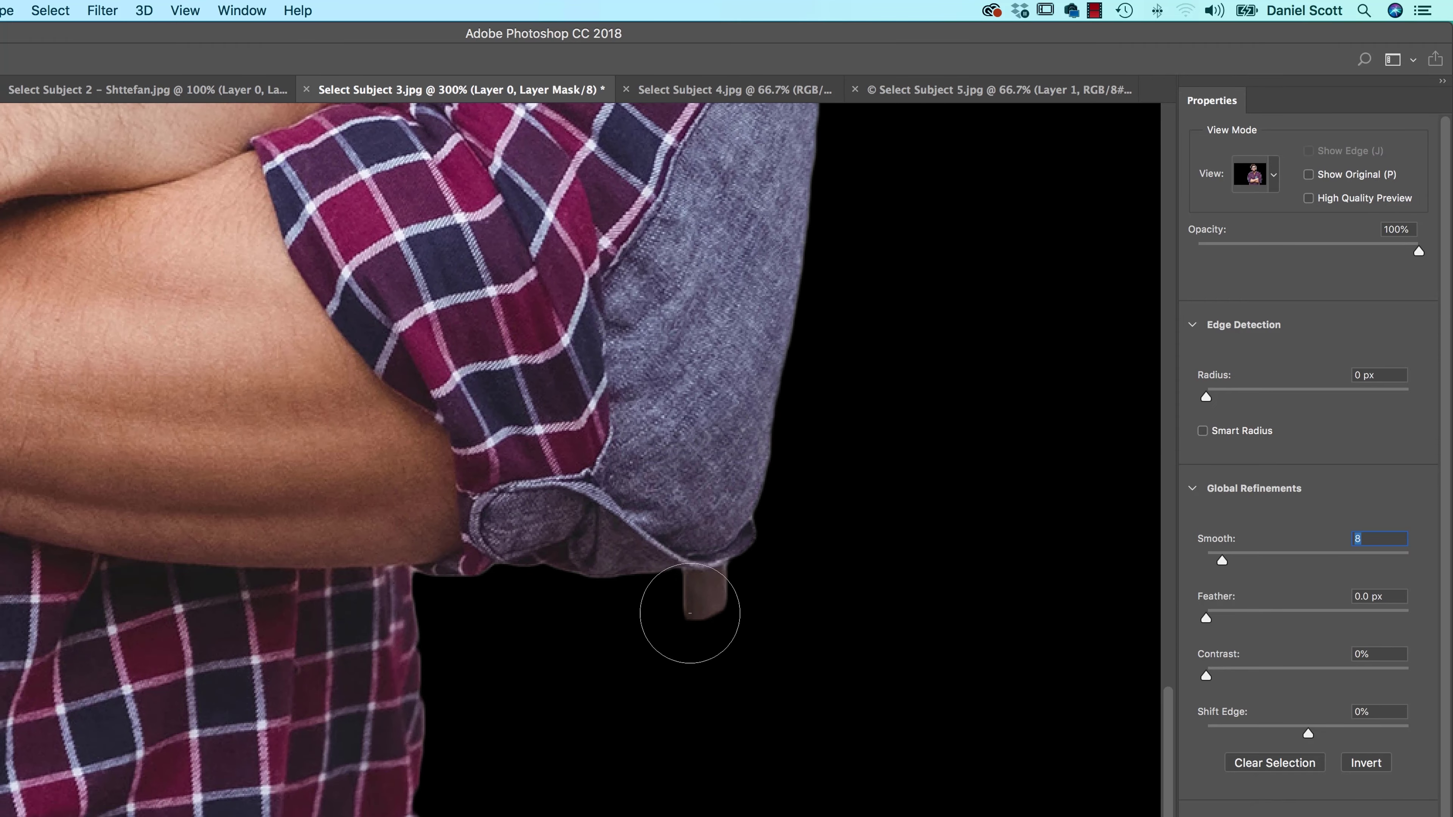
pyautogui.moveTo(687, 616); pyautogui.dragTo(726, 607)
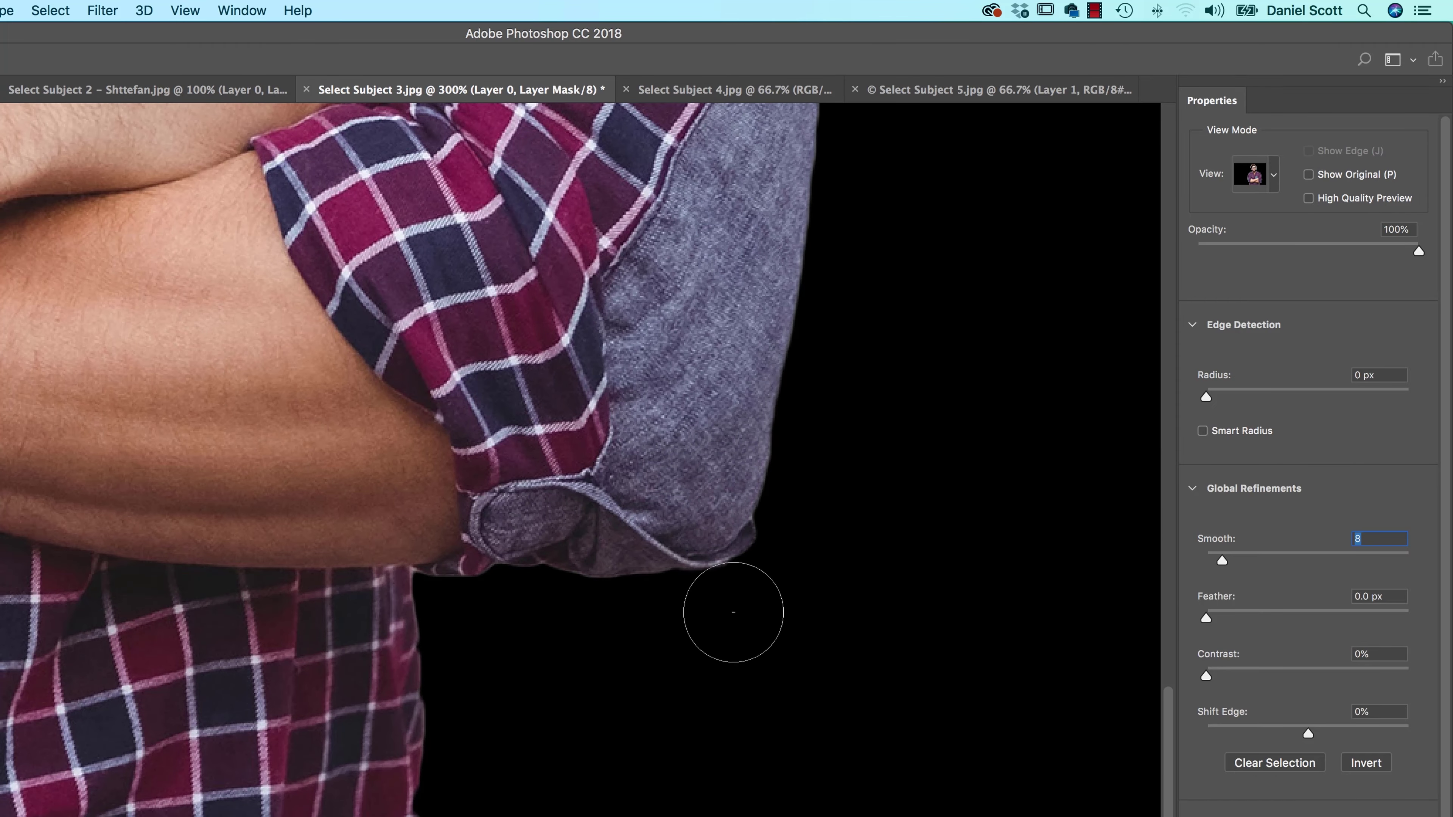
# Reduce the brush size and paint out the background remnant below the rolled cuff of the other arm.
pyautogui.hscroll(-15, 712, 655)
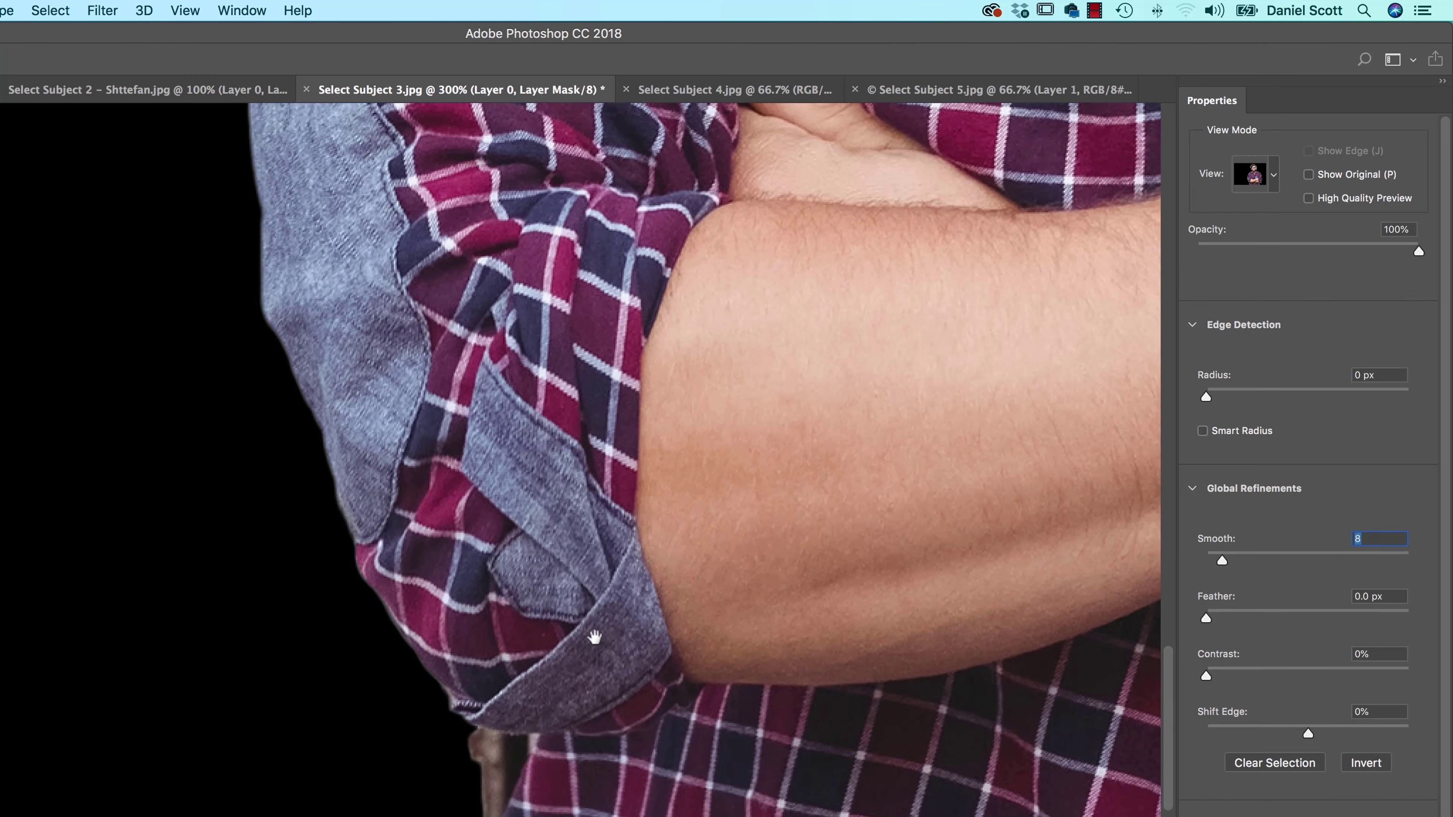
pyautogui.press('[')
pyautogui.press('[')
pyautogui.press('[')
pyautogui.press('[')
pyautogui.press('[')
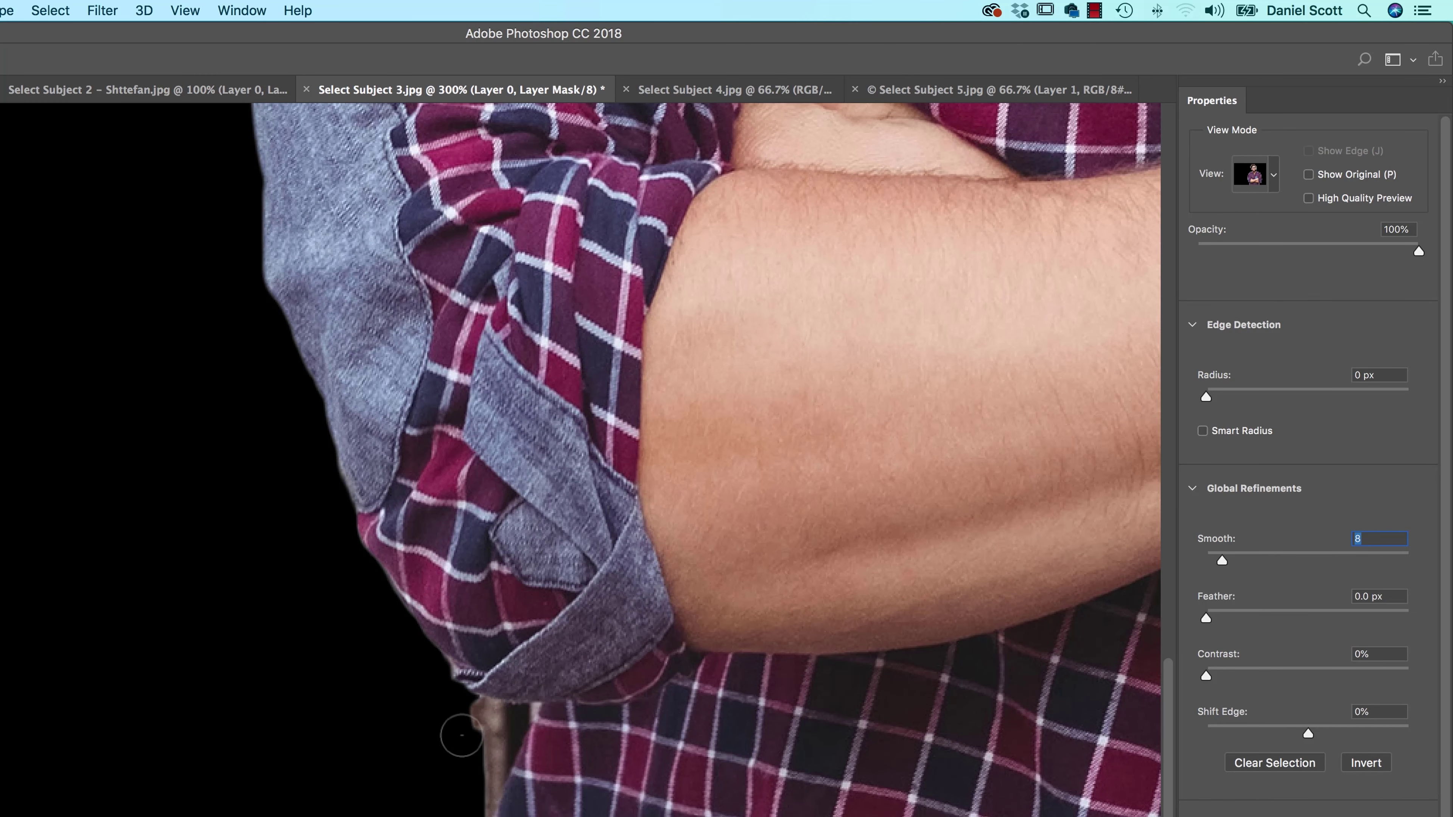
pyautogui.moveTo(482, 714)
pyautogui.mouseDown()
pyautogui.moveTo(521, 711)
pyautogui.moveTo(502, 726)
pyautogui.moveTo(525, 717)
pyautogui.moveTo(489, 802)
pyautogui.mouseUp()
pyautogui.moveTo(506, 739); pyautogui.dragTo(504, 712)
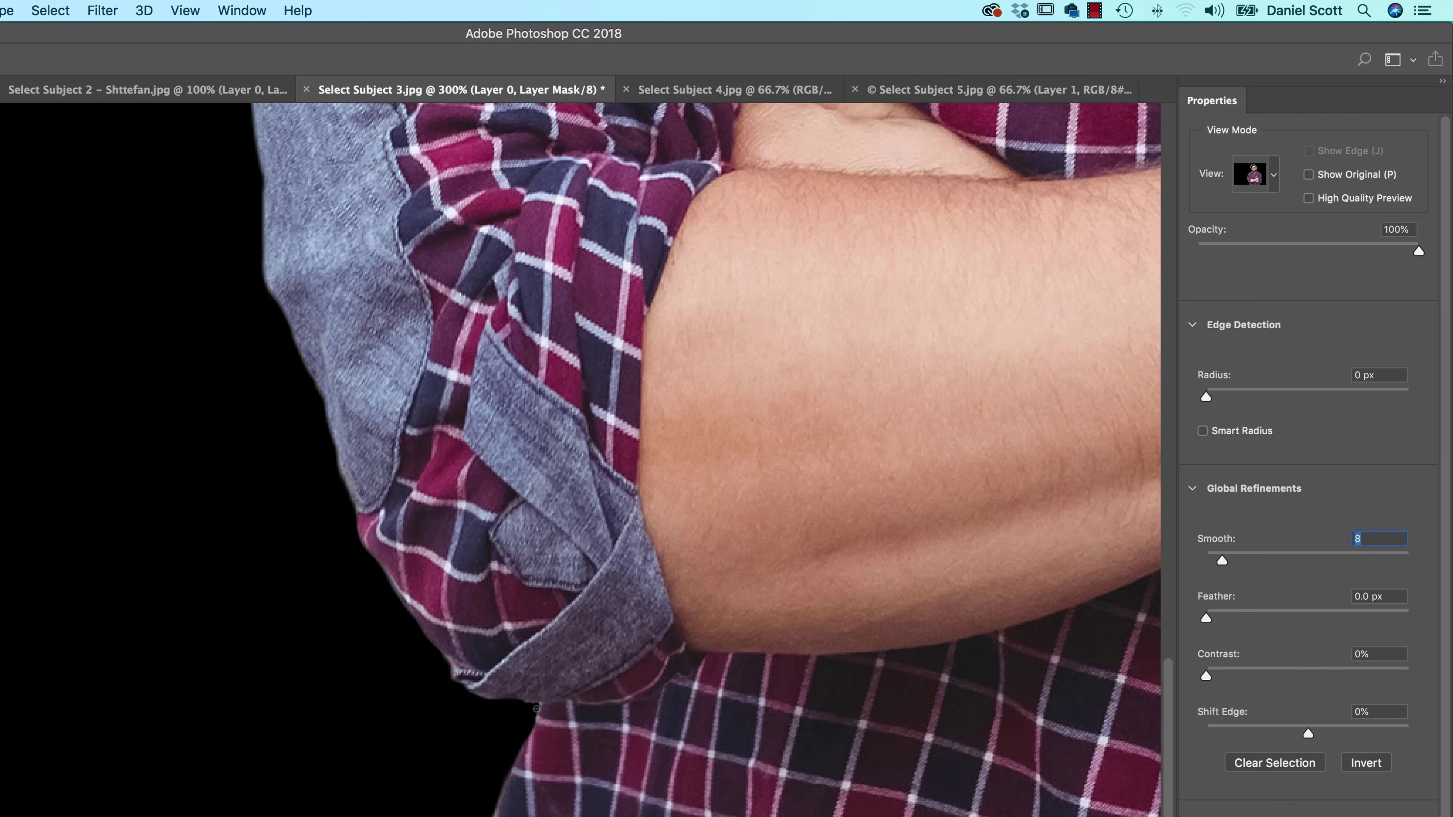
# Remove the stray specks between beard and shoulder with a 5 px subtracting brush and apply the refinements to the layer mask.
pyautogui.scroll(10, 460, 802)
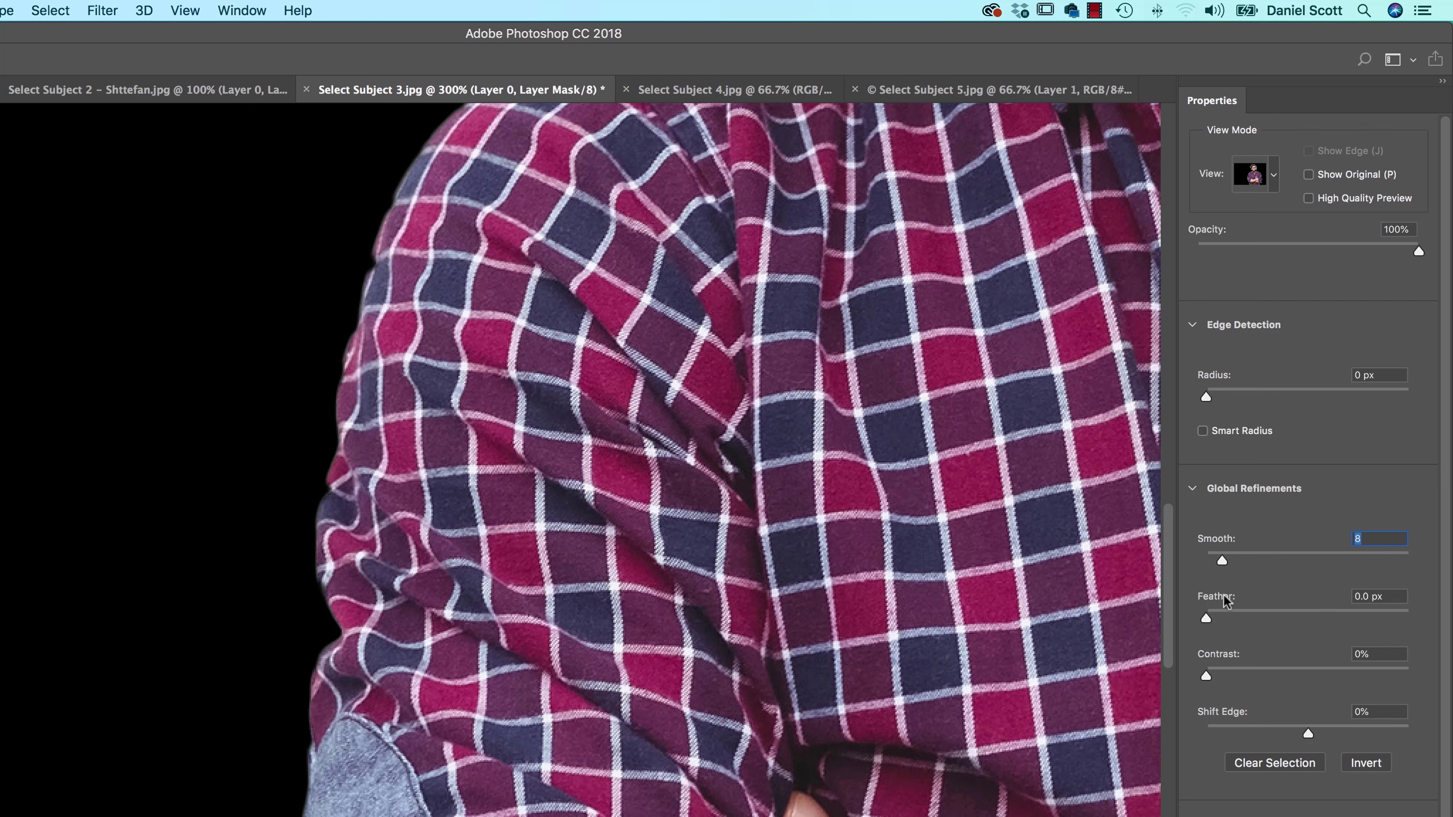
pyautogui.scroll(10, 298, 611)
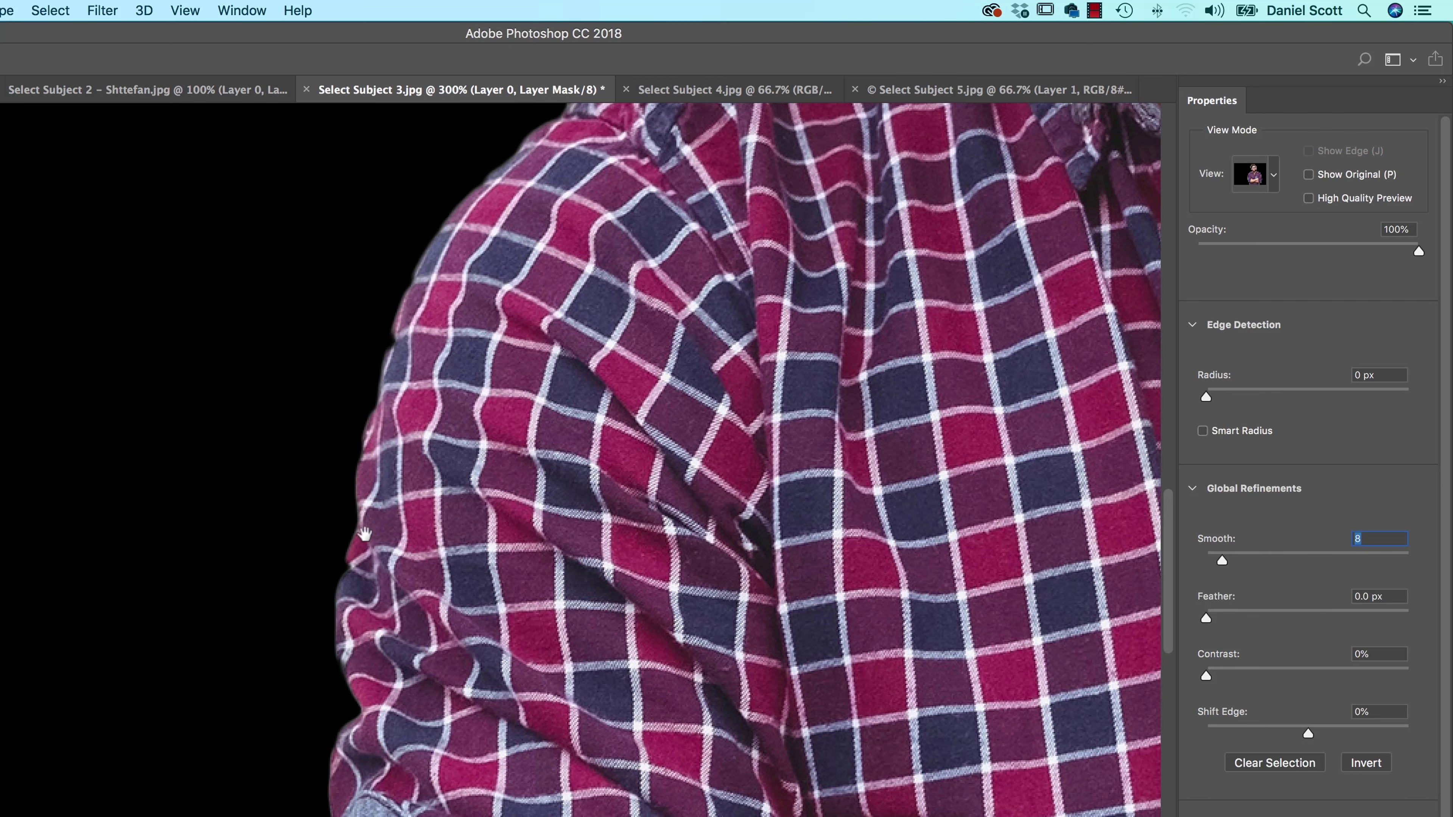
pyautogui.moveTo(482, 503); pyautogui.dragTo(372, 692)
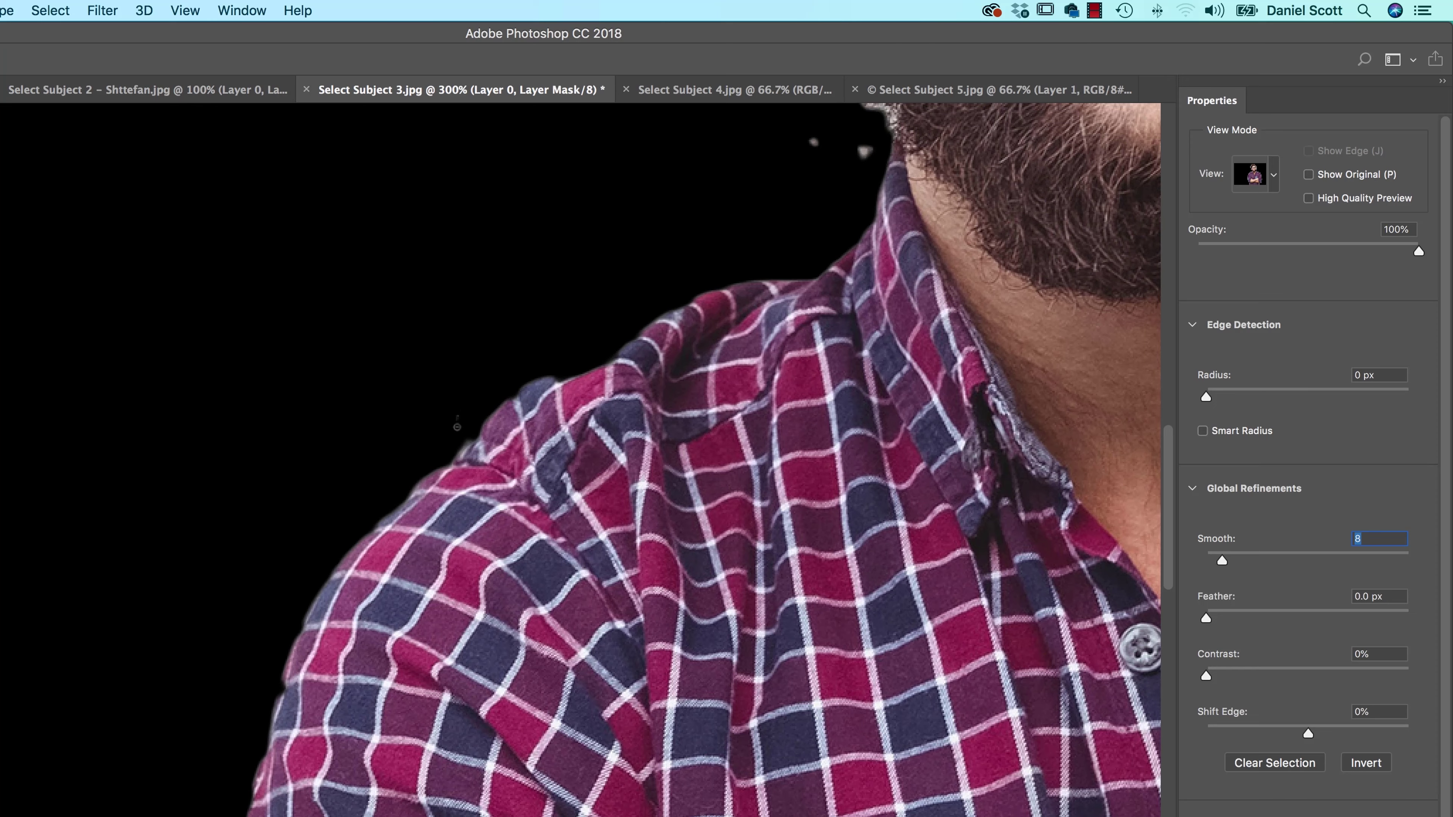
pyautogui.moveTo(575, 322); pyautogui.dragTo(335, 616)
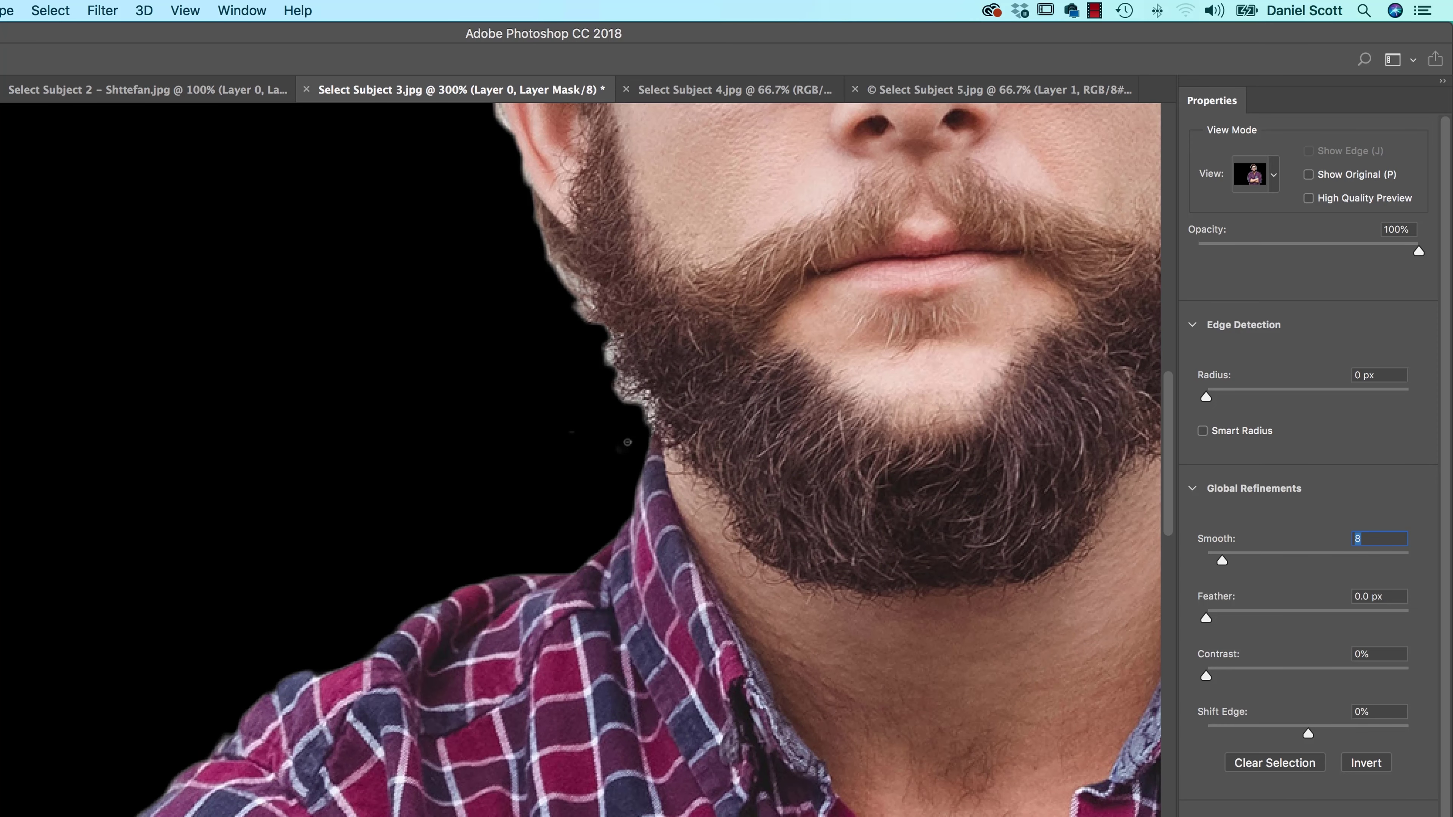
pyautogui.moveTo(629, 459); pyautogui.dragTo(288, 552)
pyautogui.moveTo(287, 395); pyautogui.dragTo(240, 761)
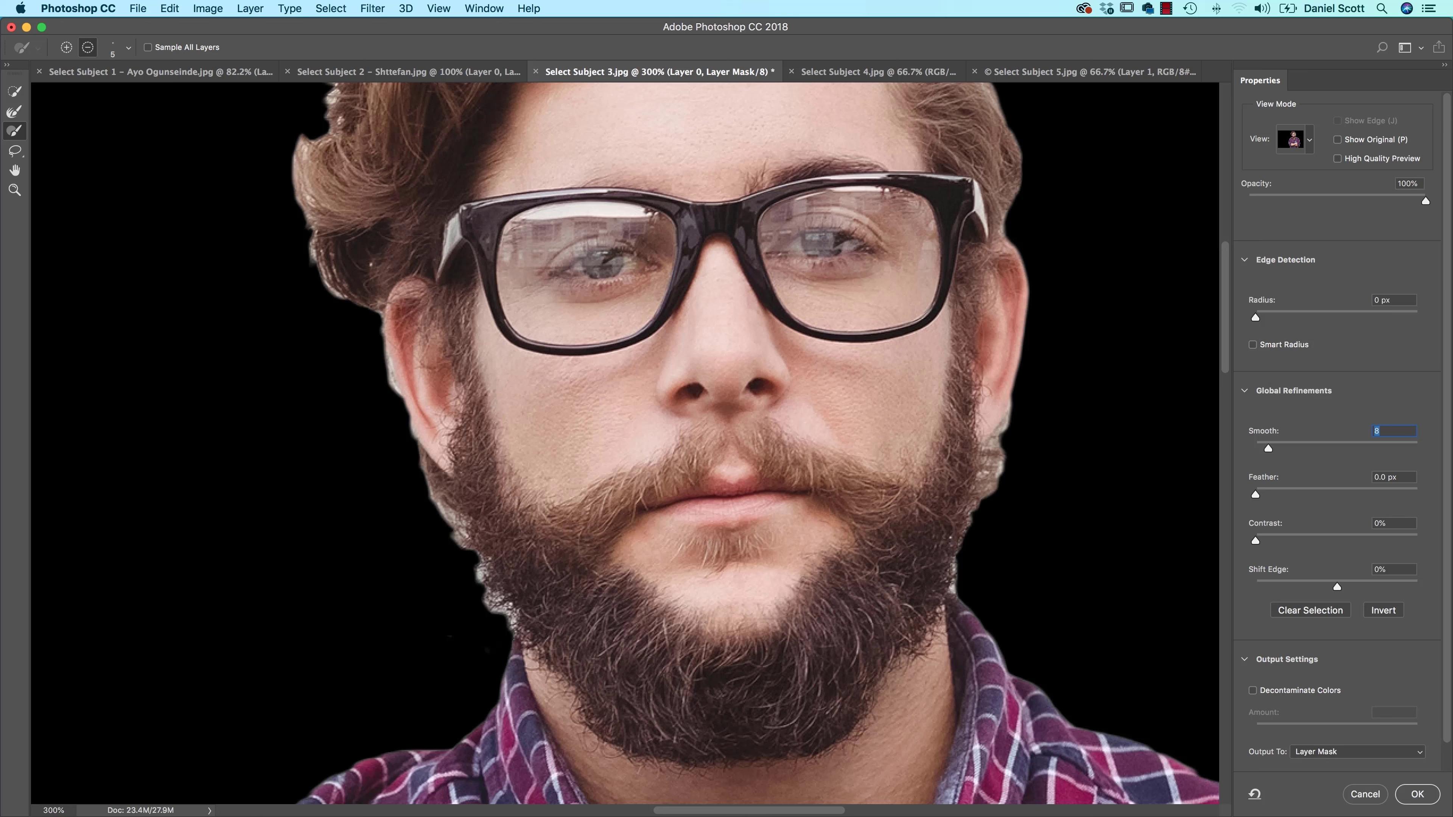
pyautogui.click(1417, 795)
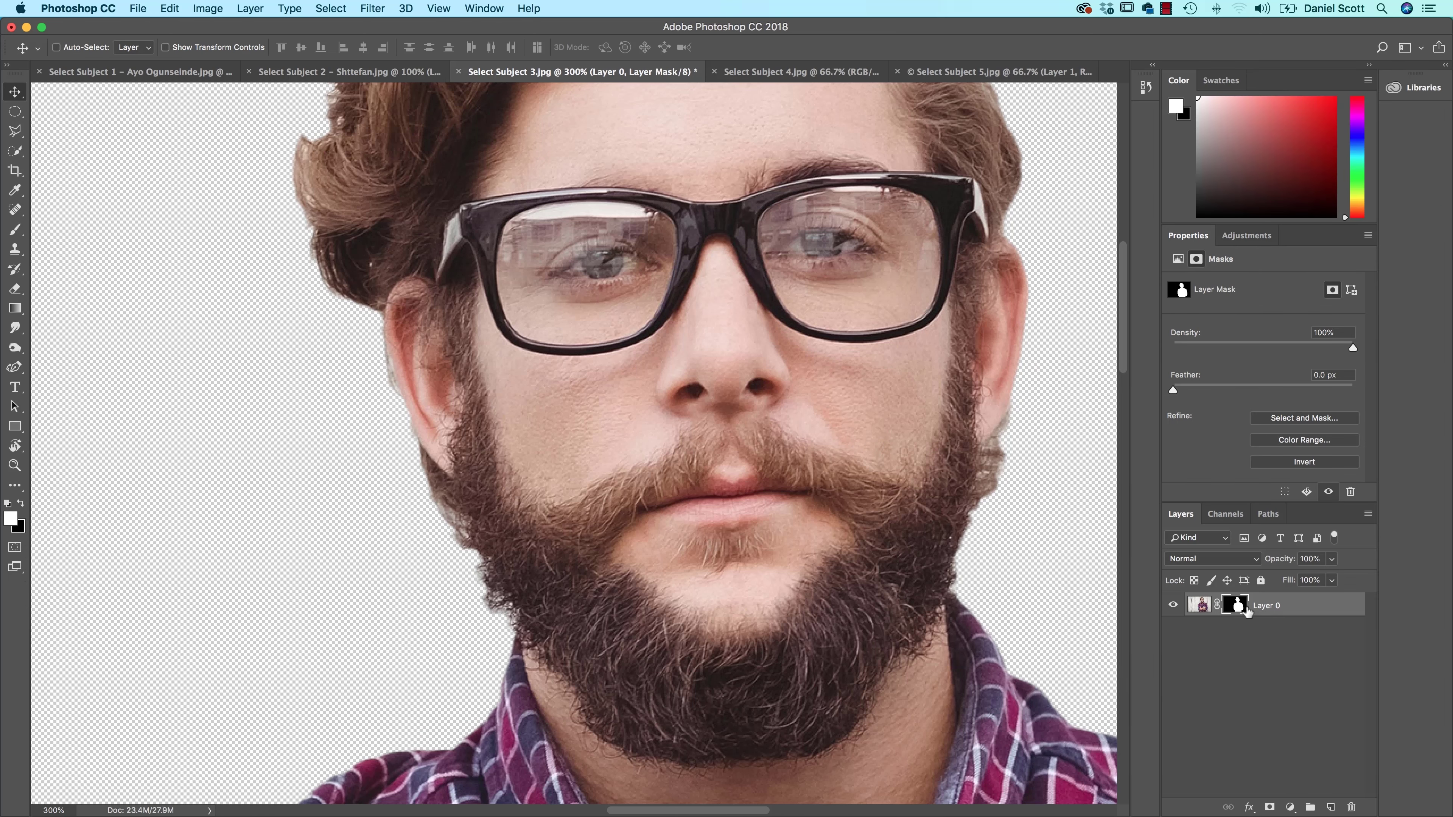
# Reopen the mask in Select and Mask and run a 35 px Refine Edge Brush along the beard's outer edge up to the ear.
pyautogui.click(1317, 419)
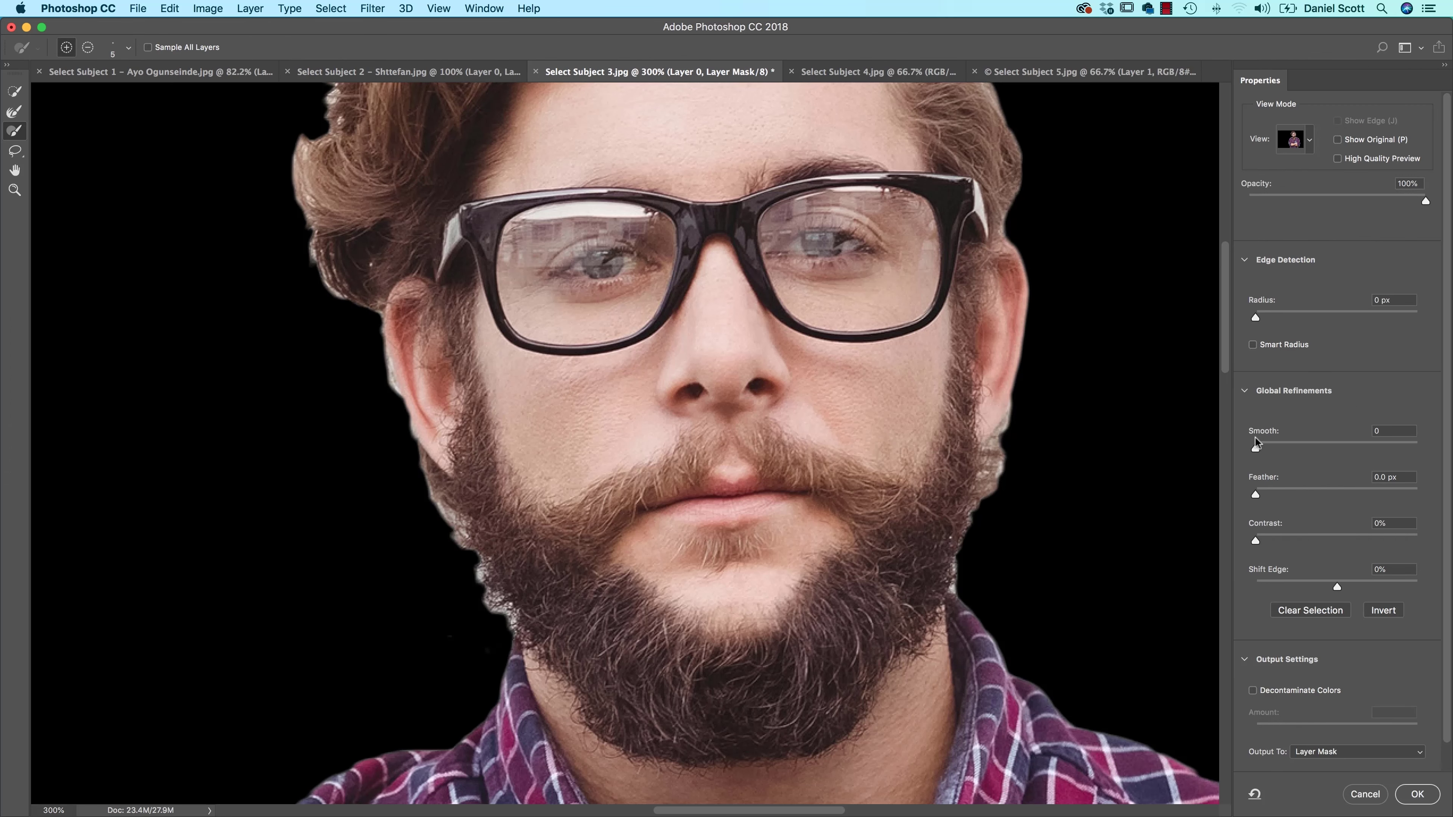
pyautogui.click(10, 113)
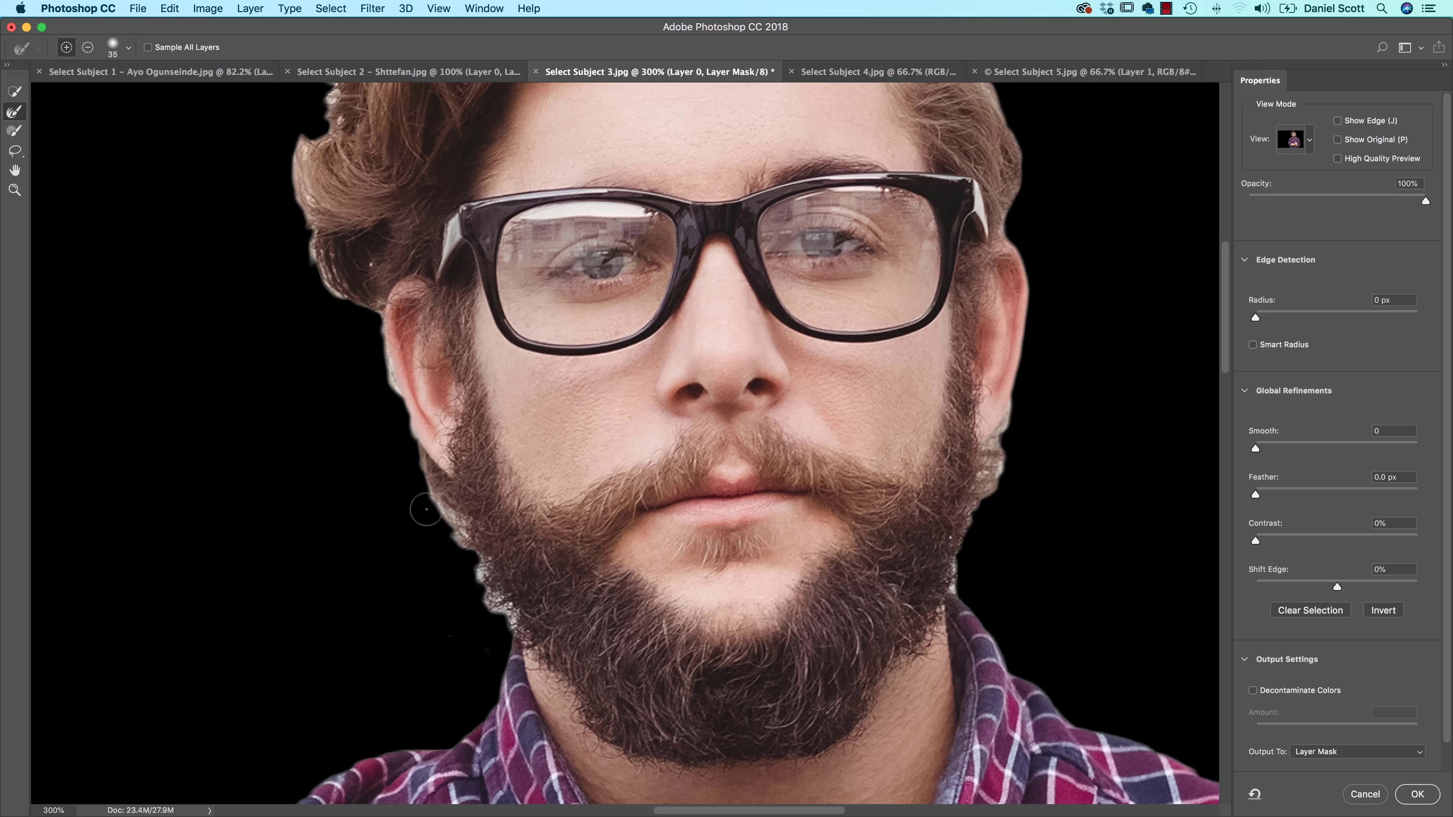
pyautogui.moveTo(496, 624)
pyautogui.mouseDown()
pyautogui.moveTo(419, 473)
pyautogui.moveTo(415, 565)
pyautogui.moveTo(437, 571)
pyautogui.moveTo(398, 502)
pyautogui.moveTo(414, 465)
pyautogui.mouseUp()
# Brush the Refine Edge Brush along the curls above the ear and up the same side of the hair.
pyautogui.scroll(8, 396, 491)
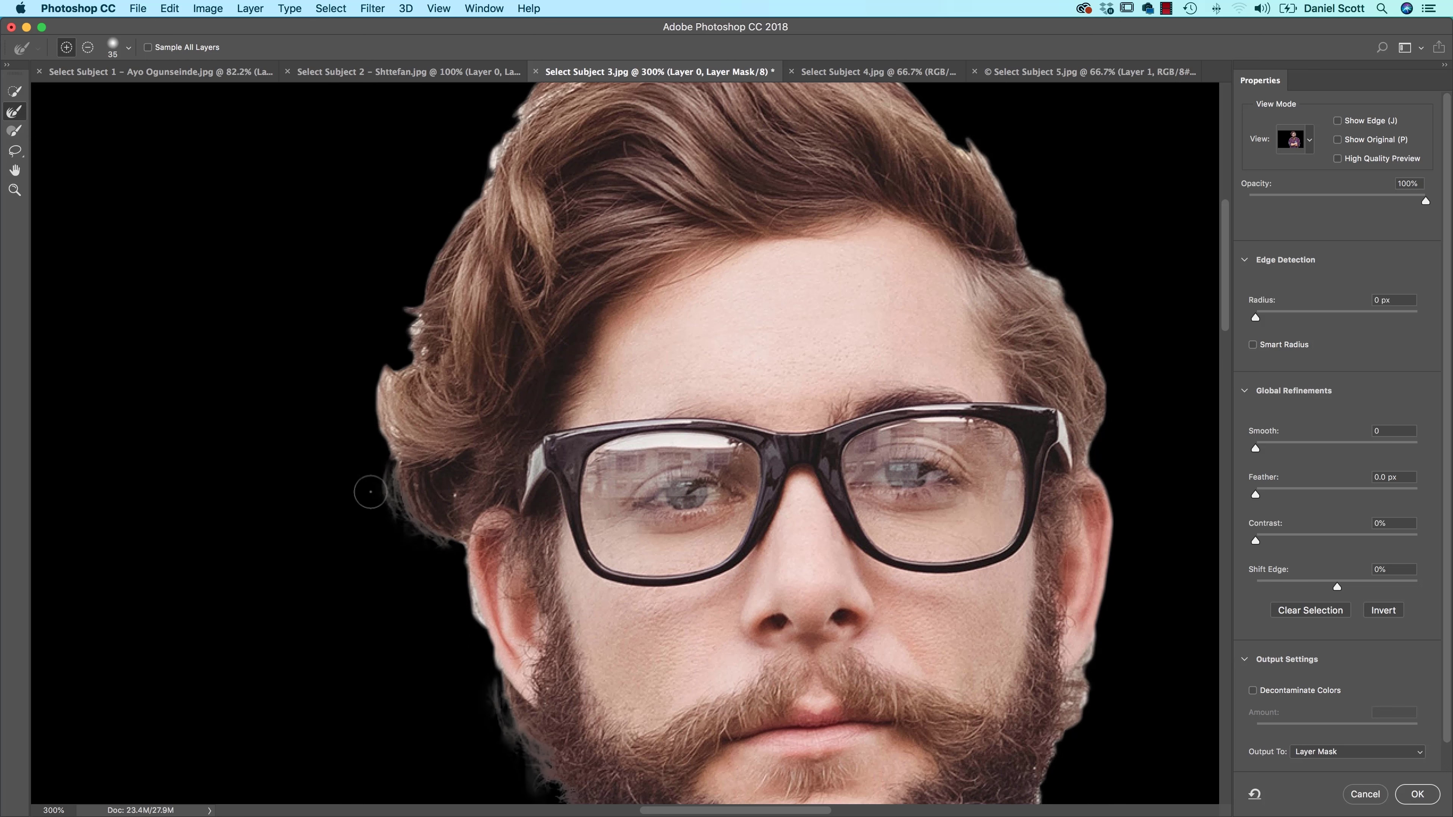
pyautogui.moveTo(389, 366); pyautogui.dragTo(391, 473)
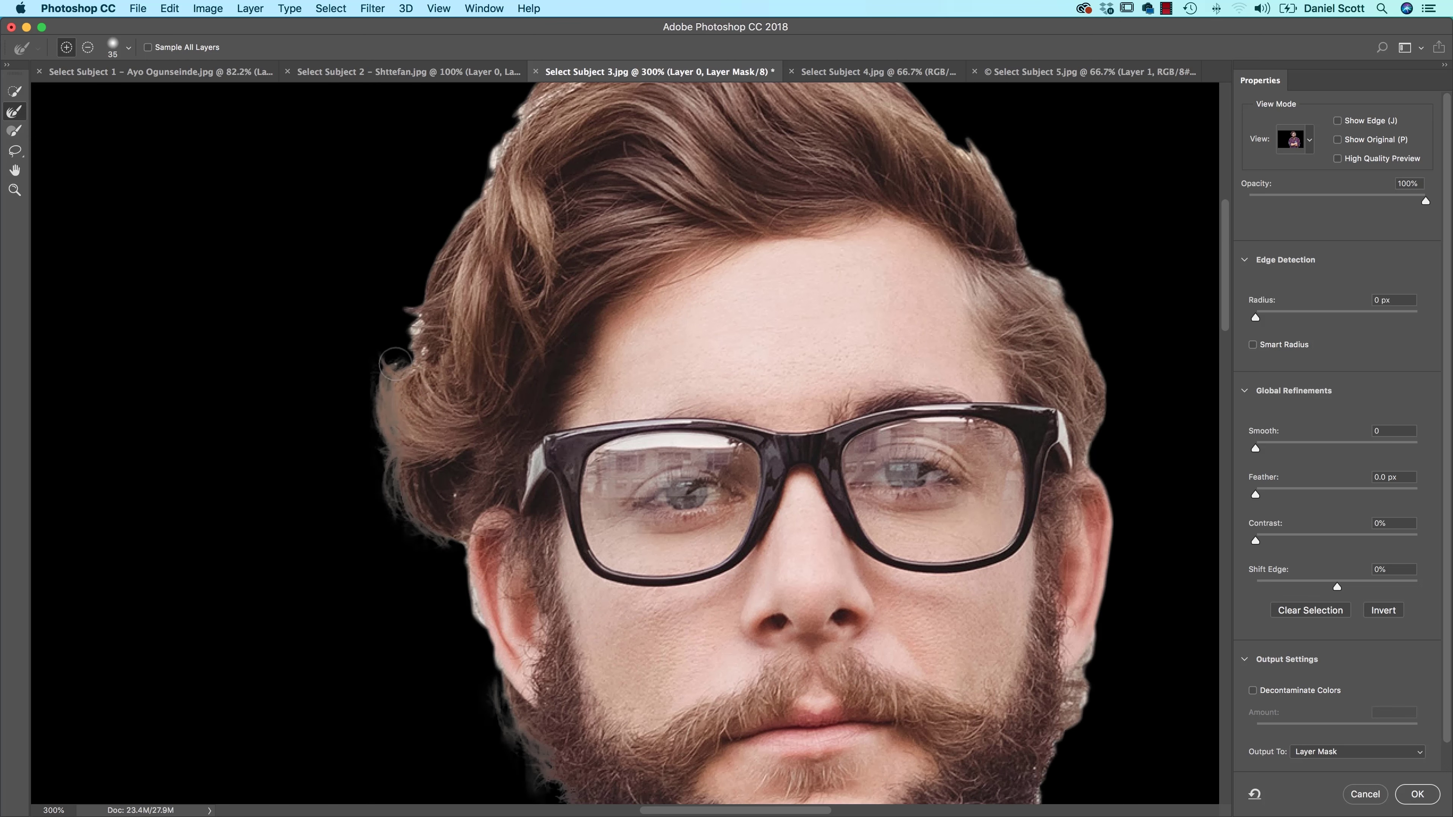
pyautogui.scroll(10, 460, 492)
pyautogui.moveTo(467, 539); pyautogui.dragTo(446, 581)
pyautogui.moveTo(521, 433); pyautogui.dragTo(556, 389)
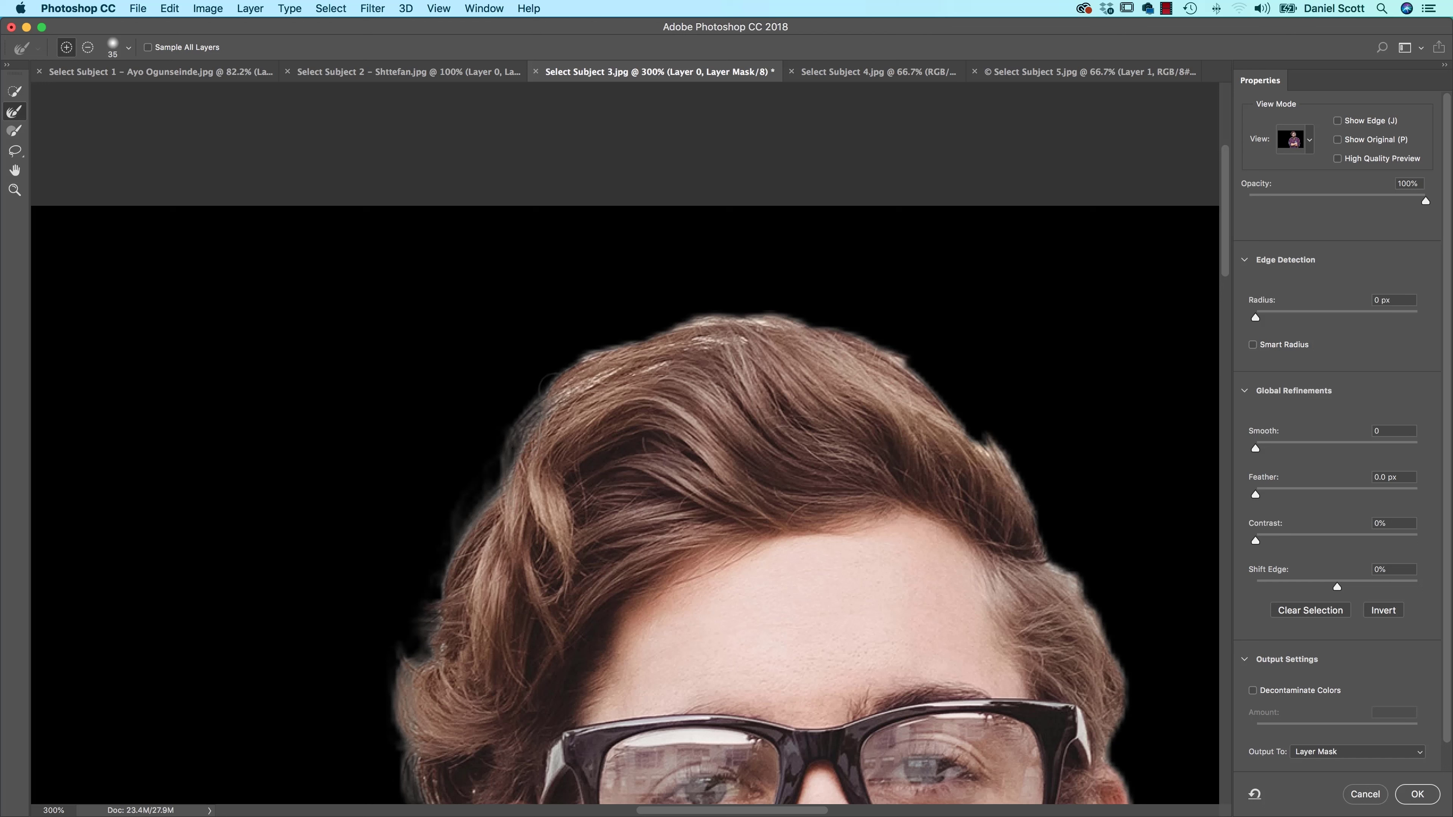
# Refine the hair edge across the crown and down its far side, including the loose strand.
pyautogui.moveTo(627, 356)
pyautogui.mouseDown()
pyautogui.moveTo(670, 331)
pyautogui.moveTo(806, 320)
pyautogui.moveTo(892, 353)
pyautogui.moveTo(996, 447)
pyautogui.moveTo(810, 354)
pyautogui.moveTo(864, 447)
pyautogui.mouseUp()
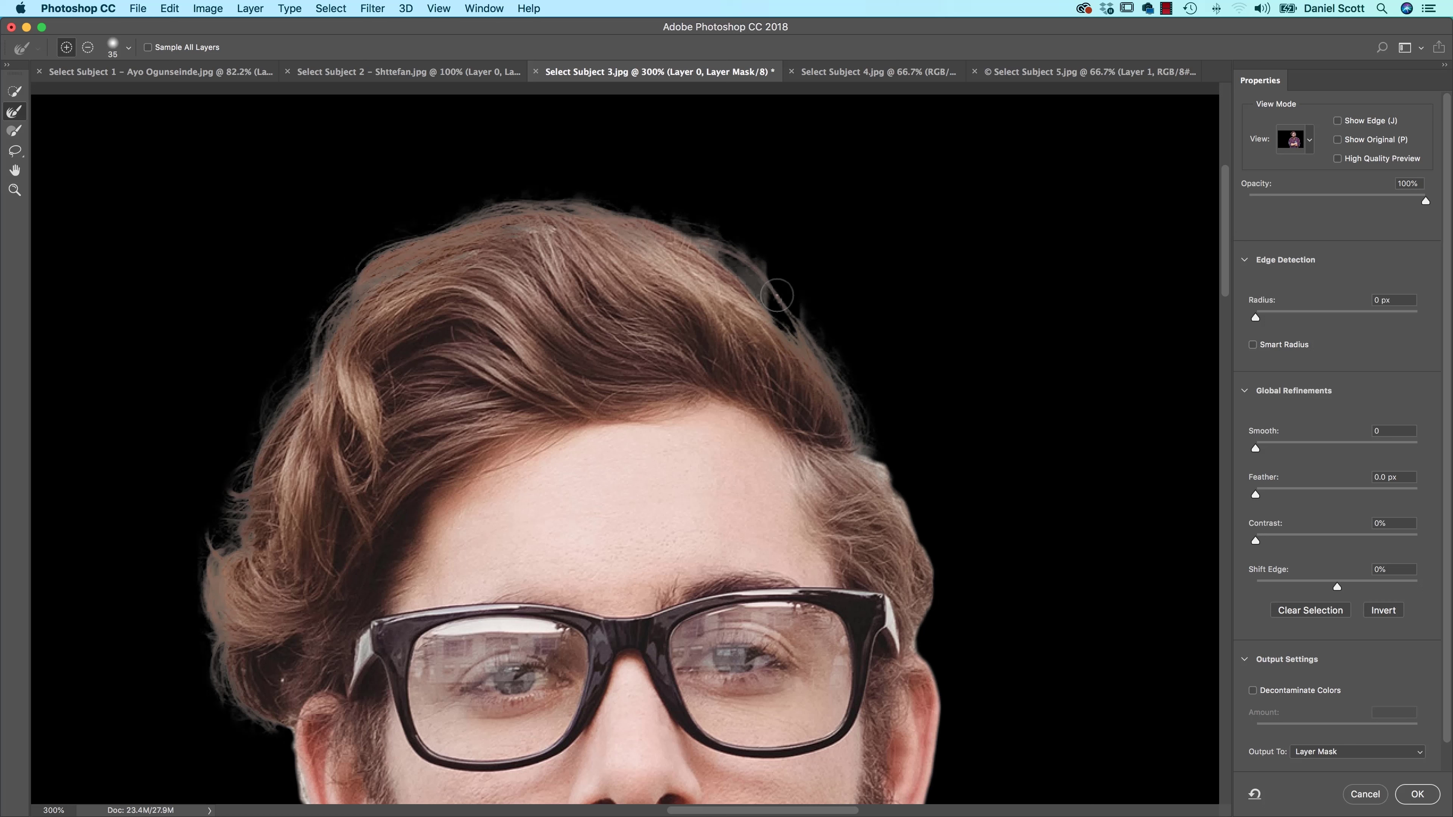
pyautogui.moveTo(780, 302); pyautogui.dragTo(761, 197)
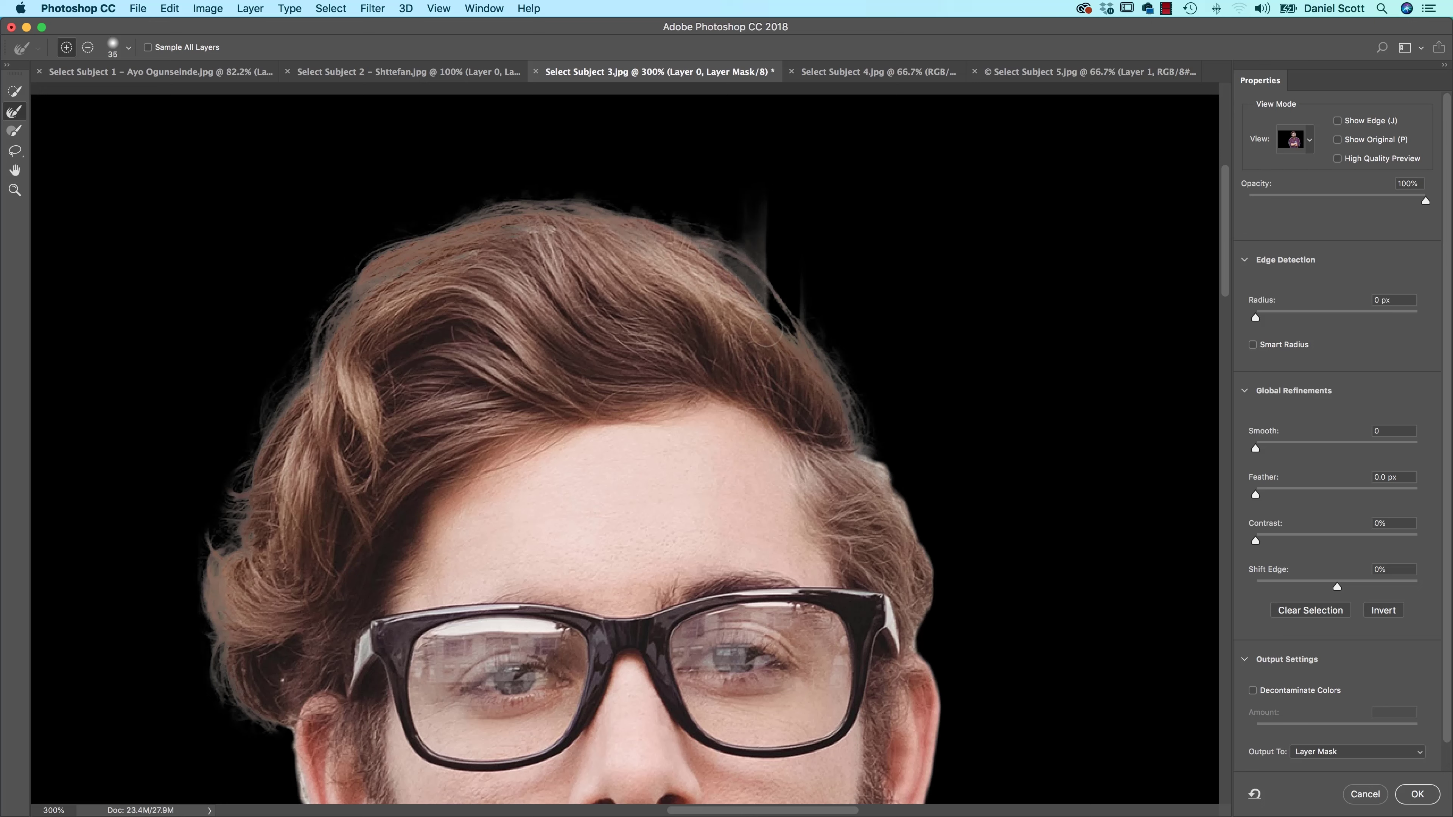
# Subtract the grey streak above the loose hair strand with a 15 px Refine Edge Brush.
pyautogui.press('super+plus')
pyautogui.press('super+plus')
pyautogui.press('super+plus')
pyautogui.moveTo(717, 400); pyautogui.dragTo(453, 727)
pyautogui.press('super+minus')
pyautogui.press('super+minus')
pyautogui.press('super+minus')
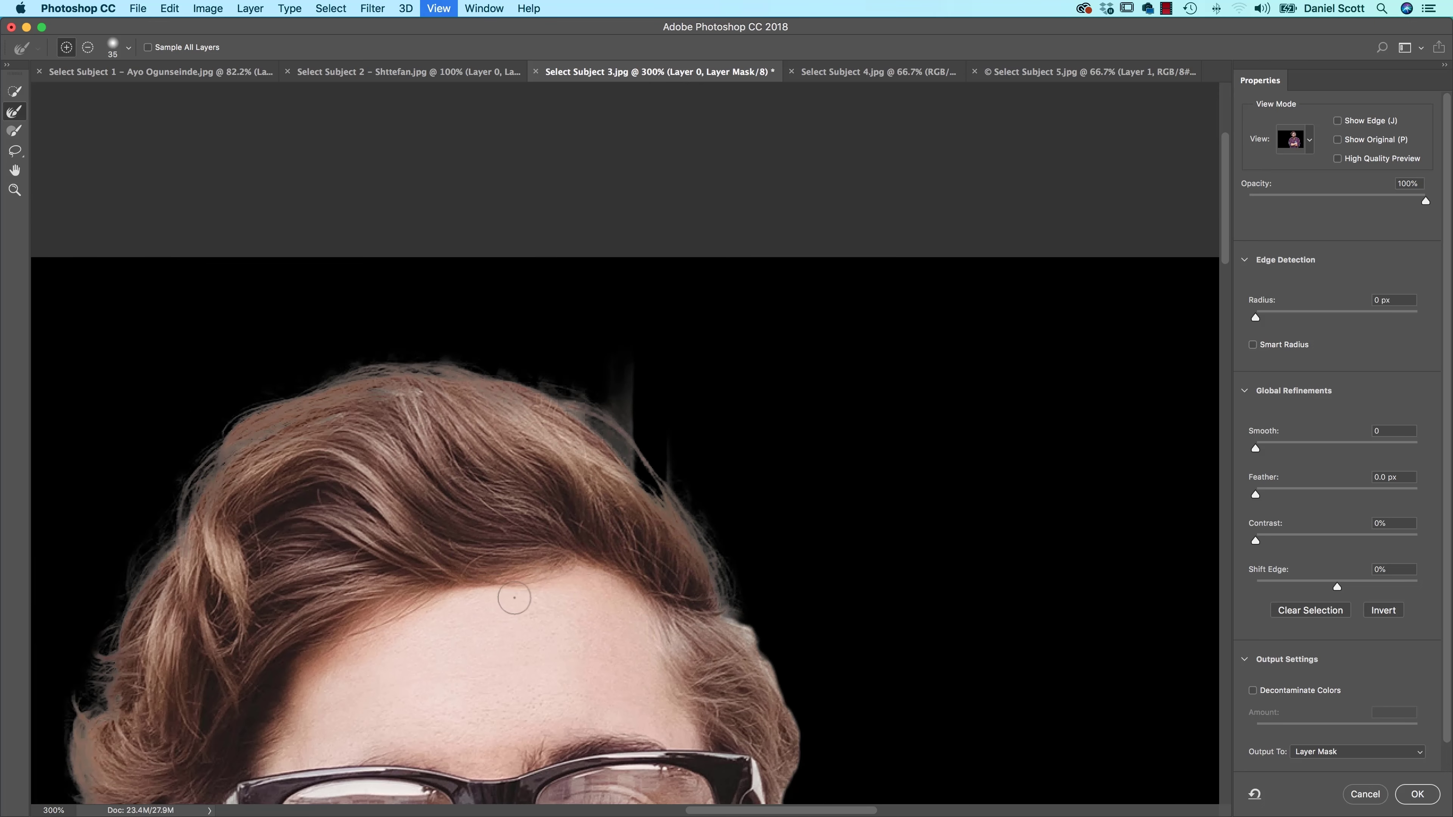
pyautogui.press('super+plus')
pyautogui.press('super+plus')
pyautogui.press('super+plus')
pyautogui.press('super+plus')
pyautogui.press('super+plus')
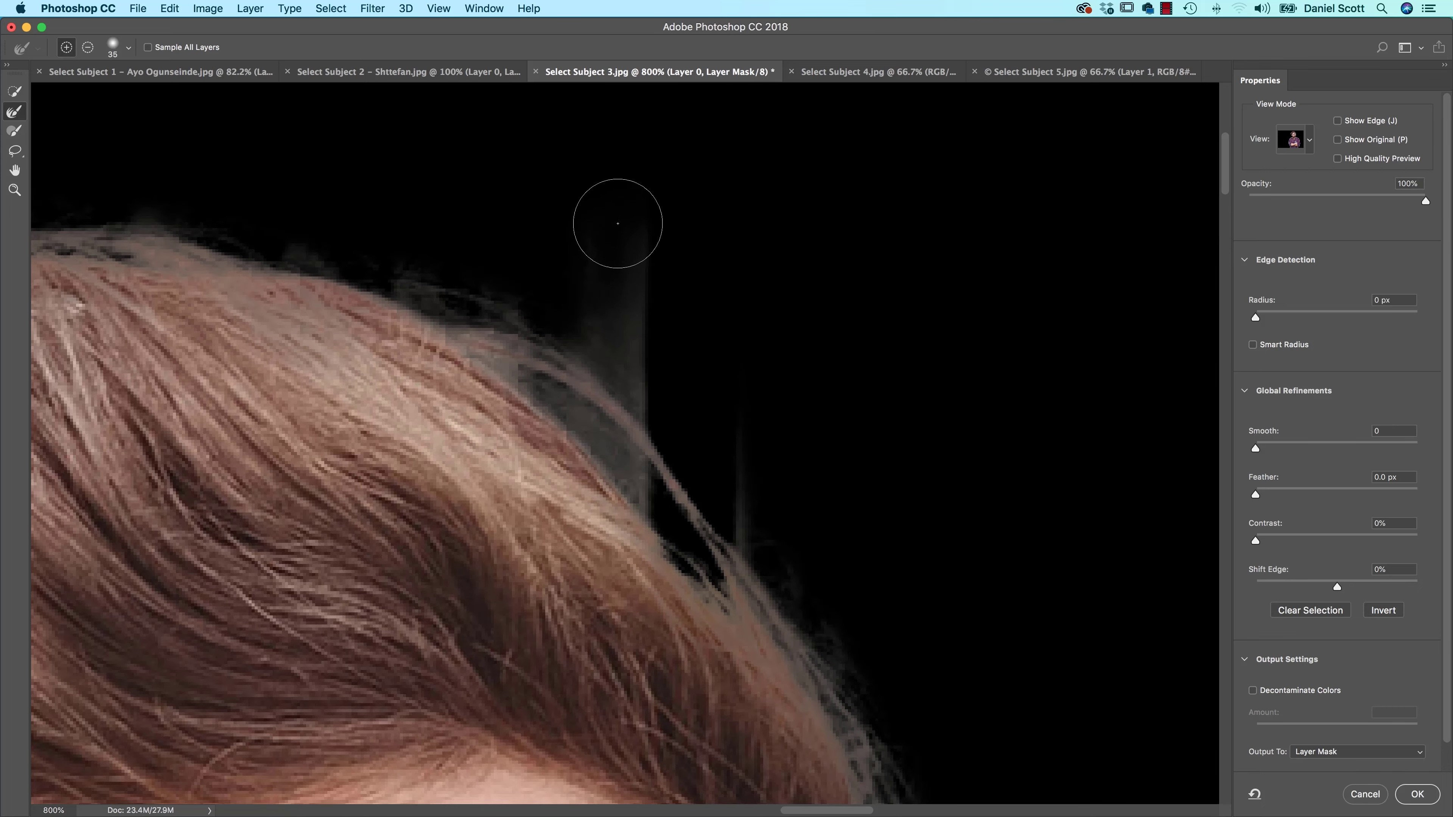
pyautogui.press('[')
pyautogui.press('[')
pyautogui.press('super+equal')
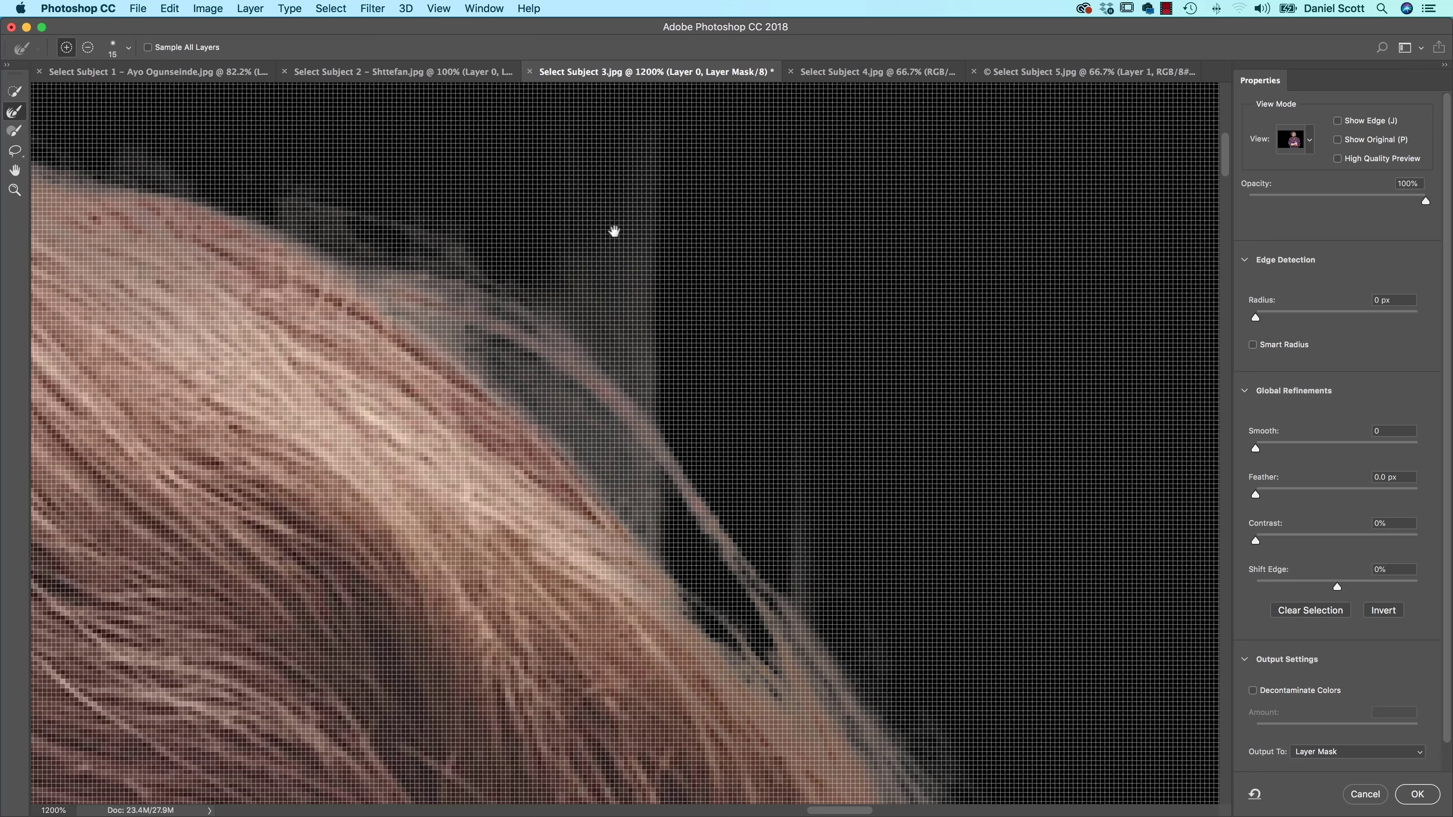
pyautogui.press('super+minus')
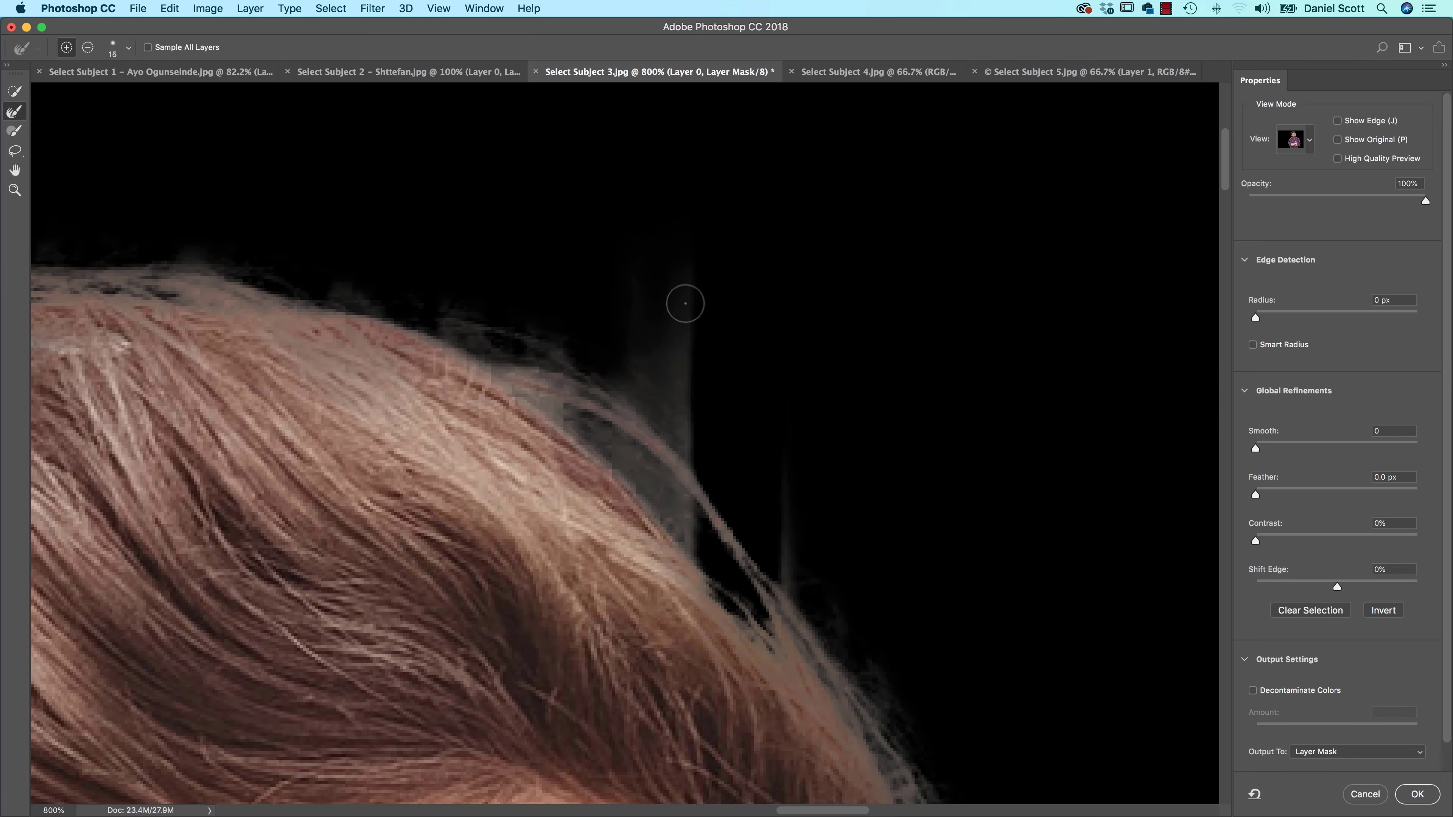
pyautogui.press('alt')
pyautogui.moveTo(711, 313); pyautogui.dragTo(699, 358)
pyautogui.moveTo(696, 415); pyautogui.dragTo(713, 454)
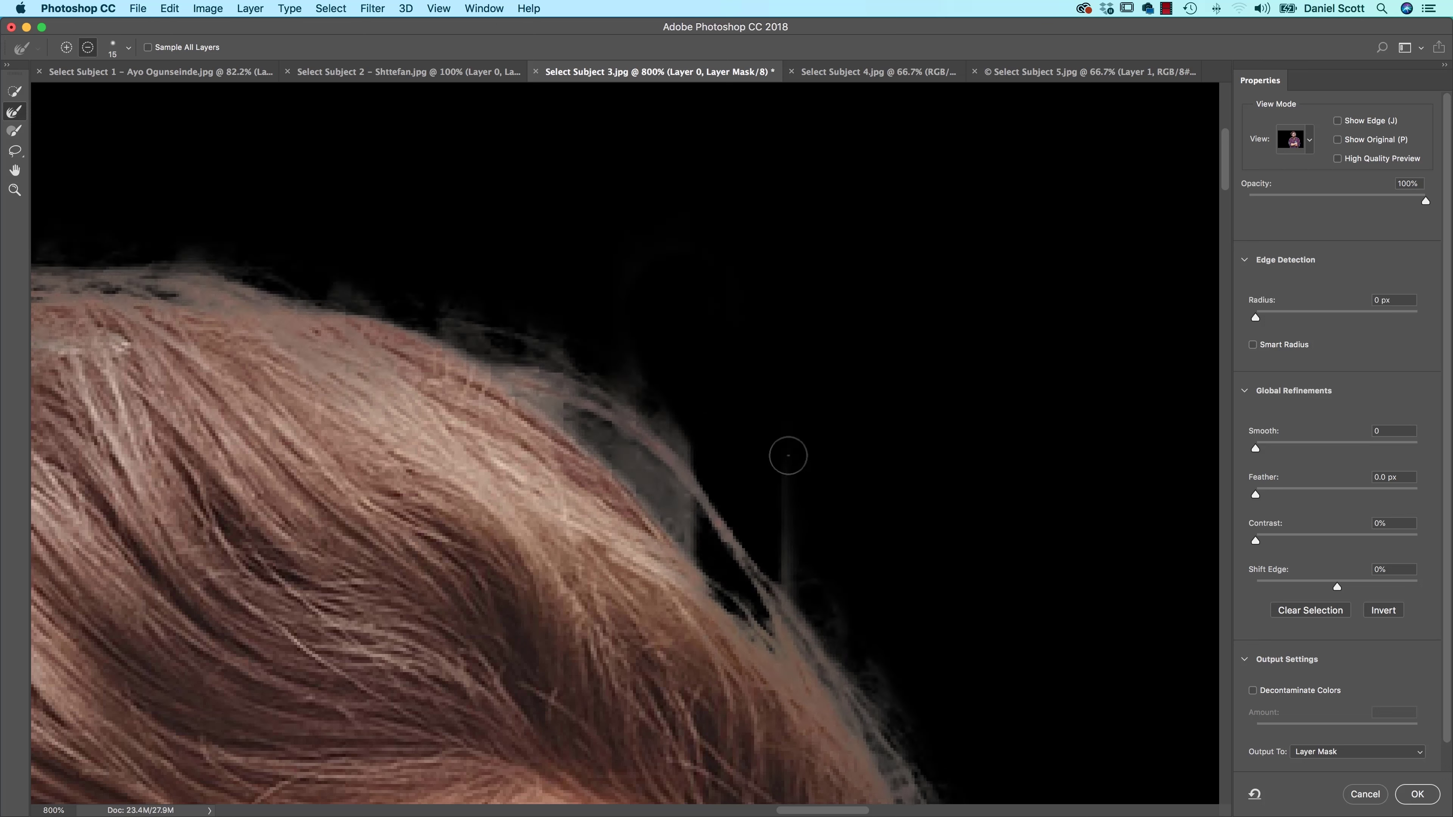
# Shrink the brush to 7 px and subtract the grey background between the loose strand and the hair.
pyautogui.press('[')
pyautogui.press('[')
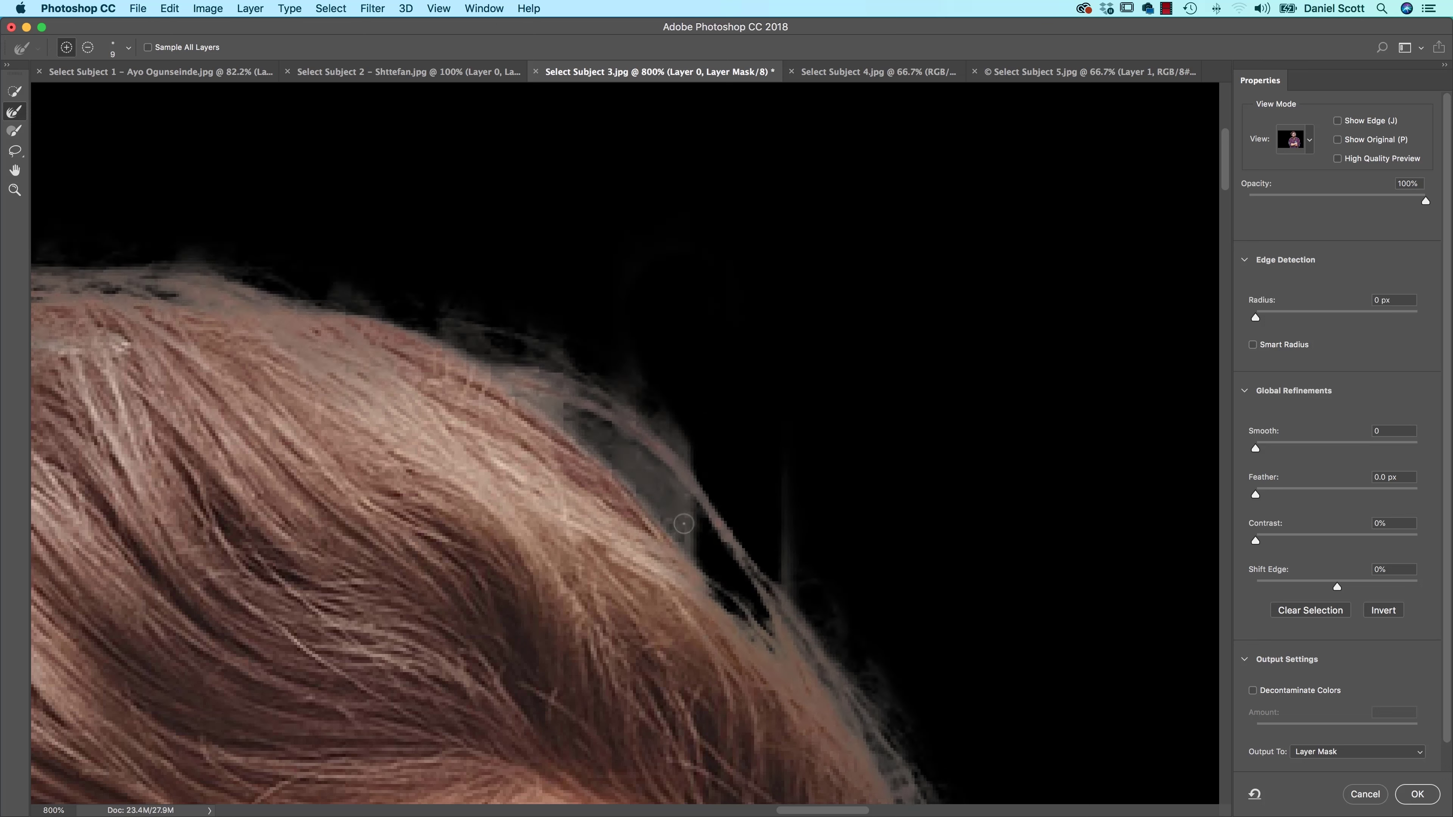
pyautogui.press('alt')
pyautogui.moveTo(692, 522); pyautogui.dragTo(626, 452)
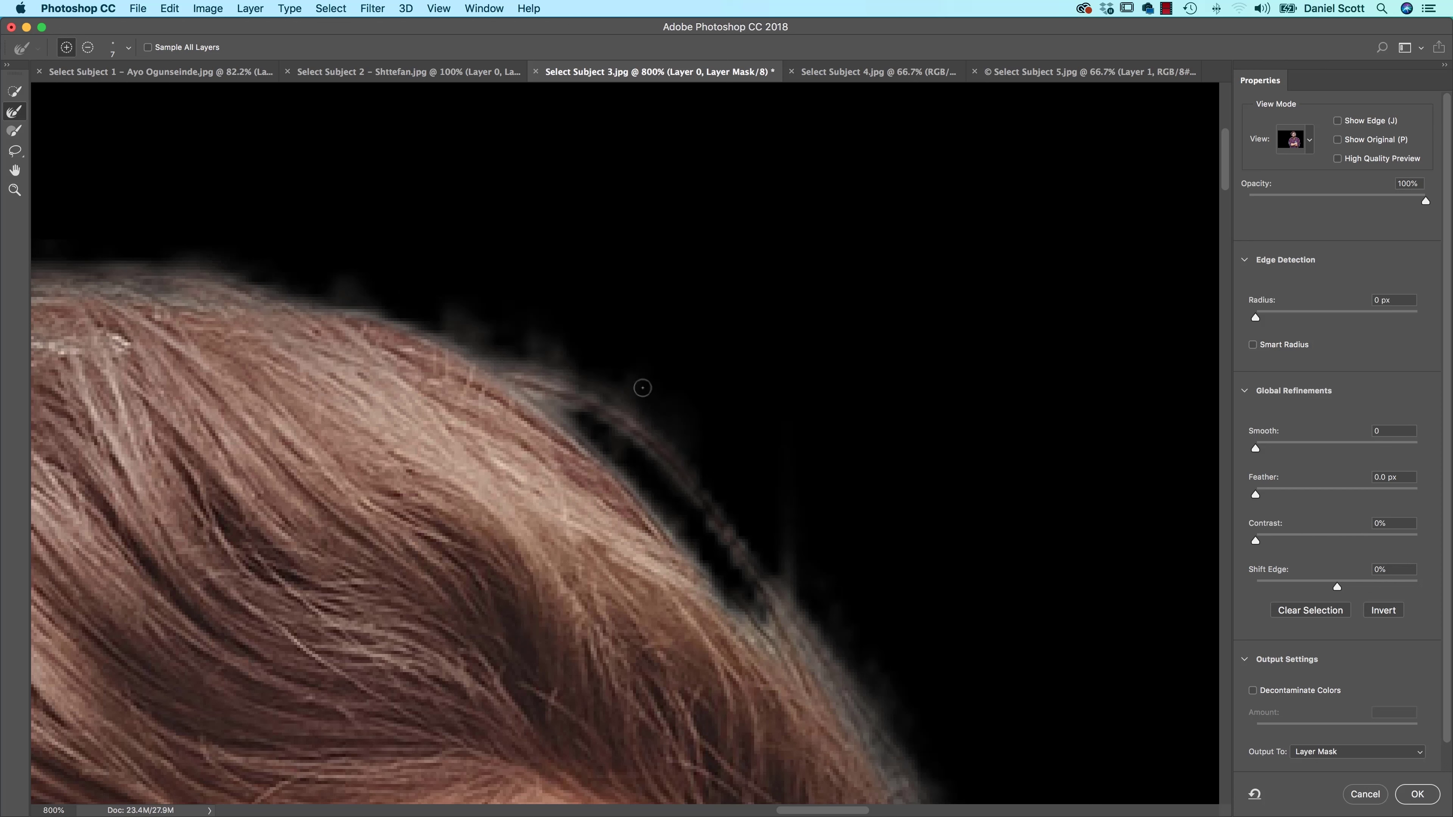
# Touch up the loose strand and the hair edge below it, adding and subtracting refinement with the 7 px brush.
pyautogui.moveTo(643, 388); pyautogui.dragTo(657, 457)
pyautogui.press('alt')
pyautogui.moveTo(652, 396); pyautogui.dragTo(686, 437)
pyautogui.press('alt')
pyautogui.moveTo(633, 386); pyautogui.dragTo(699, 449)
pyautogui.moveTo(777, 528); pyautogui.dragTo(848, 623)
pyautogui.moveTo(780, 456); pyautogui.dragTo(825, 644)
pyautogui.moveTo(782, 581)
pyautogui.mouseDown()
pyautogui.moveTo(858, 640)
pyautogui.moveTo(750, 482)
pyautogui.mouseUp()
pyautogui.press('space')
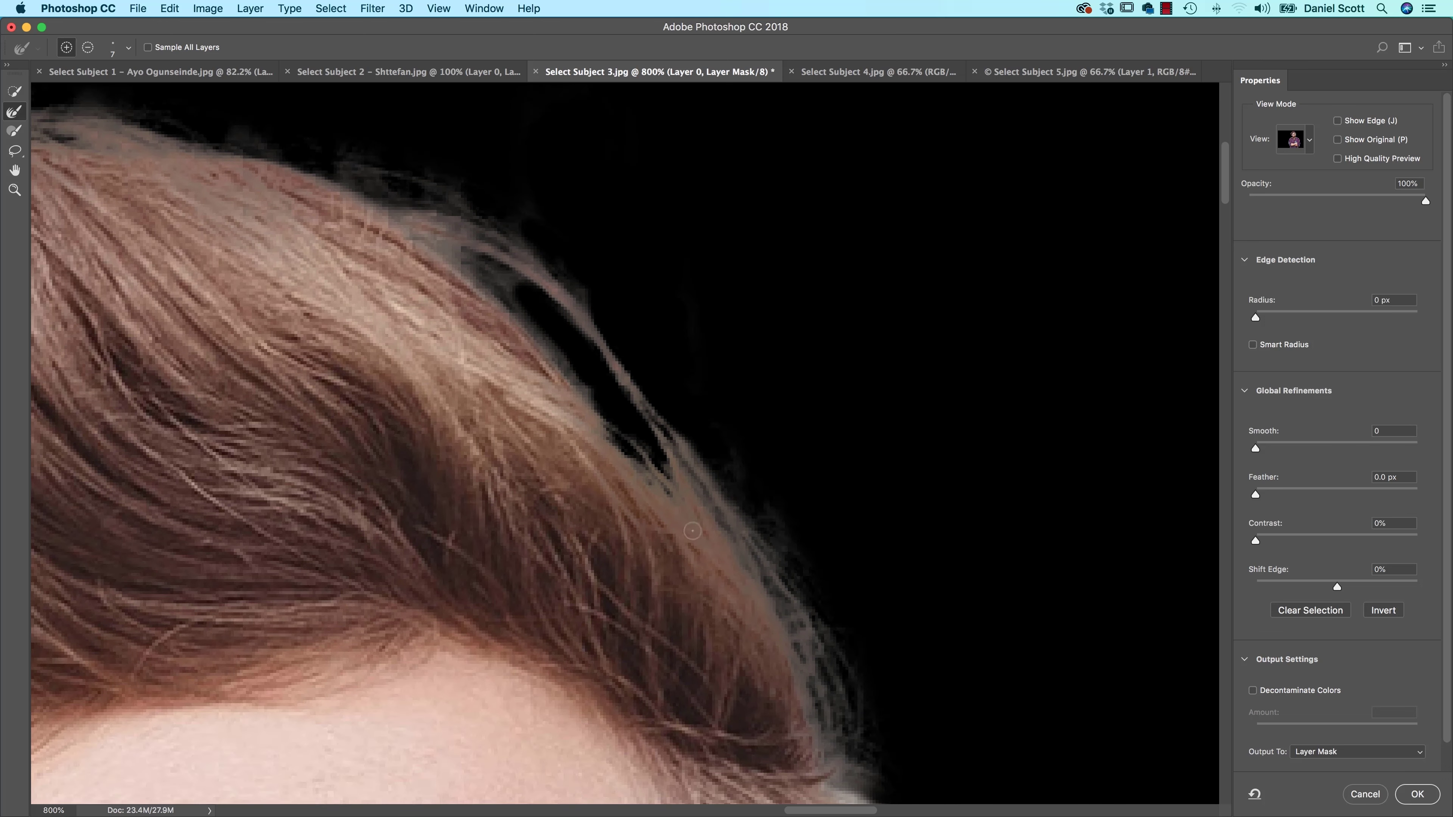
pyautogui.press('space')
pyautogui.moveTo(604, 322); pyautogui.dragTo(809, 523)
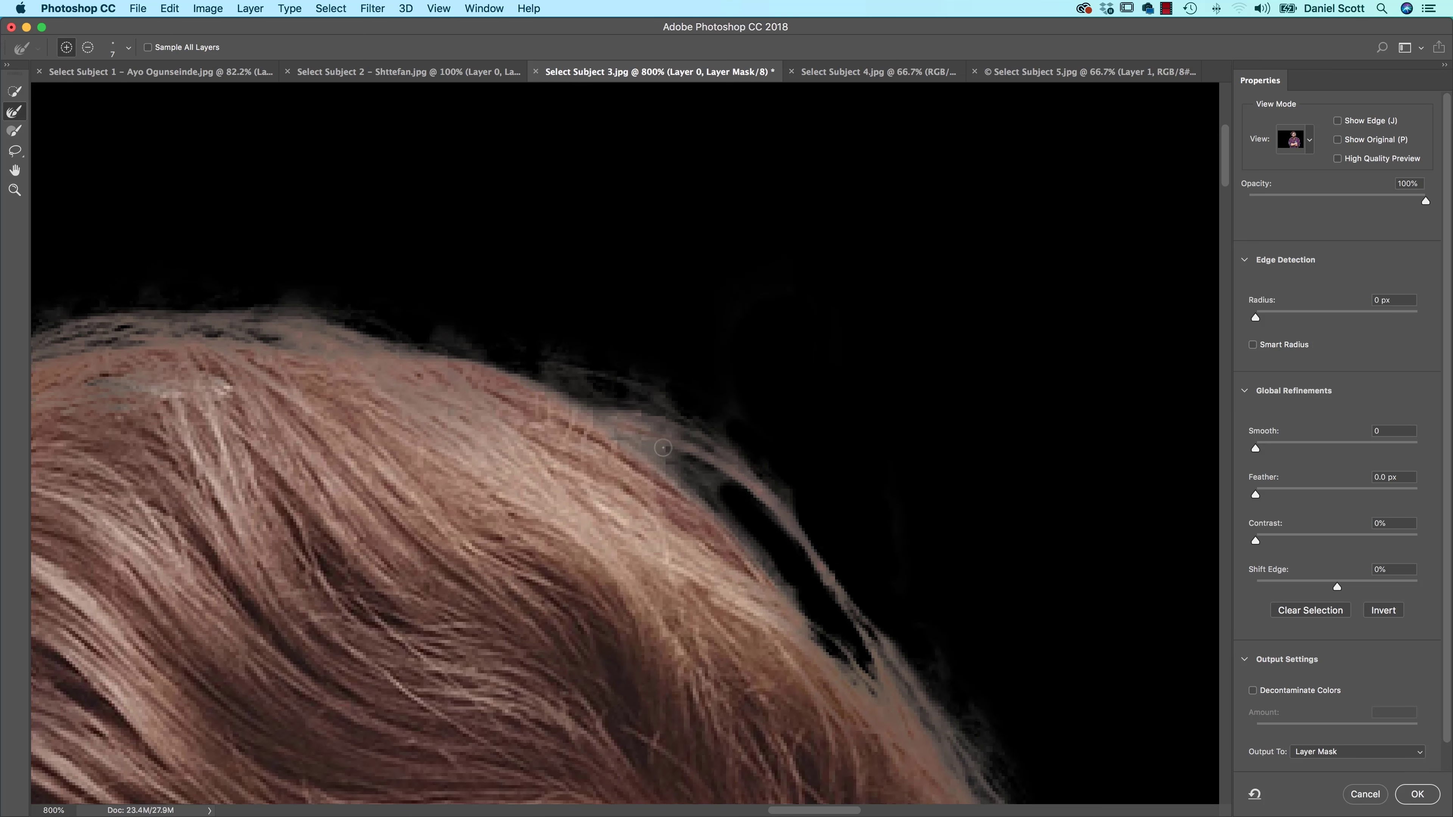
# Compare the hair with the original selection and refine the side hair above the glasses' temple with a 25 px brush.
pyautogui.press('p')
pyautogui.press('p')
pyautogui.moveTo(813, 533)
pyautogui.mouseDown()
pyautogui.moveTo(636, 416)
pyautogui.moveTo(785, 358)
pyautogui.moveTo(641, 337)
pyautogui.moveTo(583, 370)
pyautogui.moveTo(711, 575)
pyautogui.mouseUp()
pyautogui.press(']')
pyautogui.press(']')
pyautogui.press(']')
pyautogui.press(']')
pyautogui.moveTo(730, 521); pyautogui.dragTo(731, 310)
pyautogui.moveTo(706, 382)
pyautogui.mouseDown()
pyautogui.moveTo(728, 466)
pyautogui.moveTo(723, 607)
pyautogui.mouseUp()
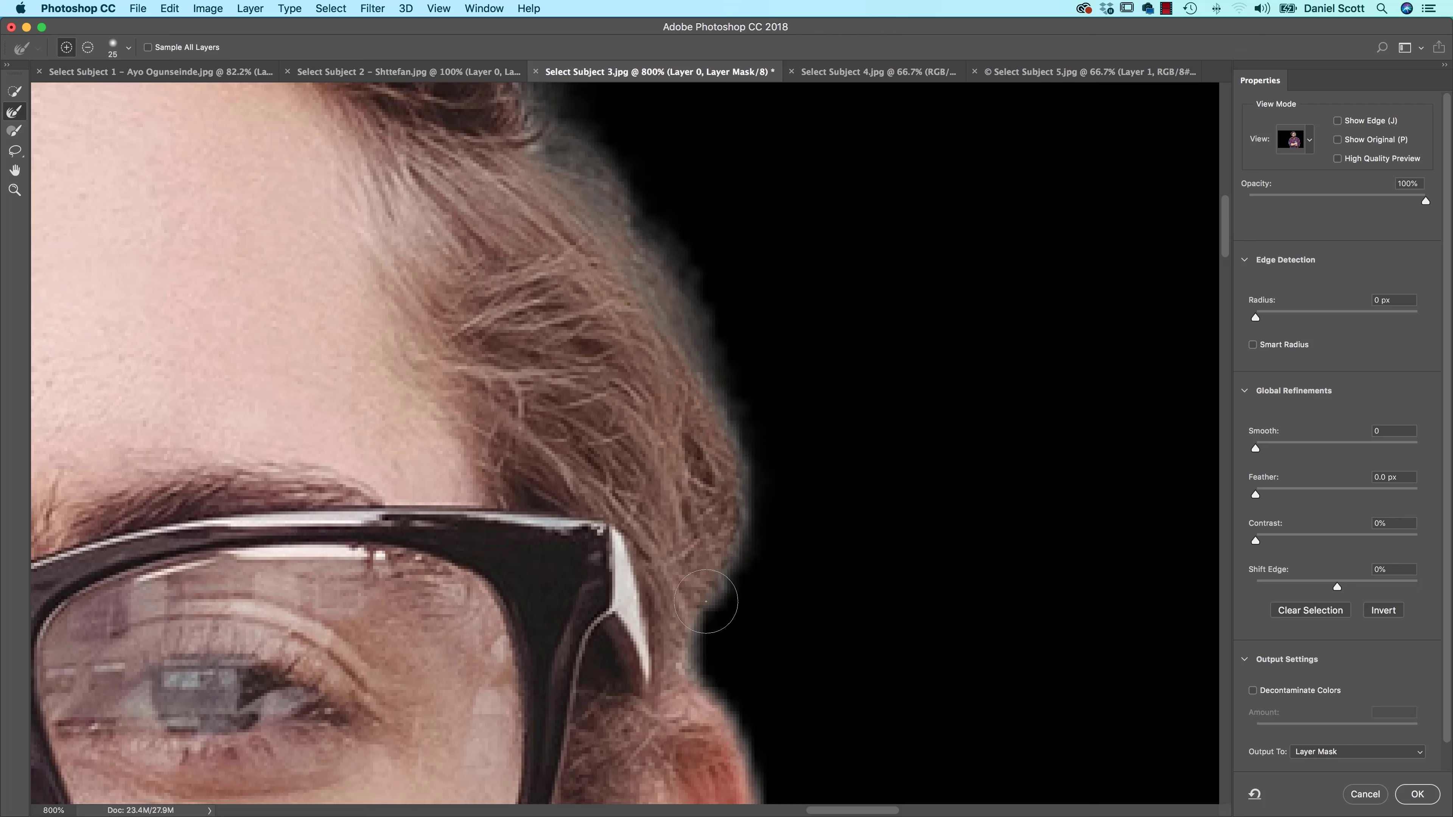
# Refine the hair edge beside the glasses and the beard edge below the ear with the 25 px Refine Edge Brush.
pyautogui.moveTo(759, 521); pyautogui.dragTo(744, 315)
pyautogui.scroll(-3, 743, 315)
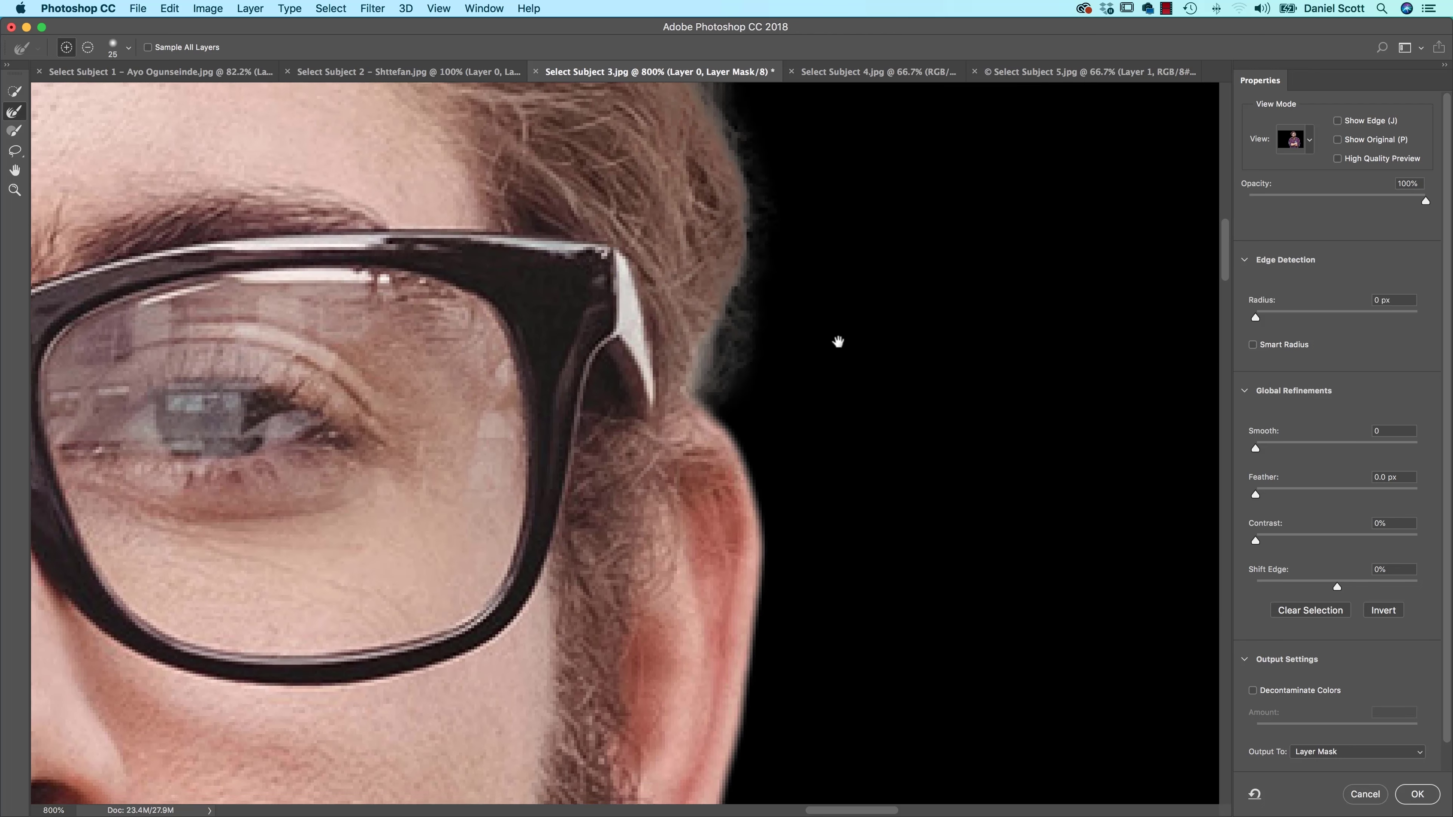
pyautogui.scroll(-6, 837, 338)
pyautogui.moveTo(848, 309); pyautogui.dragTo(865, 150)
pyautogui.moveTo(796, 198)
pyautogui.mouseDown()
pyautogui.moveTo(725, 281)
pyautogui.moveTo(725, 331)
pyautogui.moveTo(751, 290)
pyautogui.moveTo(693, 404)
pyautogui.moveTo(707, 332)
pyautogui.moveTo(624, 636)
pyautogui.mouseUp()
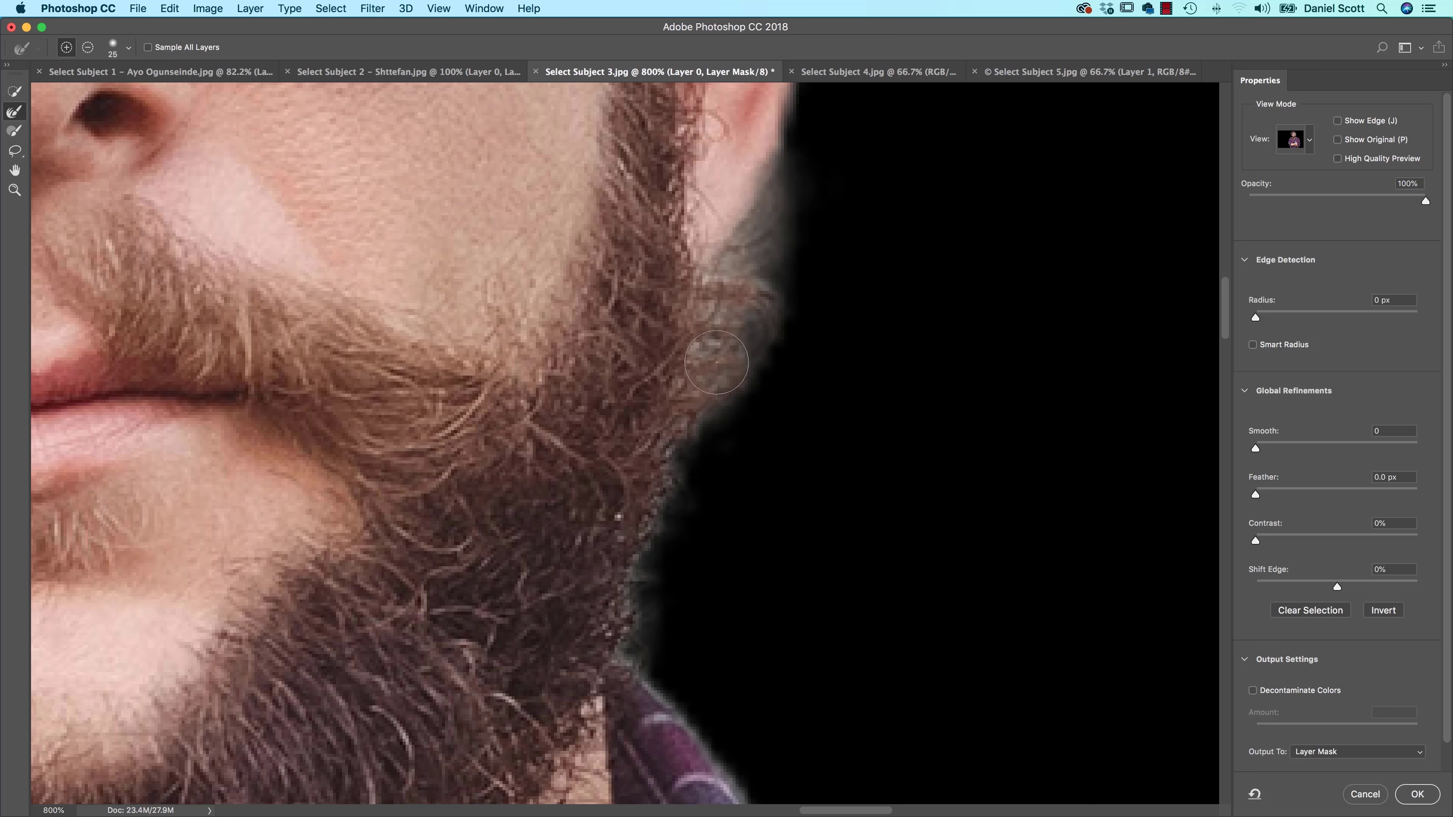
# Try to refine the outer edge of the ear on the other side of the face with the 25 px Refine Edge Brush.
pyautogui.press('super+minus')
pyautogui.press('super+minus')
pyautogui.press('super+minus')
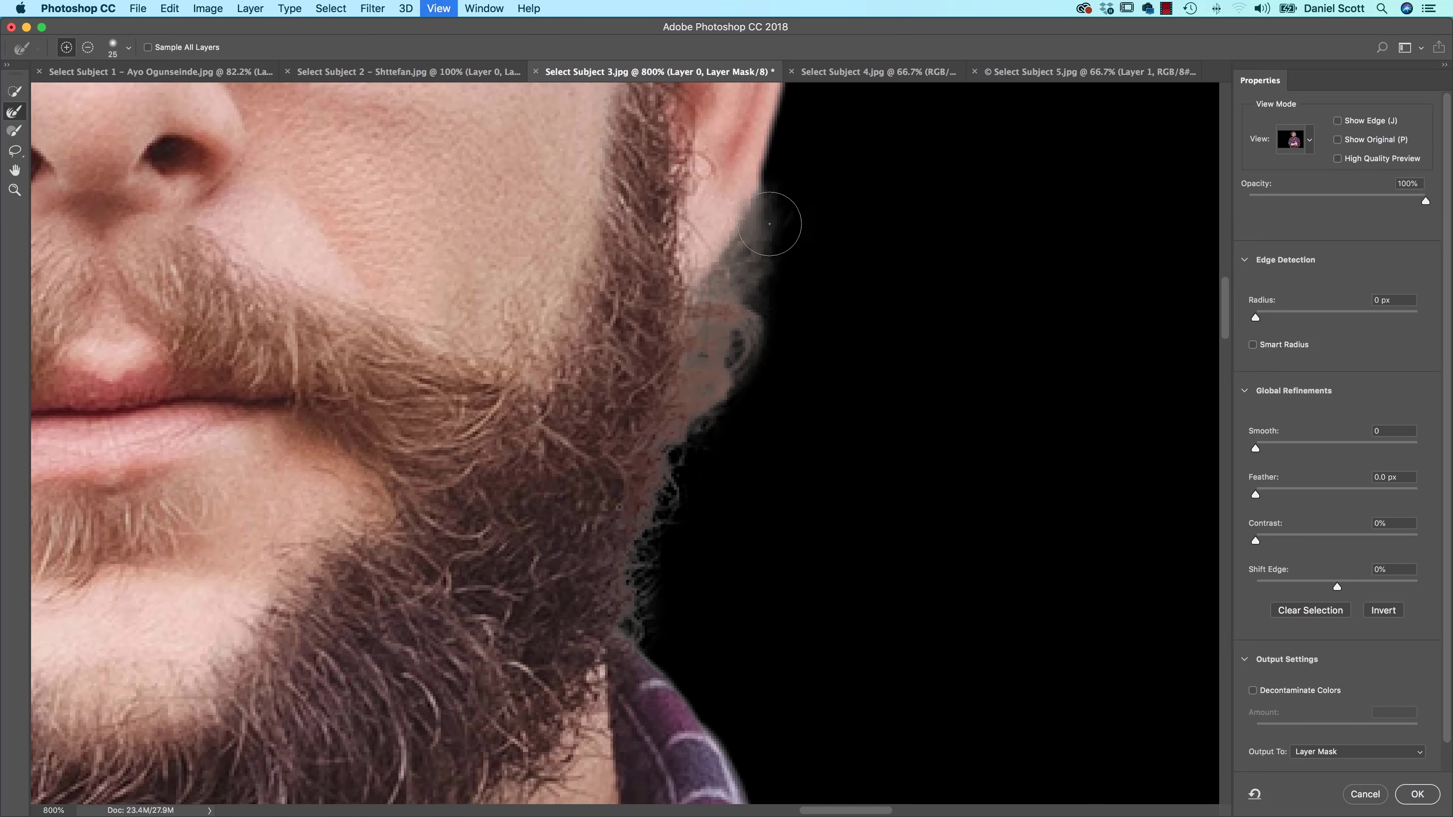
pyautogui.press('super+minus')
pyautogui.press('super+minus')
pyautogui.press('super+minus')
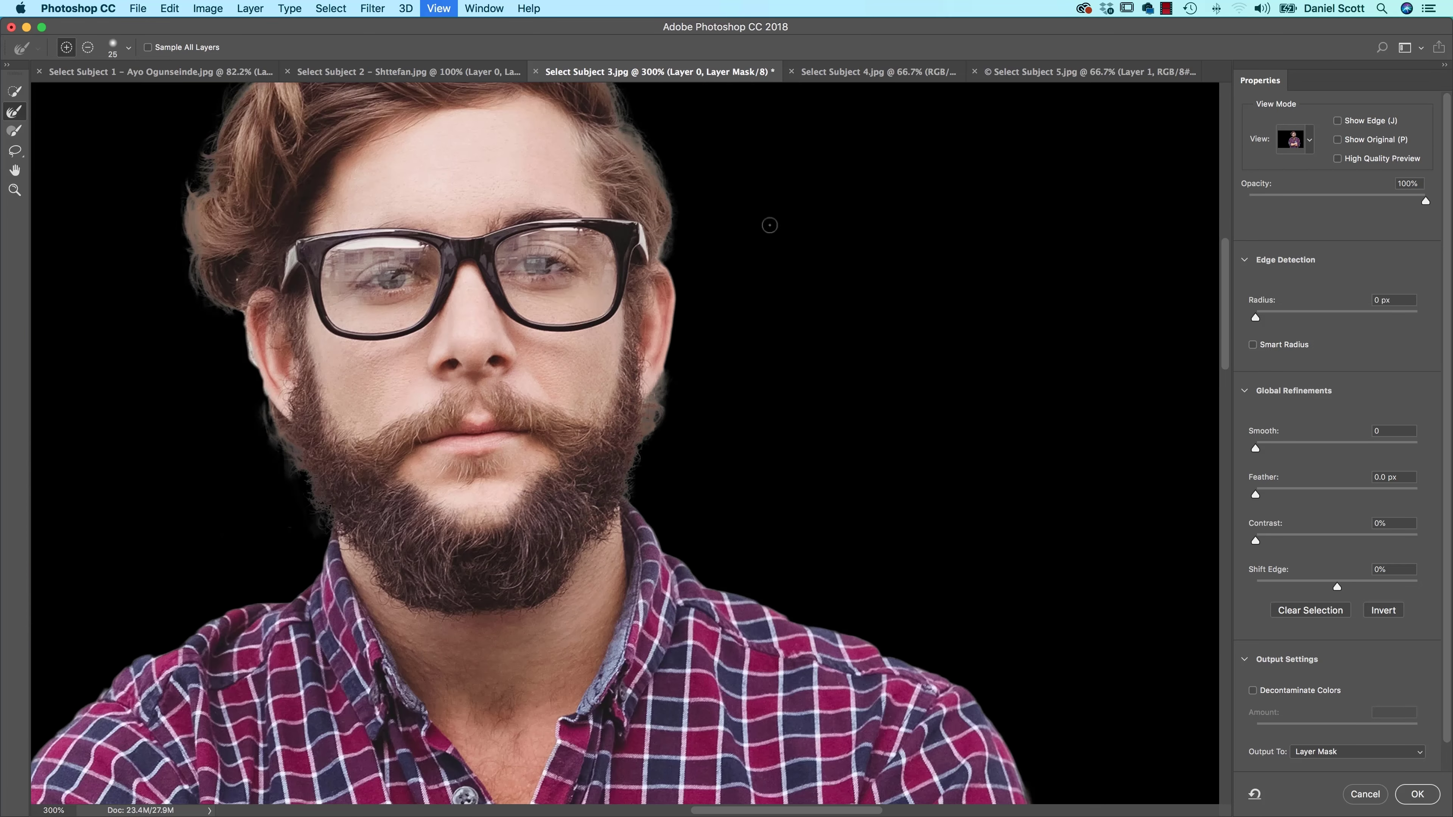
pyautogui.moveTo(610, 324)
pyautogui.mouseDown()
pyautogui.moveTo(806, 450)
pyautogui.moveTo(824, 371)
pyautogui.mouseUp()
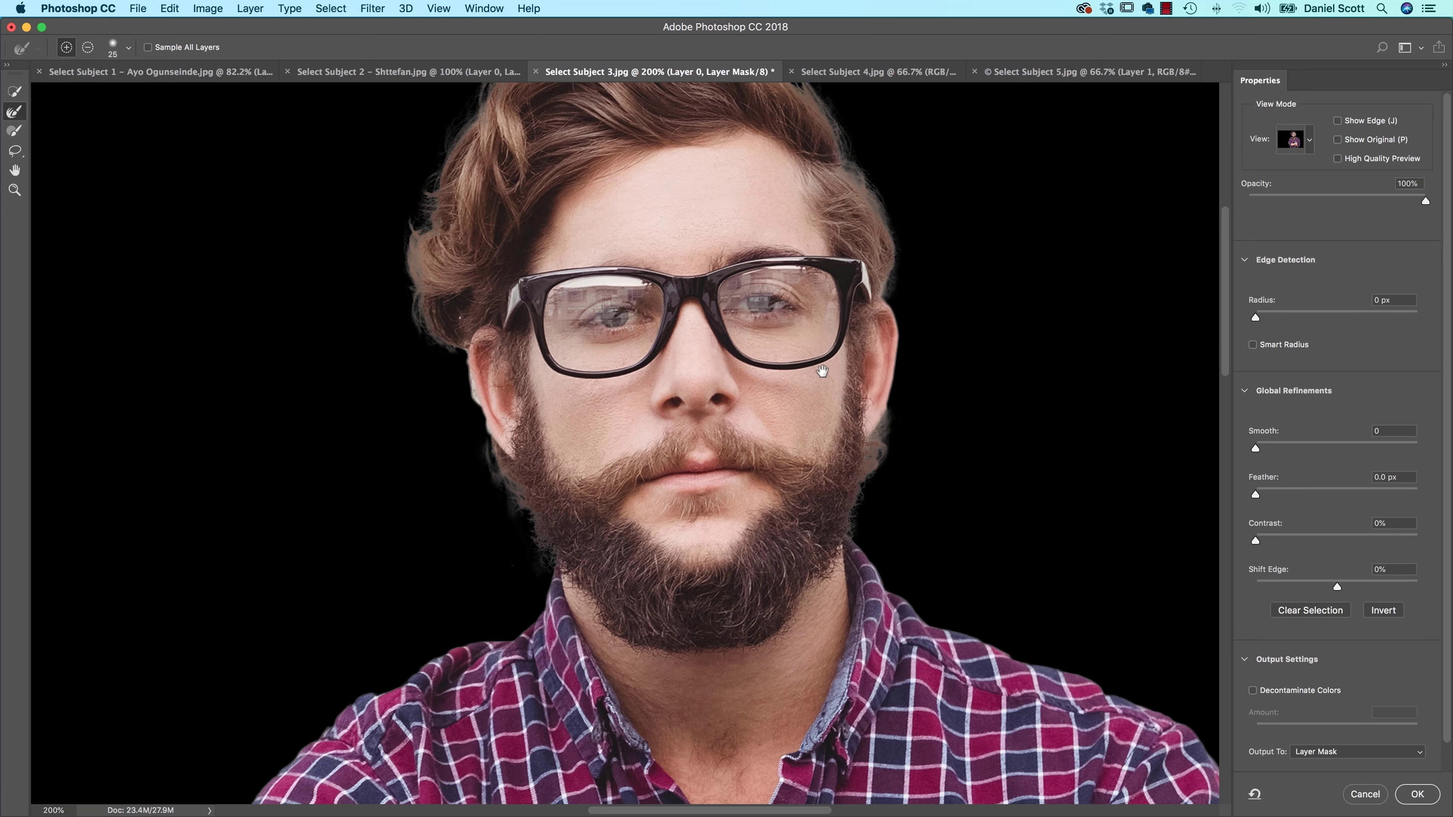
pyautogui.press('super+plus')
pyautogui.press('super+plus')
pyautogui.press('super+plus')
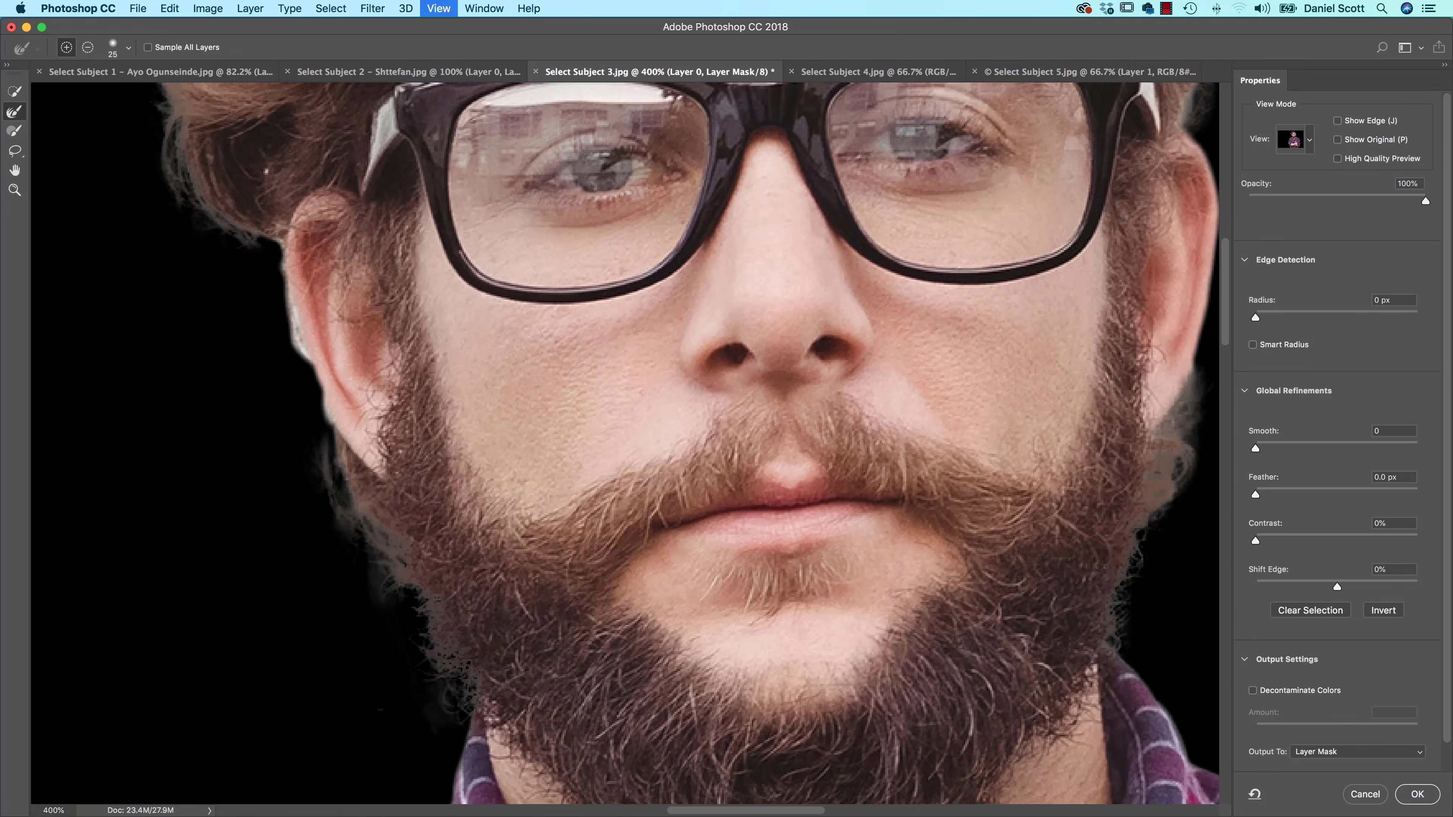
pyautogui.moveTo(466, 356); pyautogui.dragTo(851, 493)
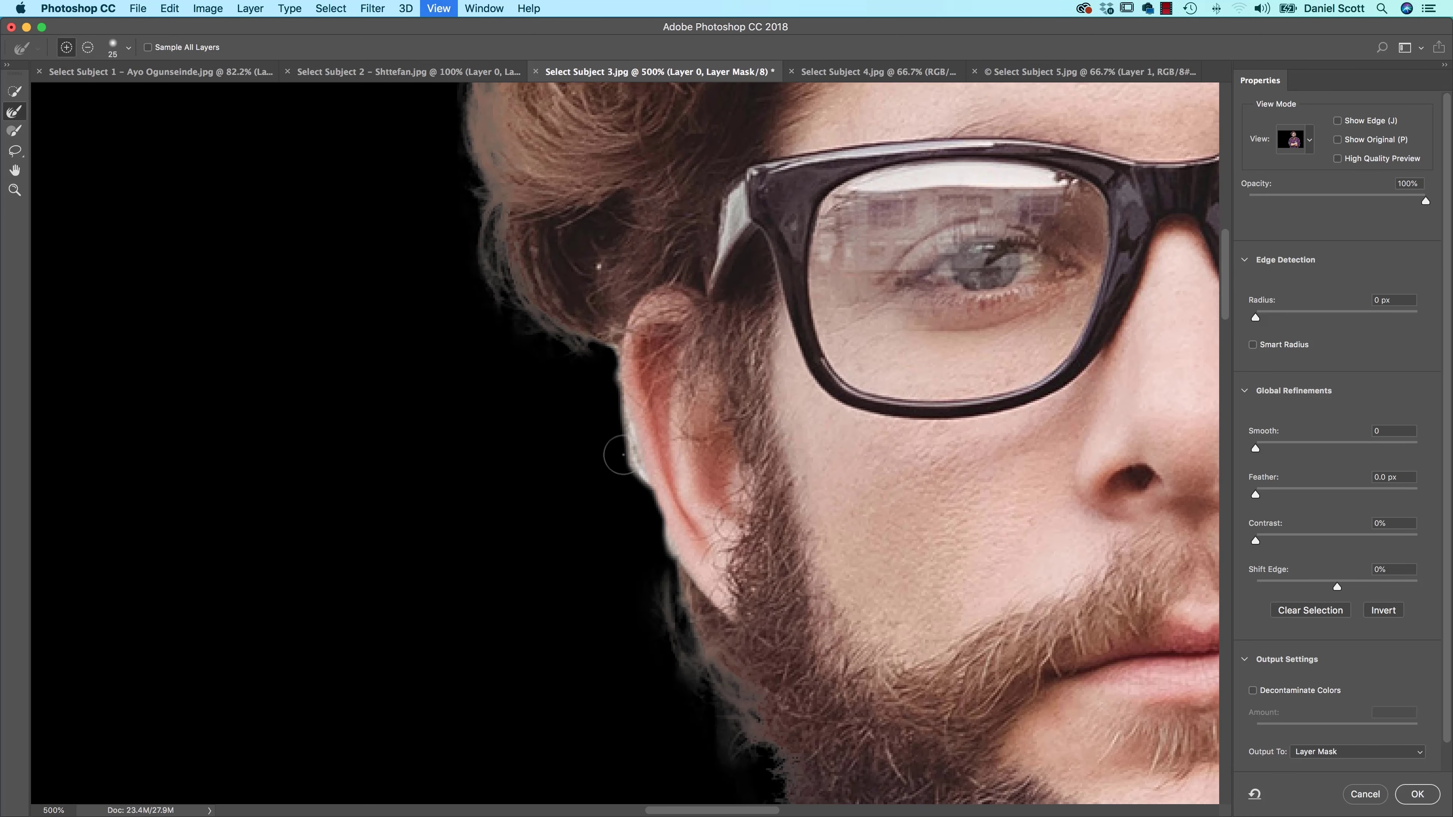
pyautogui.press('super+plus')
pyautogui.press('super+plus')
pyautogui.moveTo(612, 400); pyautogui.dragTo(616, 535)
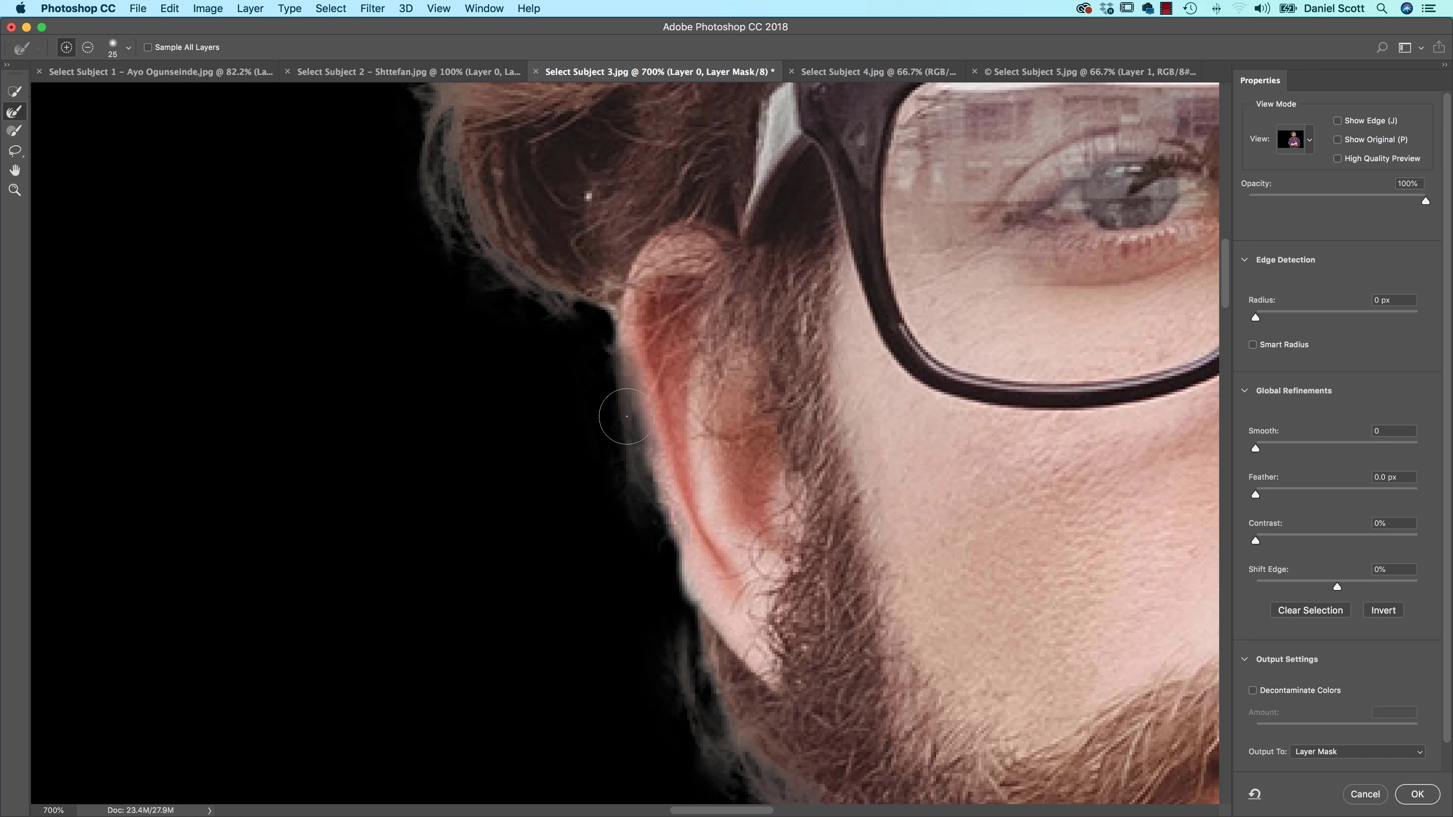
pyautogui.press('super+z')
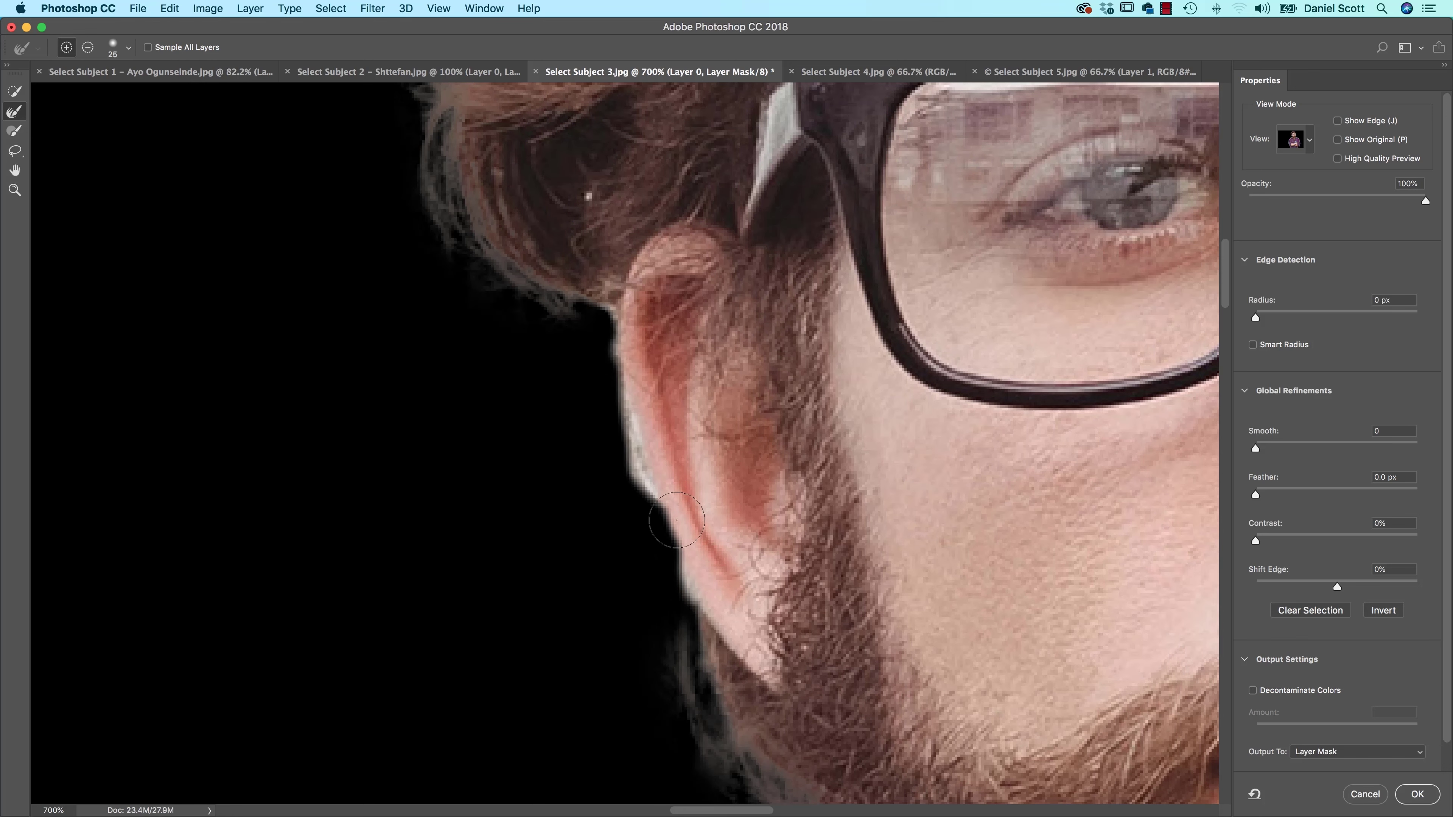
# Subtract the light fringe along that ear's outer edge from the selection with a 10 px Brush.
pyautogui.click(15, 131)
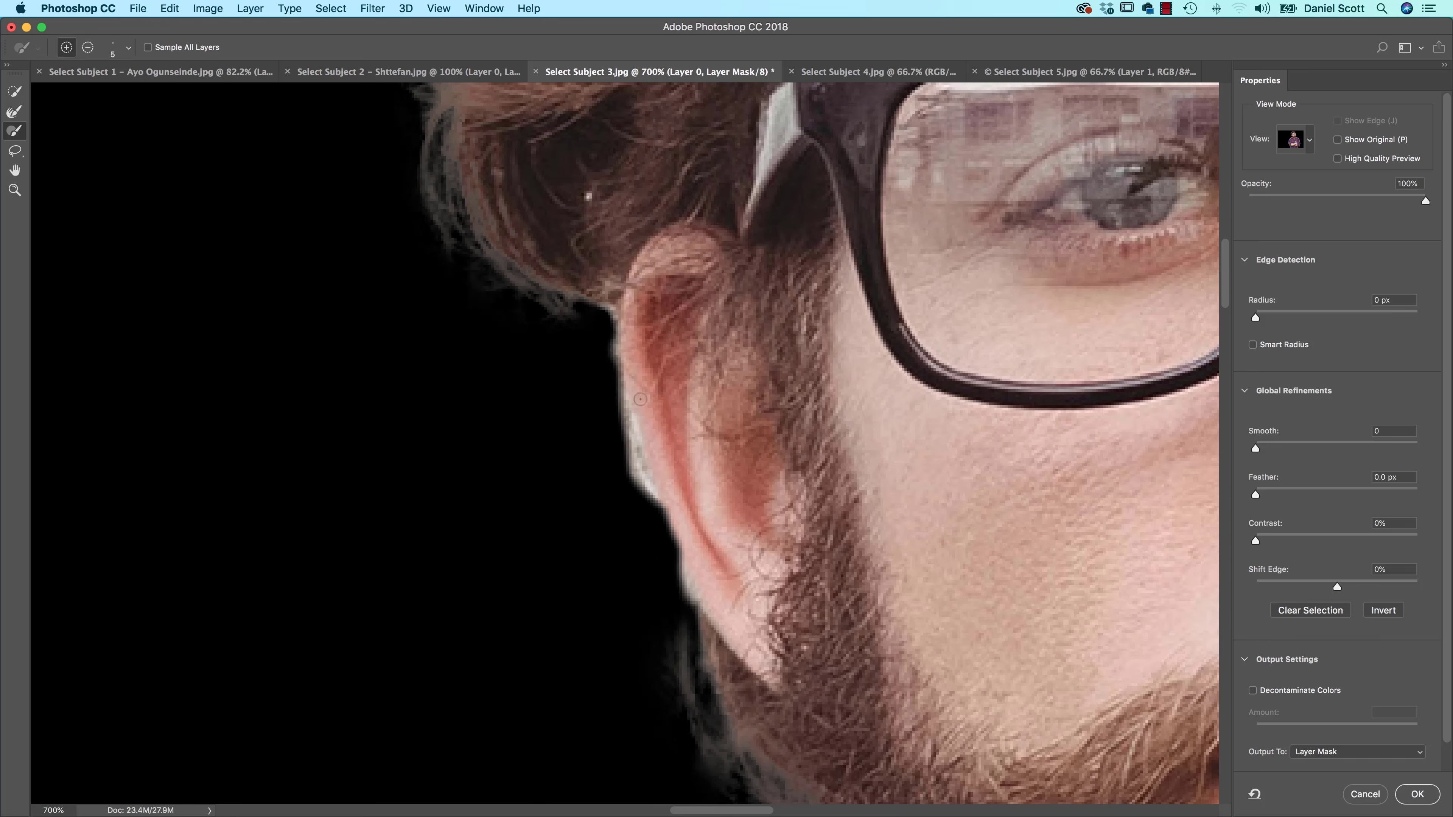
pyautogui.press('alt')
pyautogui.press(']')
pyautogui.press(']')
pyautogui.press('alt')
pyautogui.moveTo(603, 352); pyautogui.dragTo(639, 472)
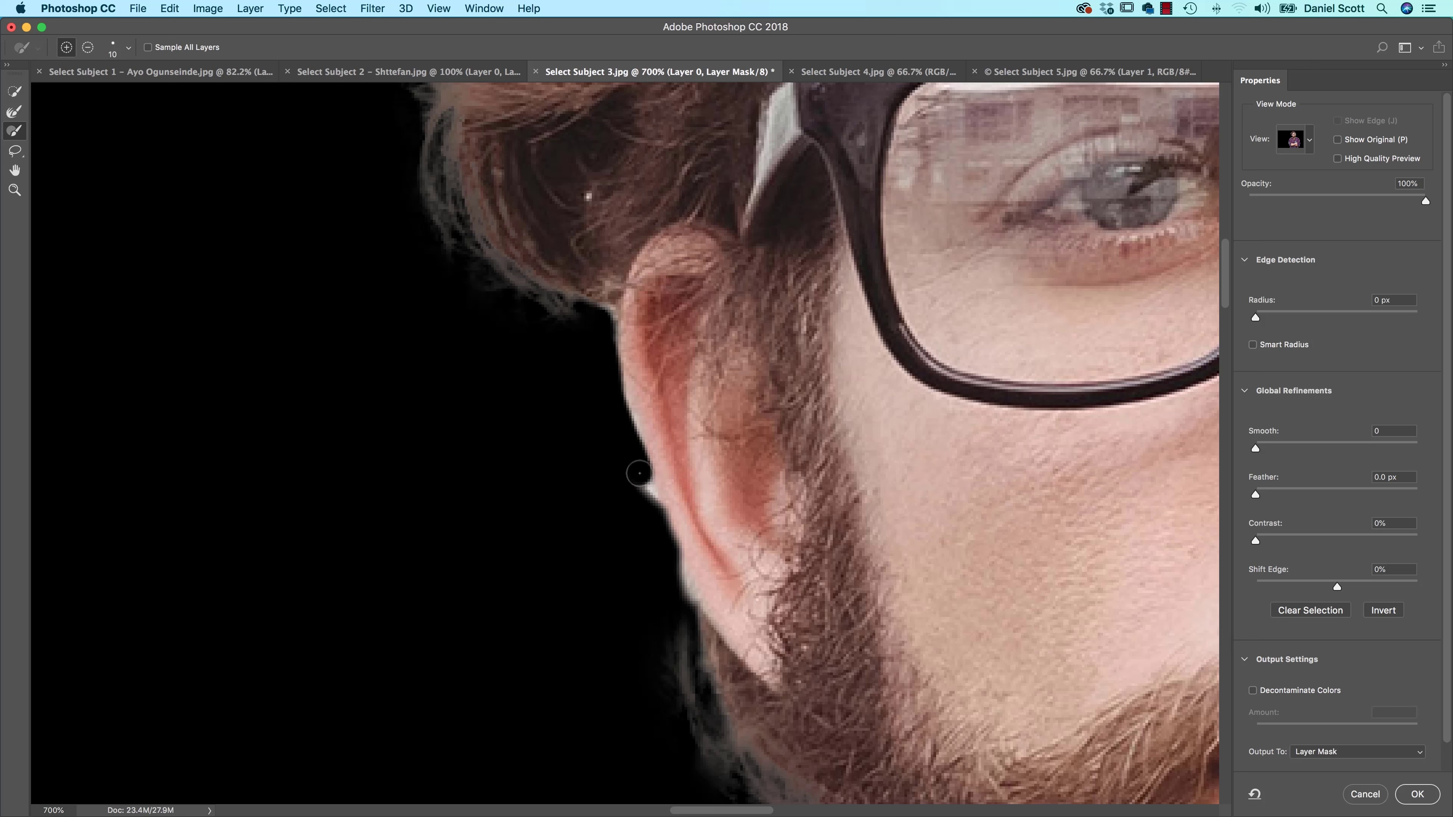
pyautogui.press('alt')
pyautogui.moveTo(604, 342)
pyautogui.mouseDown()
pyautogui.moveTo(677, 610)
pyautogui.moveTo(666, 561)
pyautogui.mouseUp()
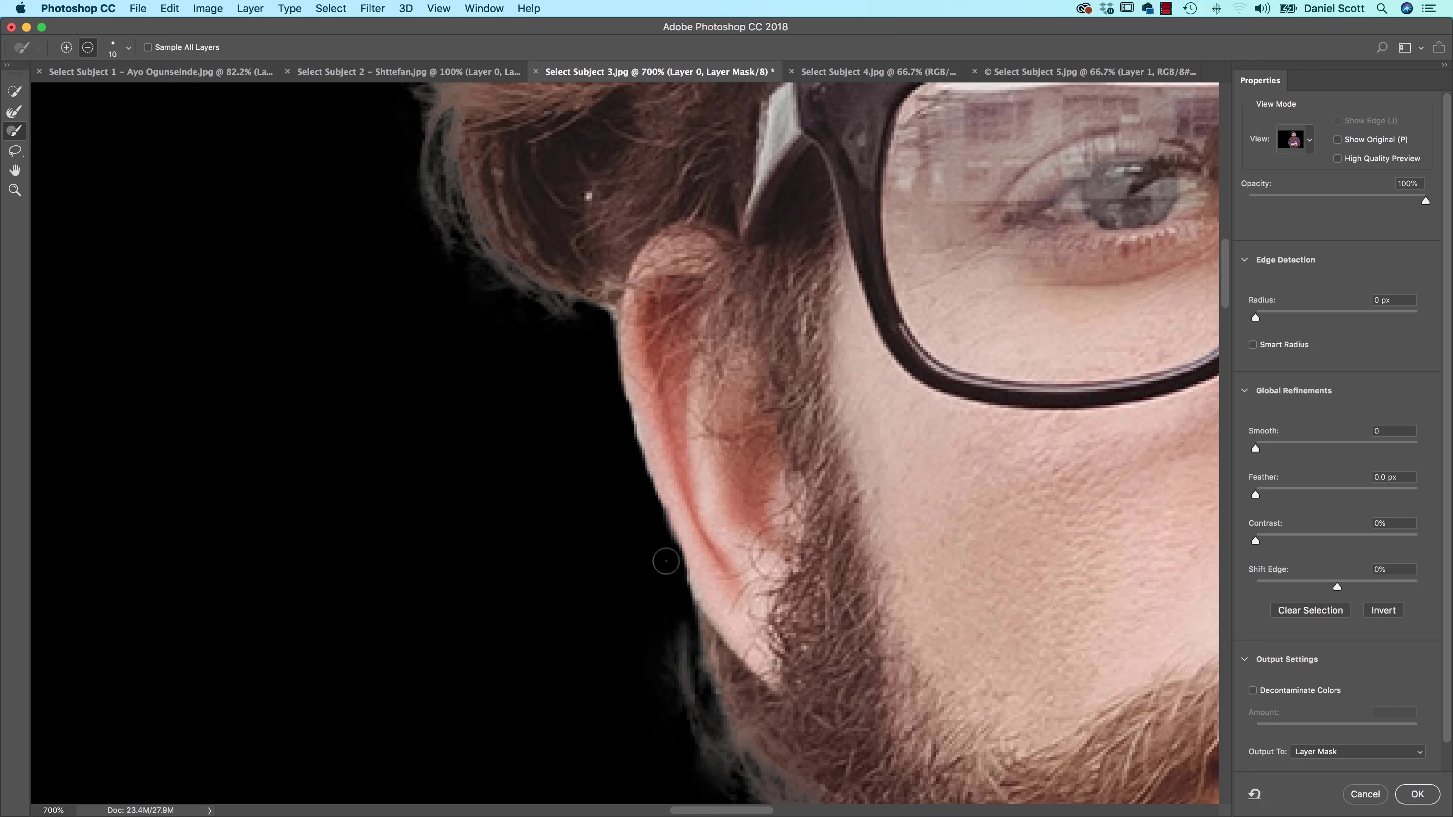
# Check the whole cutout and apply the Select and Mask refinement to the layer mask.
pyautogui.press('super+minus')
pyautogui.press('super+minus')
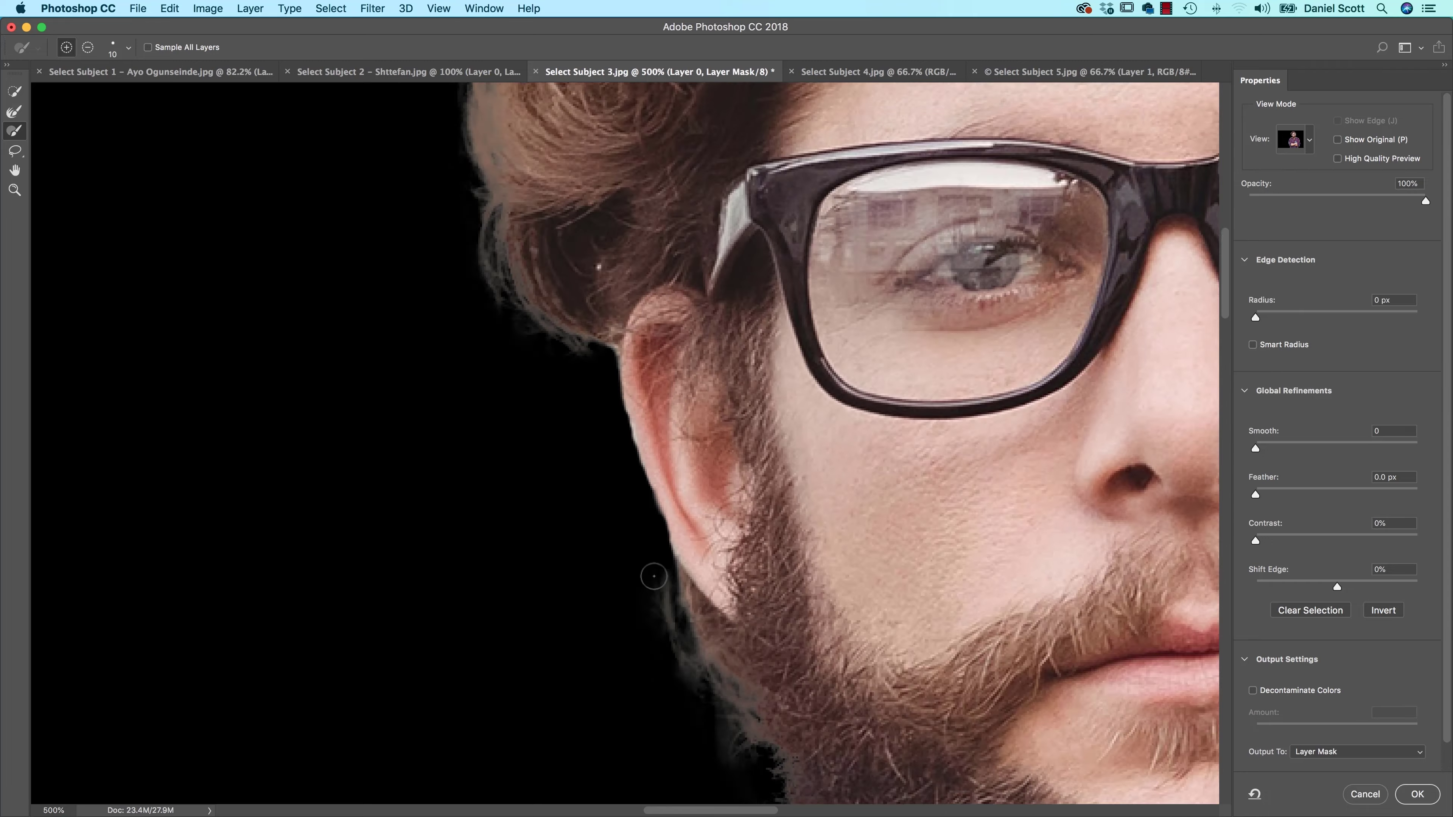
pyautogui.press('super+minus')
pyautogui.press('super+minus')
pyautogui.press('super+minus')
pyautogui.press('super+minus')
pyautogui.moveTo(891, 540); pyautogui.dragTo(865, 378)
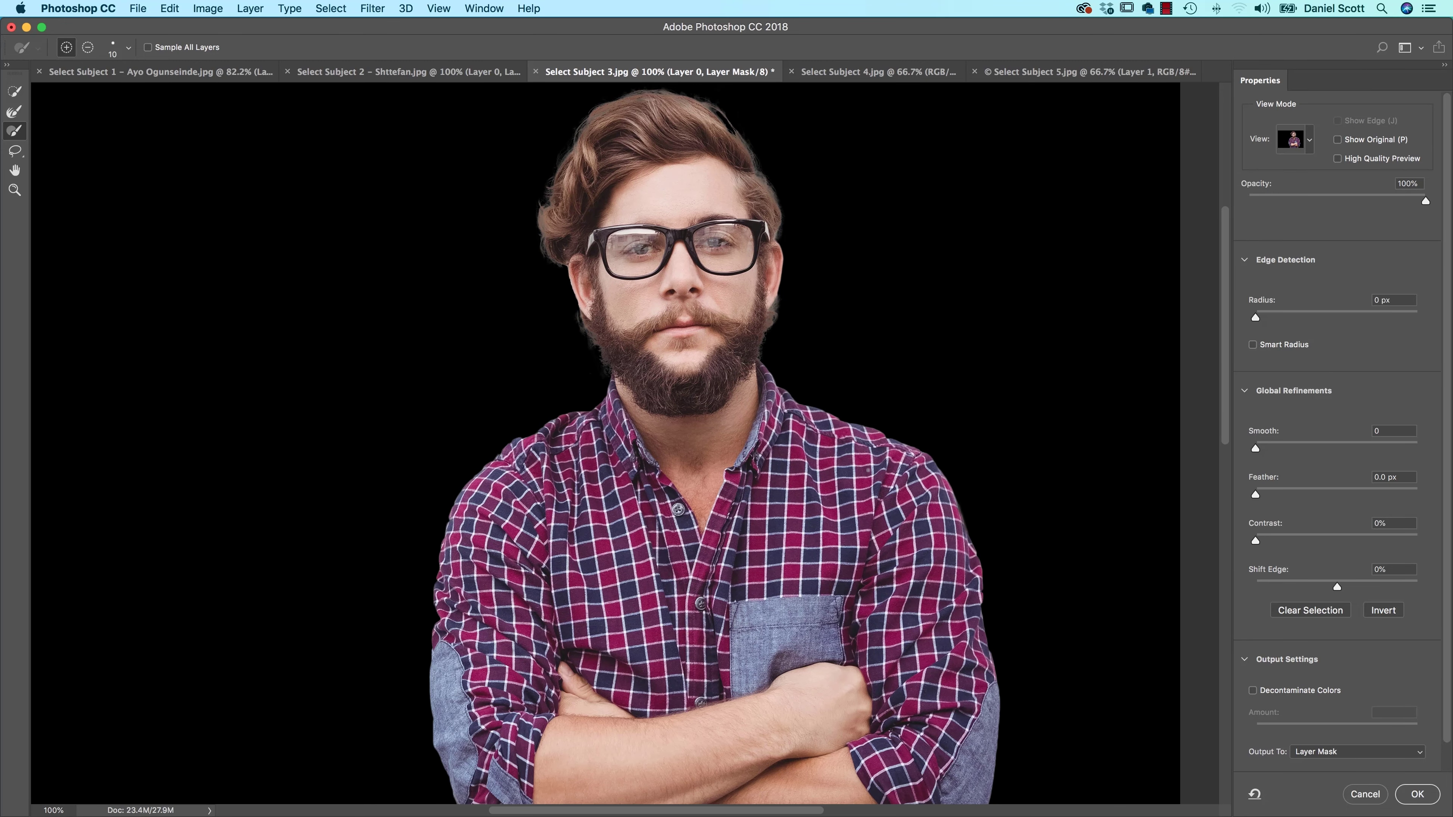
pyautogui.click(1417, 795)
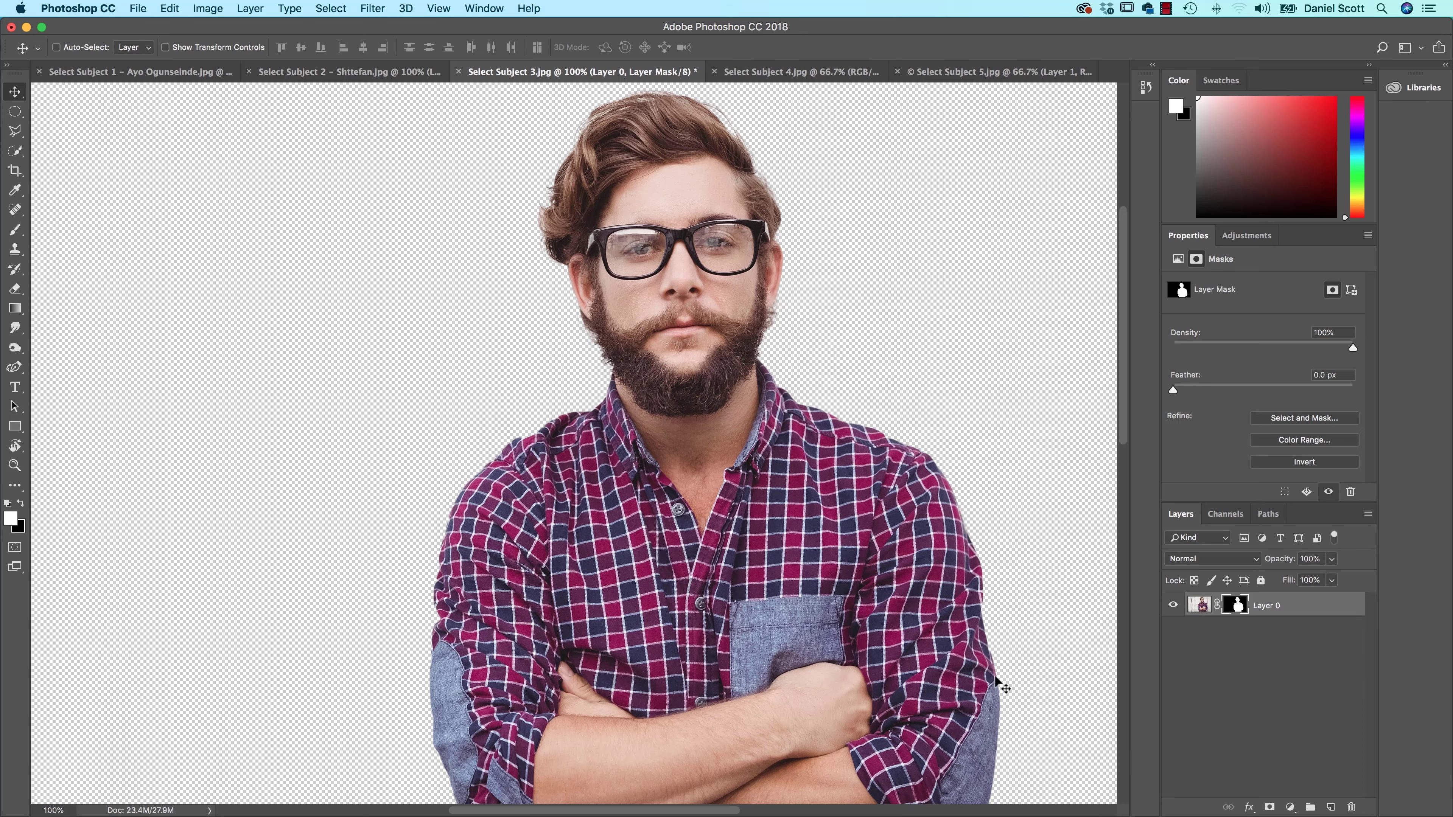
pyautogui.moveTo(936, 342); pyautogui.dragTo(938, 502)
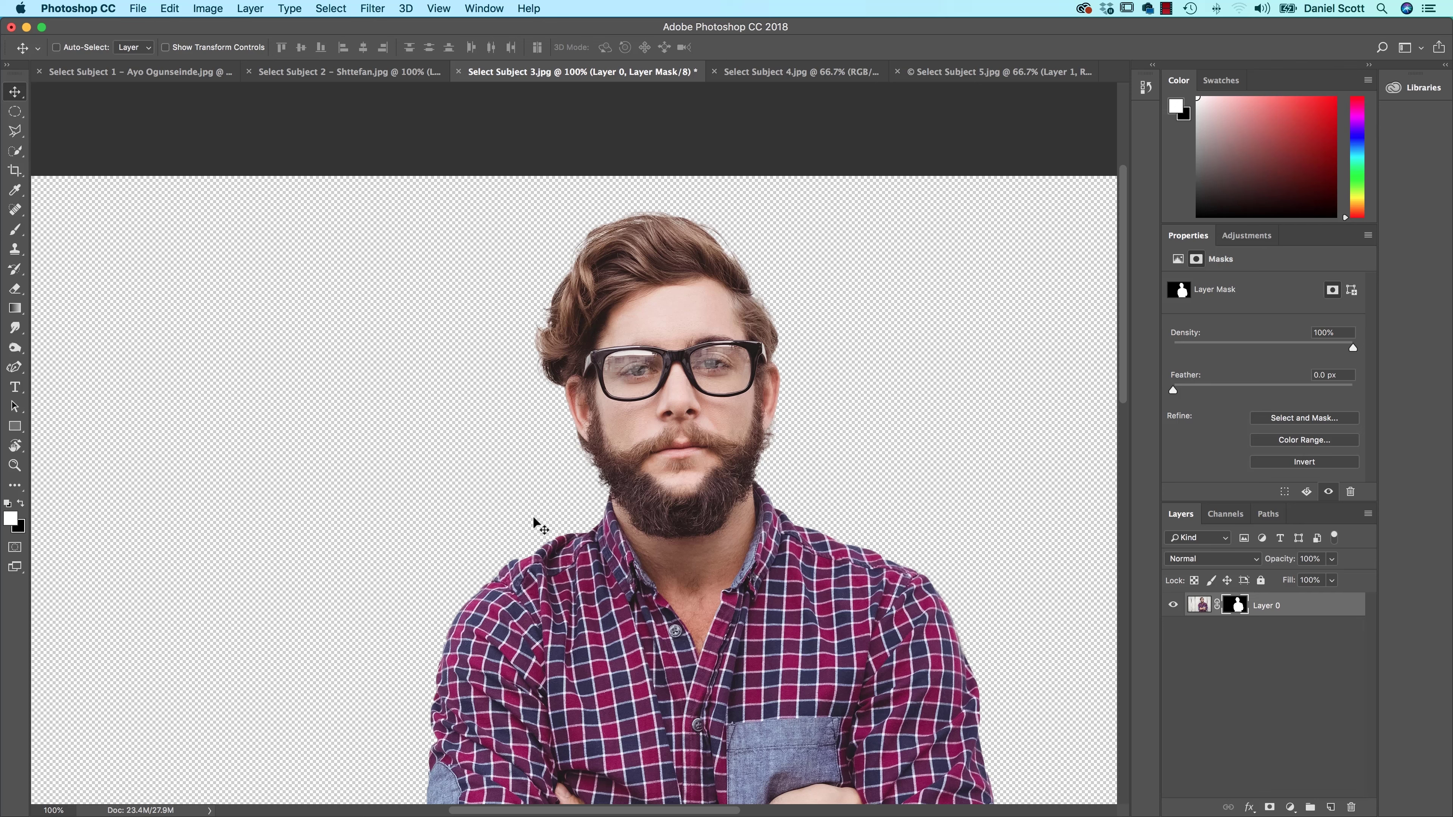
# Try to copy the bearded man from Select Subject 3.jpg into the wall document while his layer mask is active.
pyautogui.click(996, 71)
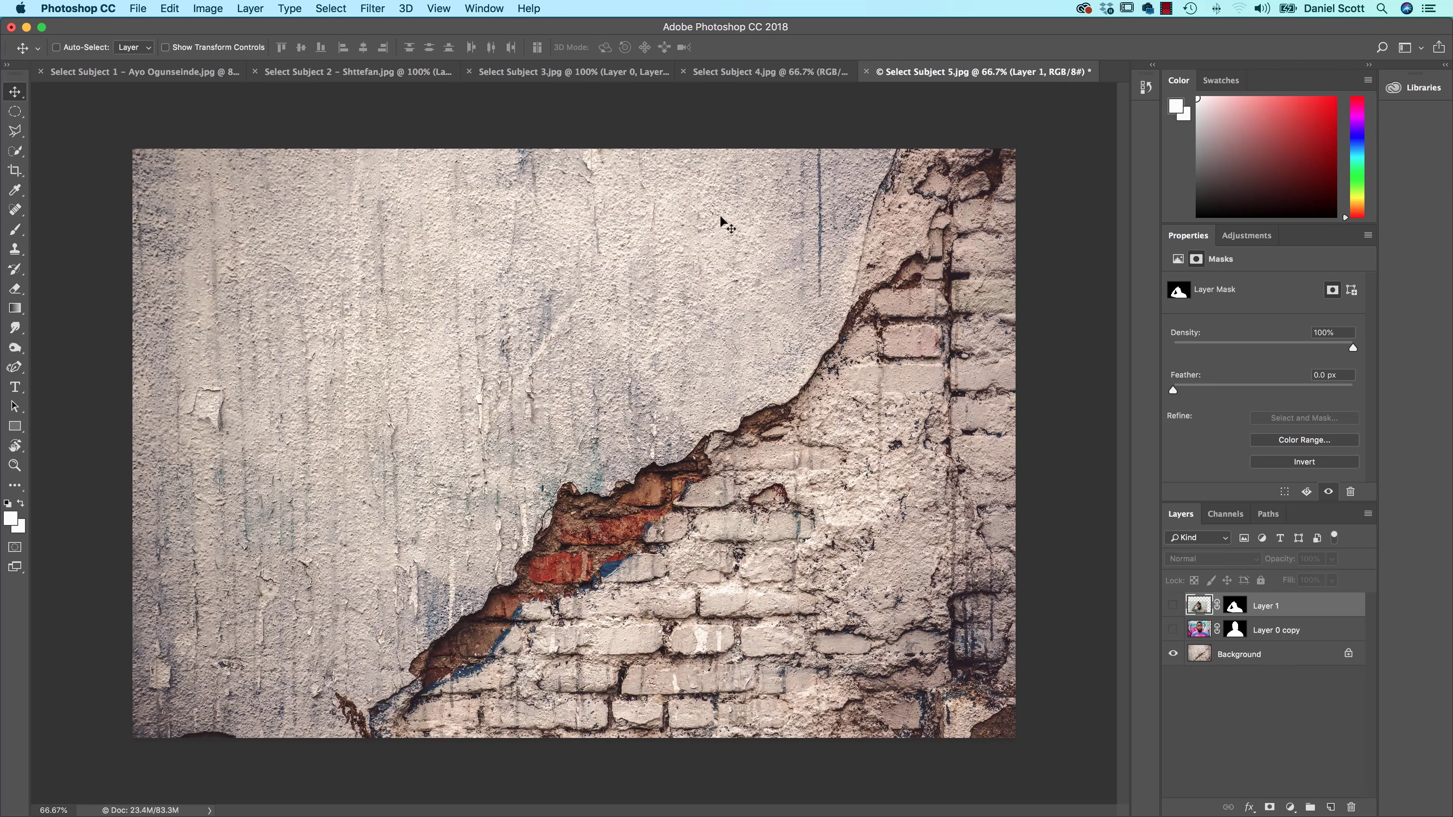
pyautogui.click(529, 71)
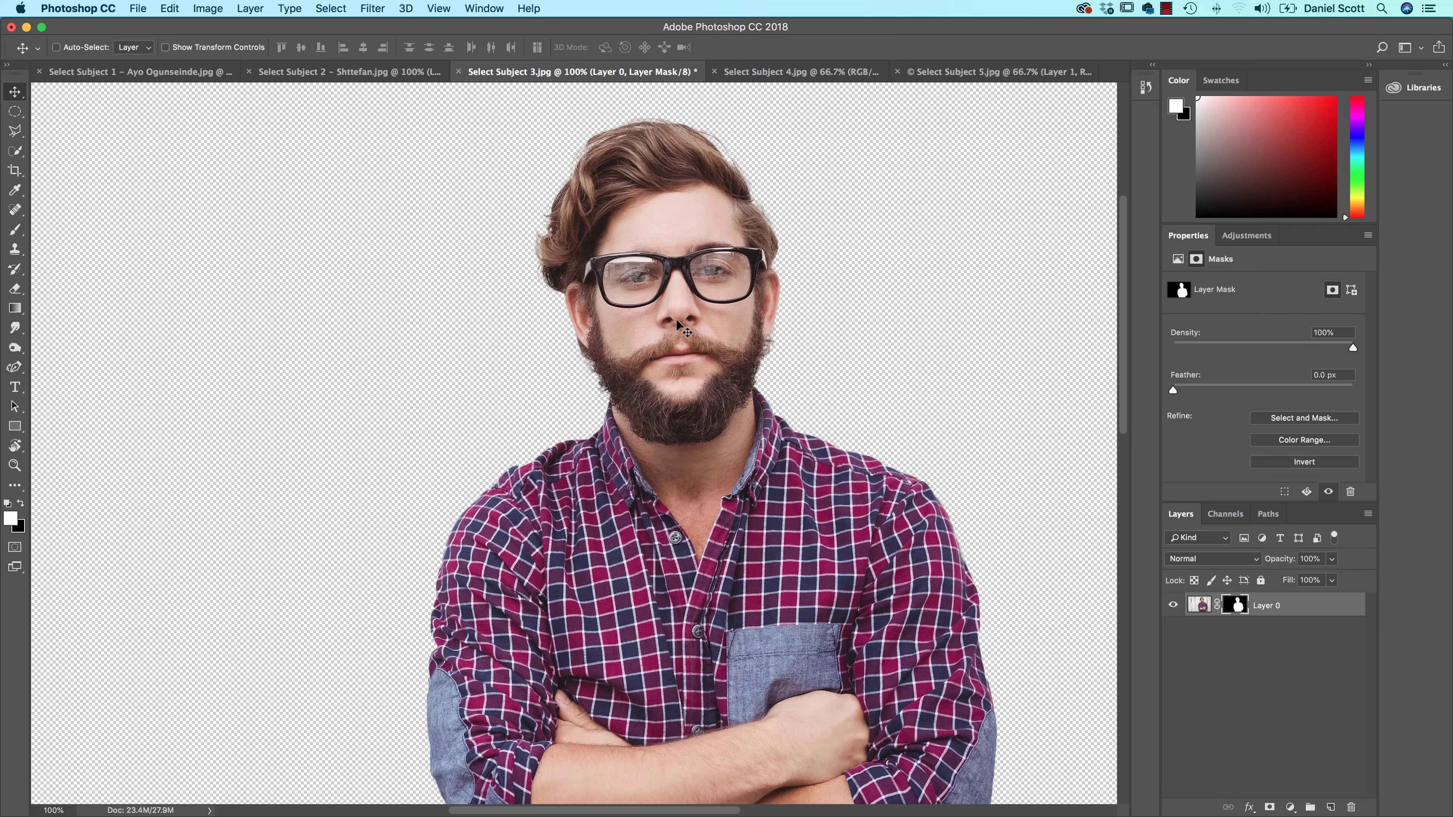
pyautogui.press('super+a')
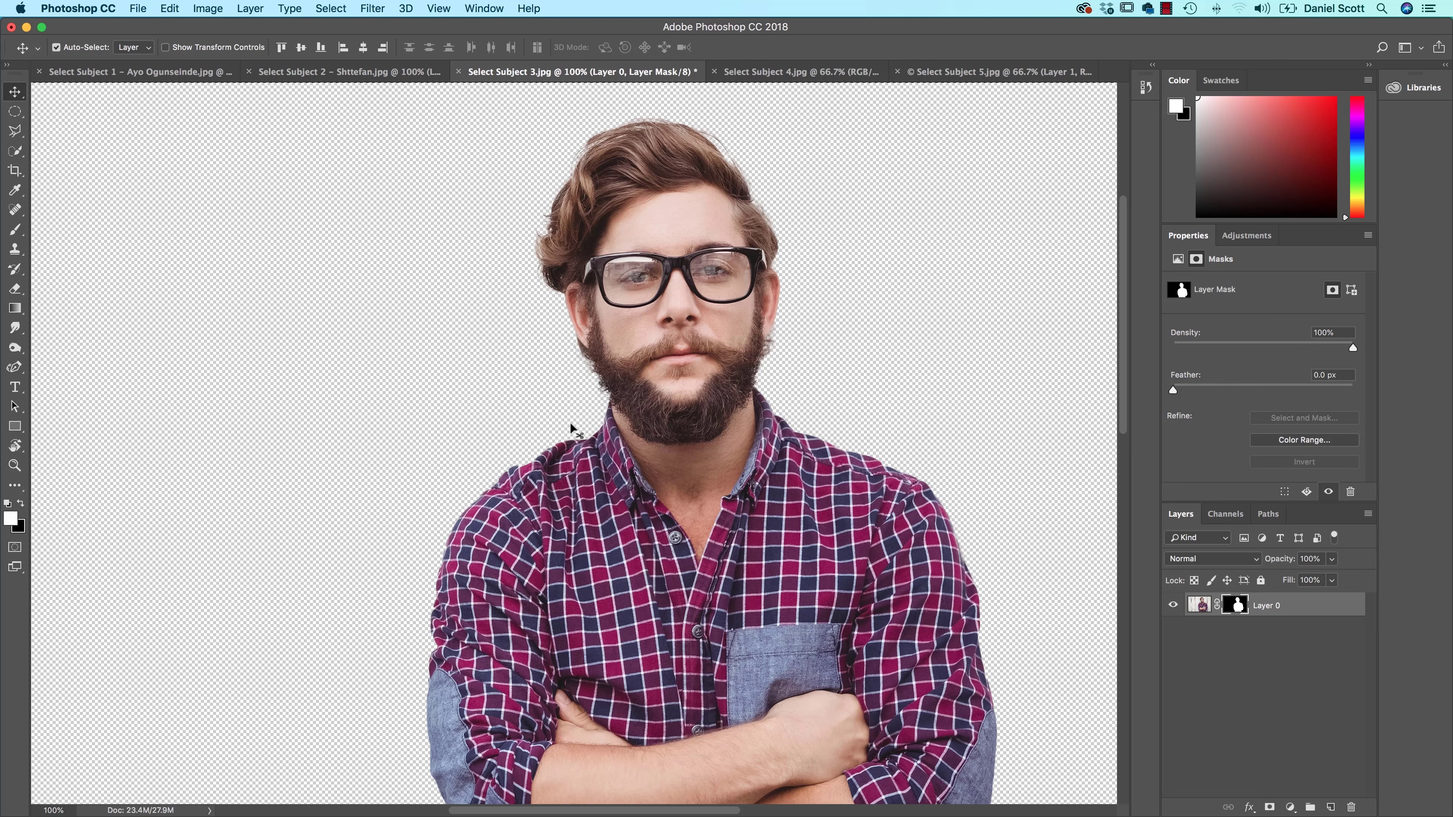
pyautogui.click(1069, 67)
pyautogui.press('super+v')
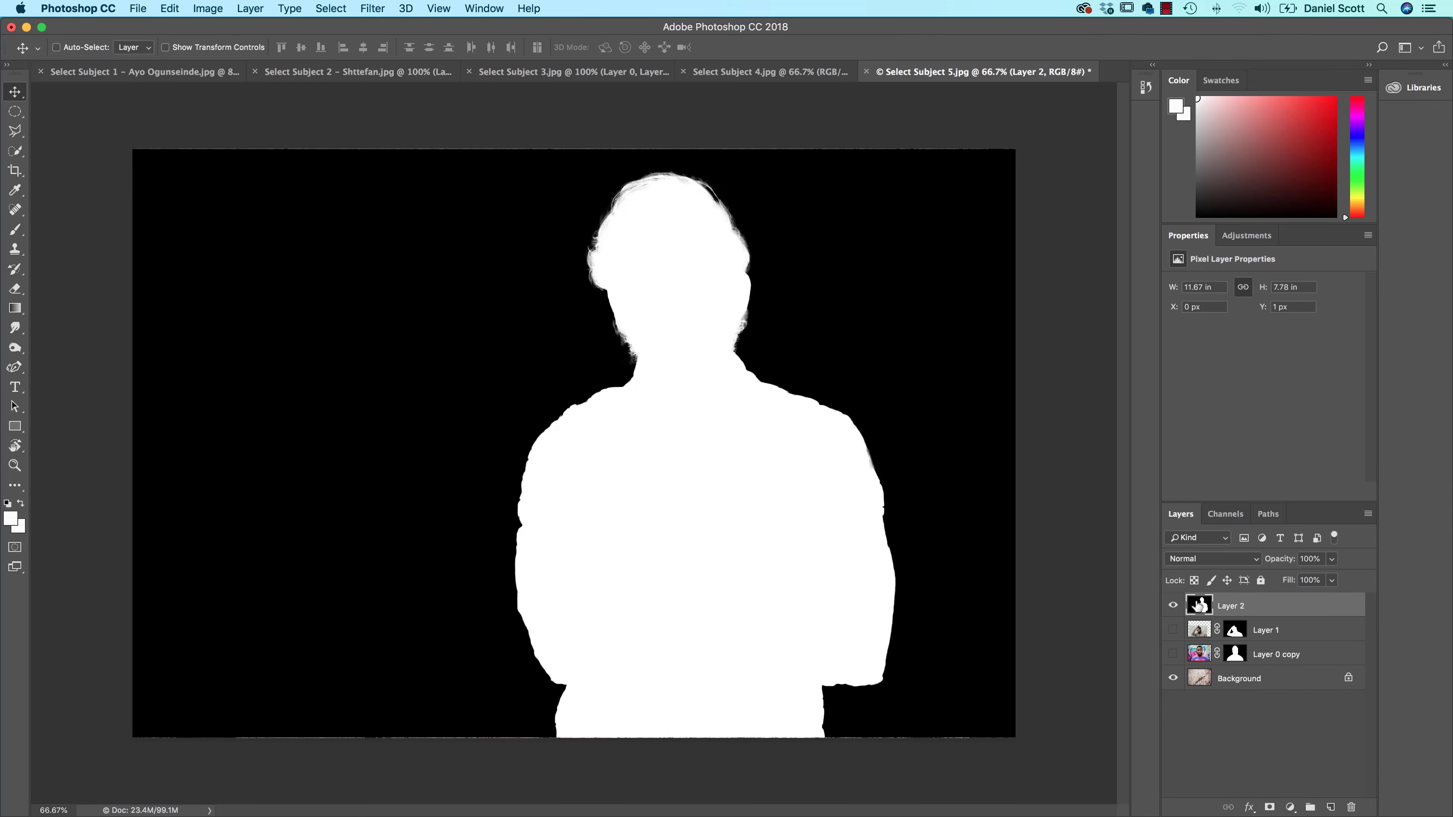
pyautogui.press('super+z')
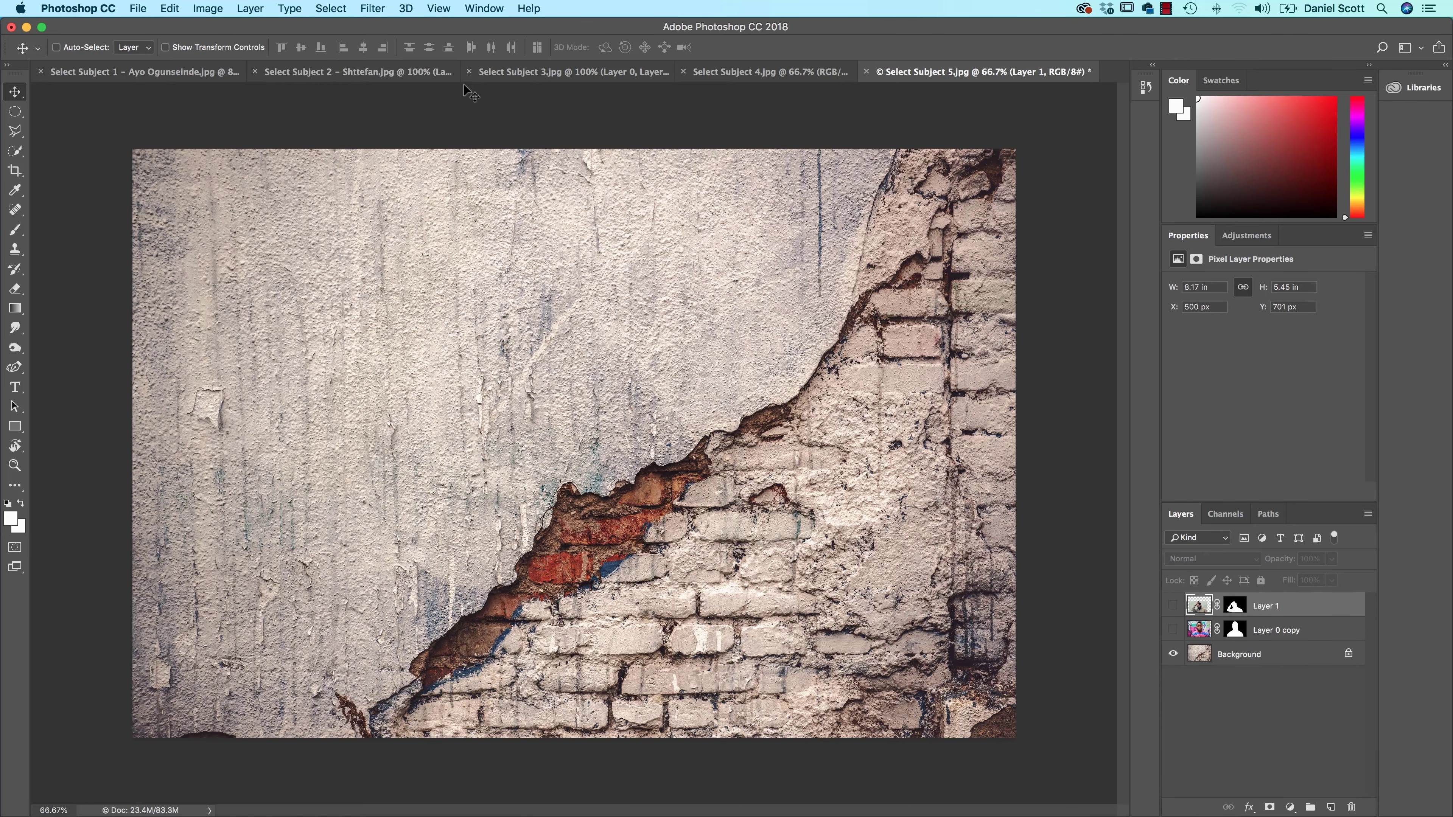
# Copy Layer 0 of Select Subject 3.jpg with its image thumbnail active instead of the mask, and paste it into Select Subject 5.jpg.
pyautogui.click(539, 72)
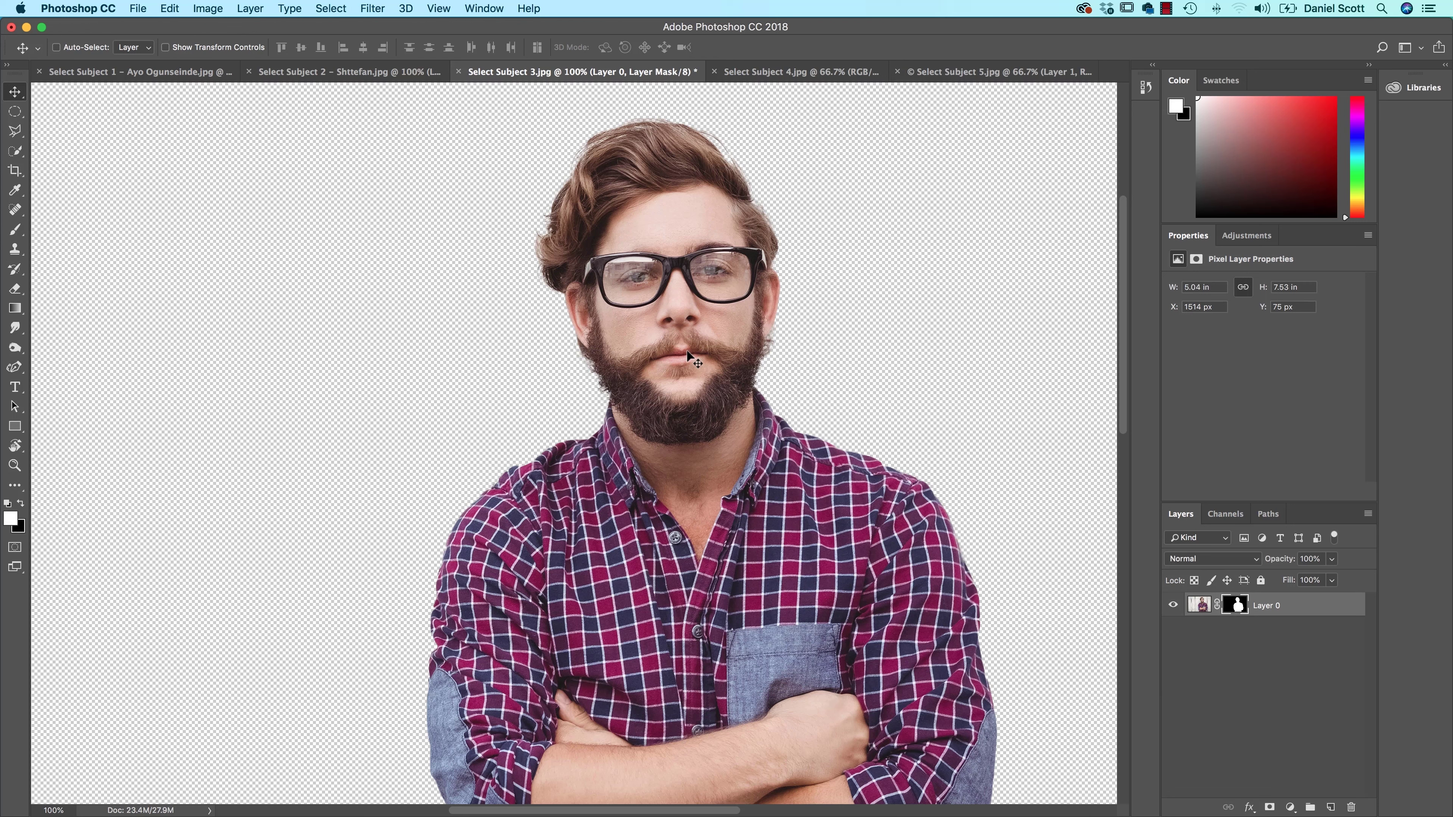
pyautogui.click(338, 7)
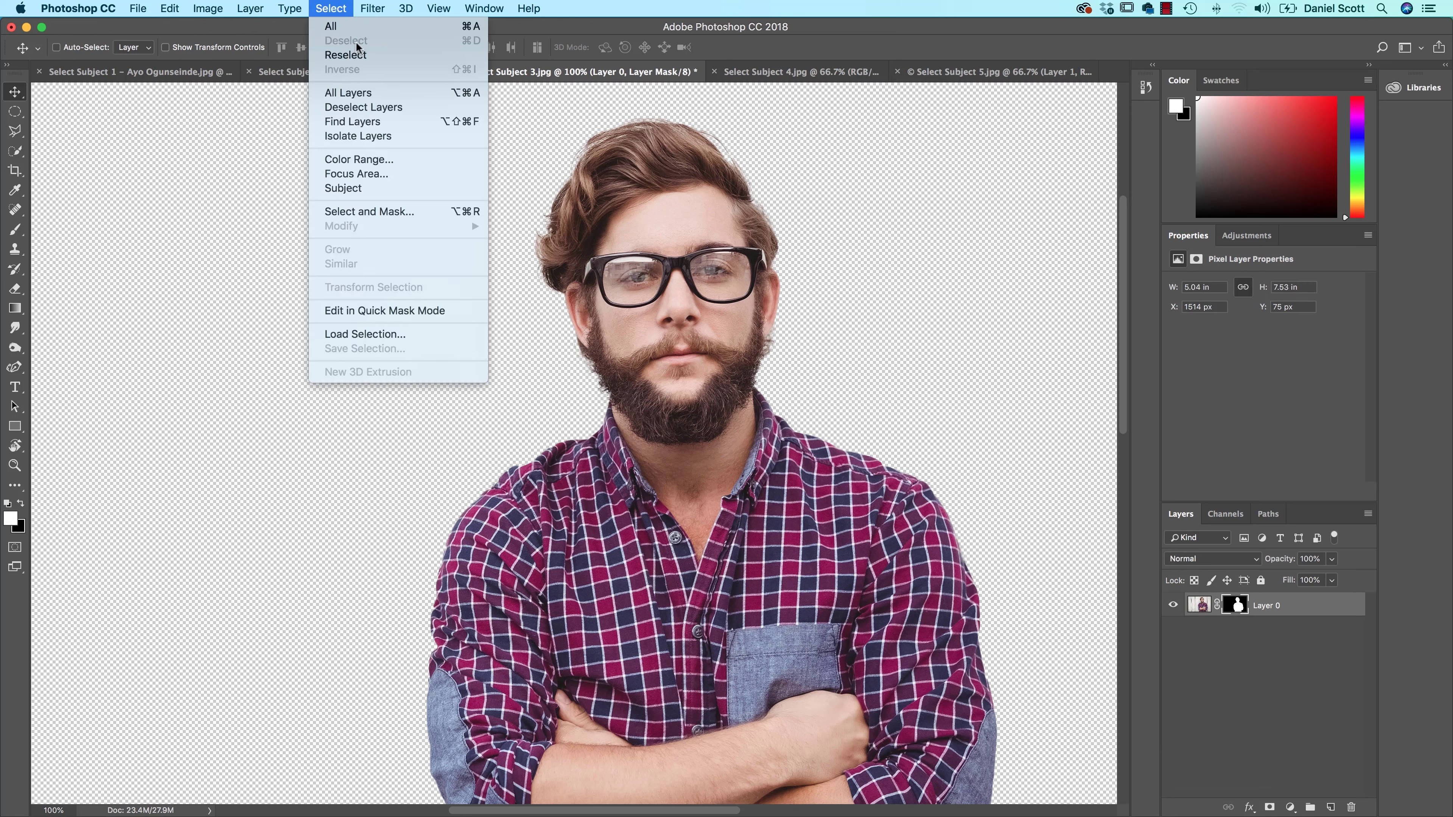
pyautogui.click(340, 10)
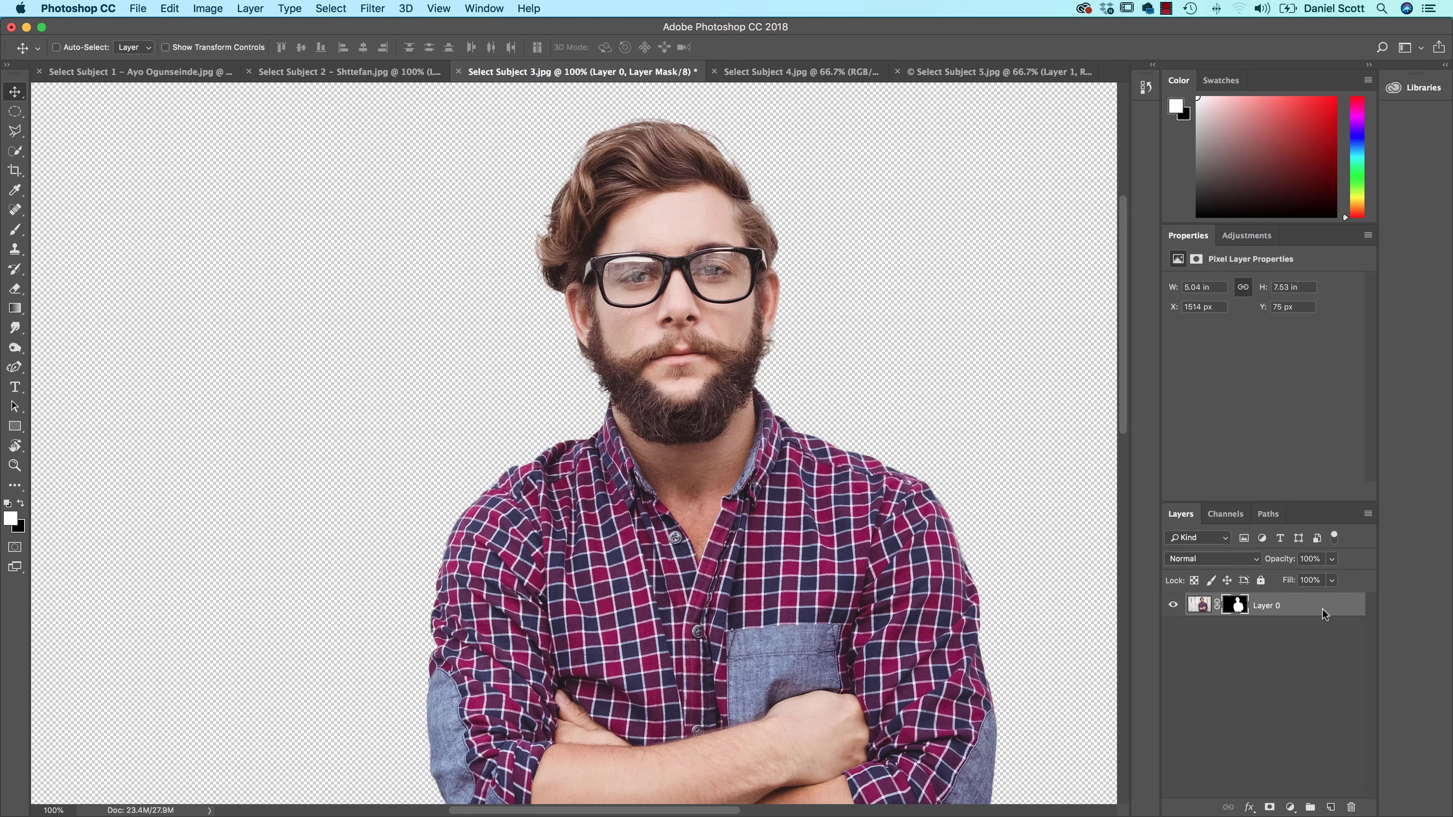
pyautogui.click(1200, 605)
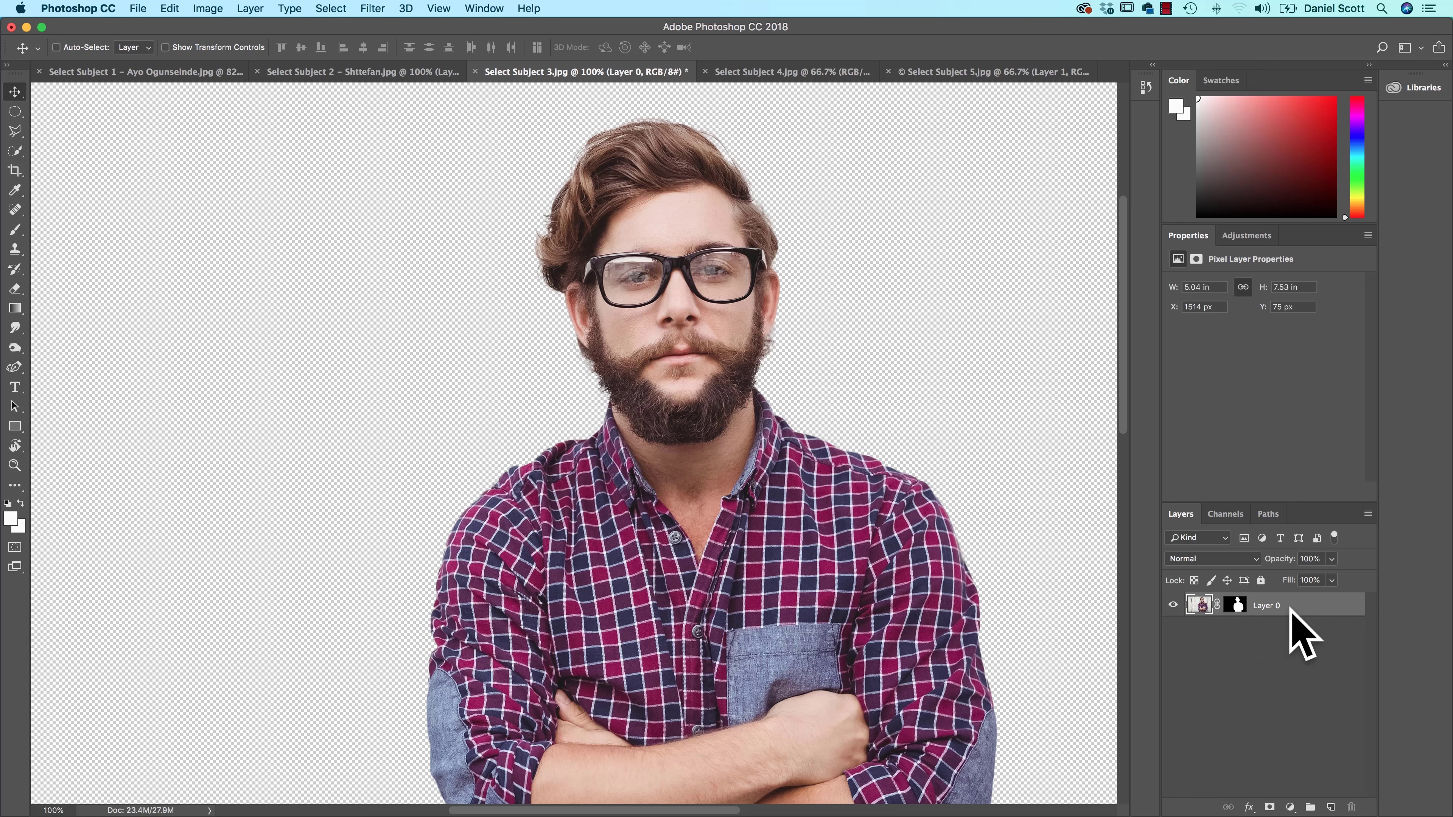
pyautogui.click(173, 7)
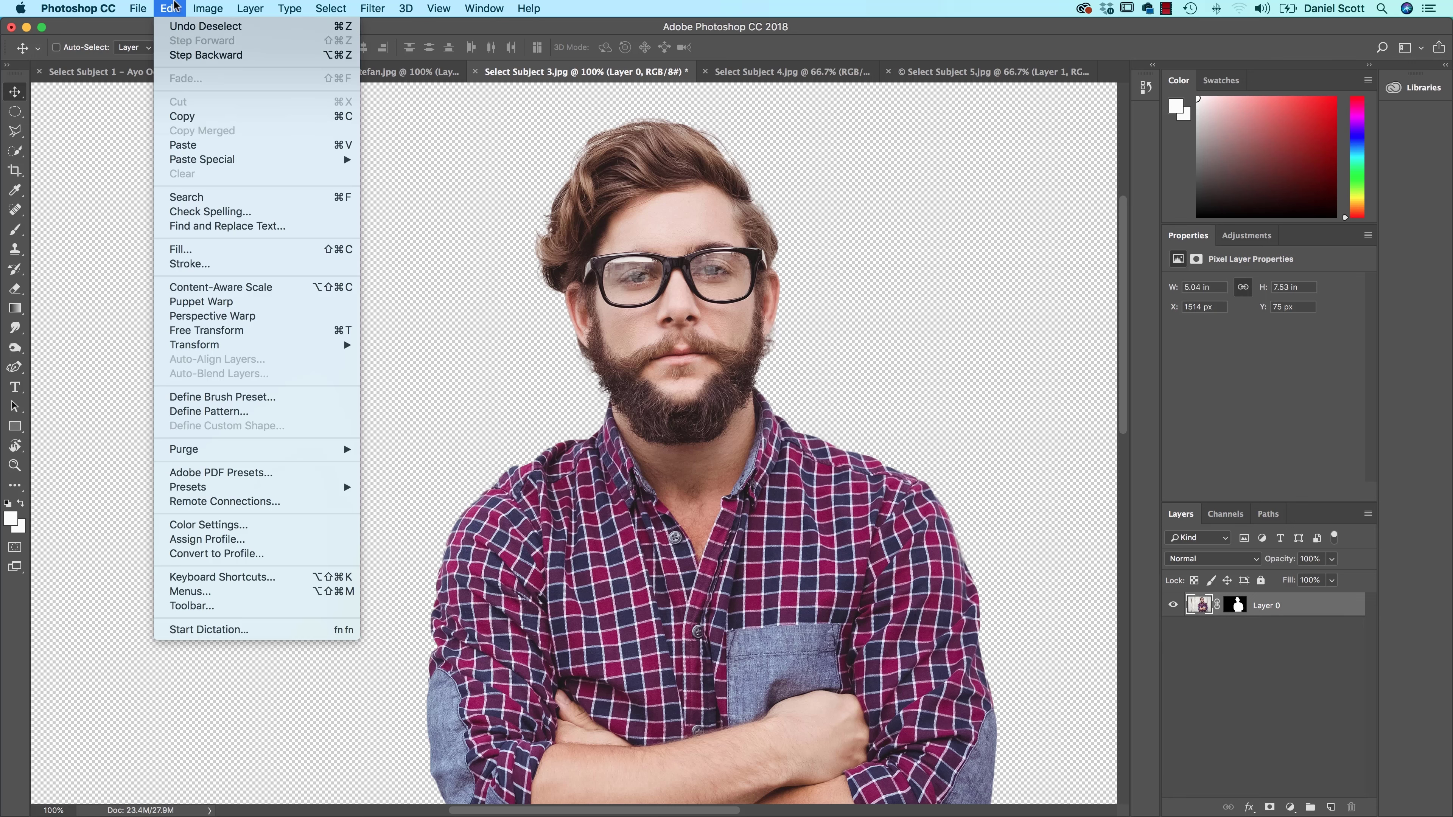
pyautogui.click(193, 117)
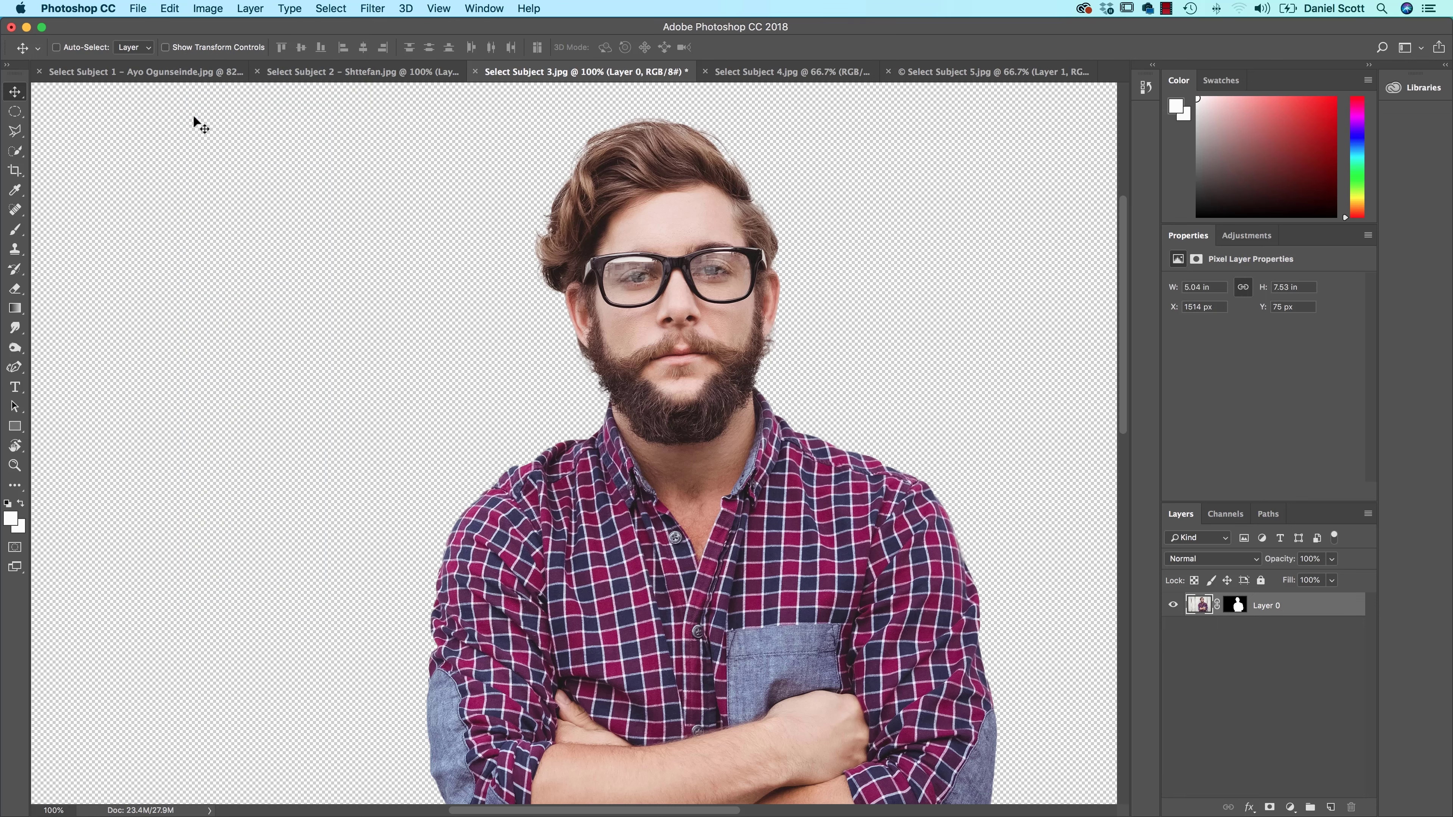
pyautogui.click(1016, 73)
pyautogui.press('super+v')
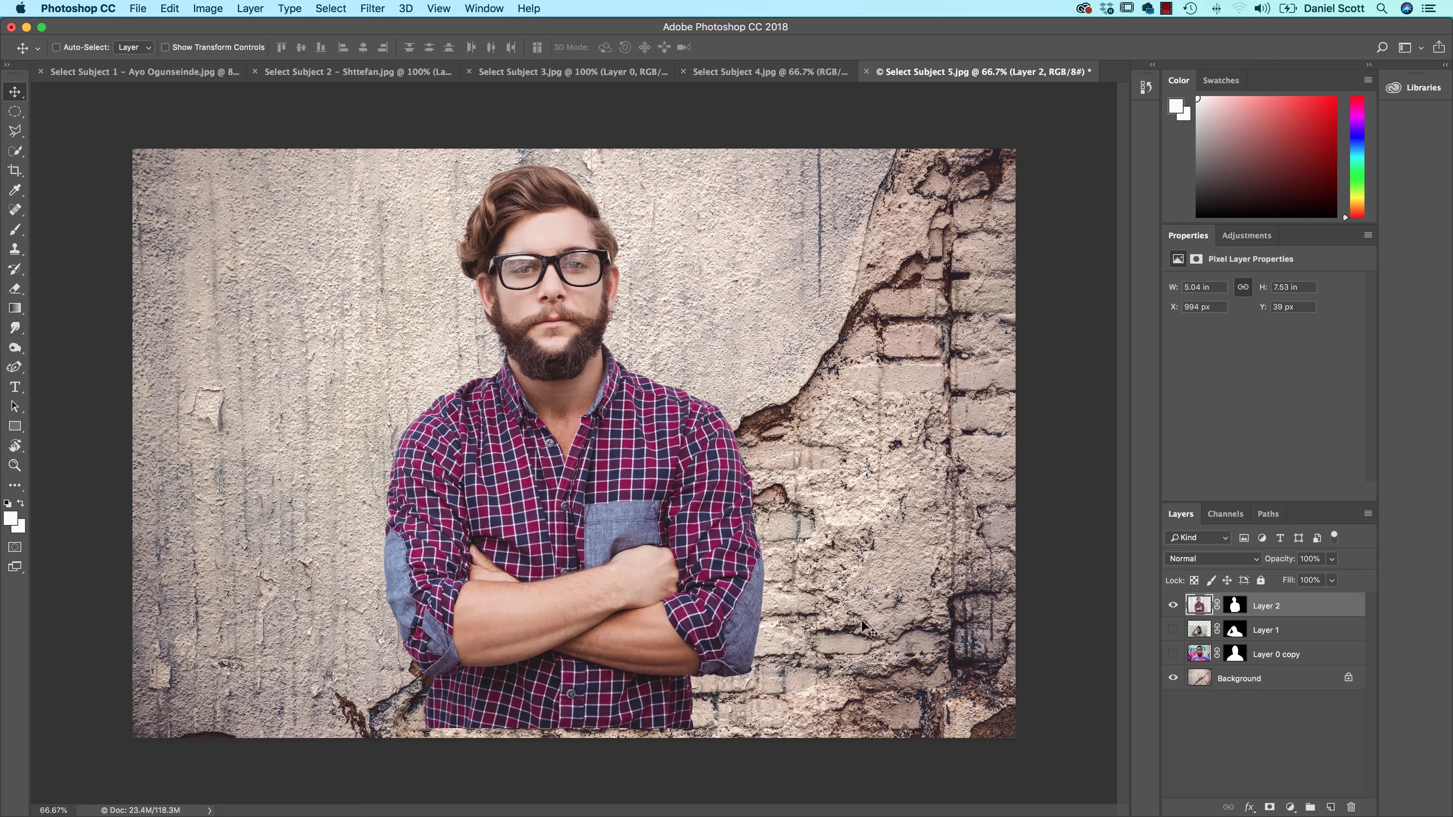
# Position the pasted man against the wall at about X 1083 px, Y 76 px, with his shirt reaching the image's lower edge.
pyautogui.moveTo(675, 519); pyautogui.dragTo(687, 529)
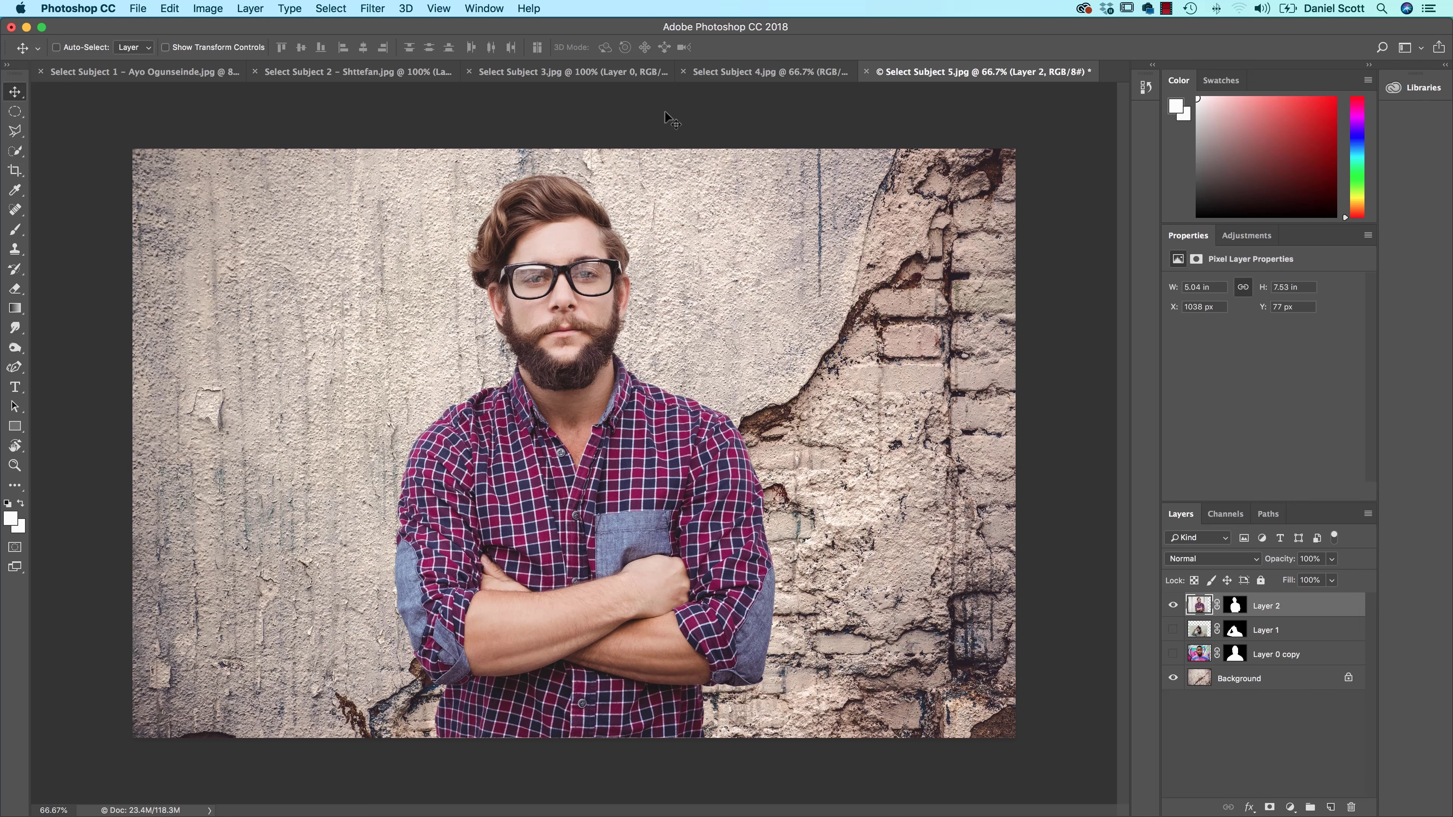
pyautogui.moveTo(673, 450); pyautogui.dragTo(682, 454)
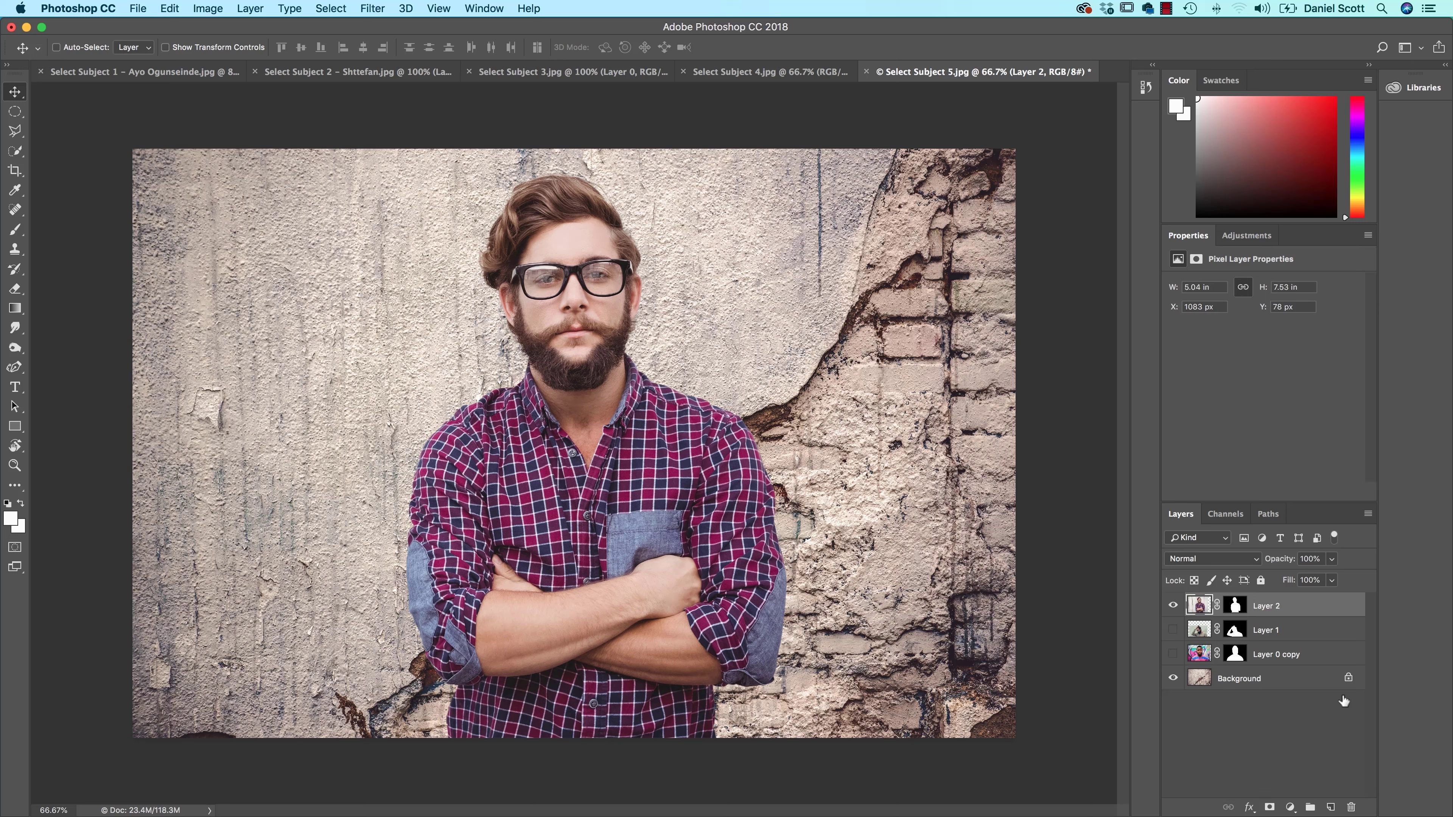
pyautogui.click(1250, 807)
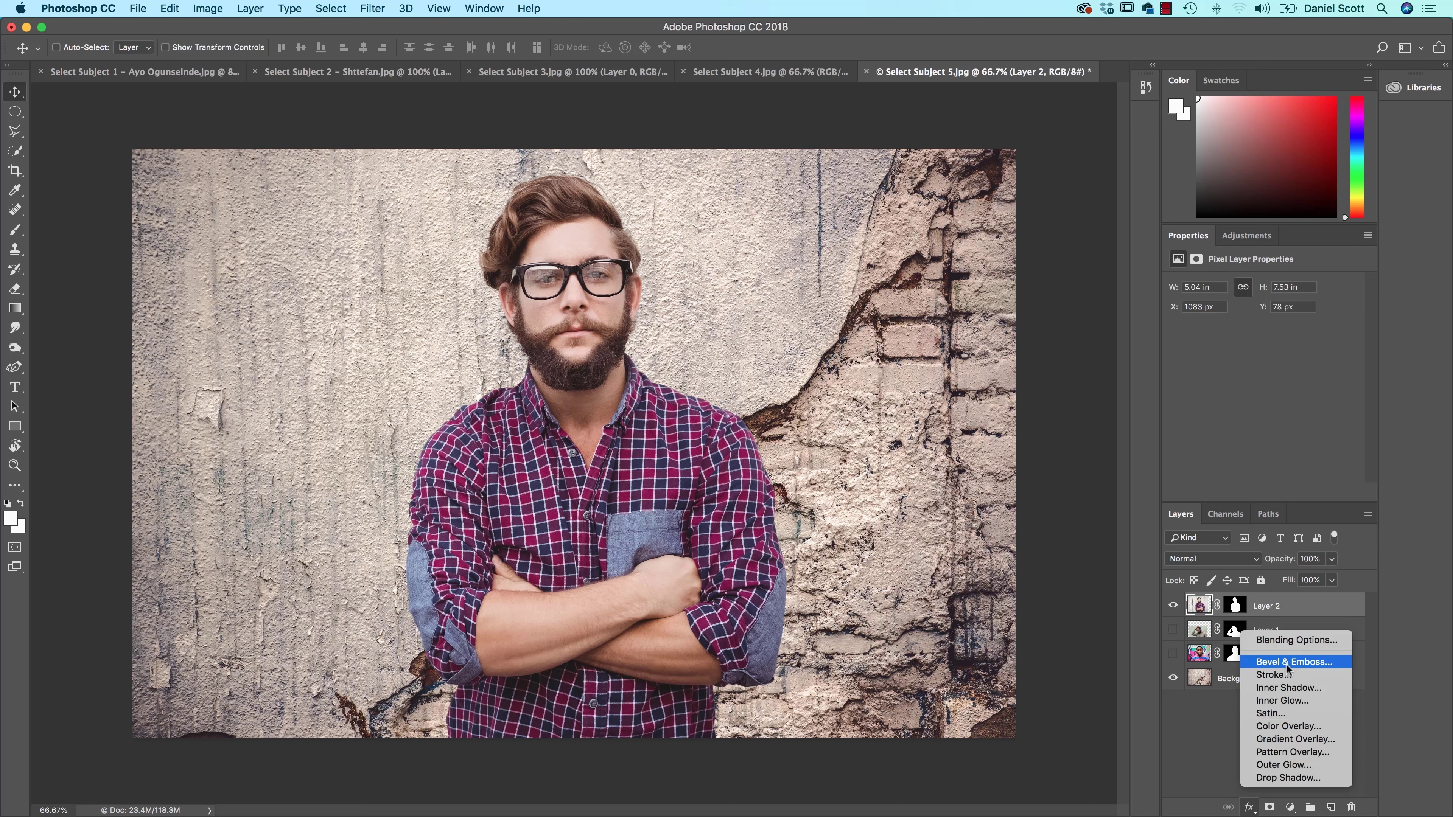
pyautogui.click(1051, 509)
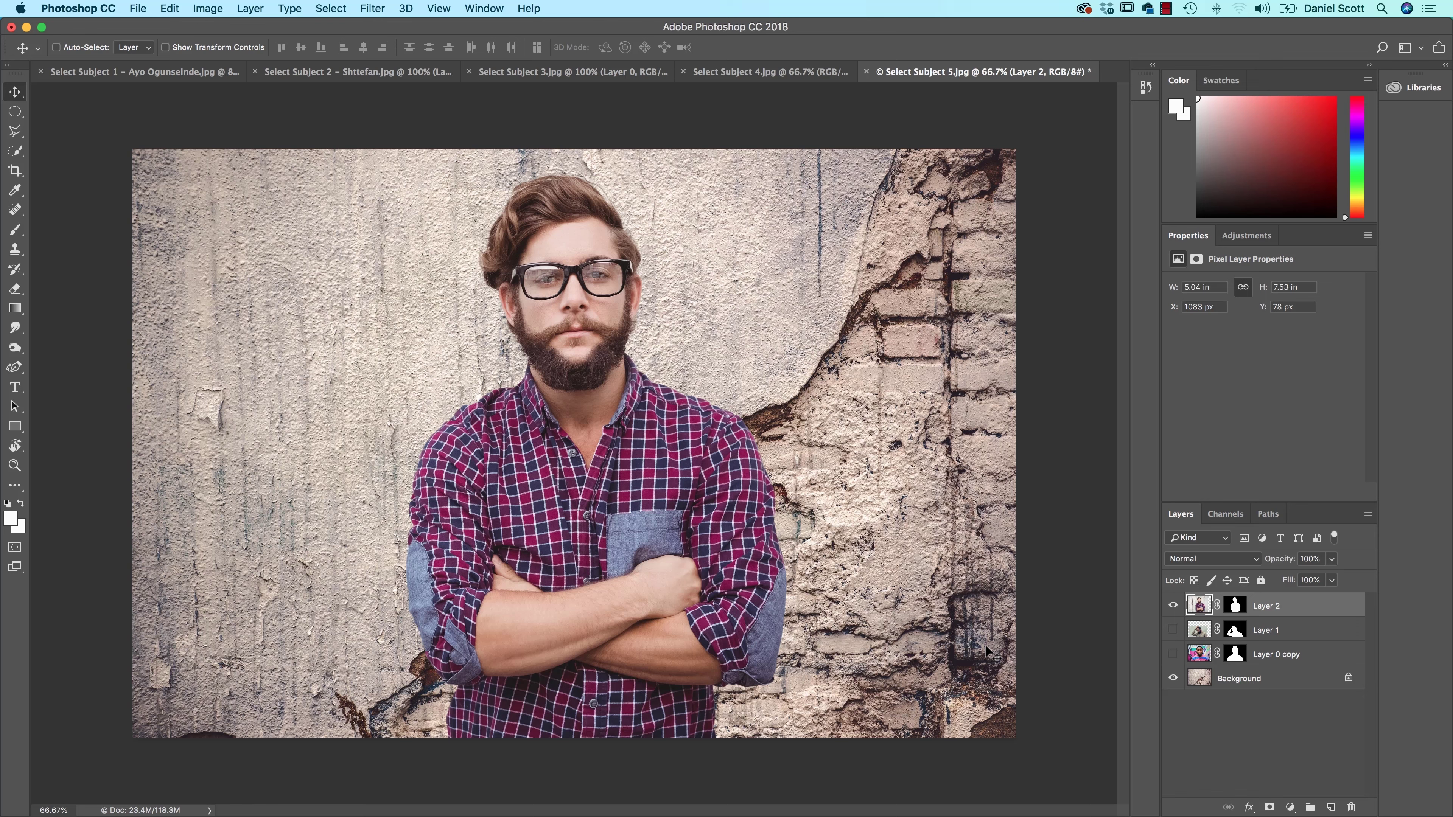
# Select the man in the blue shirt in Select Subject 4.jpg with Select Subject.
pyautogui.click(798, 73)
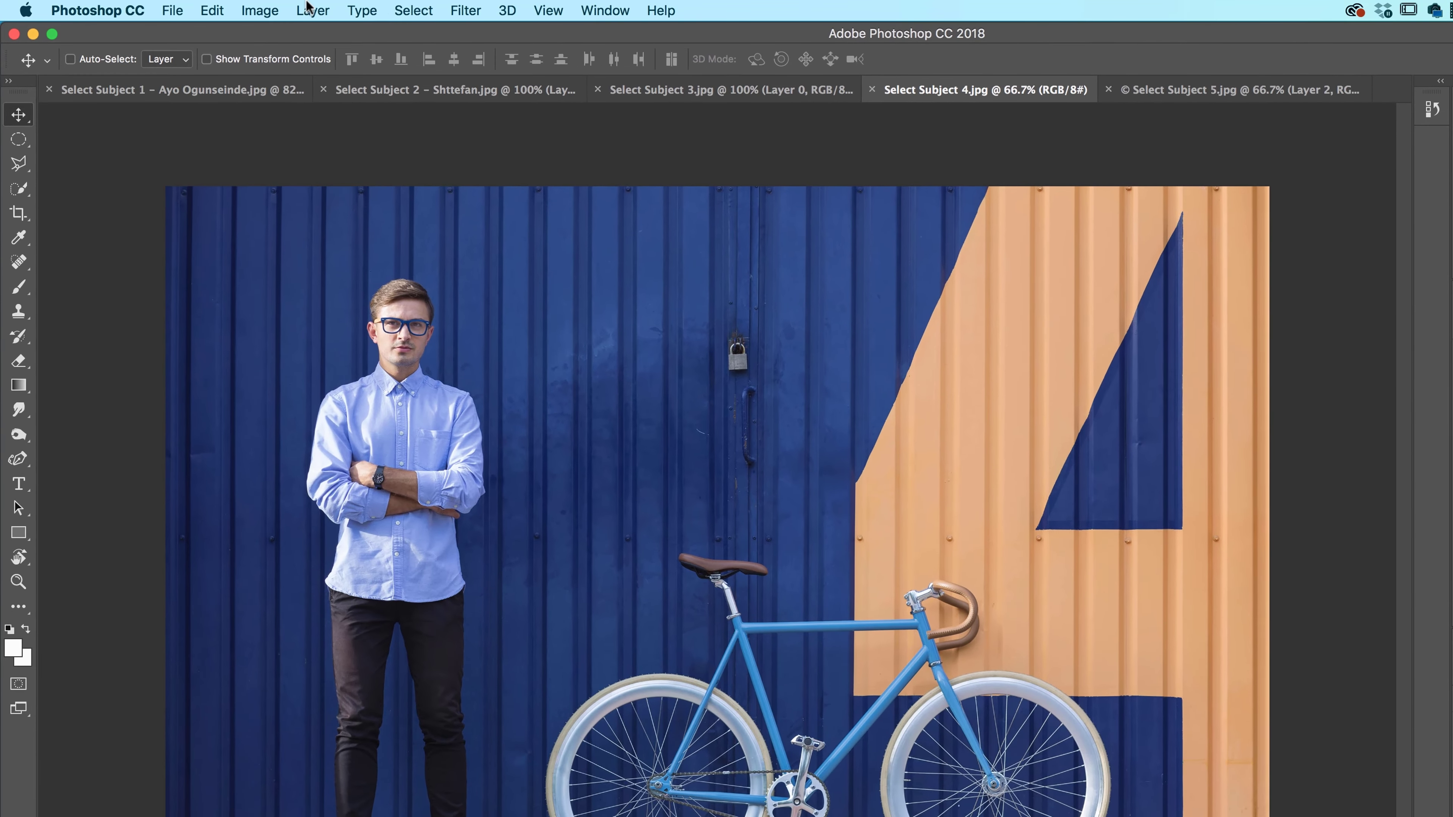
pyautogui.click(457, 11)
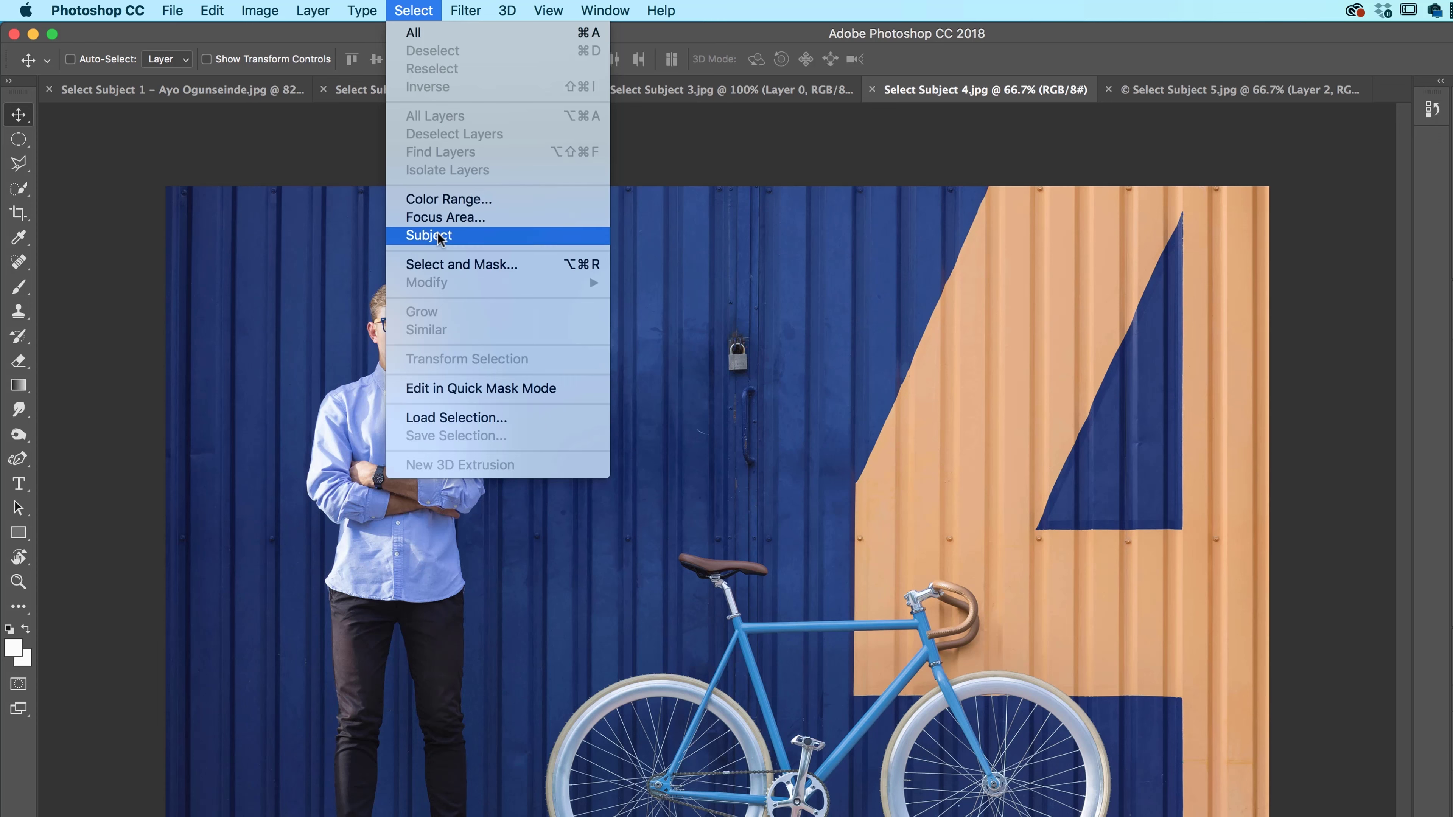
pyautogui.click(422, 238)
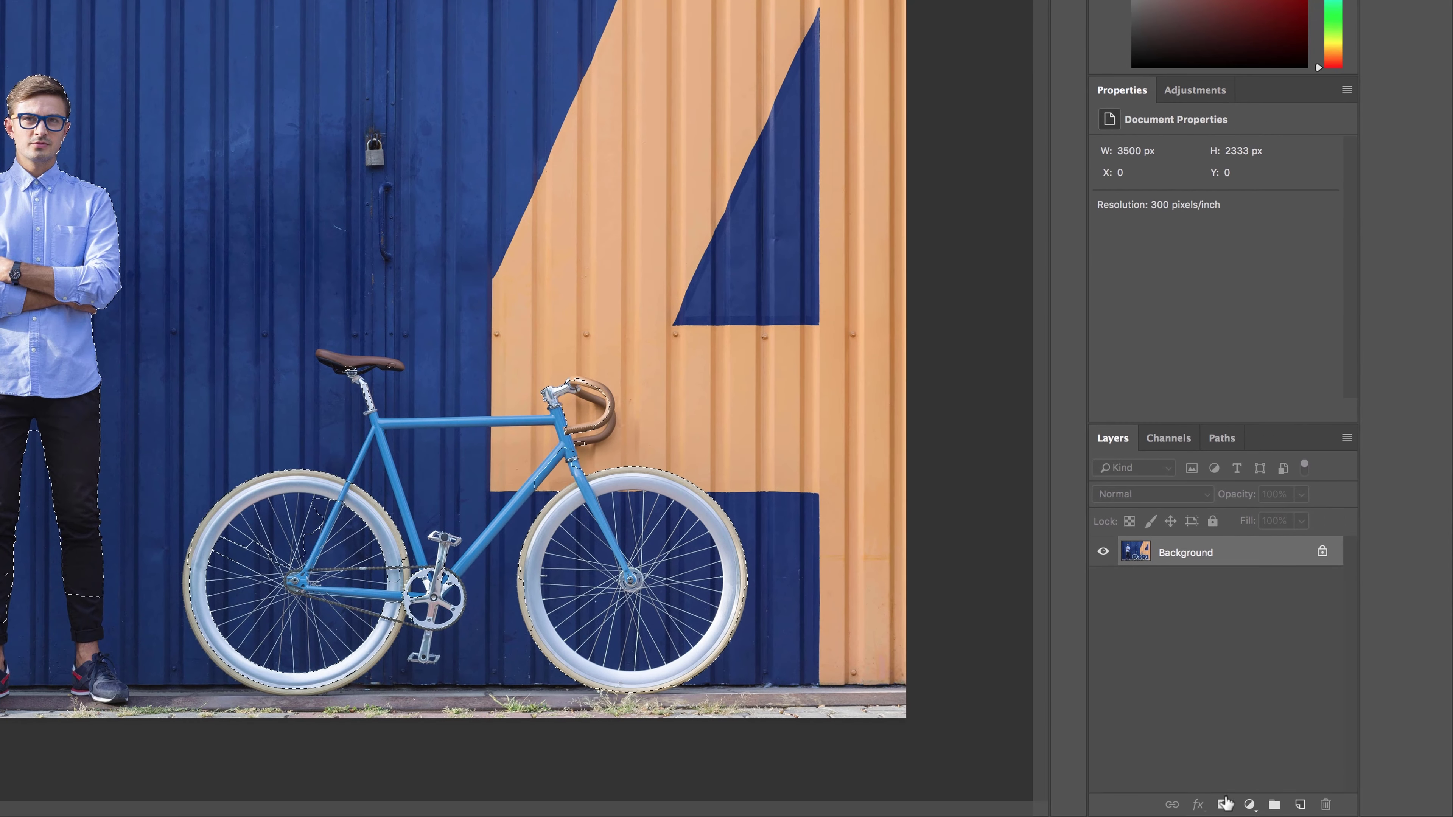
# Try a layer mask made from the Select Subject selection on the Background, and undo it.
pyautogui.click(1225, 804)
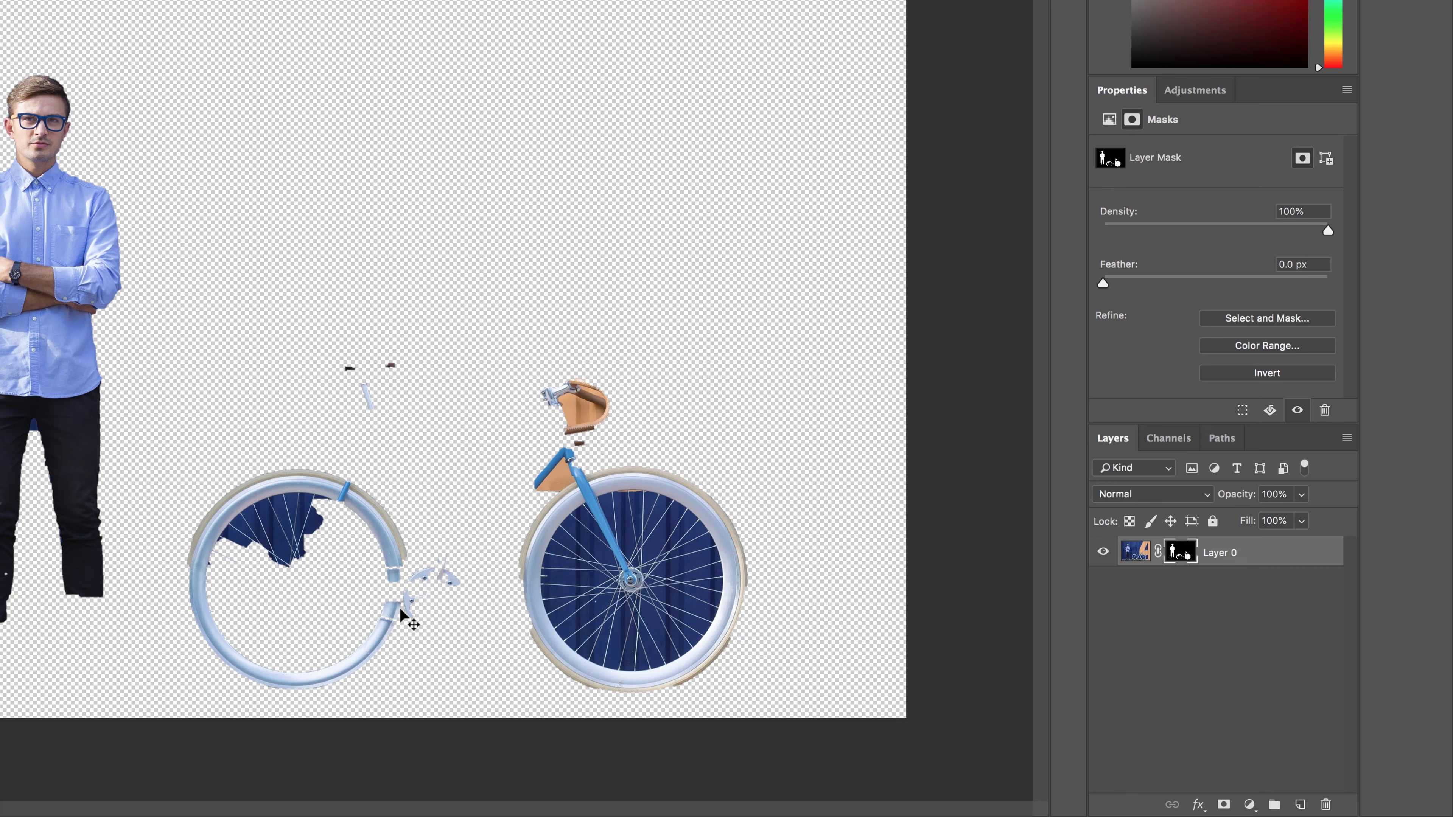
pyautogui.hotkey('ctrl', 'z')
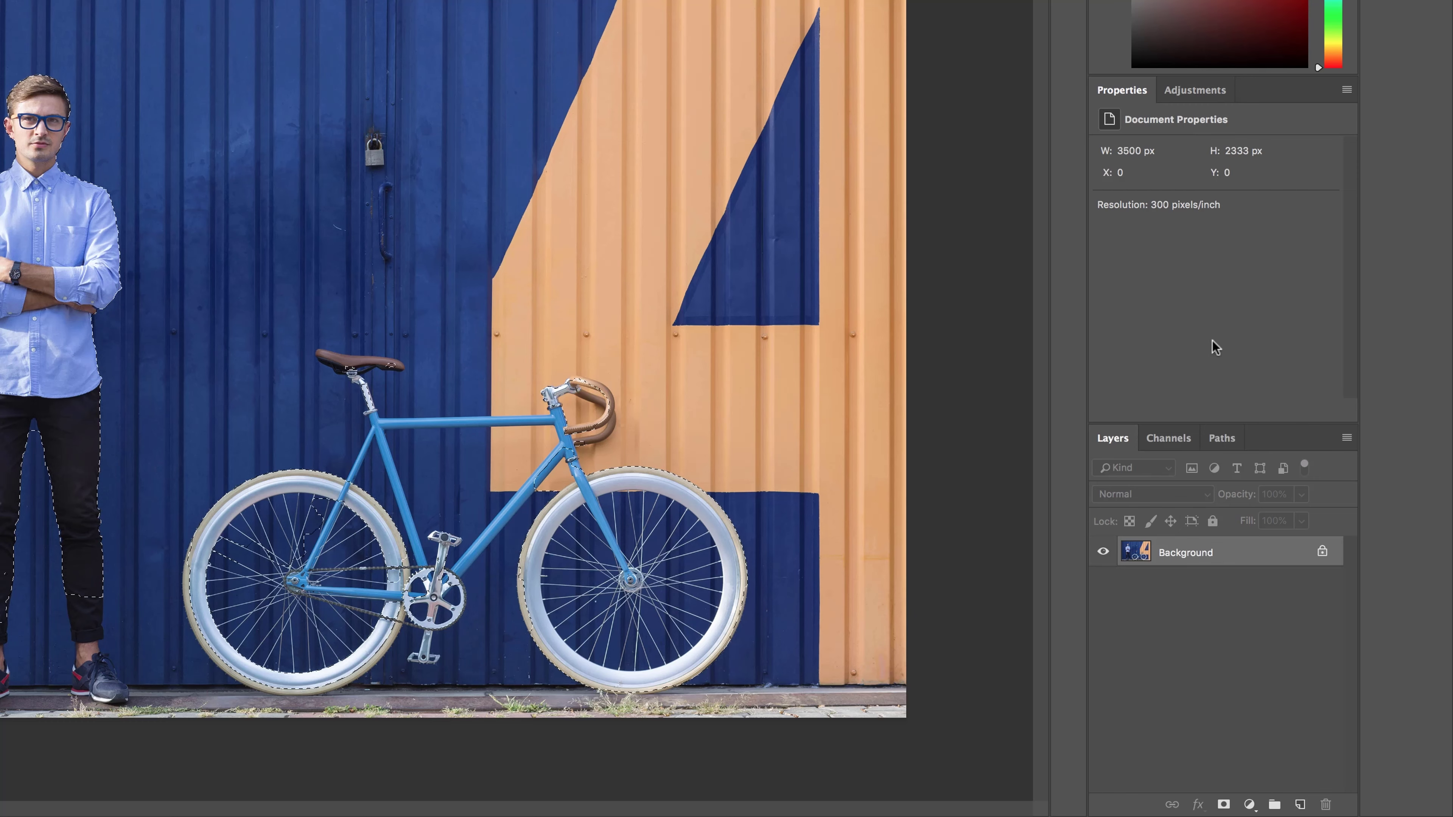
pyautogui.press('super+d')
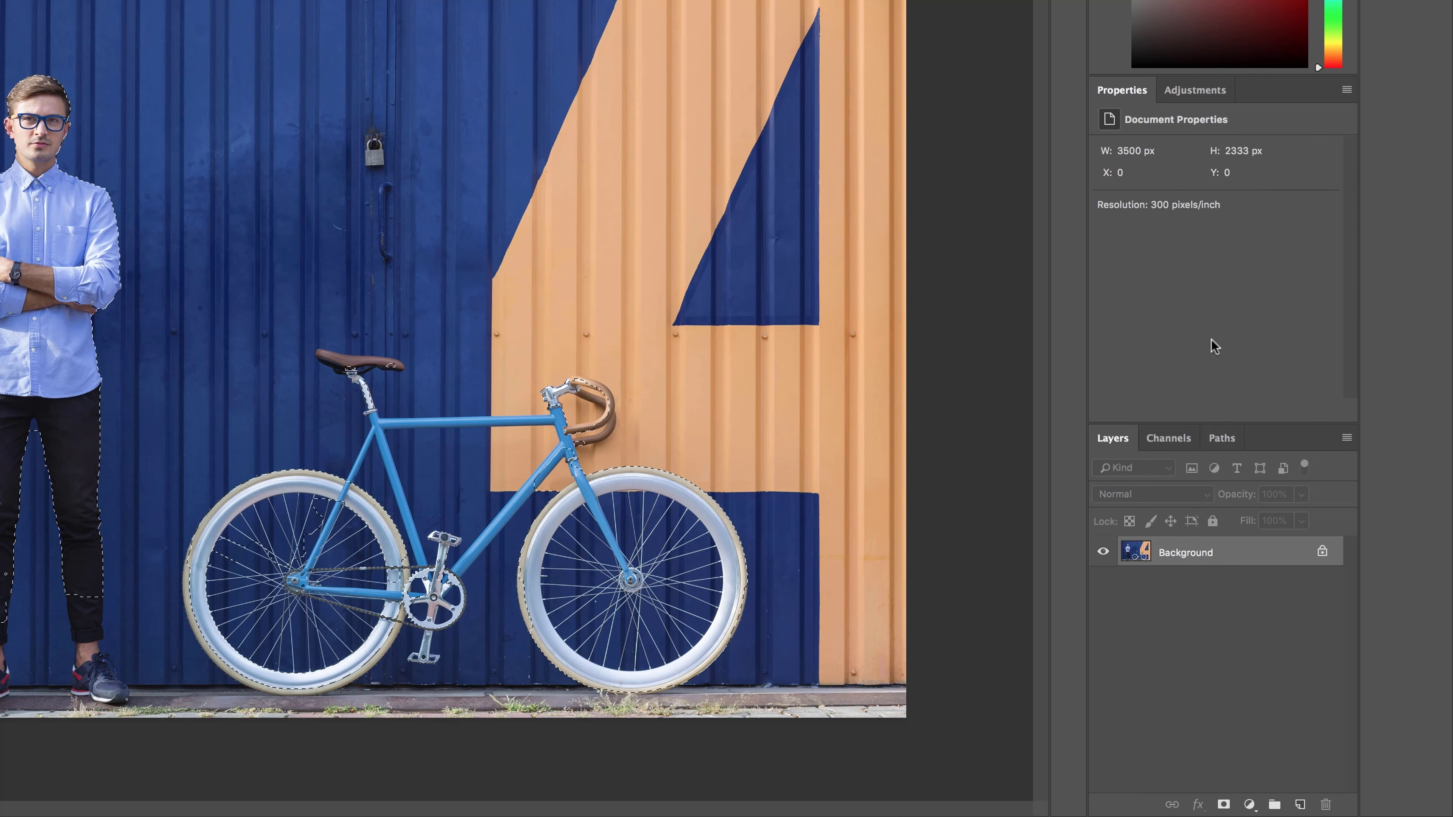
# Examine the stray selected areas on the bicycle and the incomplete selection of the man's lower legs.
pyautogui.press('super+plus')
pyautogui.press('super+plus')
pyautogui.press('super+plus')
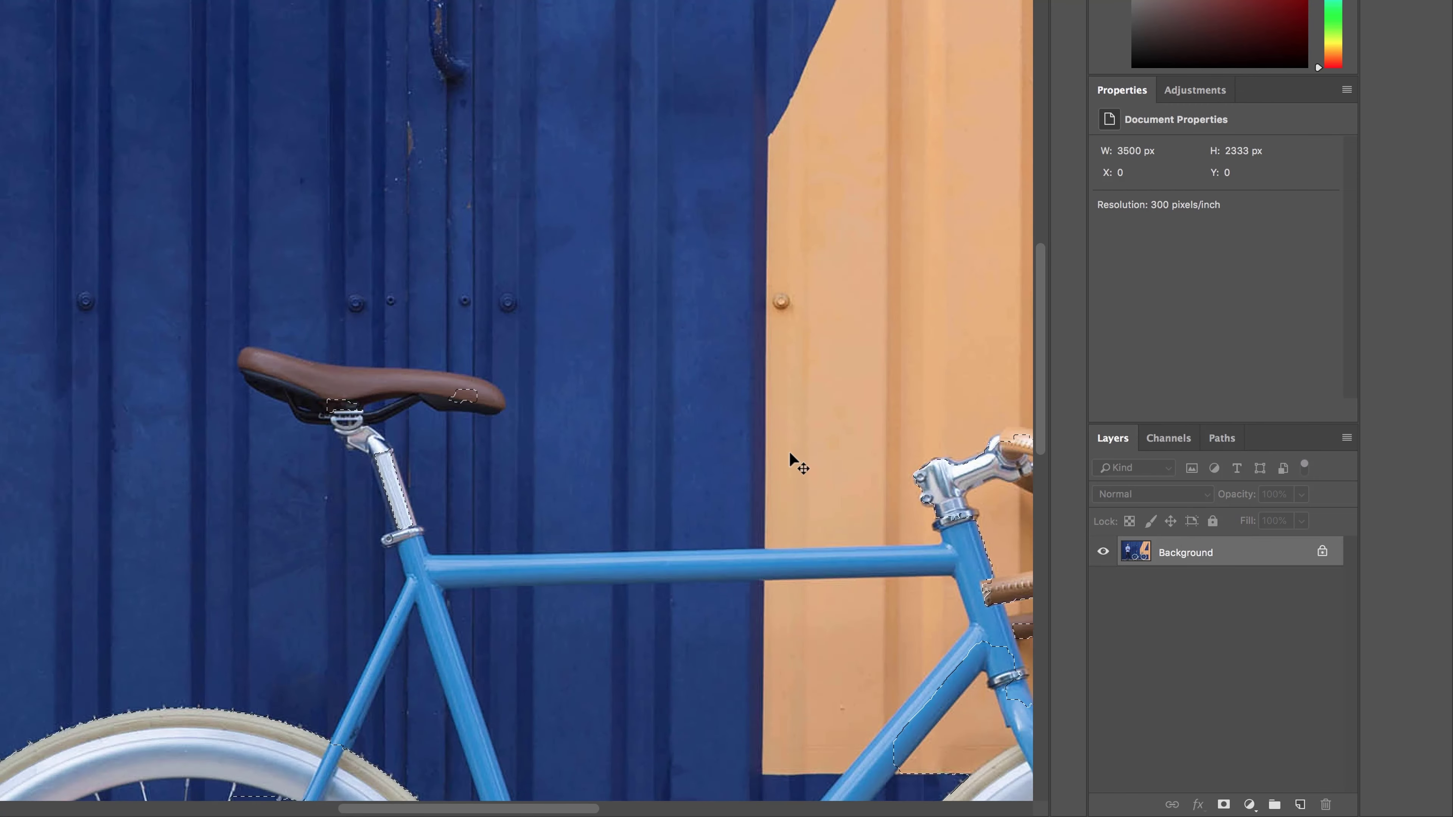
pyautogui.press('super+minus')
pyautogui.press('super+minus')
pyautogui.press('super+minus')
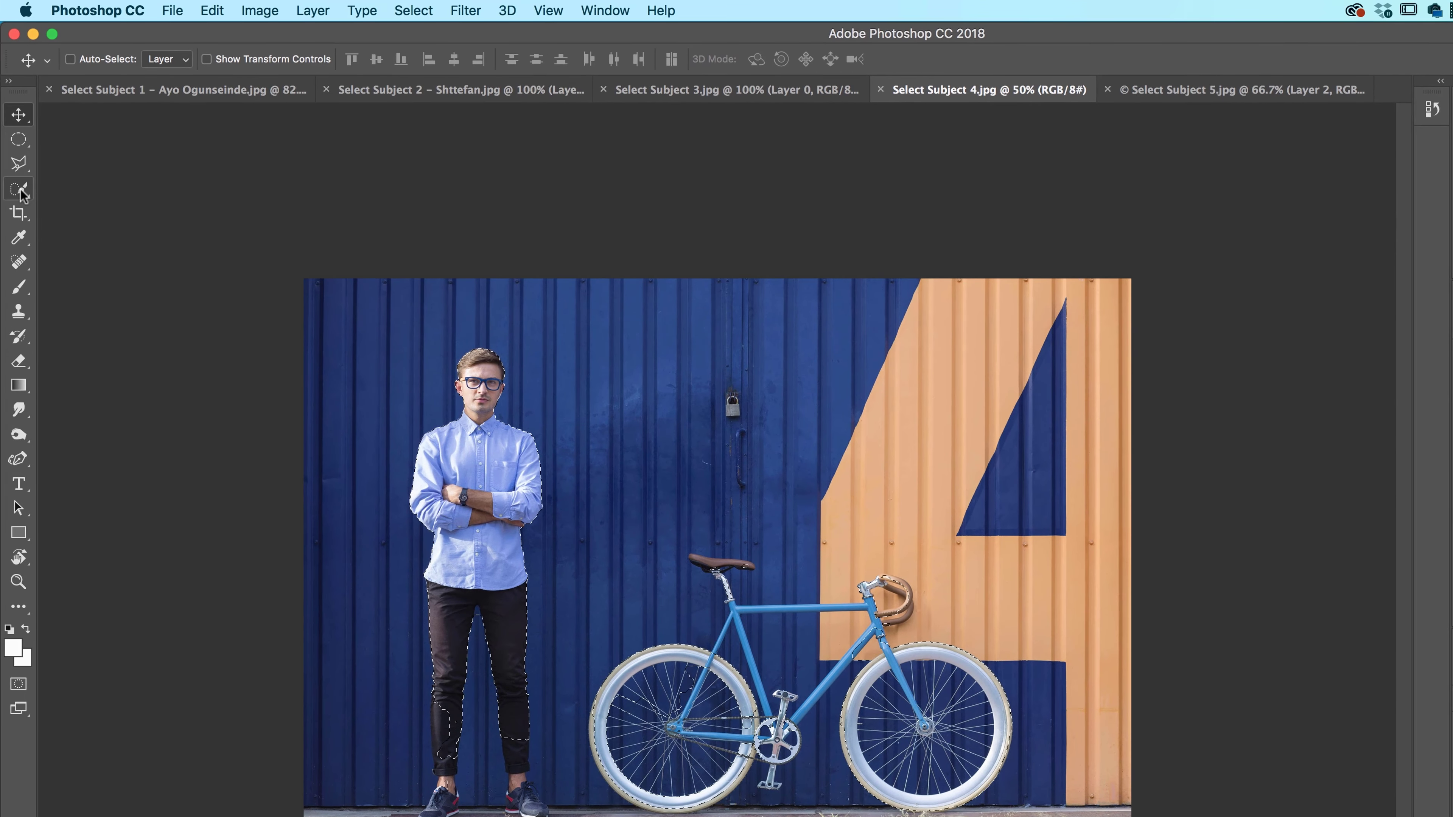
pyautogui.click(3, 175)
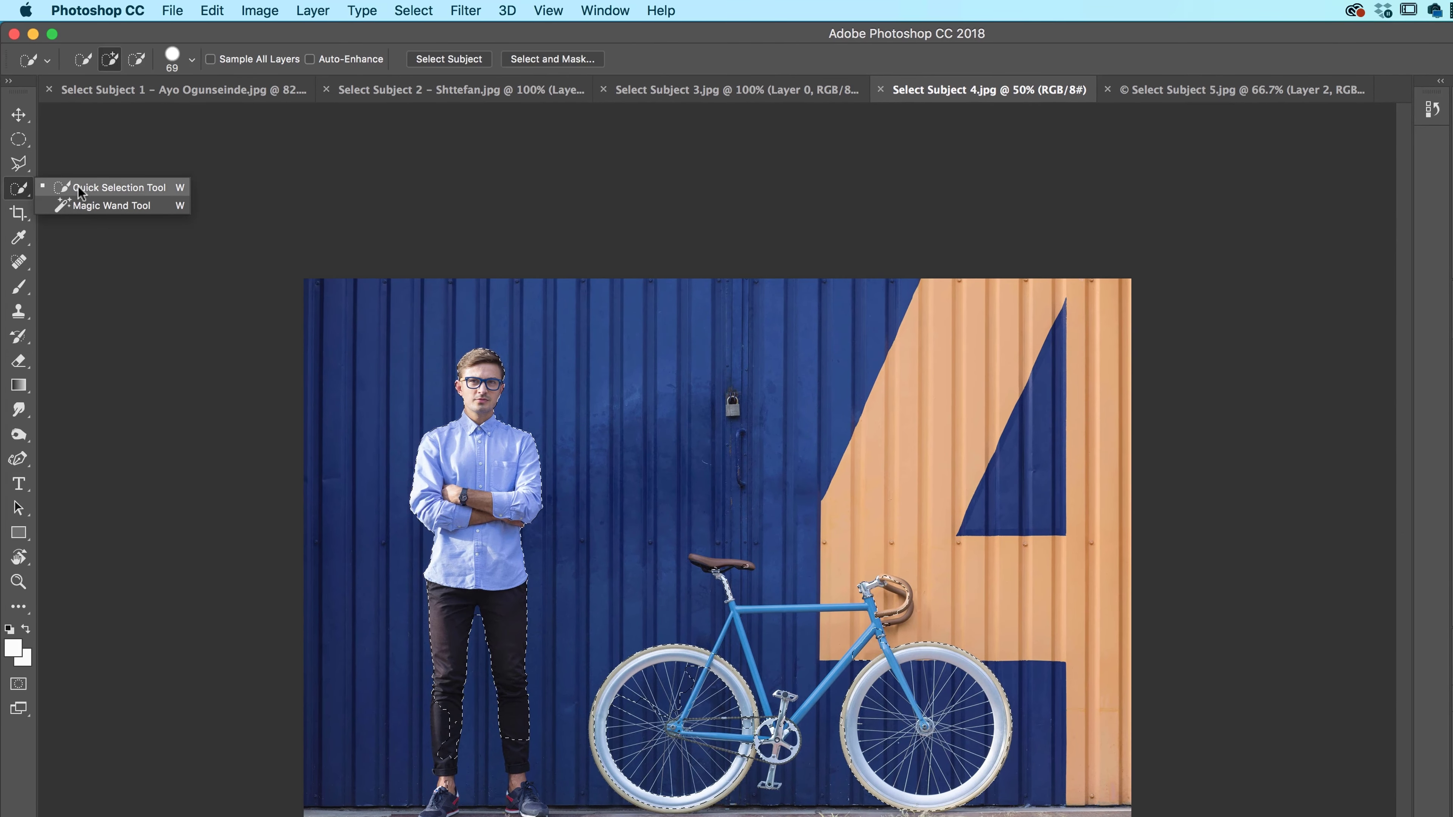
pyautogui.click(100, 188)
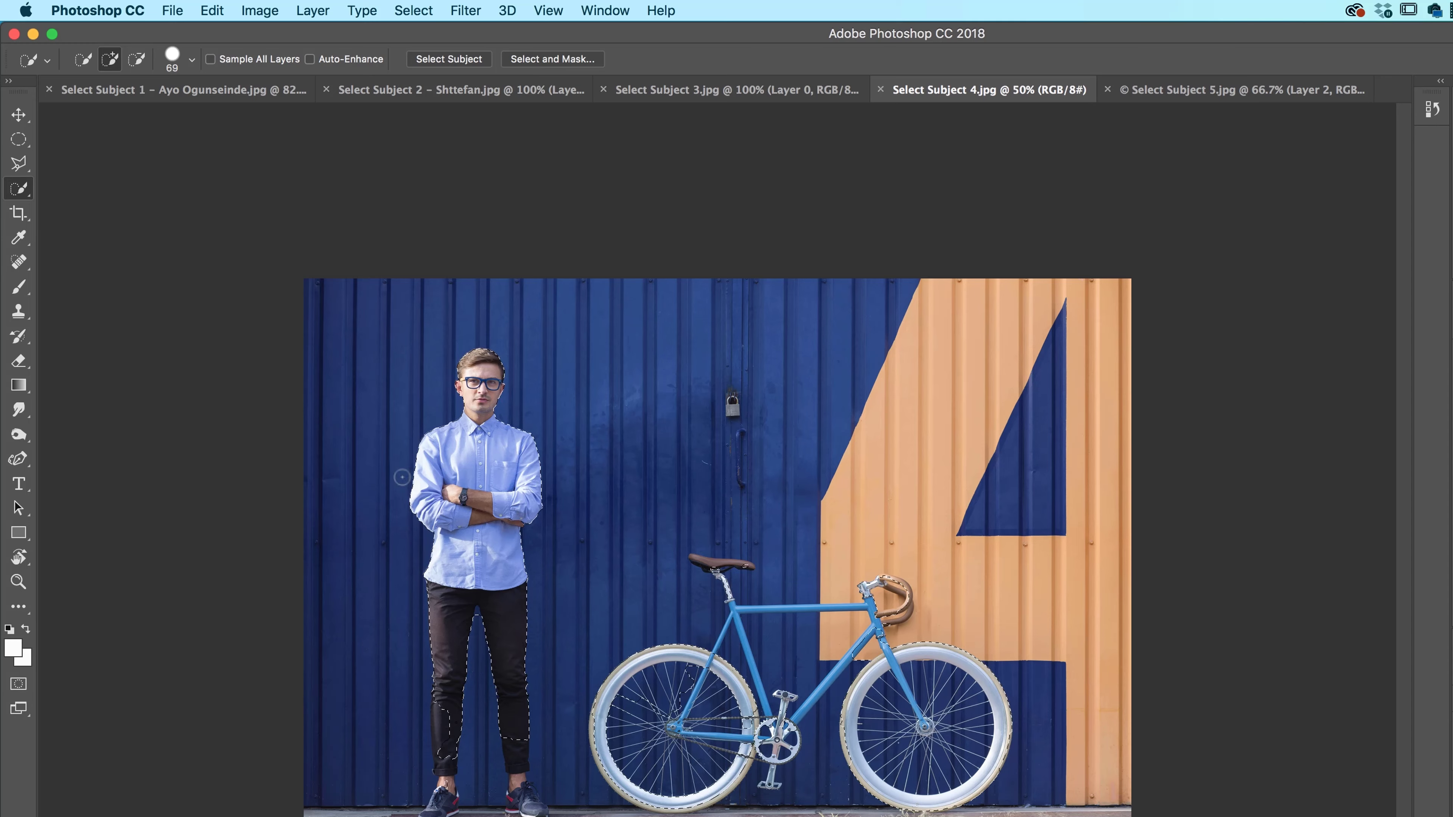
pyautogui.press('super+plus')
pyautogui.press('super+plus')
pyautogui.scroll(-10, 509, 282)
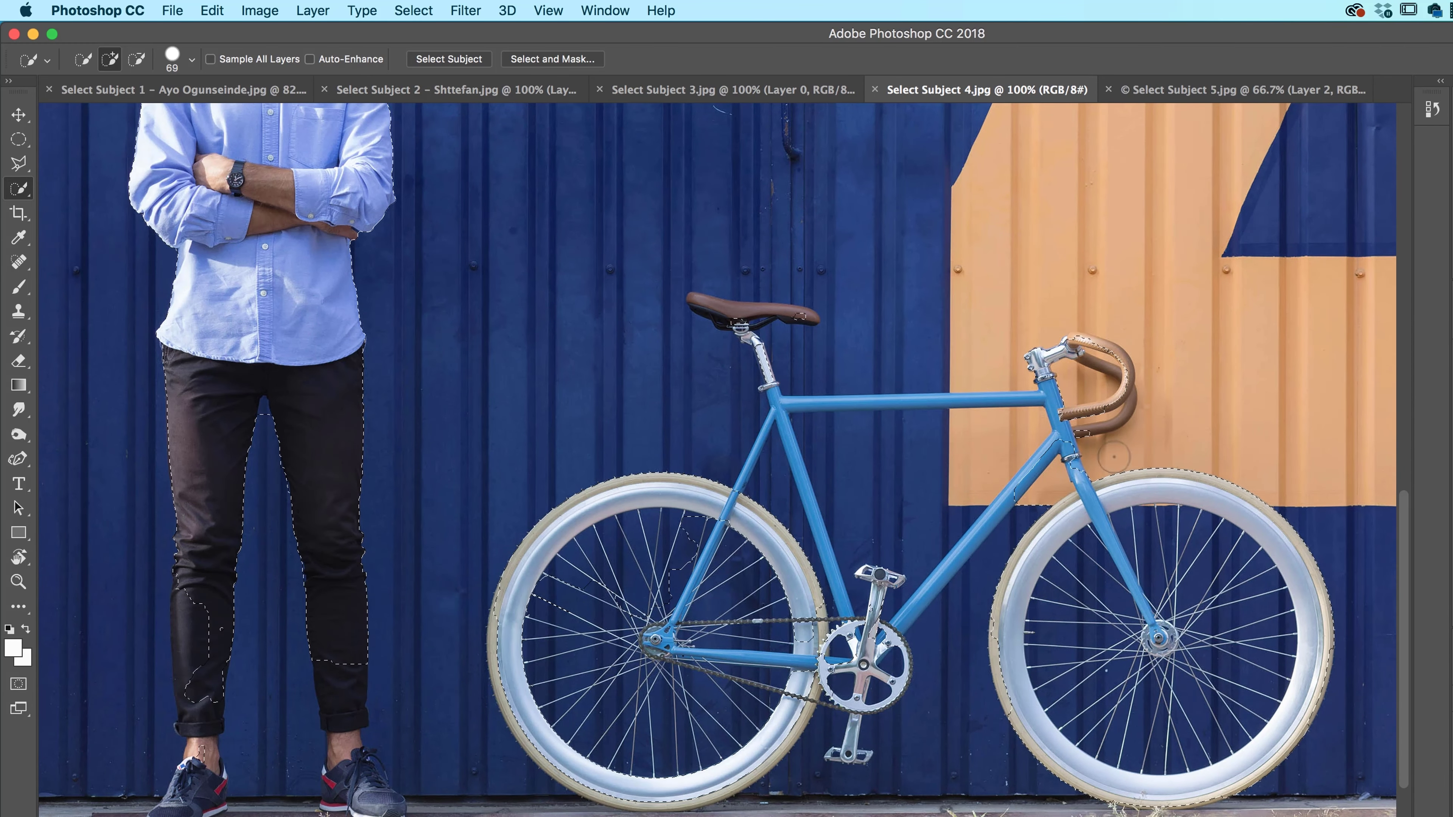
pyautogui.press('super+minus')
pyautogui.press('super+minus')
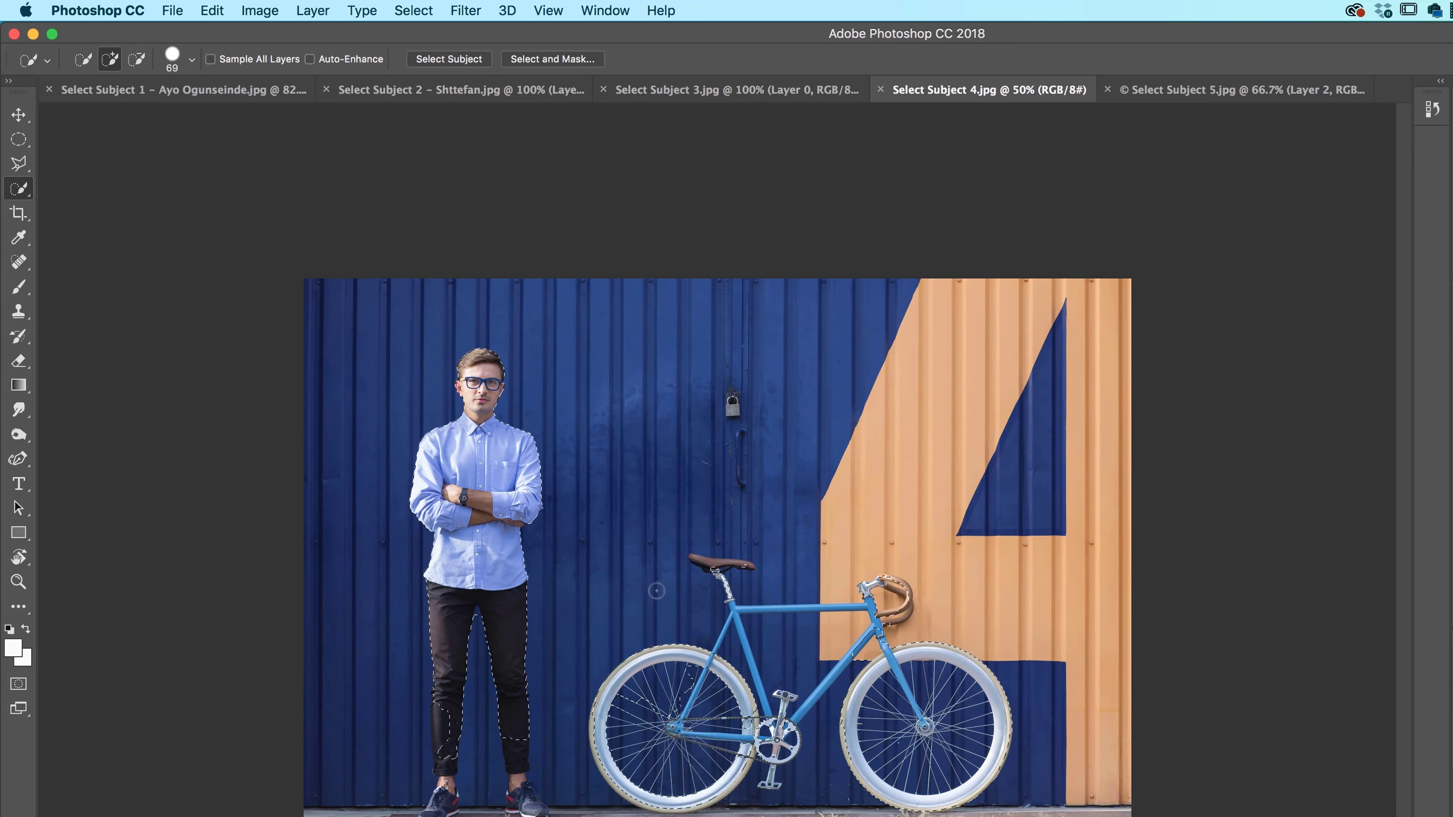
# Subtract the bicycle from the selection with a rectangular marquee about 2350 by 1599 px, and check the result in Quick Mask.
pyautogui.moveTo(18, 140); pyautogui.dragTo(76, 143)
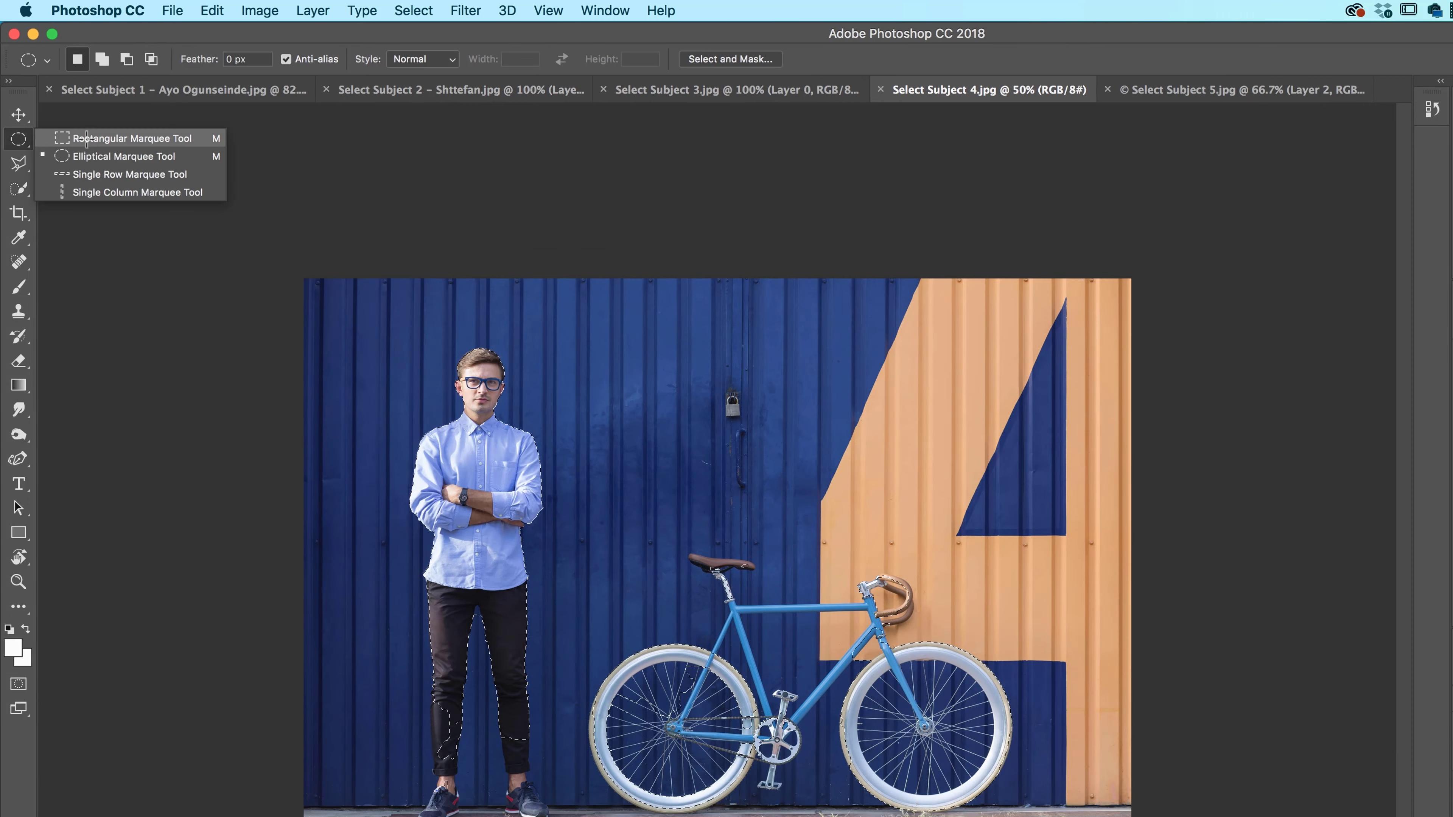
pyautogui.click(86, 139)
pyautogui.moveTo(573, 449); pyautogui.dragTo(1145, 816)
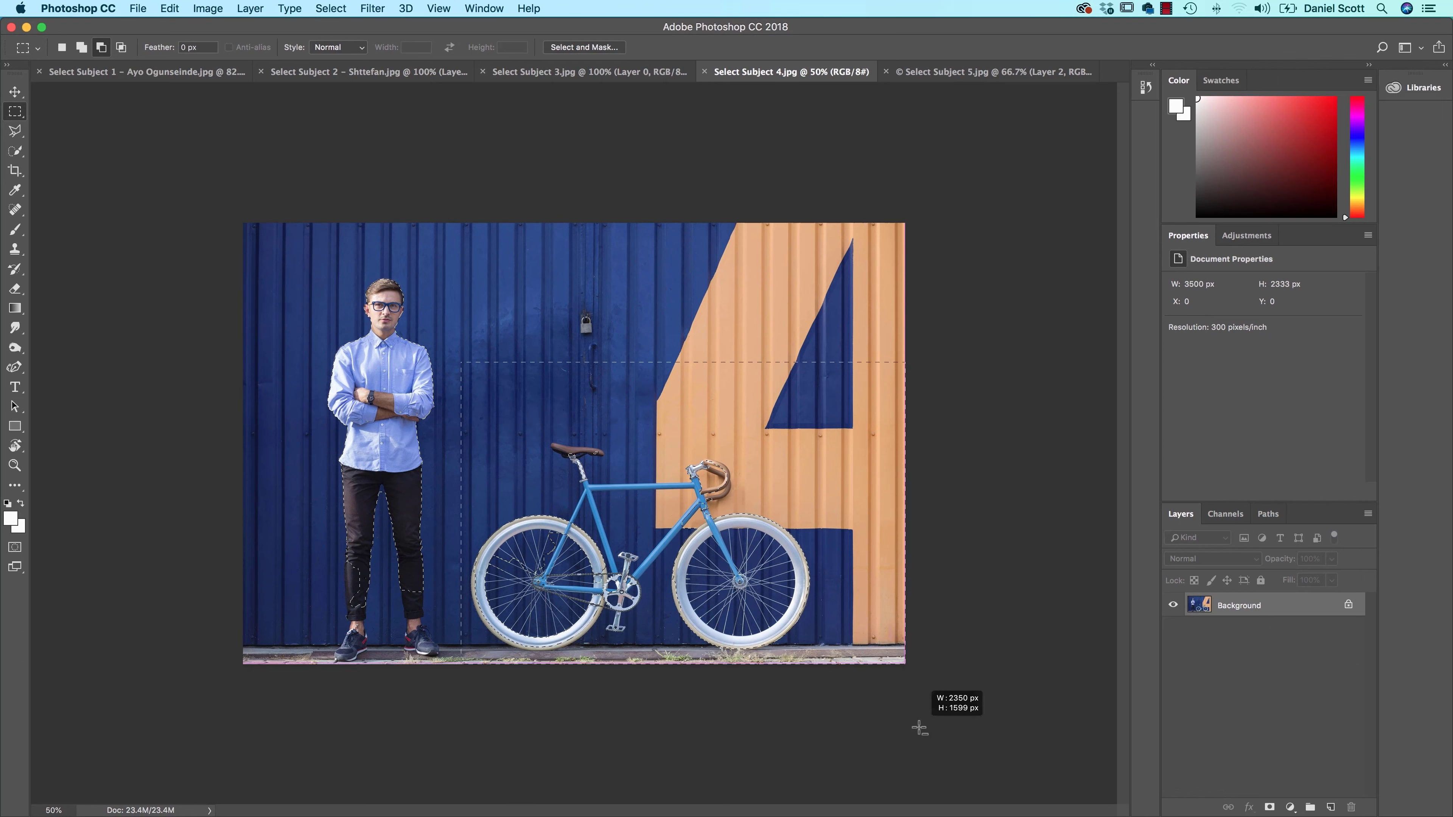
pyautogui.moveTo(919, 728); pyautogui.dragTo(919, 729)
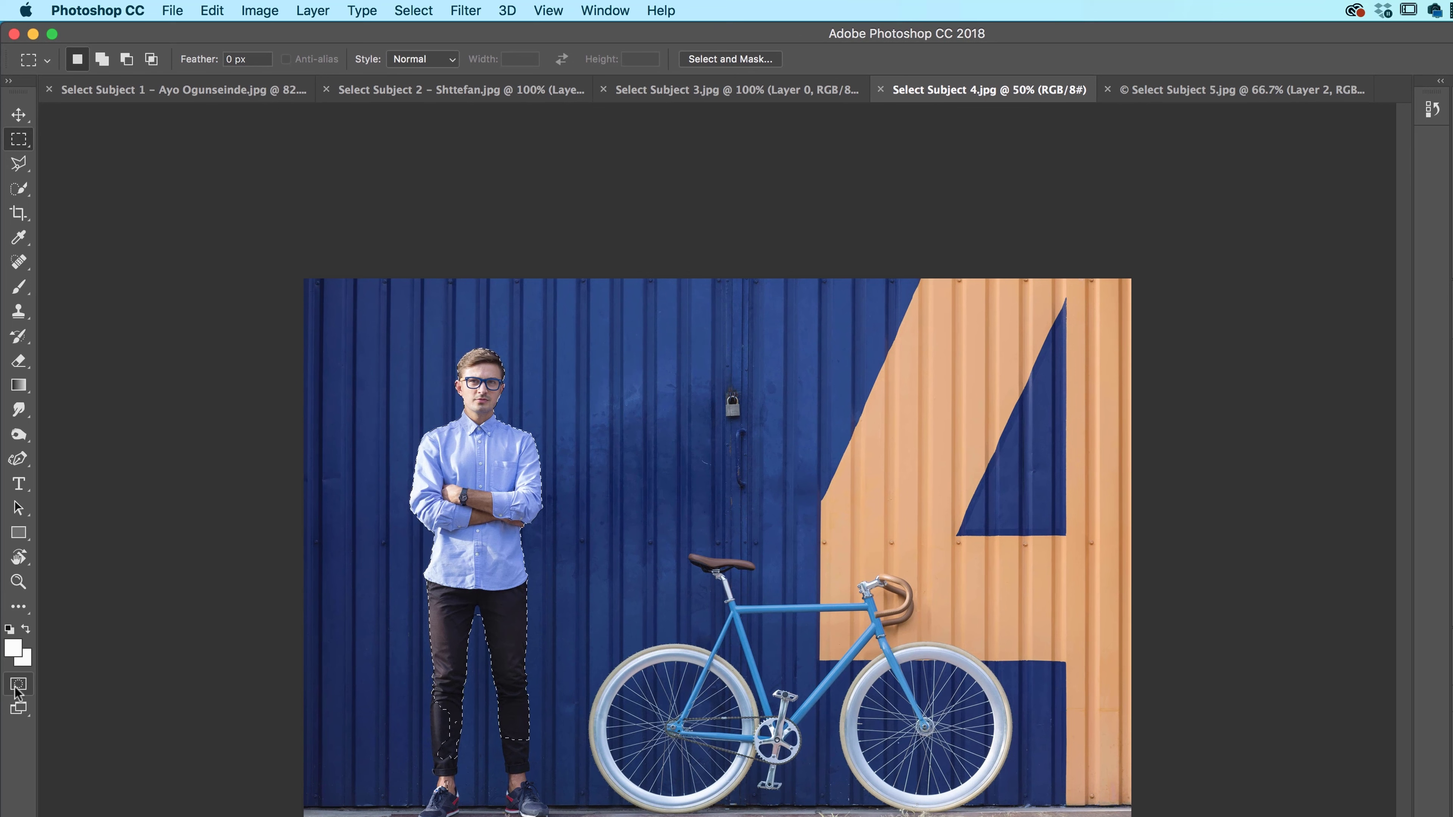
pyautogui.click(19, 687)
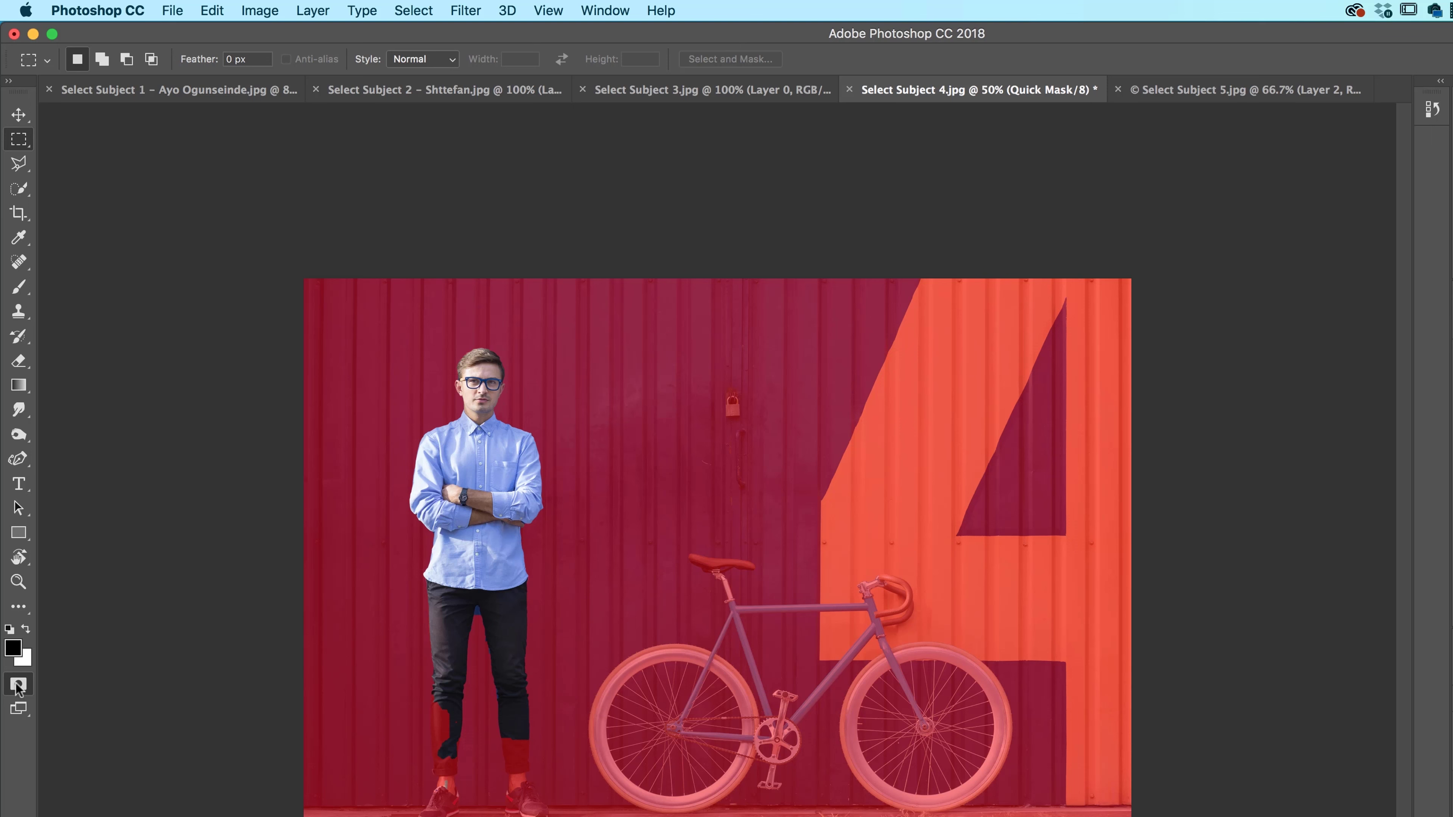
pyautogui.click(19, 687)
# Add the man's right lower leg and shoe to the selection using Quick Selection with Auto-Enhance on and the brush reduced to 45.
pyautogui.press('w')
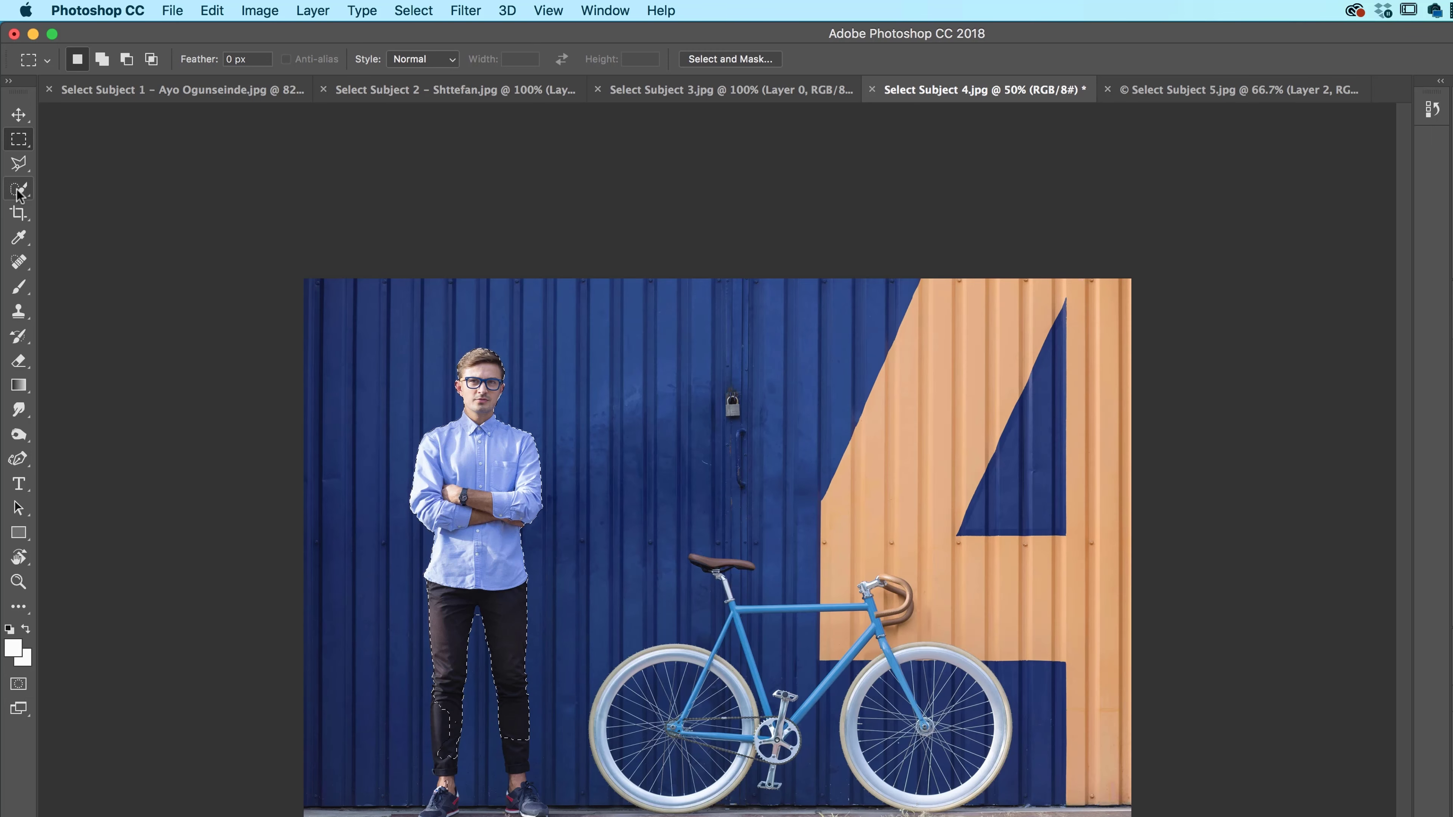
pyautogui.click(309, 59)
pyautogui.press('super+1')
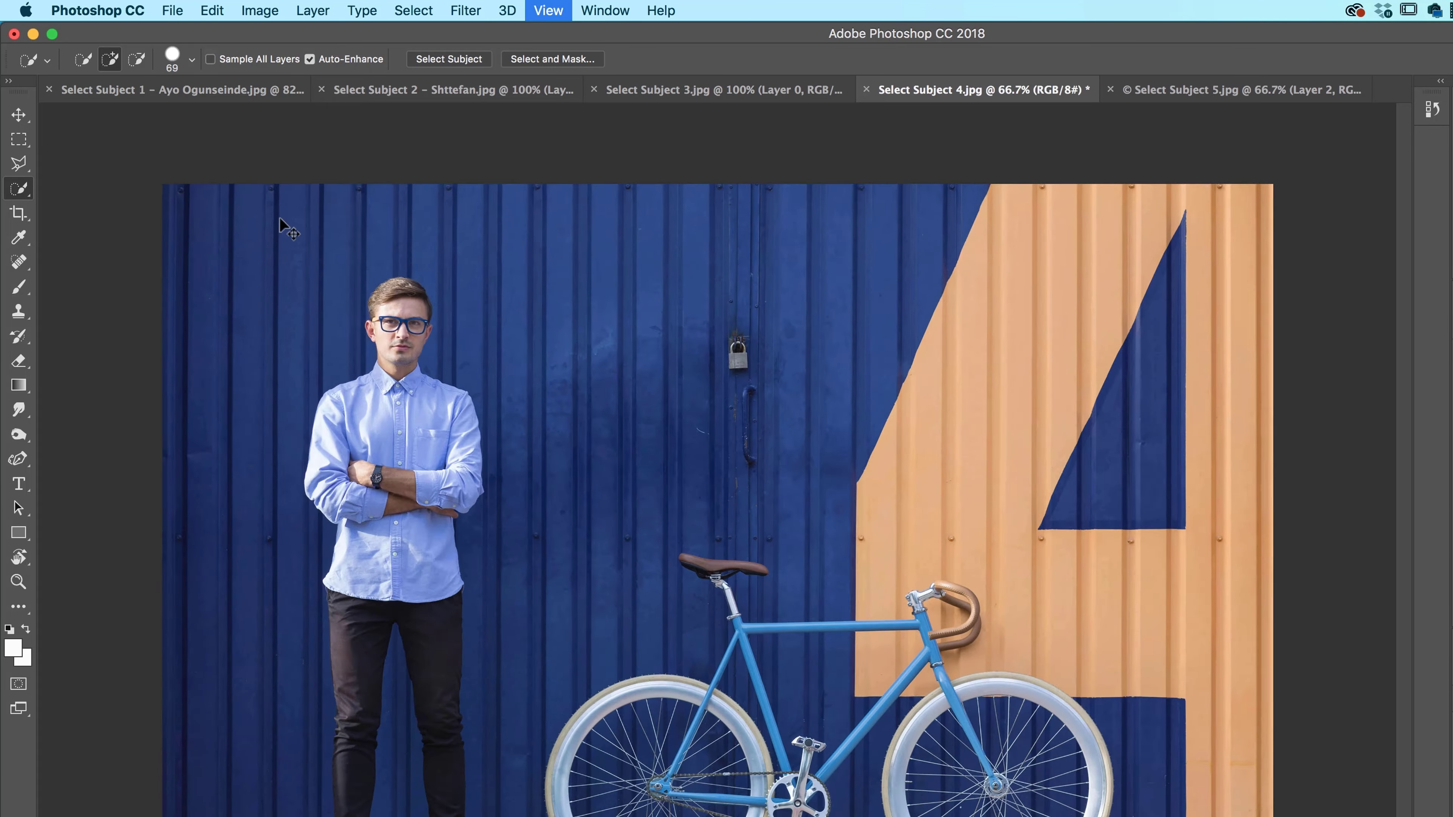
pyautogui.scroll(-5, 1001, 492)
pyautogui.hscroll(-8, 1001, 492)
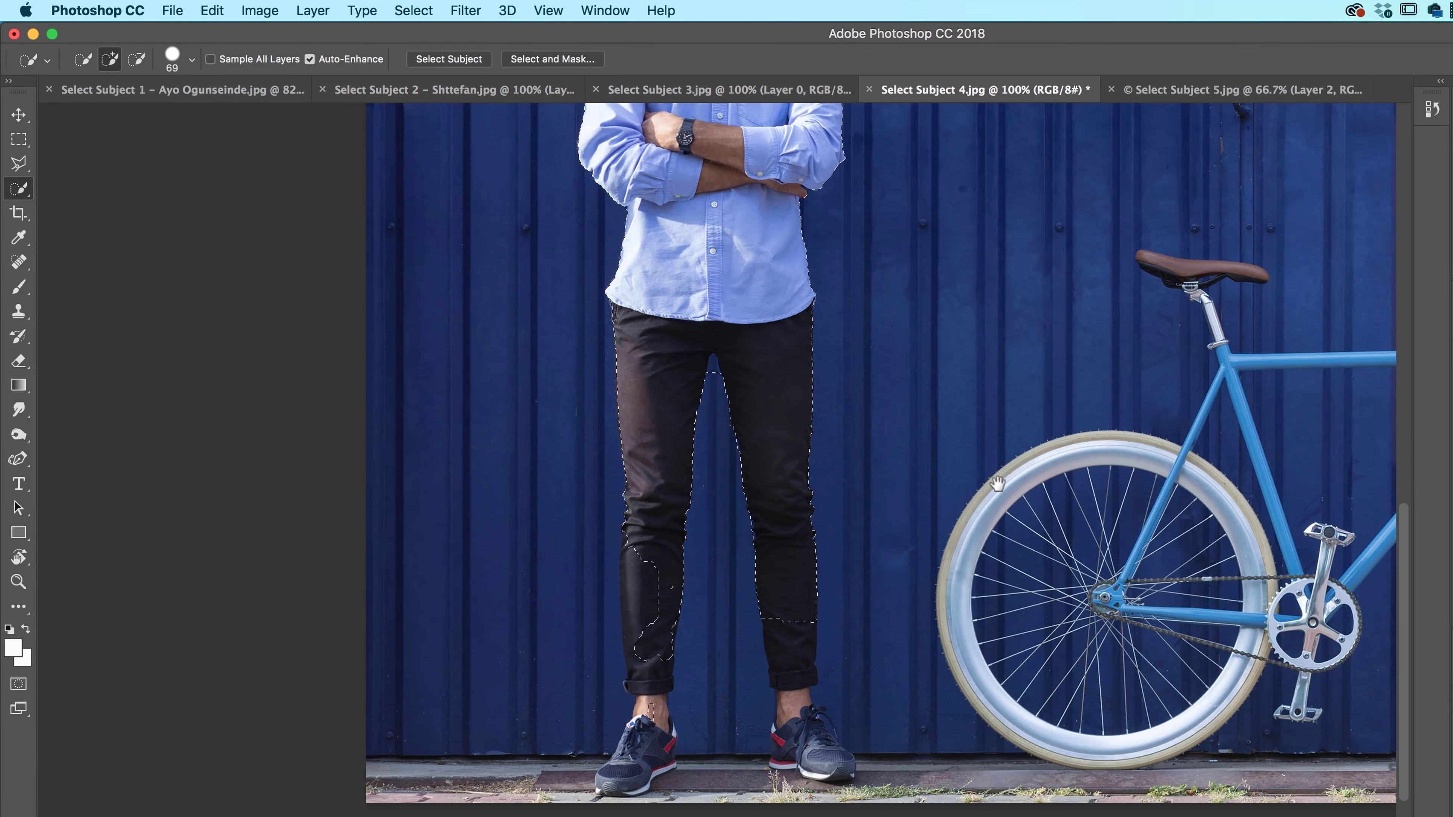
pyautogui.press('super+=')
pyautogui.press('super+=')
pyautogui.scroll(-3, 1259, 446)
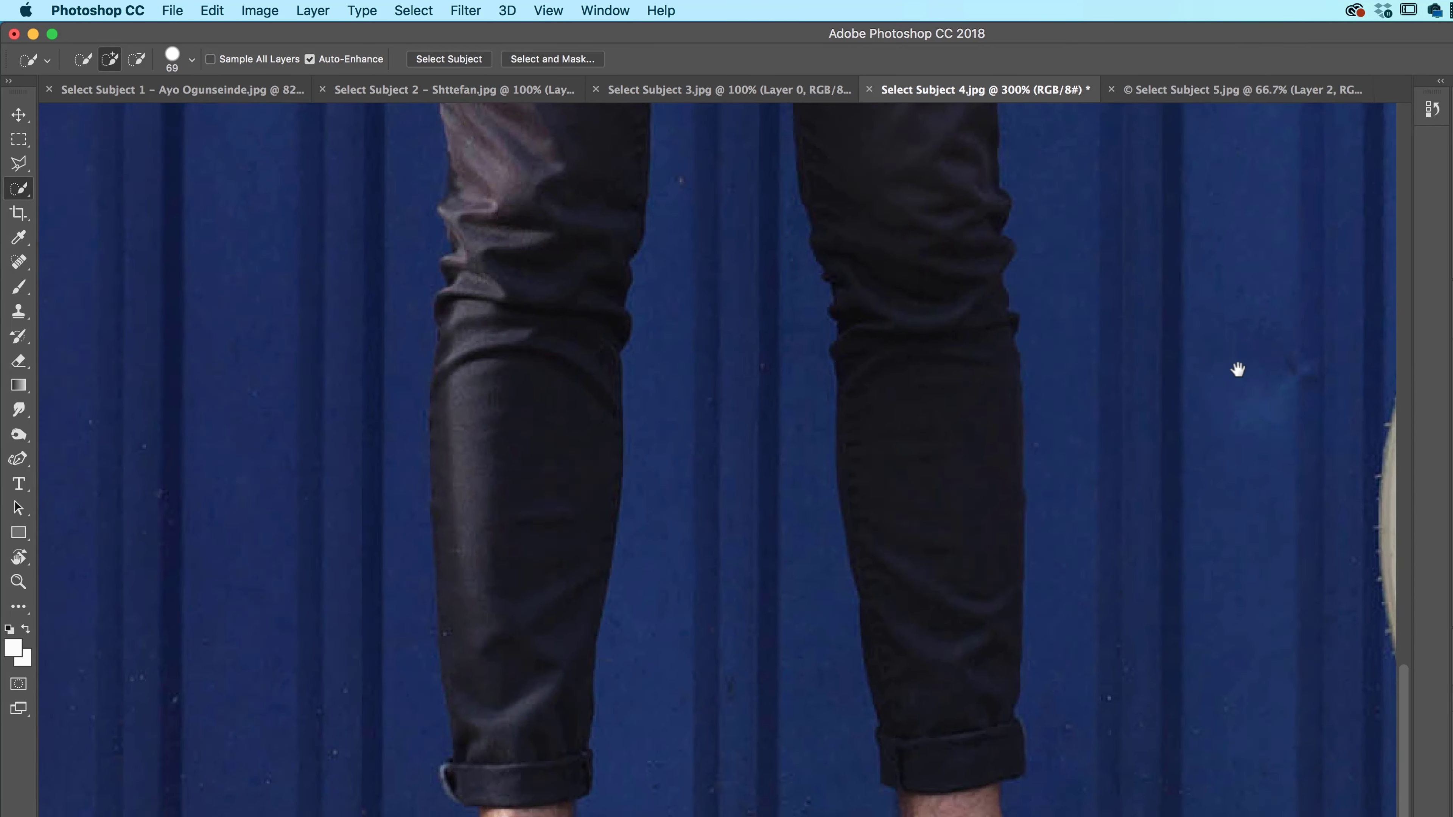
pyautogui.press('[')
pyautogui.press('[')
pyautogui.press('[')
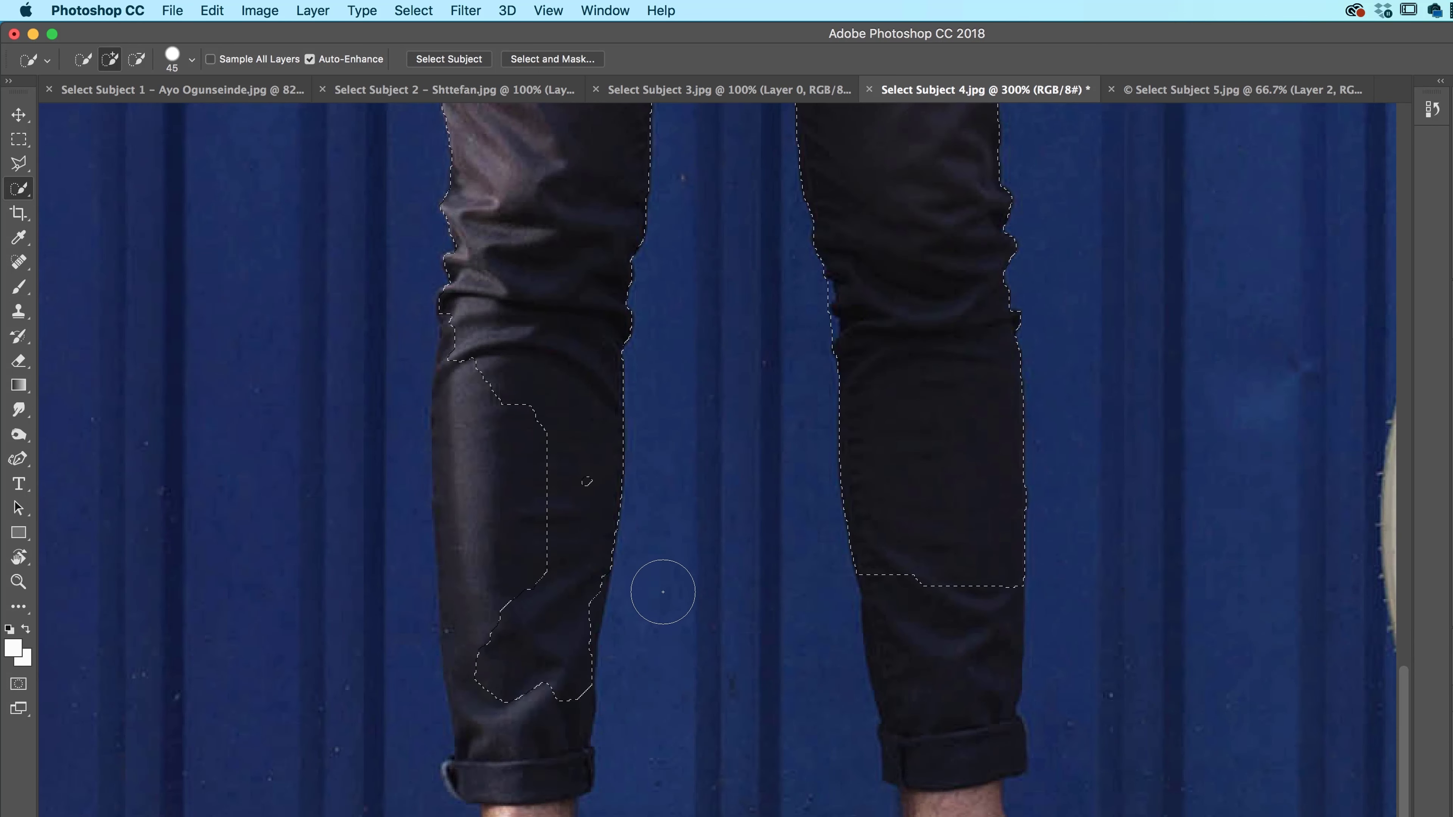
pyautogui.moveTo(507, 416); pyautogui.dragTo(515, 413)
pyautogui.moveTo(508, 573); pyautogui.dragTo(484, 379)
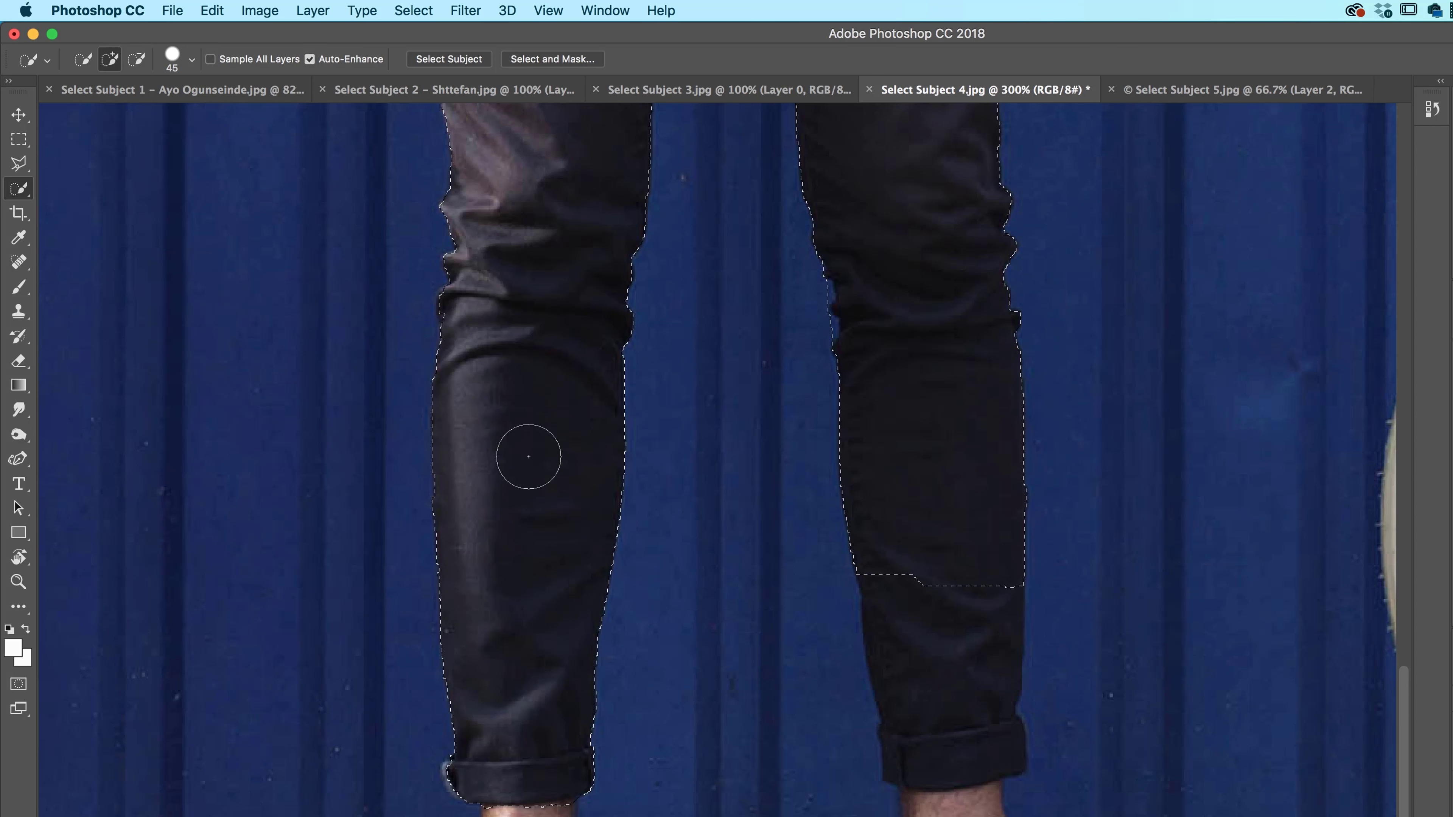
pyautogui.moveTo(519, 454); pyautogui.dragTo(558, 291)
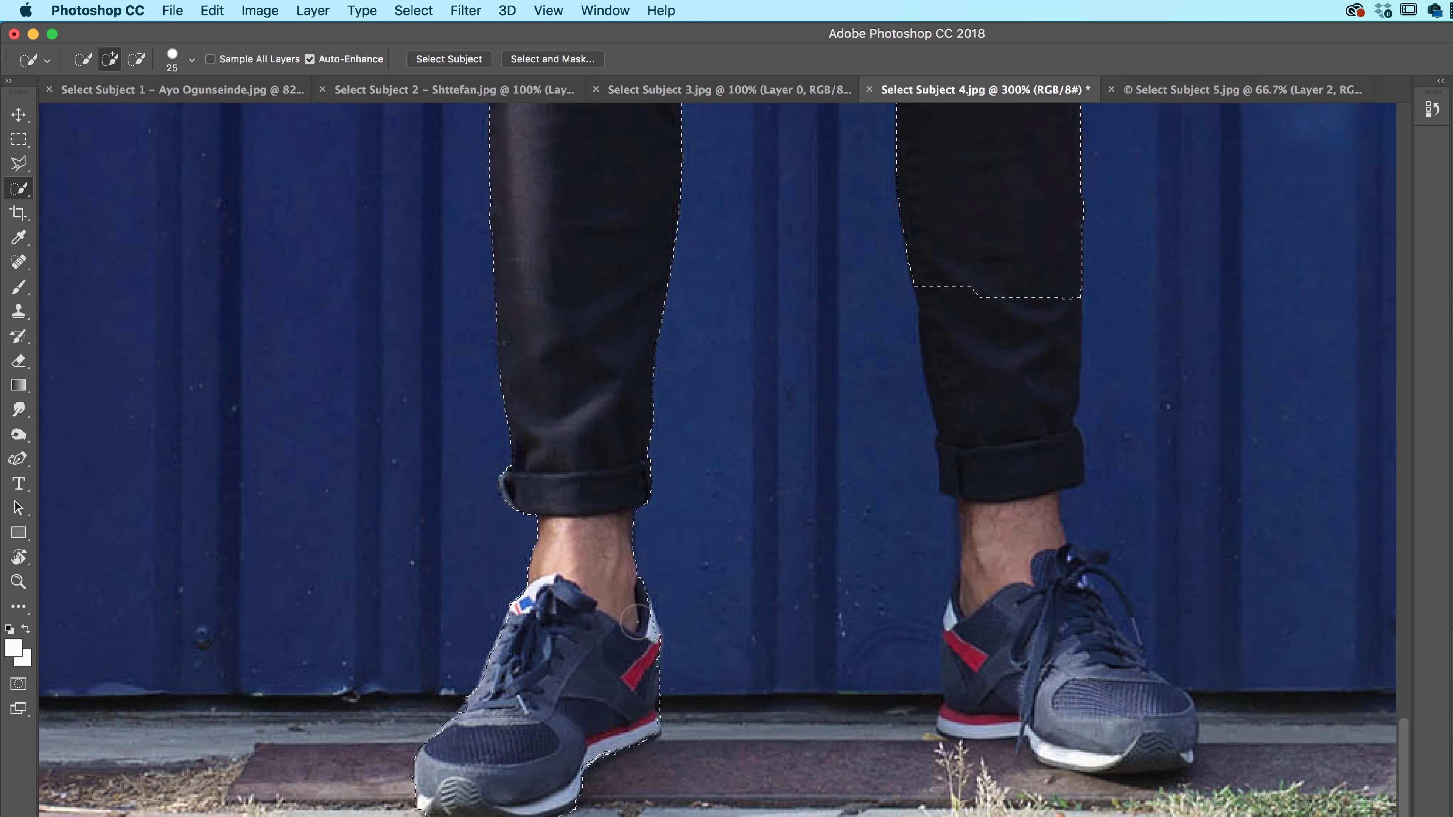
# Add the man's left lower leg to the selection, undoing the strokes that spill onto the wall between his legs.
pyautogui.moveTo(1013, 273)
pyautogui.mouseDown()
pyautogui.moveTo(1006, 490)
pyautogui.moveTo(1084, 696)
pyautogui.moveTo(1159, 726)
pyautogui.moveTo(1080, 636)
pyautogui.mouseUp()
pyautogui.moveTo(841, 708)
pyautogui.mouseDown()
pyautogui.moveTo(823, 793)
pyautogui.moveTo(804, 609)
pyautogui.moveTo(811, 691)
pyautogui.moveTo(876, 560)
pyautogui.moveTo(876, 725)
pyautogui.moveTo(914, 756)
pyautogui.mouseUp()
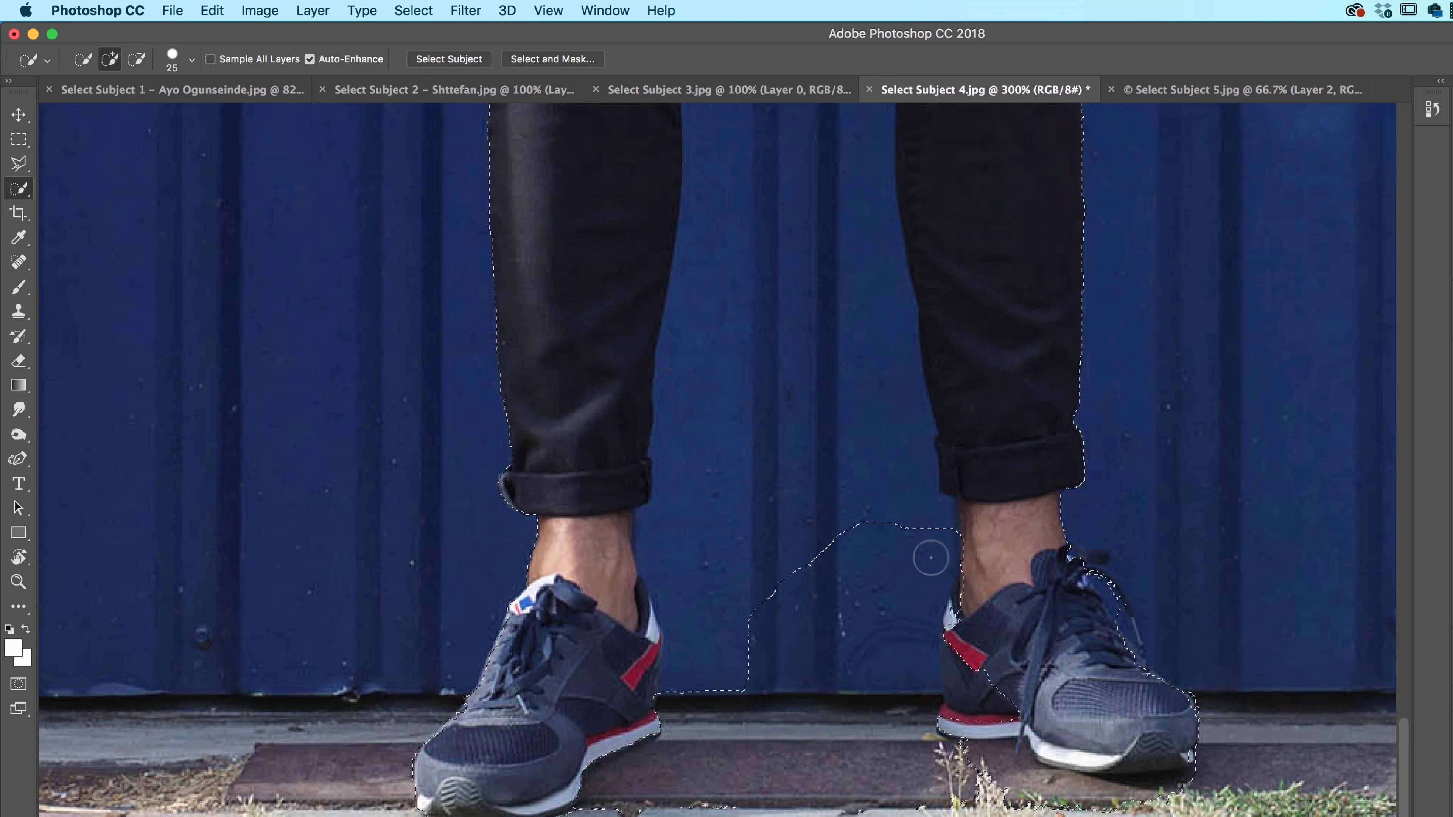
pyautogui.click(212, 10)
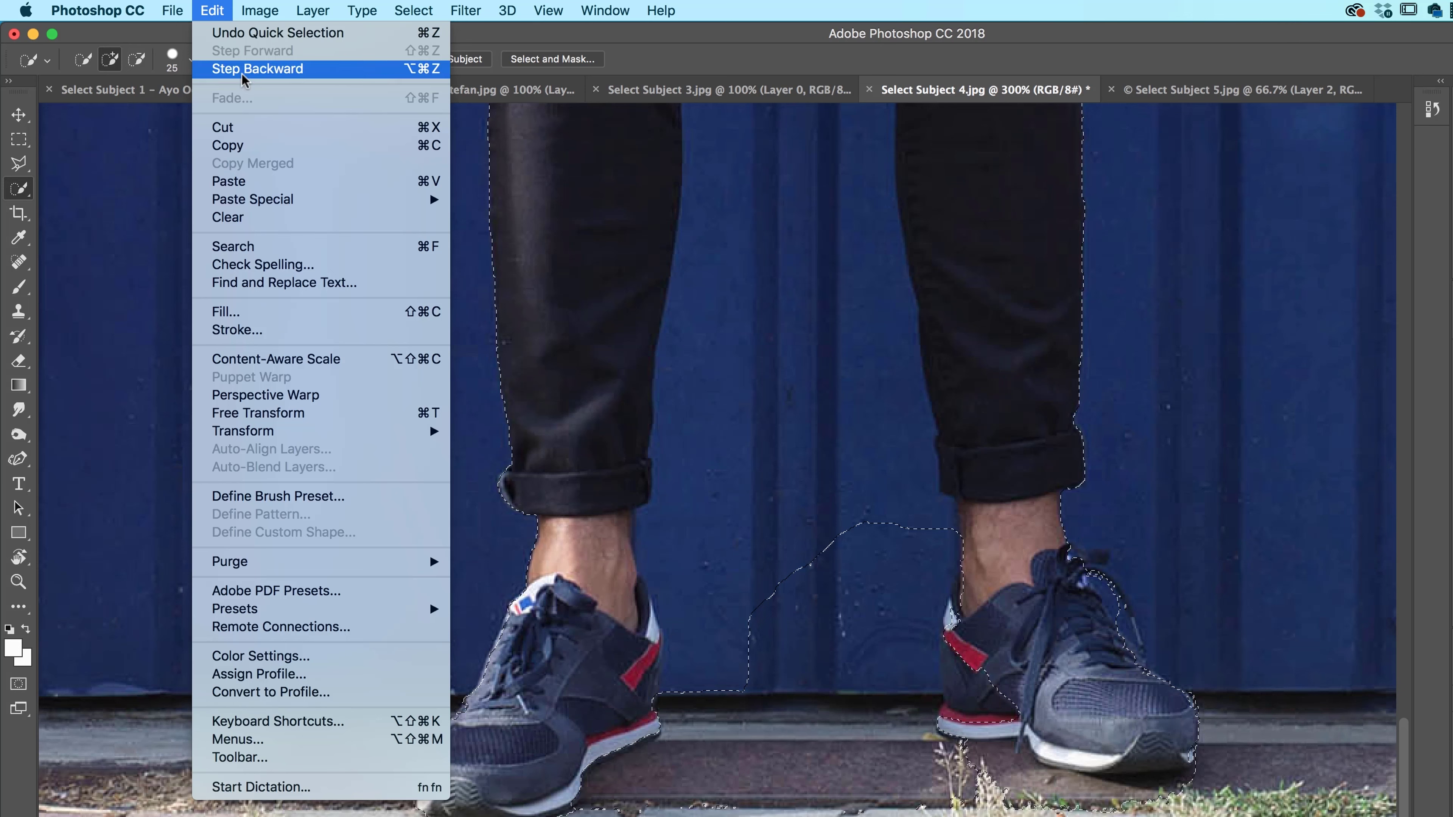
pyautogui.click(258, 69)
pyautogui.press('alt+super+z')
pyautogui.press('alt+super+z')
# Subtract the wall and ground between the man's legs and shoes from the selection.
pyautogui.moveTo(902, 259)
pyautogui.mouseDown()
pyautogui.moveTo(997, 344)
pyautogui.moveTo(998, 385)
pyautogui.moveTo(1029, 326)
pyautogui.moveTo(1037, 449)
pyautogui.moveTo(1047, 312)
pyautogui.moveTo(1008, 380)
pyautogui.moveTo(1024, 550)
pyautogui.moveTo(1007, 612)
pyautogui.moveTo(1062, 682)
pyautogui.moveTo(1047, 658)
pyautogui.moveTo(959, 773)
pyautogui.moveTo(866, 601)
pyautogui.moveTo(876, 665)
pyautogui.moveTo(860, 480)
pyautogui.moveTo(762, 574)
pyautogui.moveTo(766, 289)
pyautogui.moveTo(782, 220)
pyautogui.moveTo(738, 301)
pyautogui.moveTo(724, 496)
pyautogui.mouseUp()
pyautogui.press('alt')
pyautogui.press('super+minus')
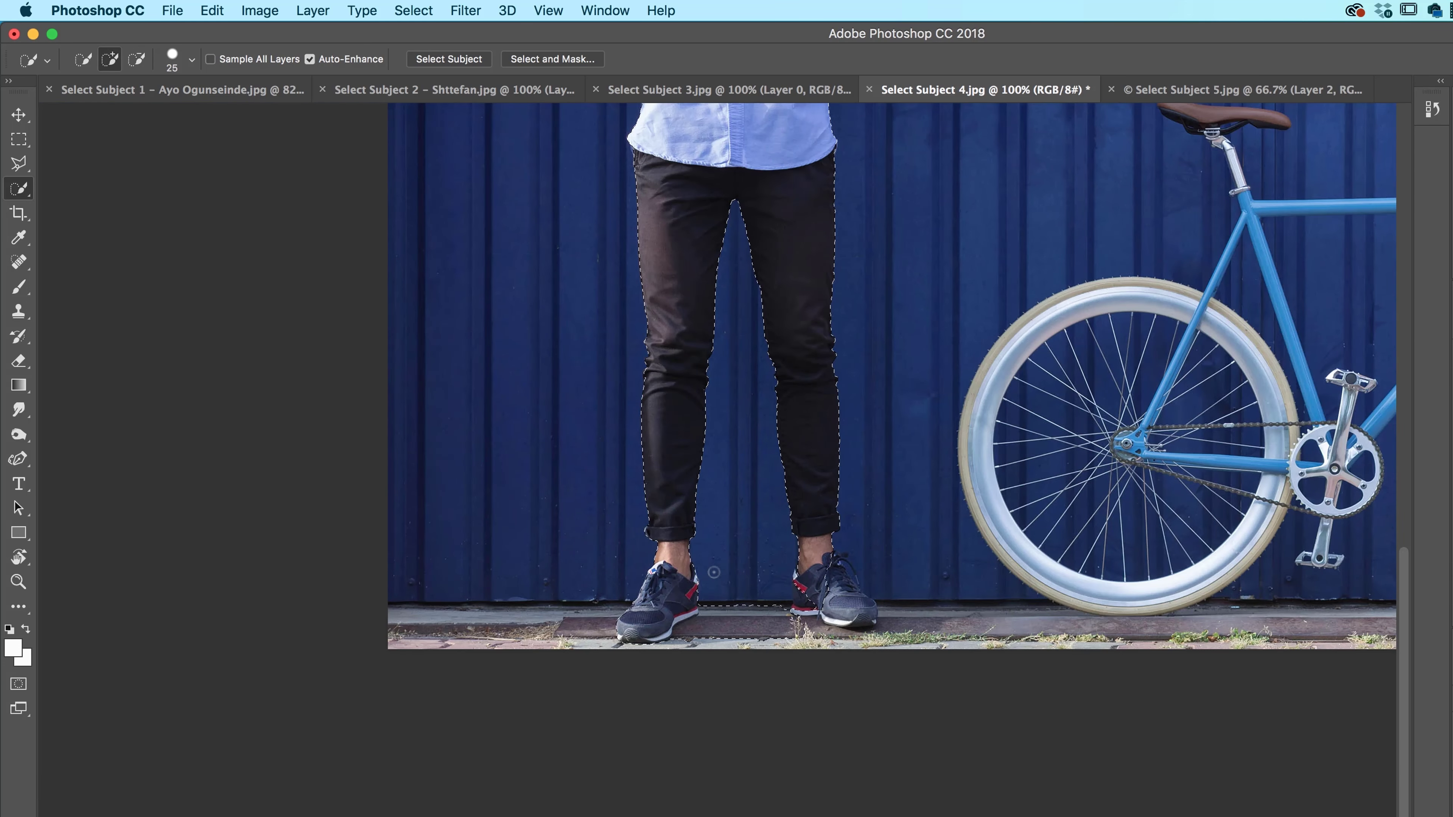
pyautogui.press('alt')
pyautogui.moveTo(753, 641)
pyautogui.mouseDown()
pyautogui.moveTo(749, 627)
pyautogui.moveTo(739, 653)
pyautogui.mouseUp()
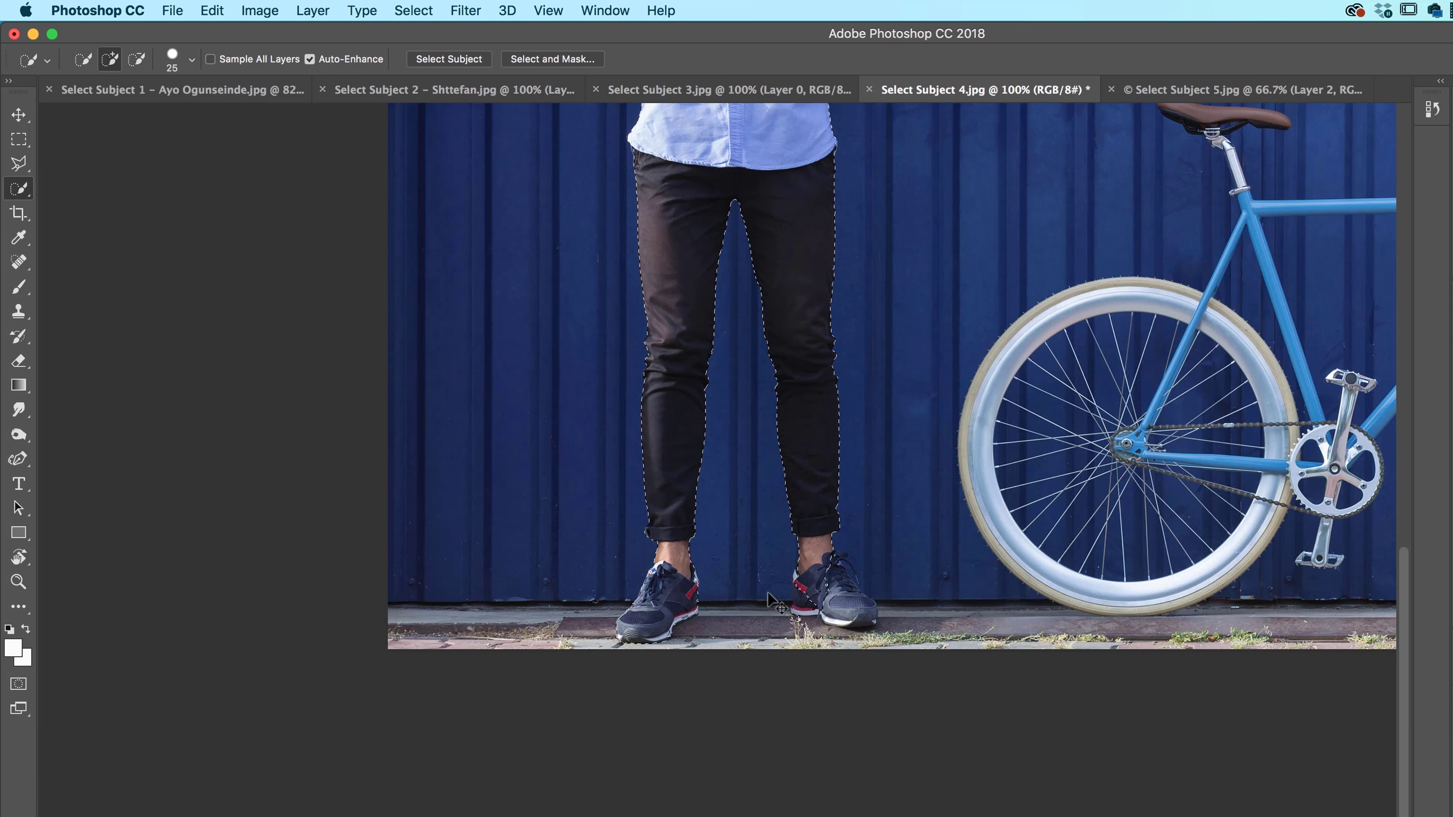
pyautogui.press('alt')
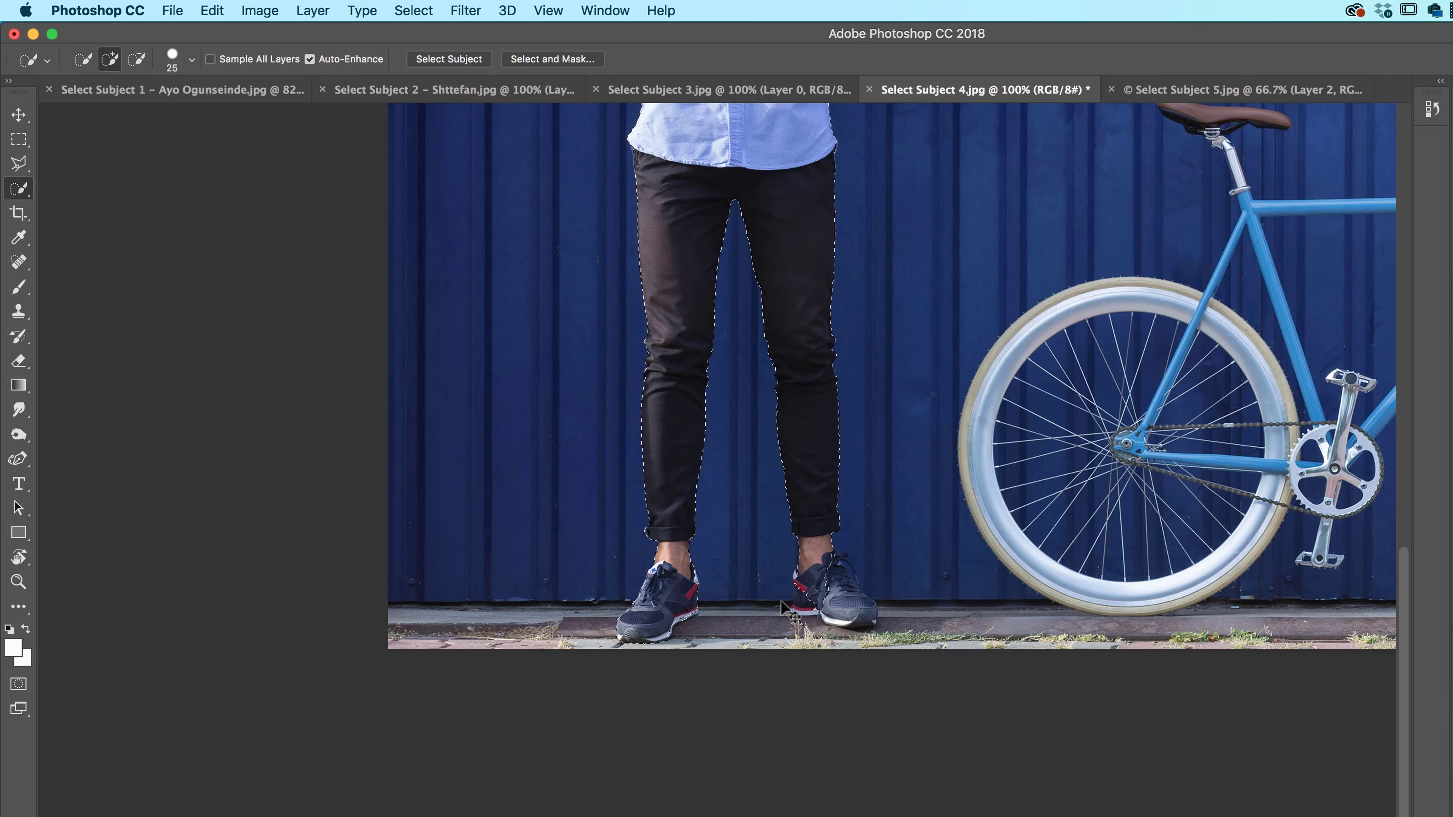
# Add the man's left shoe to the selection with a size 25 Quick Selection brush, and subtract the ground around its sole.
pyautogui.press('super+plus')
pyautogui.press('super+plus')
pyautogui.press('super+plus')
pyautogui.press('super+plus')
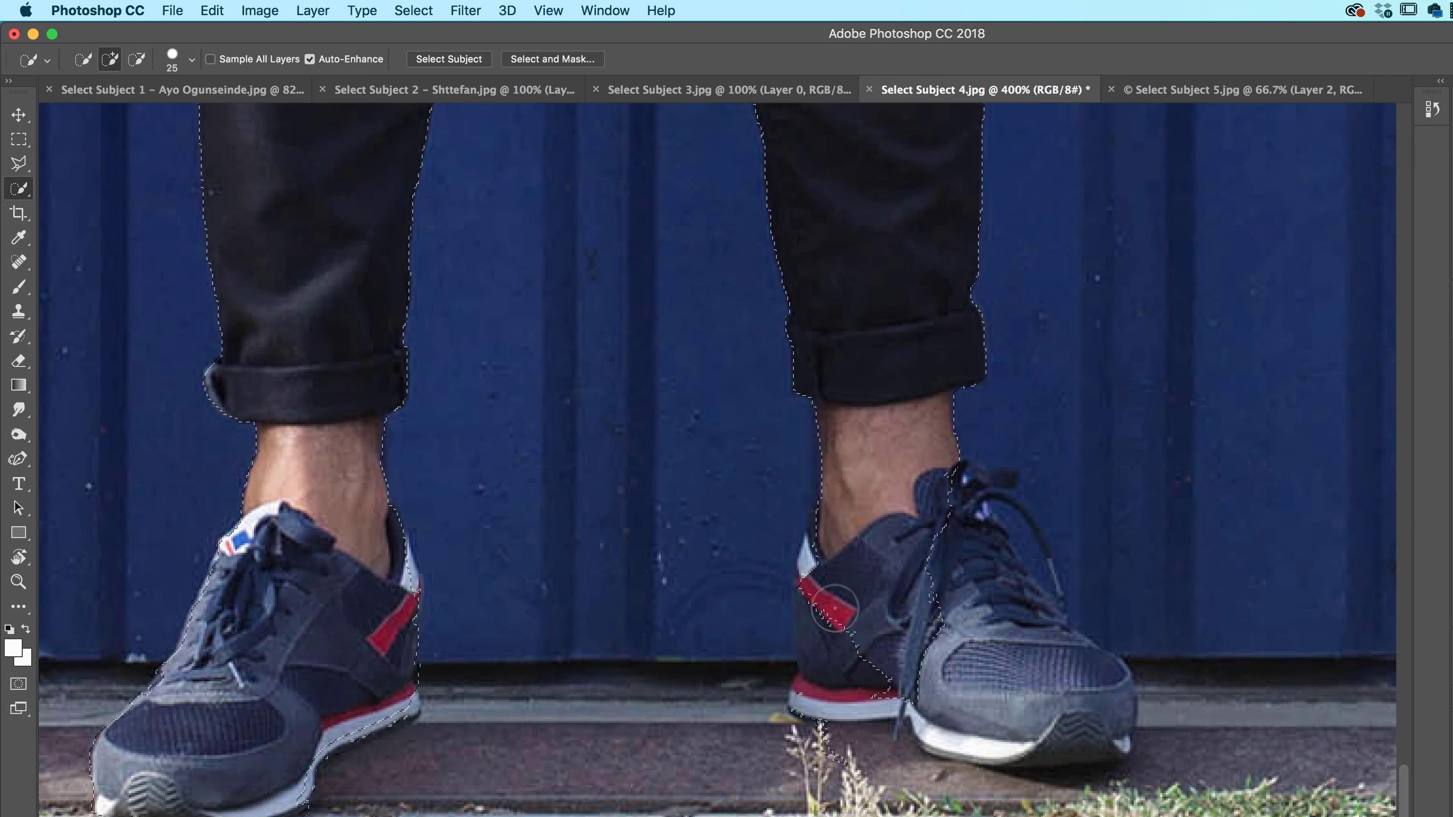
pyautogui.moveTo(921, 615)
pyautogui.mouseDown()
pyautogui.moveTo(996, 664)
pyautogui.moveTo(1047, 727)
pyautogui.mouseUp()
pyautogui.moveTo(840, 742)
pyautogui.keyDown('alt'); pyautogui.mouseDown()
pyautogui.moveTo(839, 776)
pyautogui.moveTo(804, 727)
pyautogui.mouseUp(); pyautogui.keyUp('alt')
pyautogui.moveTo(829, 678)
pyautogui.mouseDown()
pyautogui.moveTo(840, 662)
pyautogui.moveTo(884, 690)
pyautogui.mouseUp()
pyautogui.moveTo(1074, 718); pyautogui.dragTo(1085, 723)
pyautogui.keyDown('alt'); pyautogui.moveTo(1106, 787); pyautogui.dragTo(1064, 786); pyautogui.keyUp('alt')
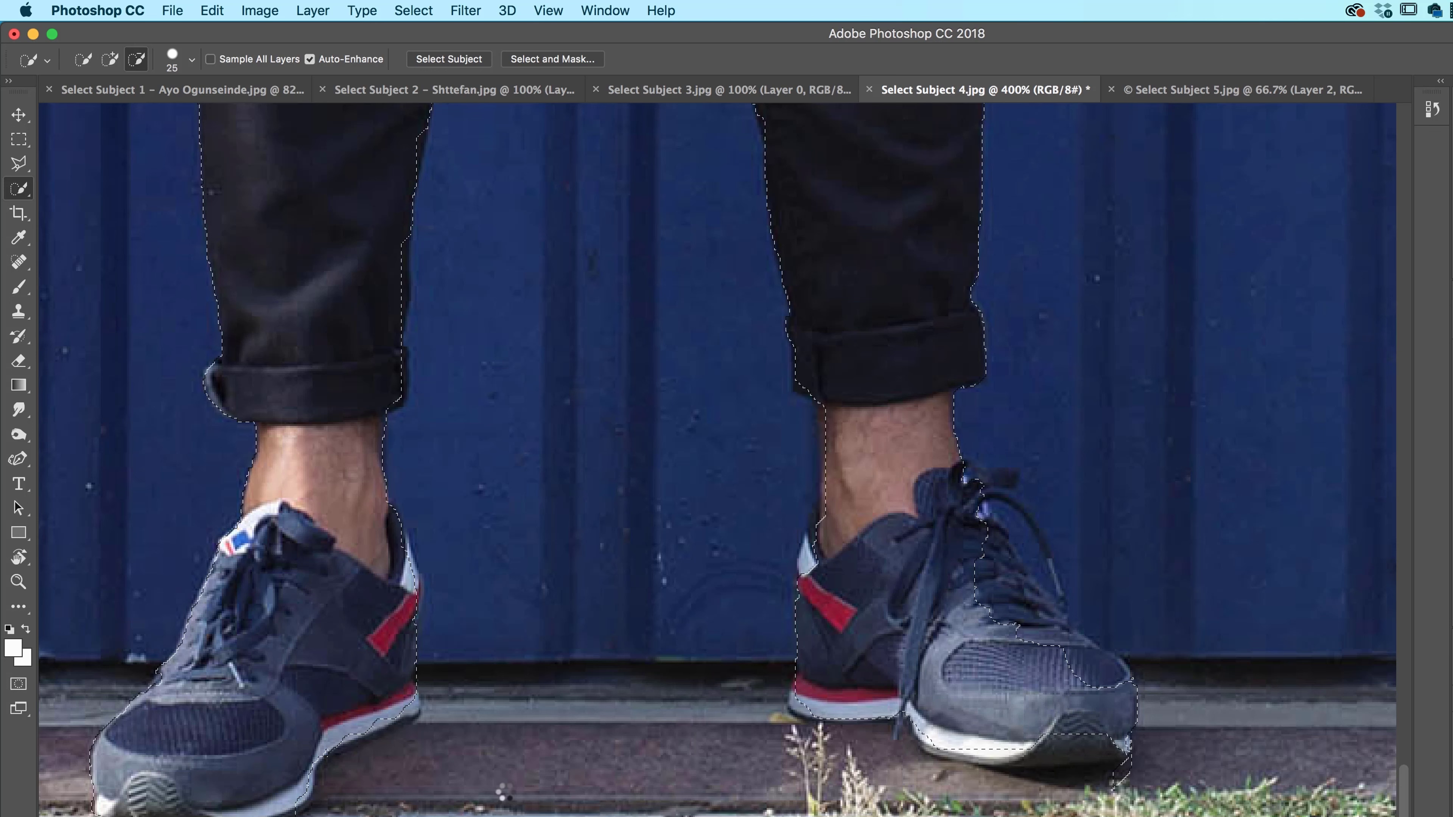
# Check the shoe selection in Quick Mask and subtract the ground beneath the left shoe's toe.
pyautogui.click(9, 629)
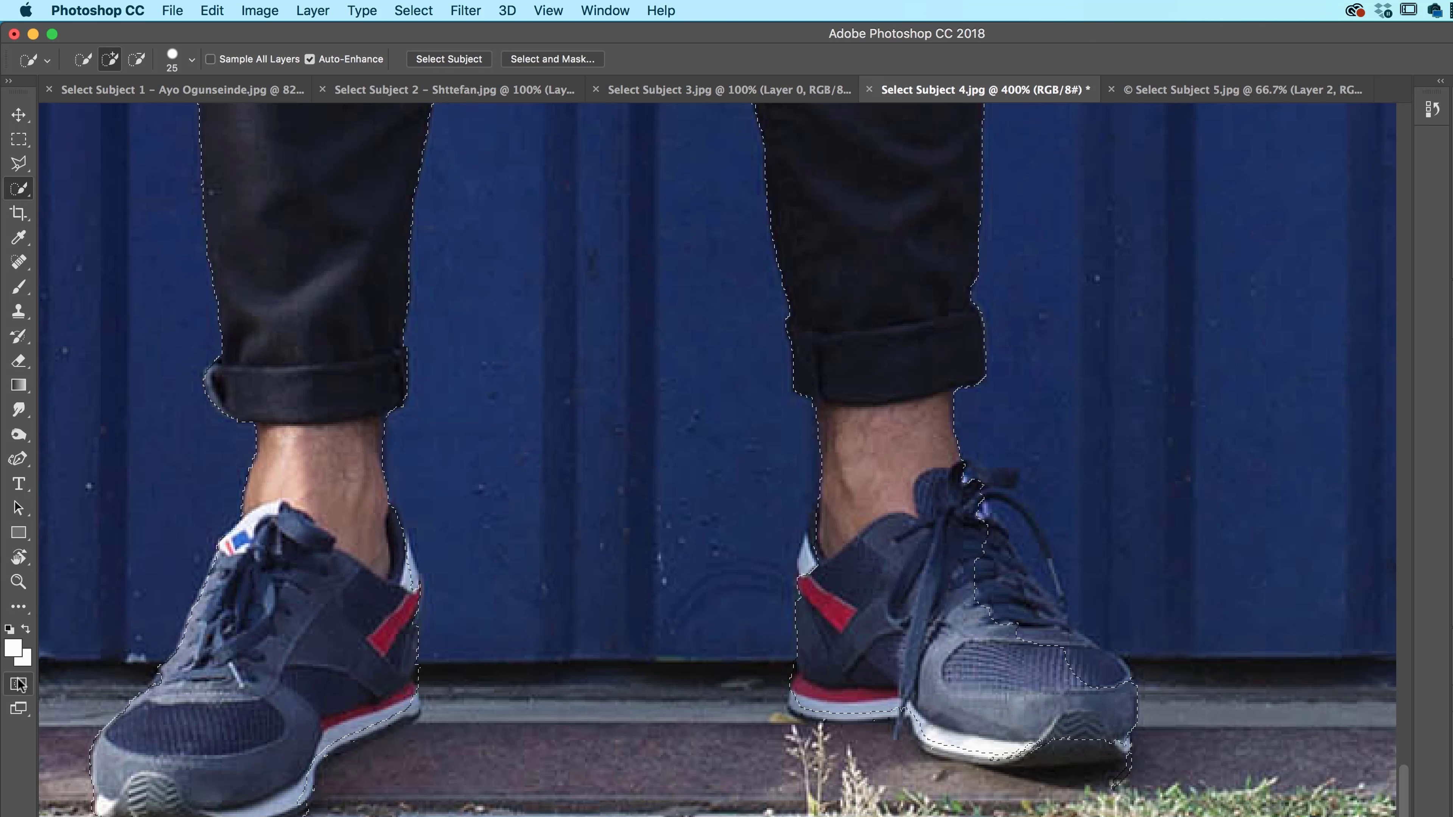
pyautogui.click(19, 684)
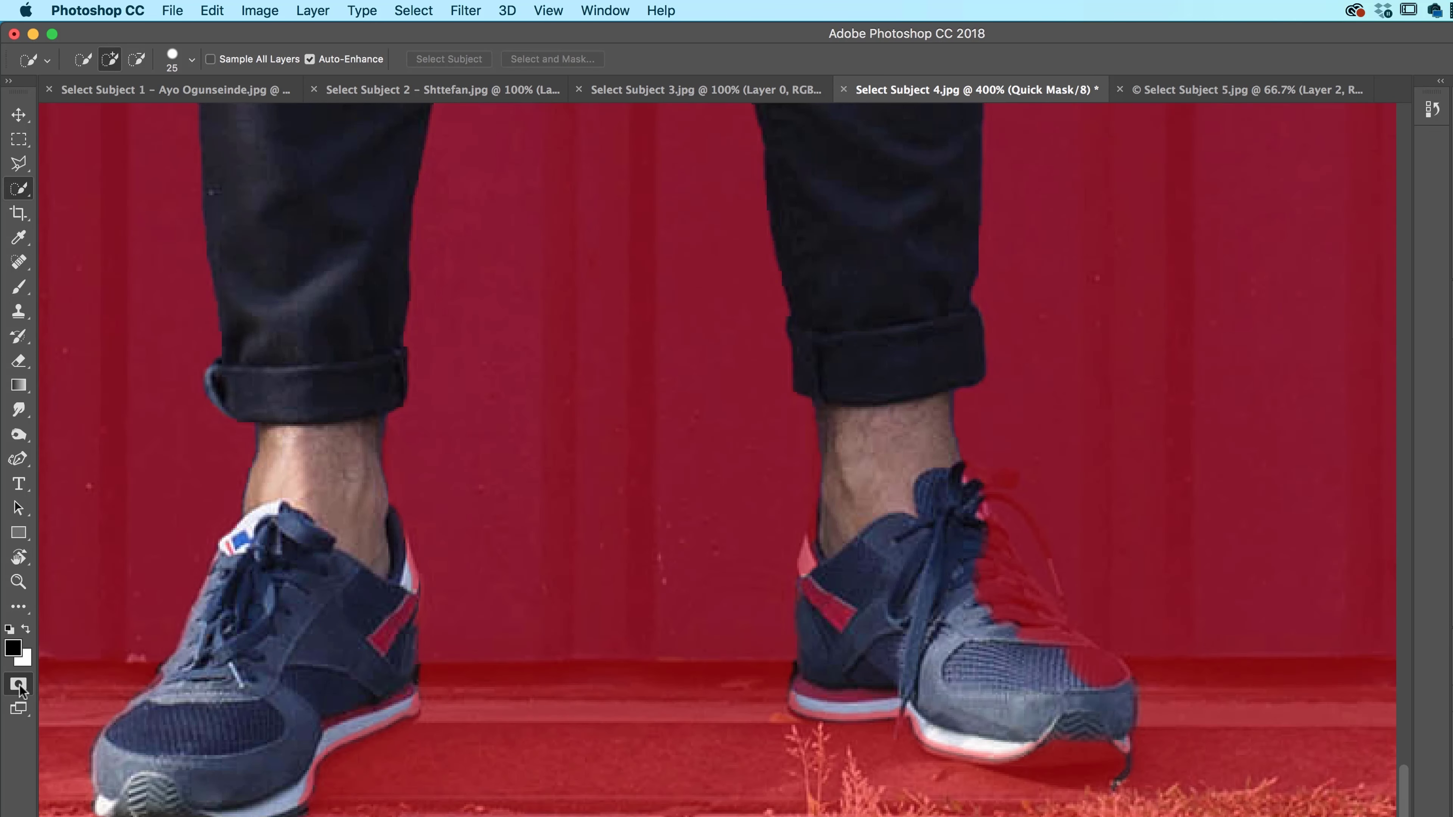
pyautogui.click(19, 684)
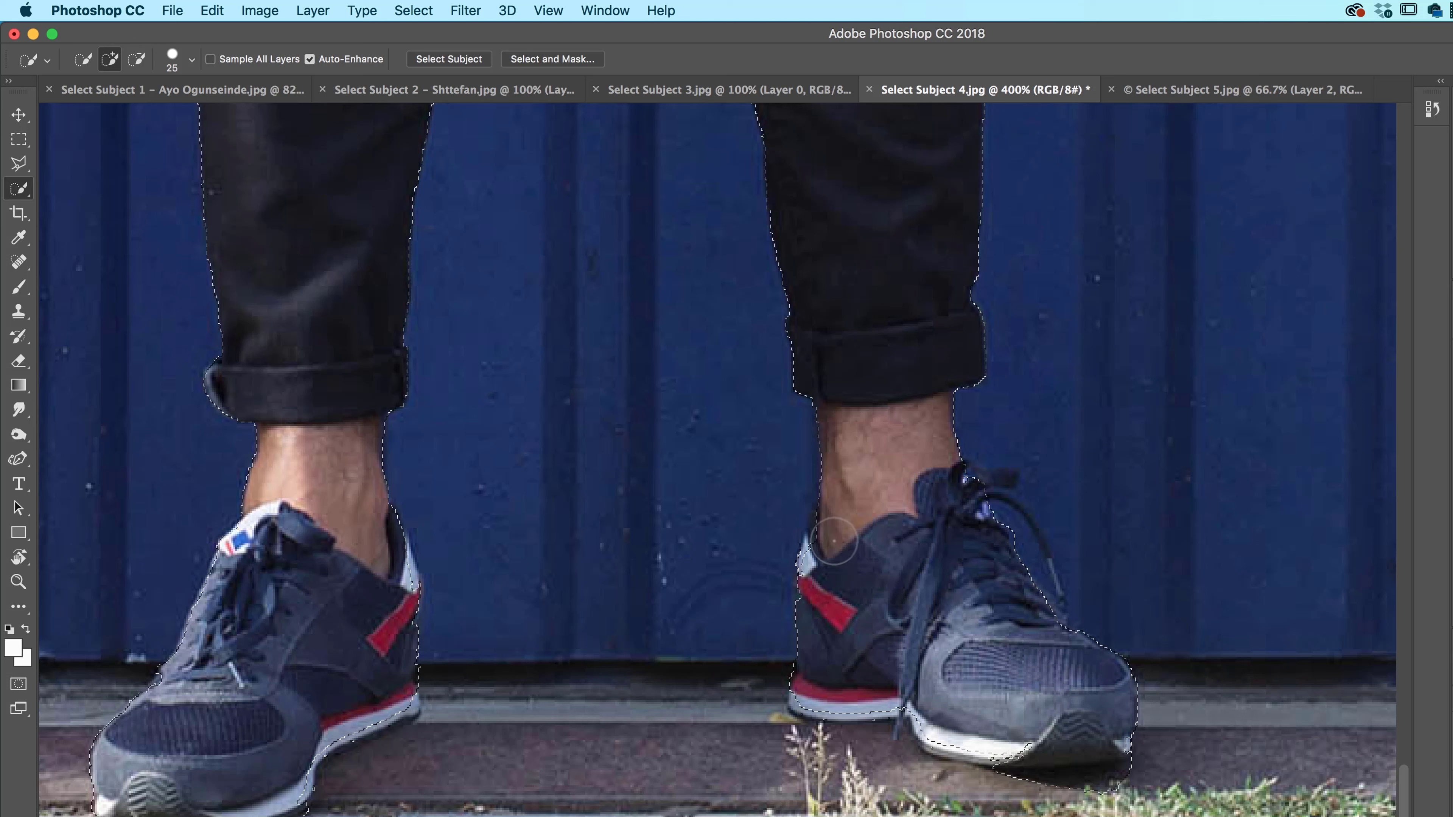
pyautogui.press('alt')
pyautogui.moveTo(1092, 783); pyautogui.dragTo(1107, 794)
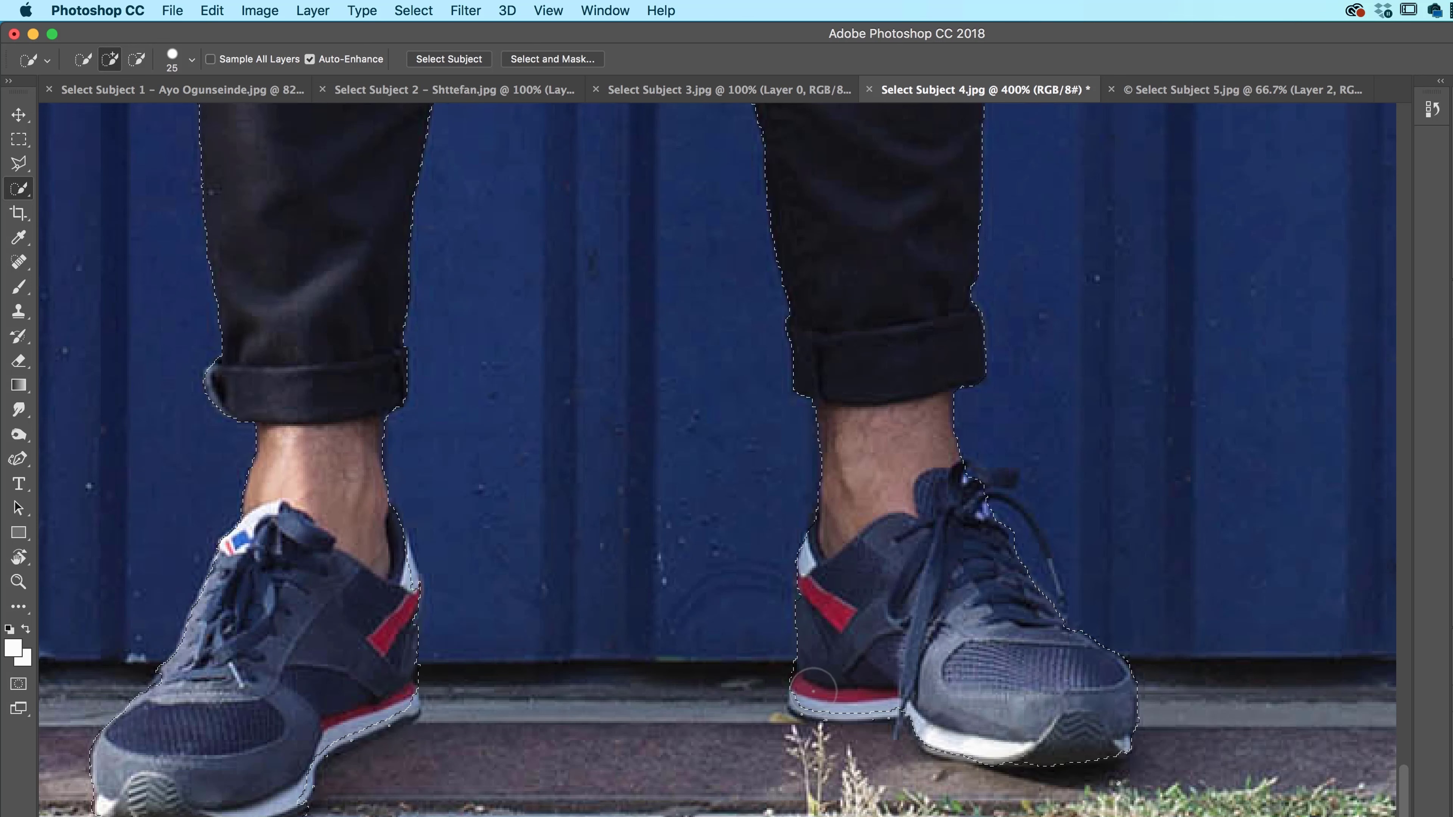
# Subtract the wall beneath the man's right elbow, beside his shirt, from the selection with a size 7 Quick Selection brush.
pyautogui.scroll(10, 940, 590)
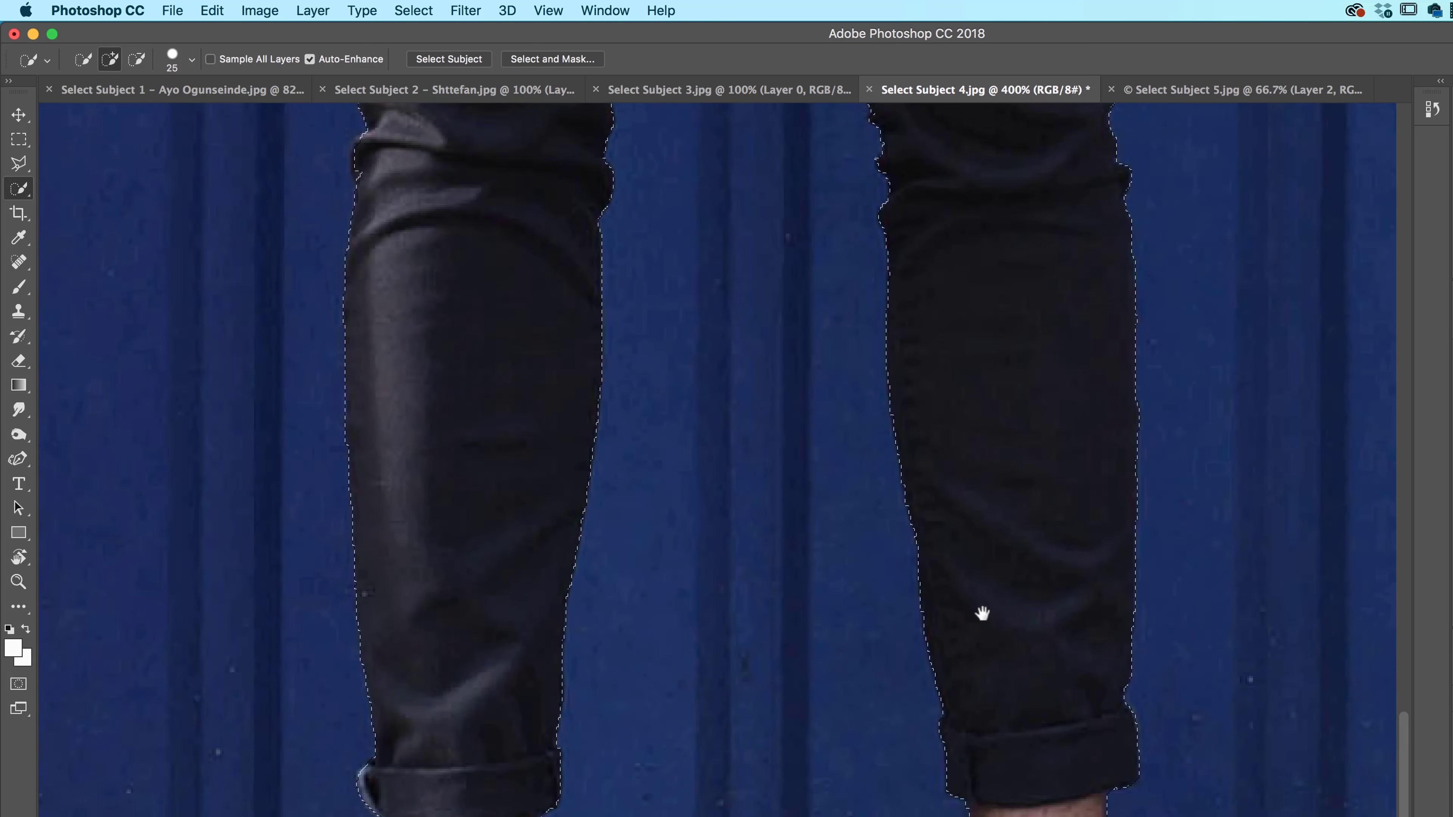
pyautogui.scroll(10, 986, 546)
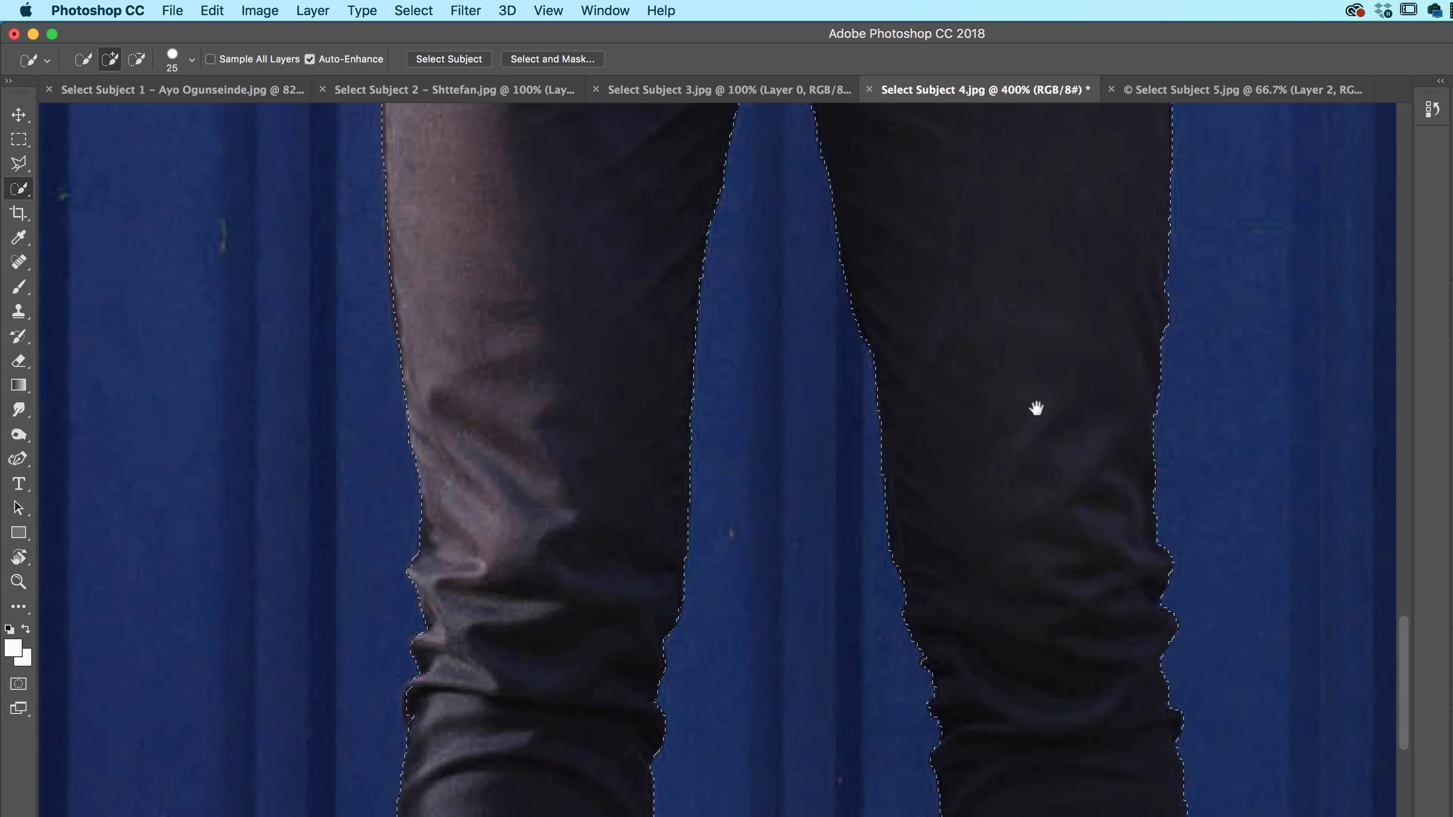
pyautogui.scroll(8, 989, 455)
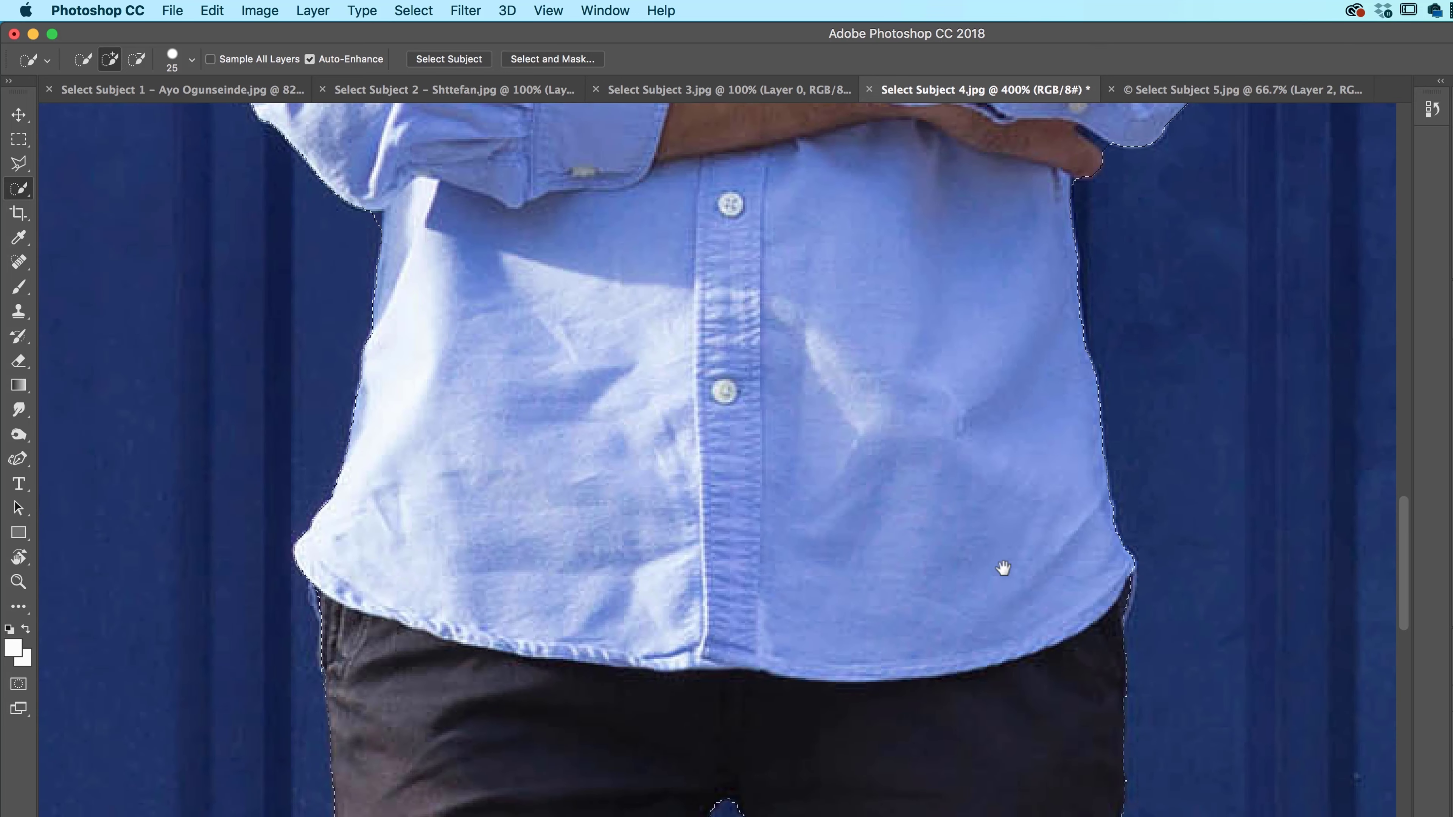
pyautogui.scroll(10, 1010, 499)
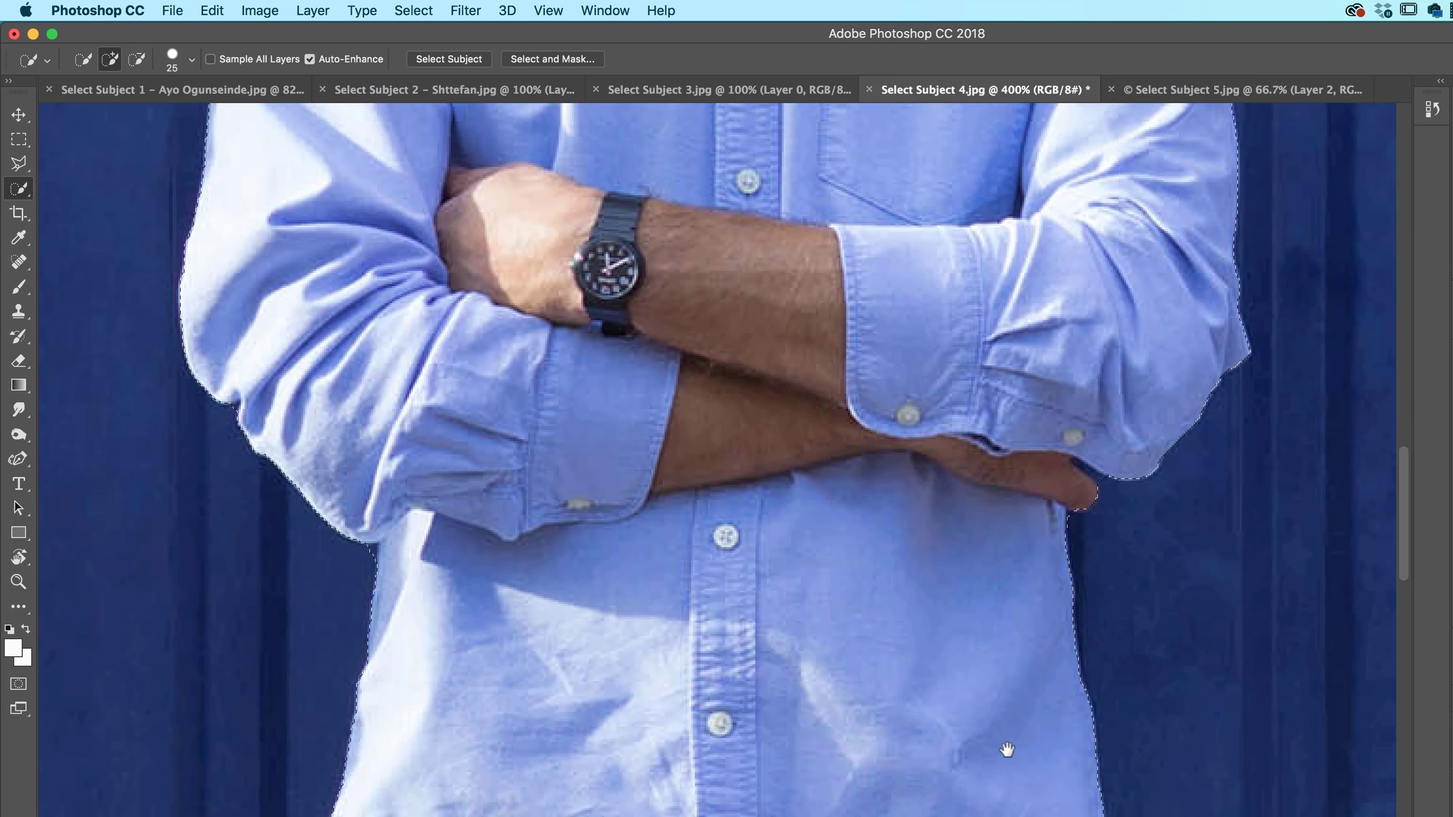
pyautogui.scroll(3, 1009, 604)
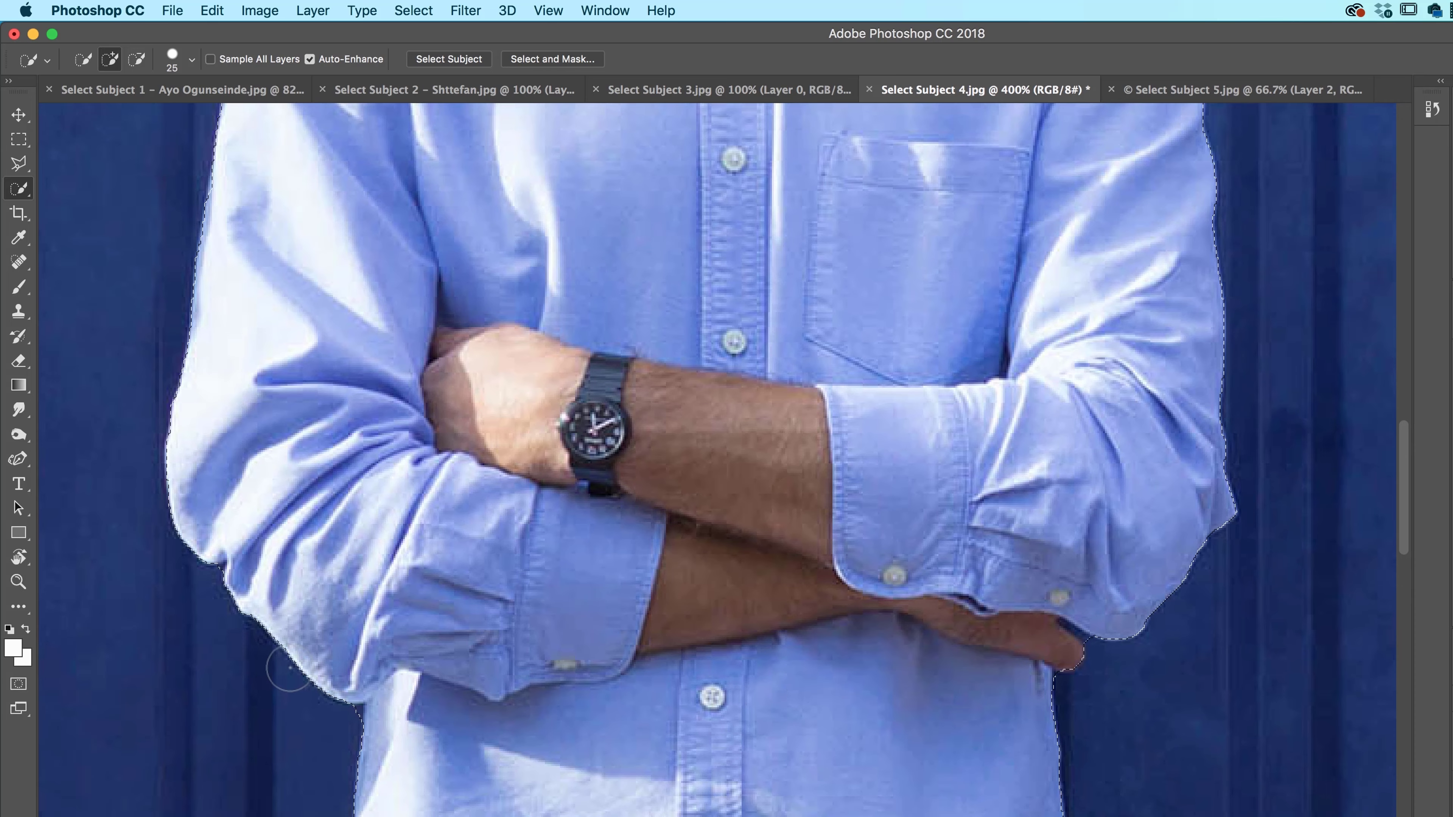
pyautogui.press('super+plus')
pyautogui.press('super+plus')
pyautogui.press('super+plus')
pyautogui.moveTo(290, 668); pyautogui.dragTo(1189, 475)
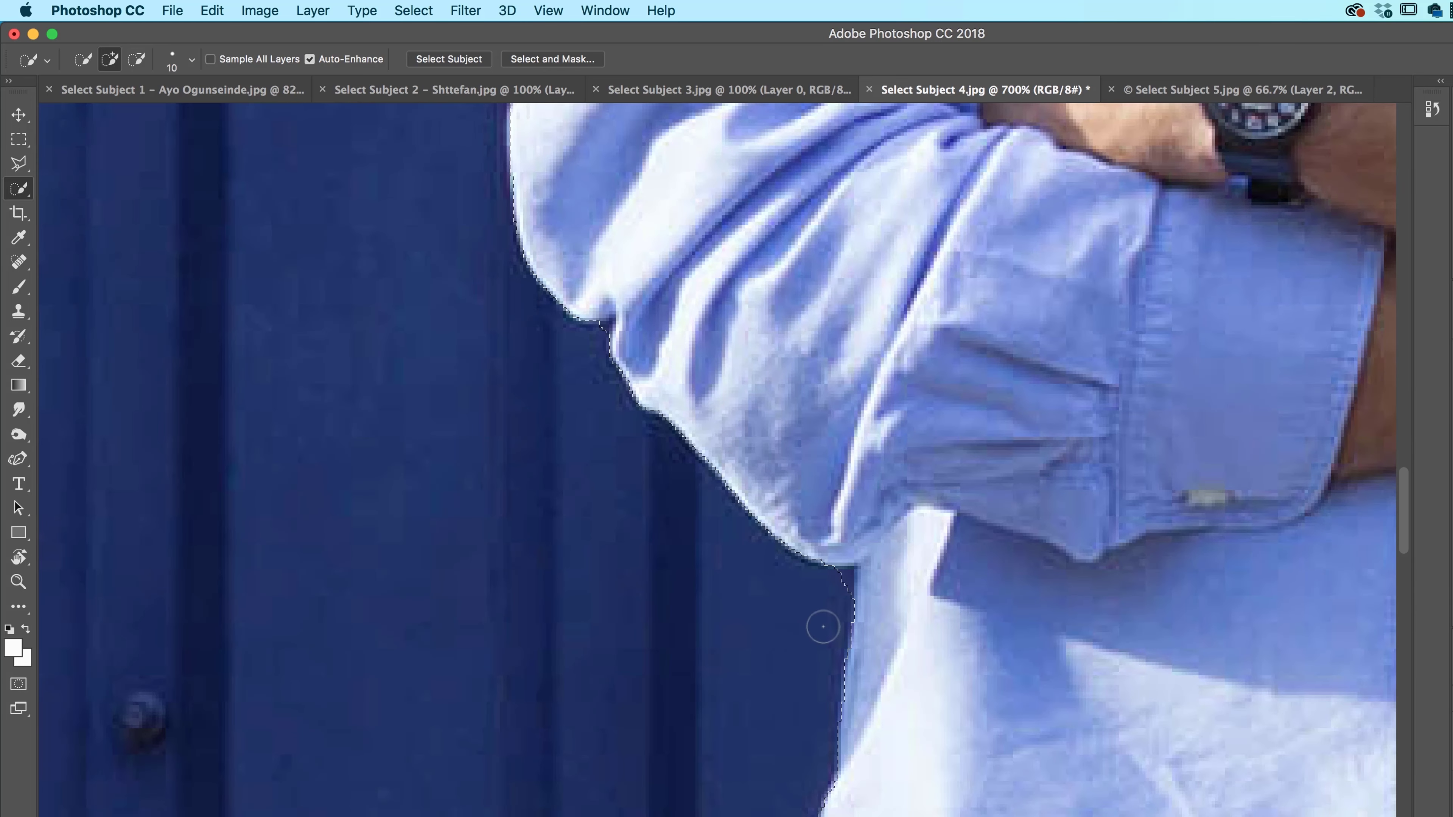
pyautogui.press('alt')
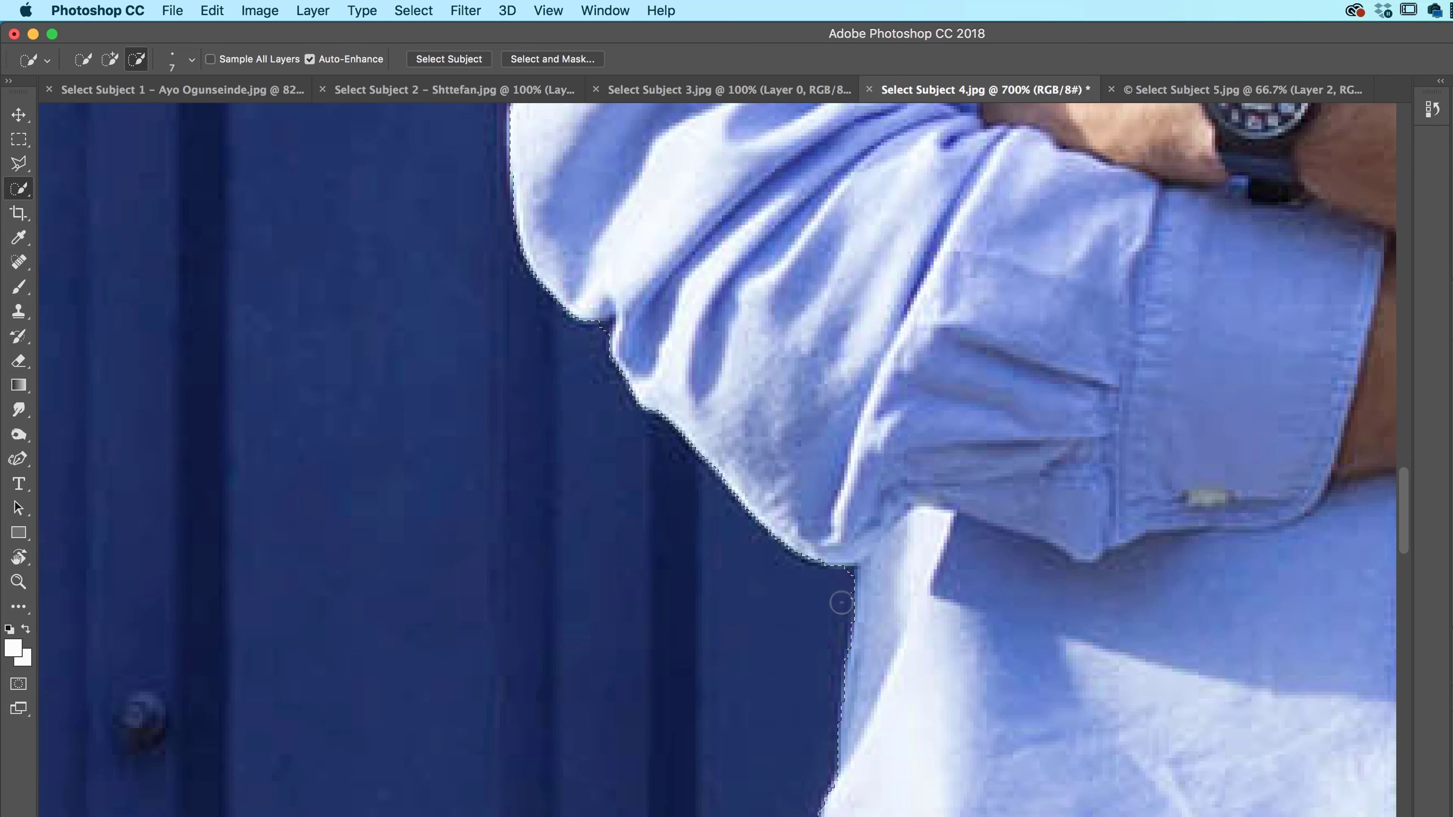
pyautogui.press('alt')
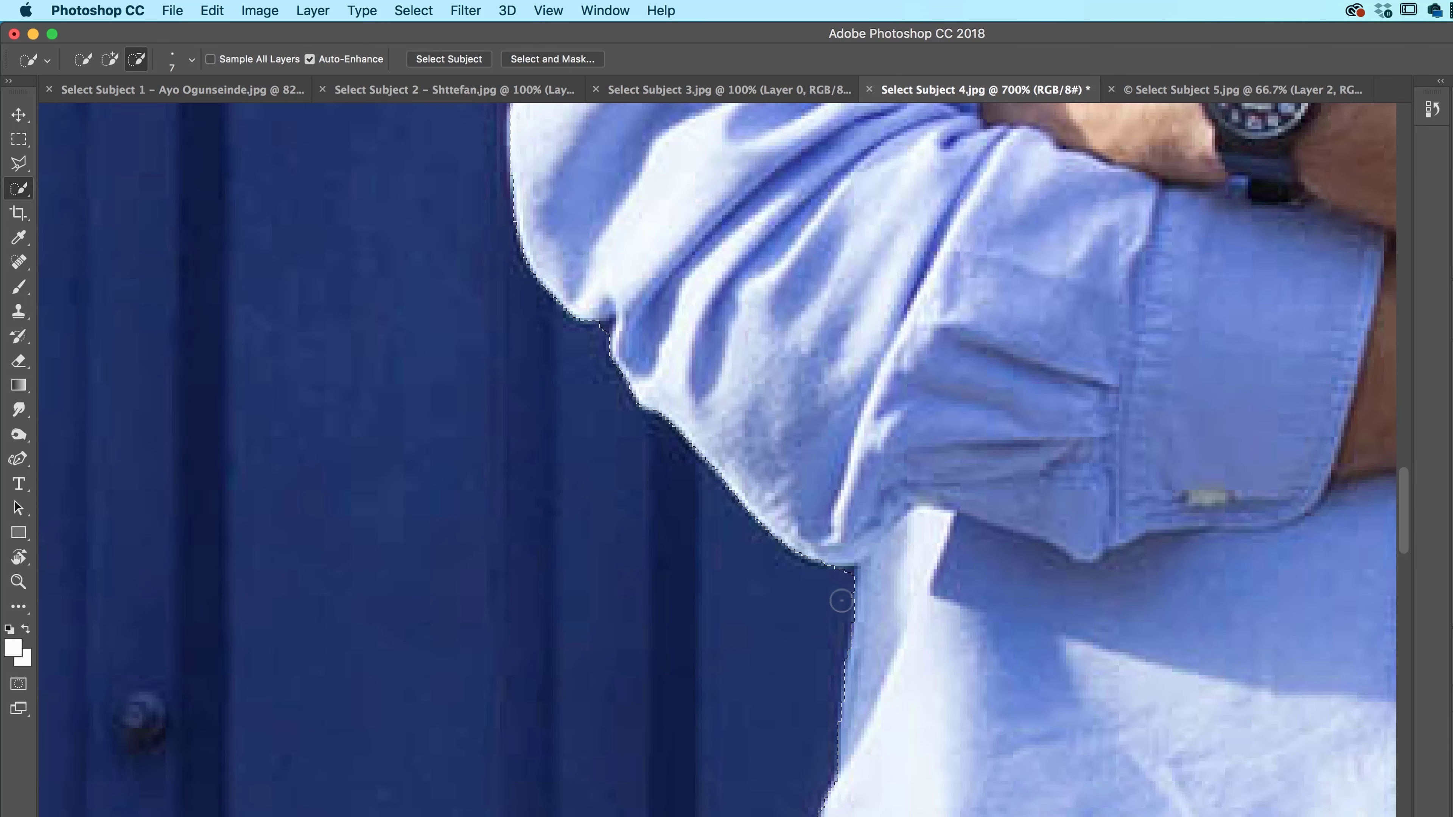
# Subtract the wall in the crease of the man's right sleeve from the selection with a size 3 brush.
pyautogui.moveTo(778, 230)
pyautogui.mouseDown()
pyautogui.moveTo(908, 756)
pyautogui.moveTo(949, 693)
pyautogui.mouseUp()
pyautogui.press('[')
pyautogui.press('[')
pyautogui.press('[')
pyautogui.press('[')
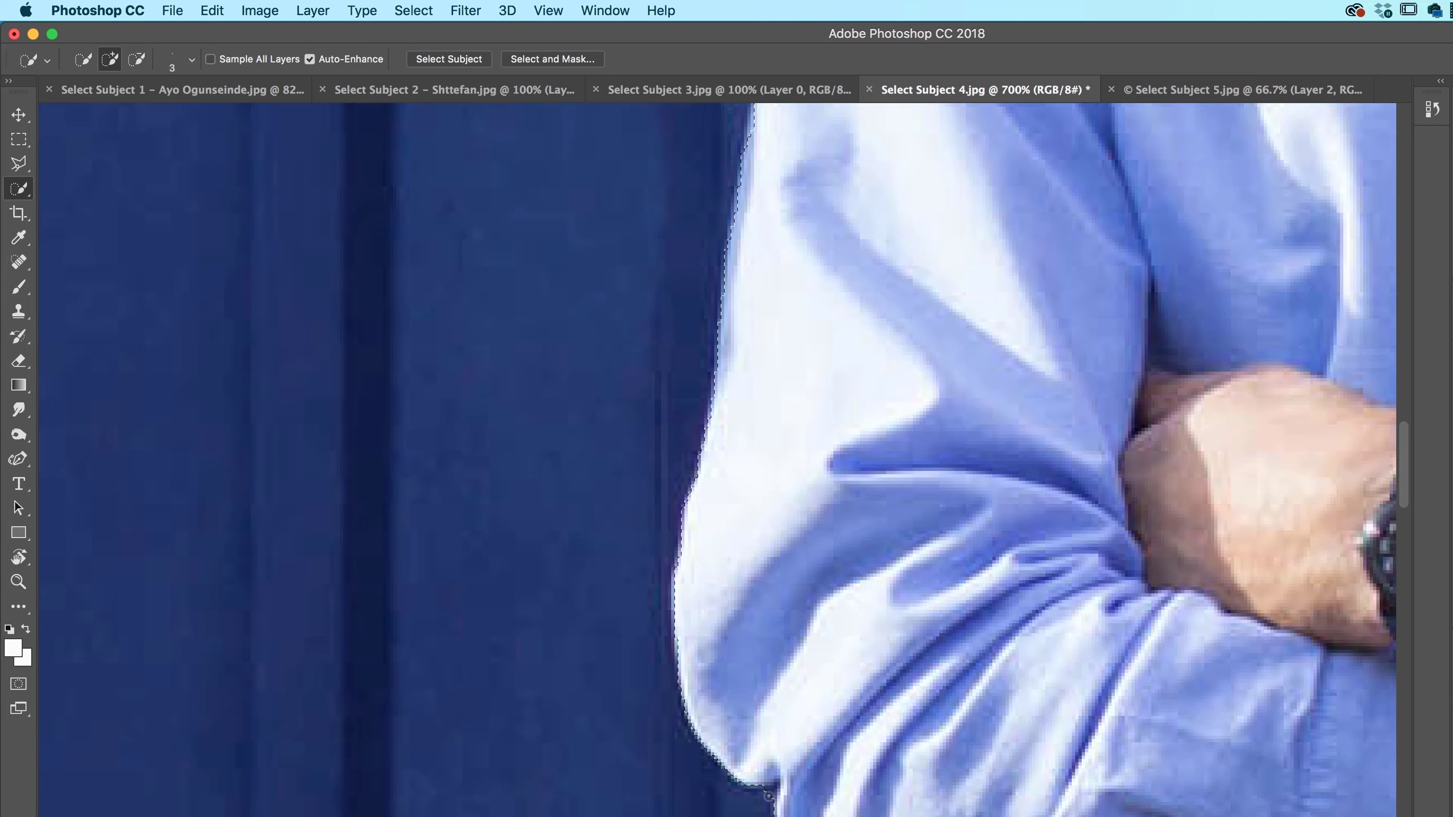
pyautogui.press('alt')
pyautogui.moveTo(944, 401); pyautogui.dragTo(903, 806)
pyautogui.scroll(15, 882, 711)
pyautogui.press('alt')
# Subtract the strip of wall beside the shirt, beneath the fingers tucked under the man's left sleeve.
pyautogui.scroll(-20, 667, 598)
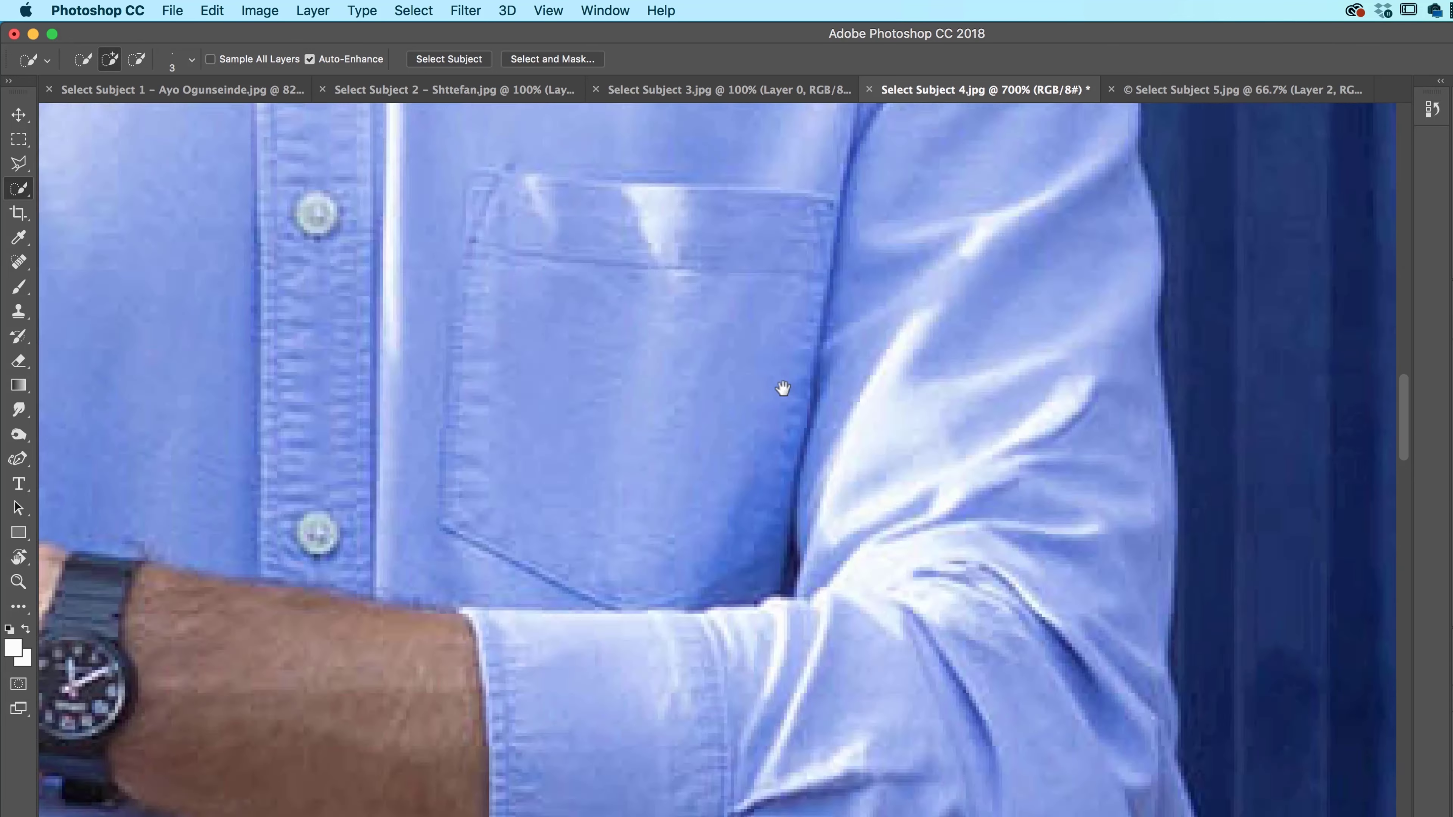
pyautogui.scroll(-15, 773, 582)
pyautogui.press('alt')
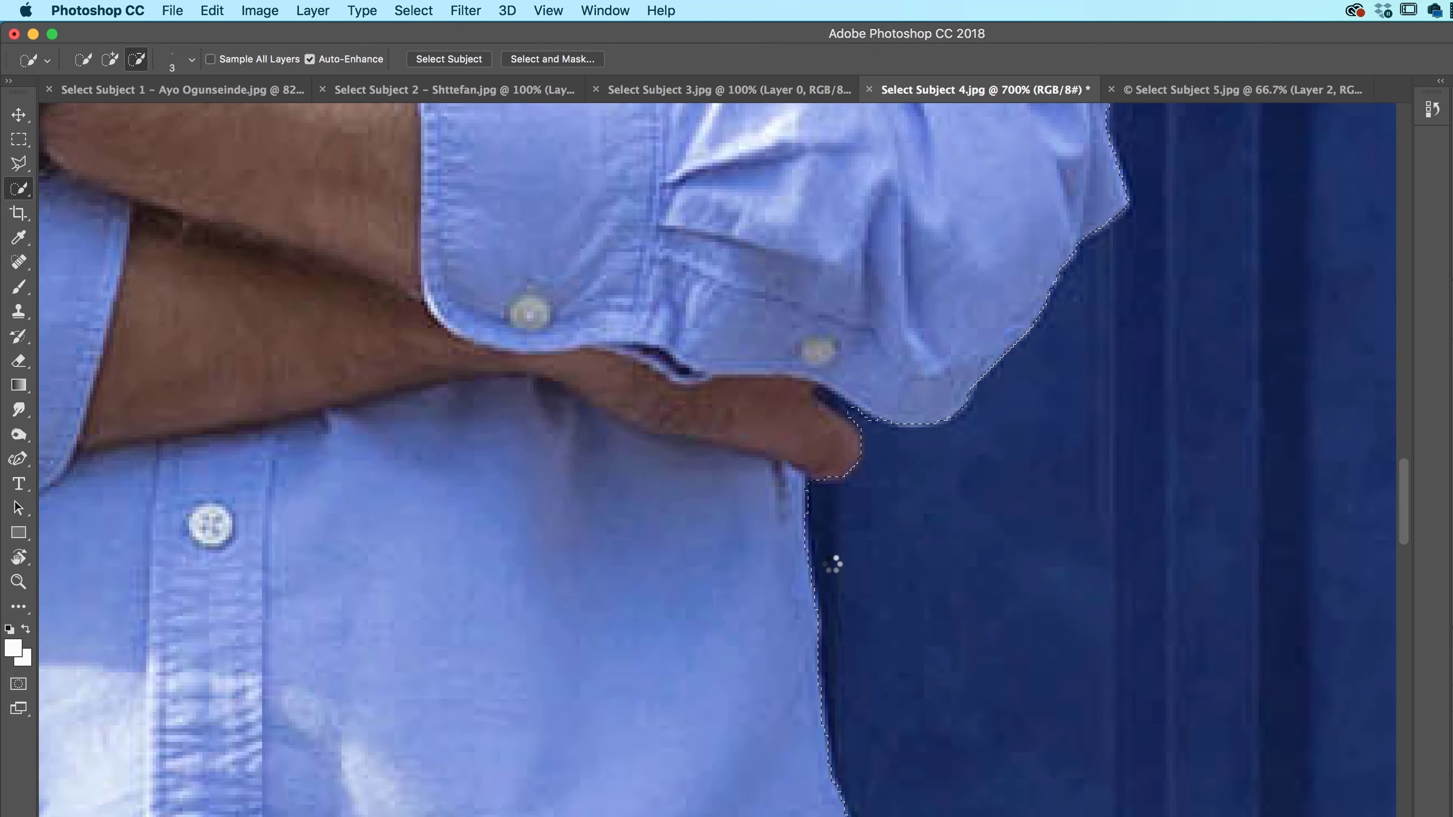
pyautogui.scroll(-10, 753, 479)
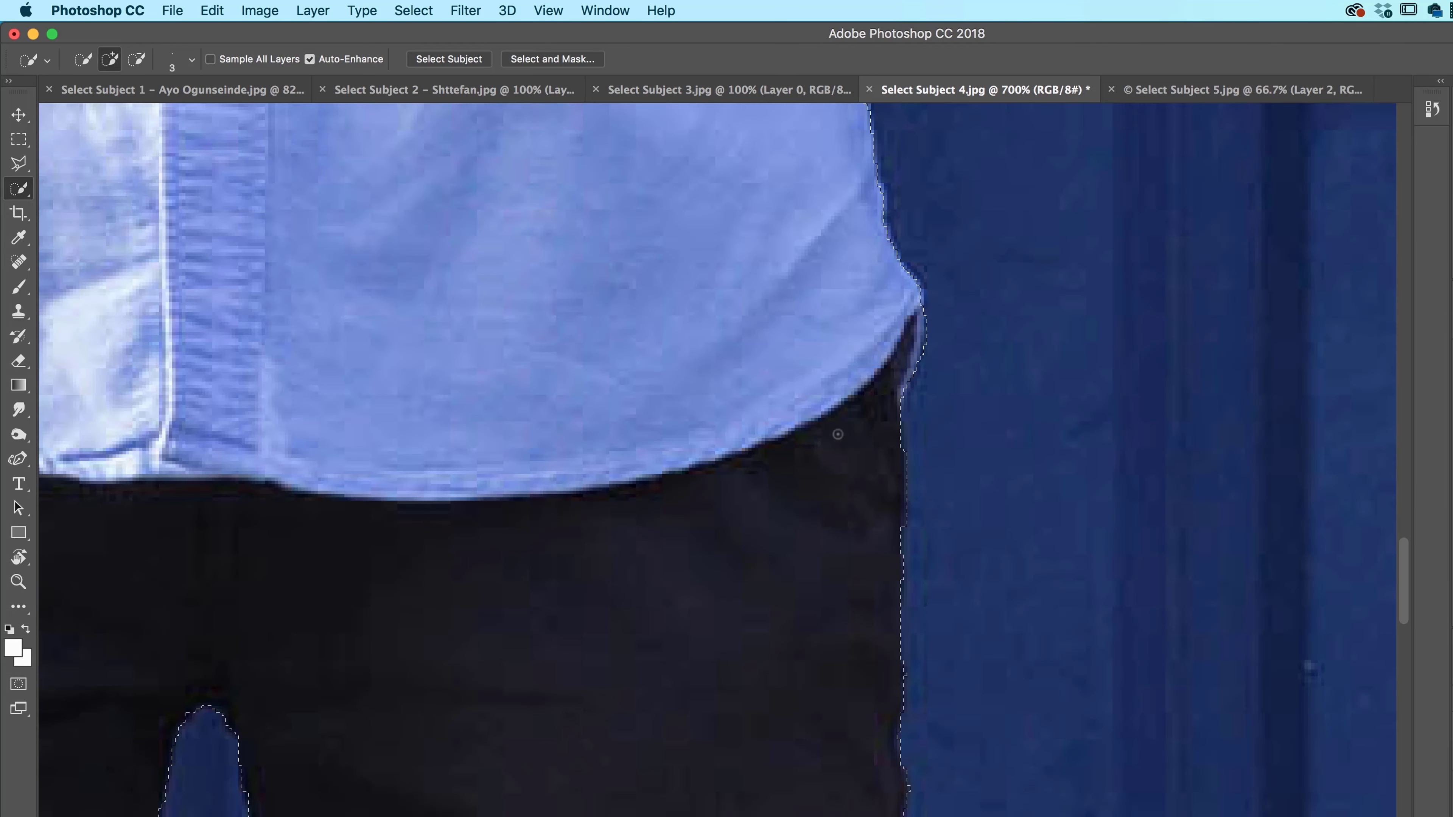
pyautogui.scroll(-10, 824, 568)
pyautogui.scroll(-5, 824, 568)
# Hide the background with a layer mask made from the selection, and open that mask in Select and Mask.
pyautogui.press('super+0')
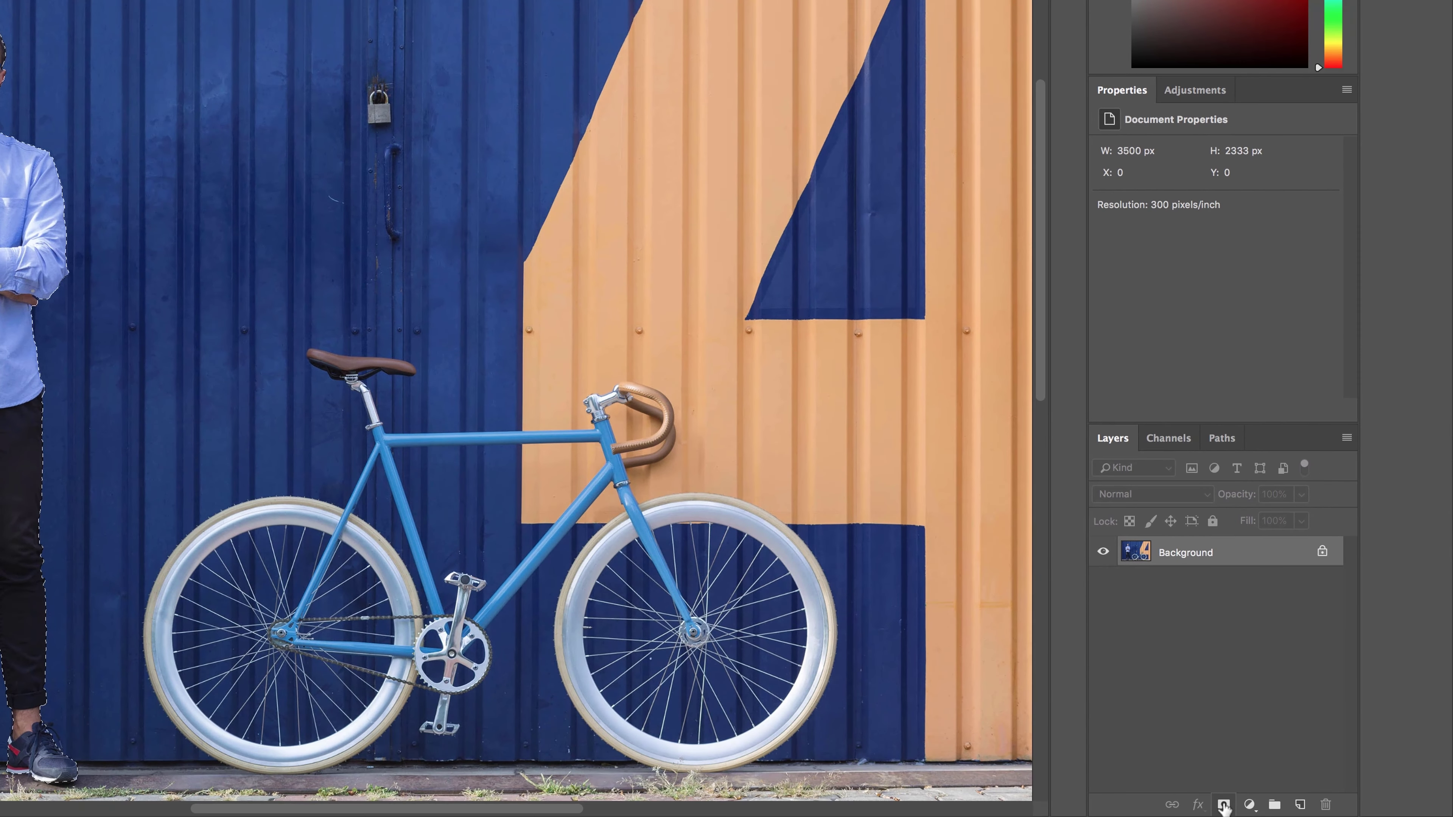
pyautogui.click(1224, 805)
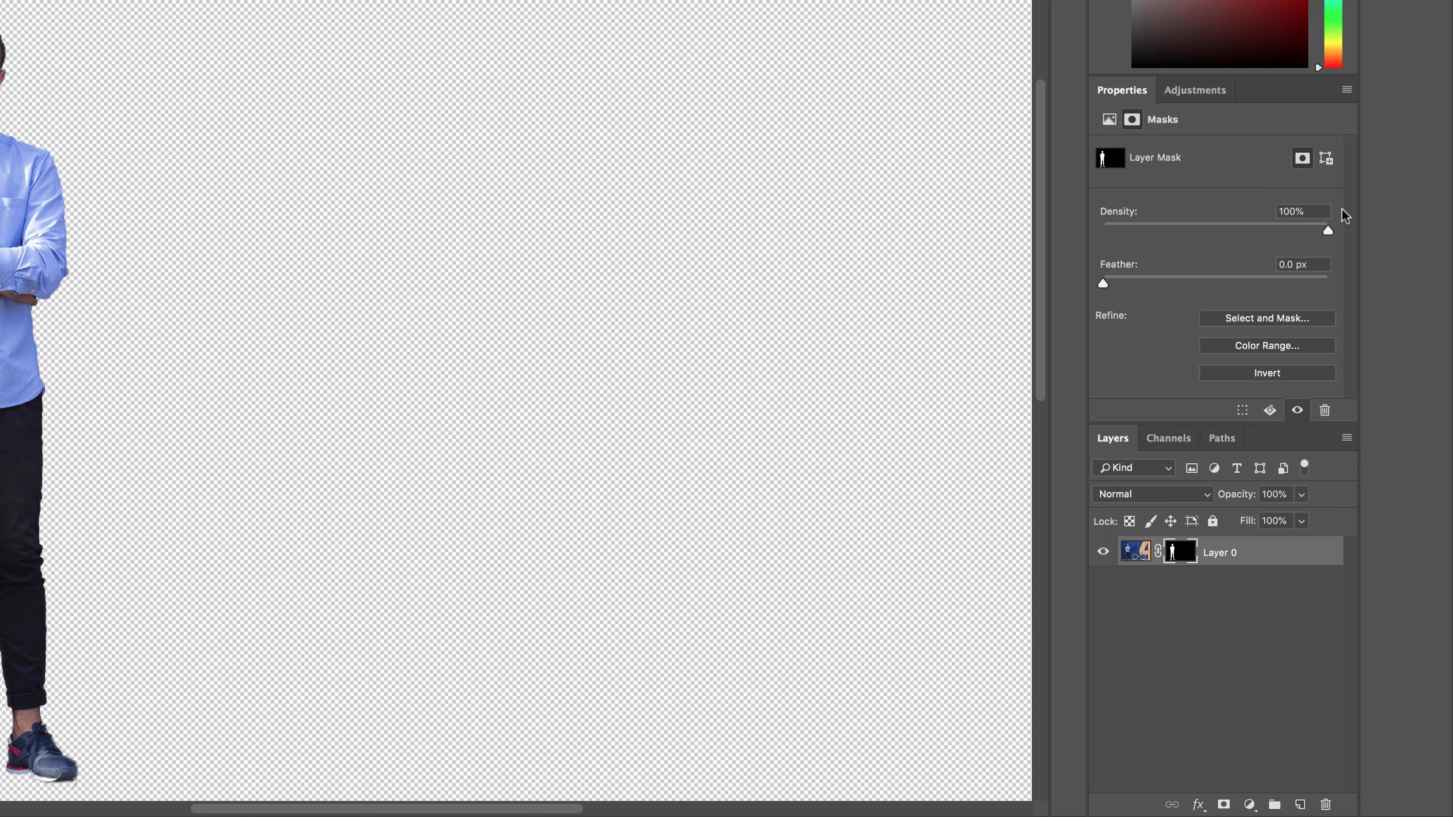
pyautogui.click(1288, 318)
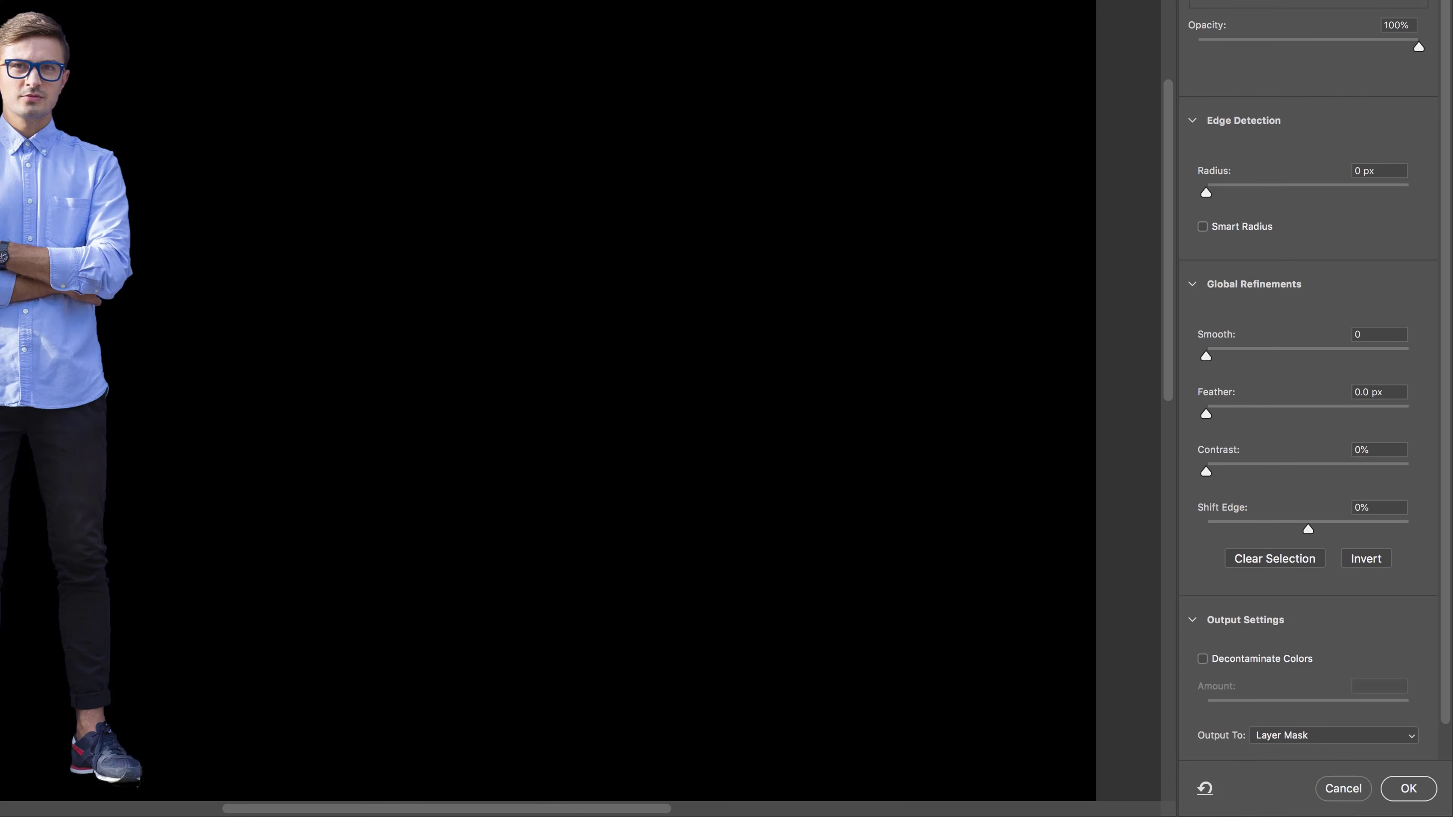
# Set the mask's Smooth to 13 and its edge detection Radius to 2 px.
pyautogui.press('super+plus')
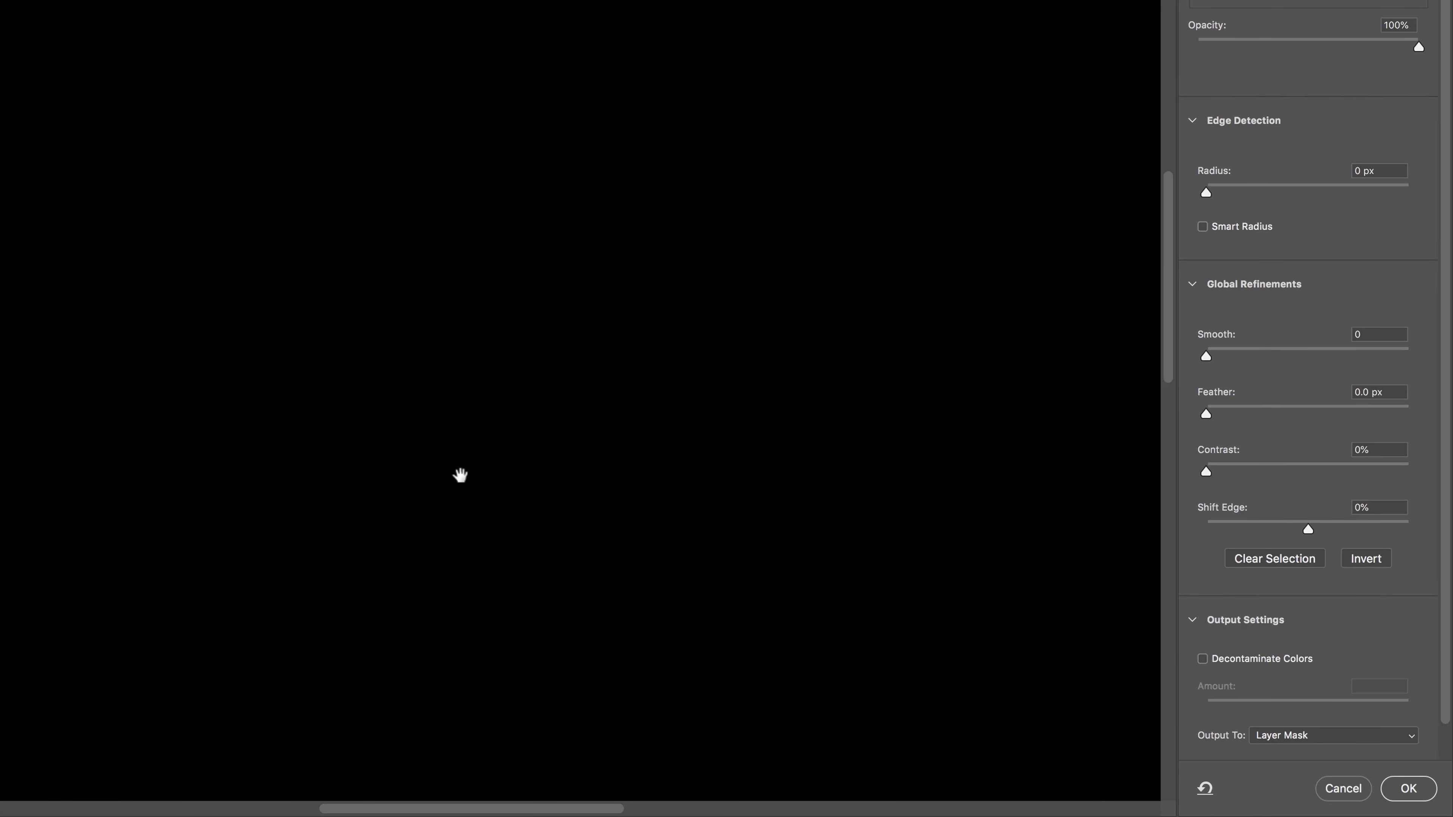
pyautogui.moveTo(386, 310); pyautogui.dragTo(573, 487)
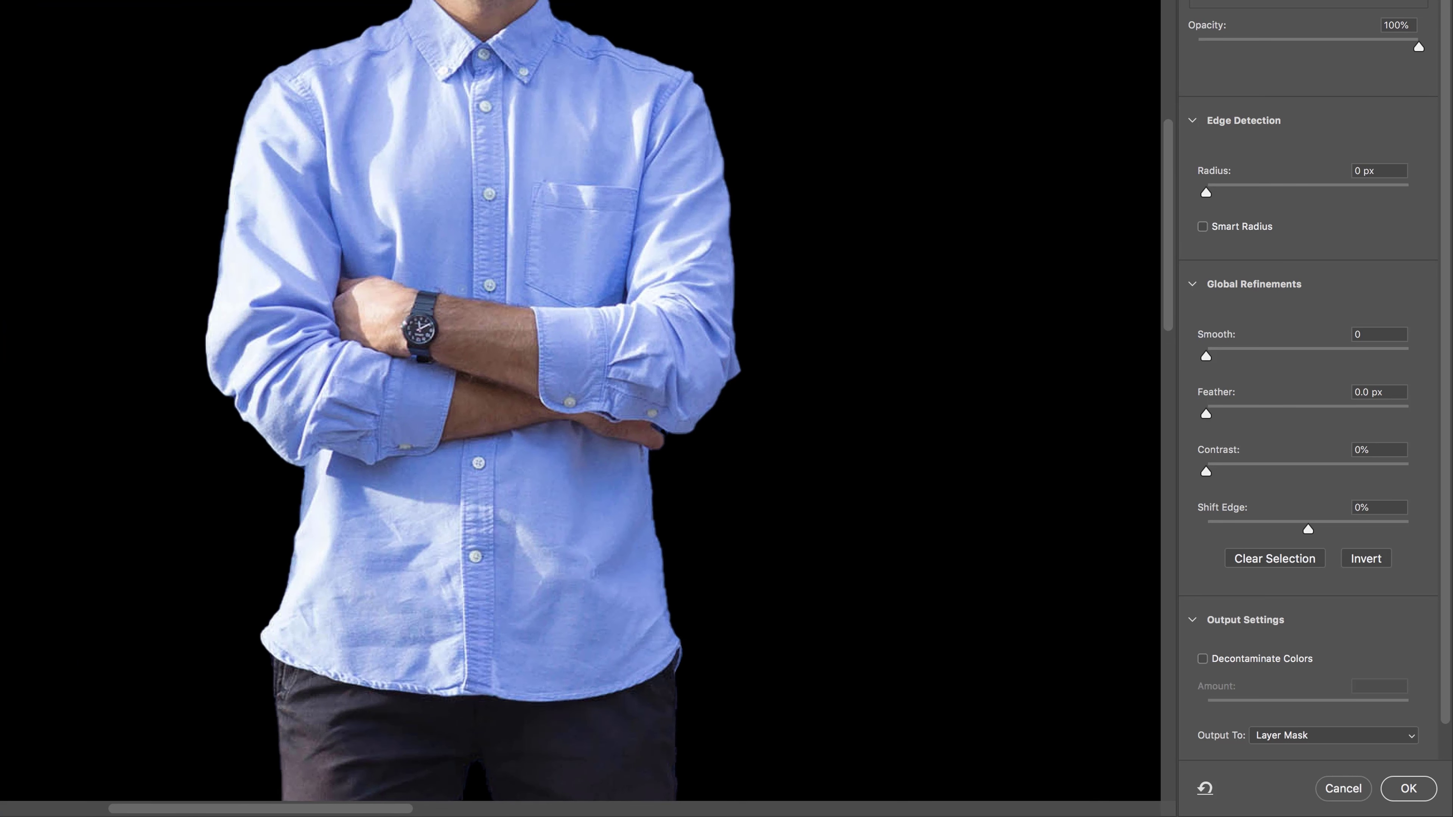
pyautogui.click(1232, 352)
pyautogui.click(1227, 193)
pyautogui.moveTo(906, 347); pyautogui.dragTo(844, 278)
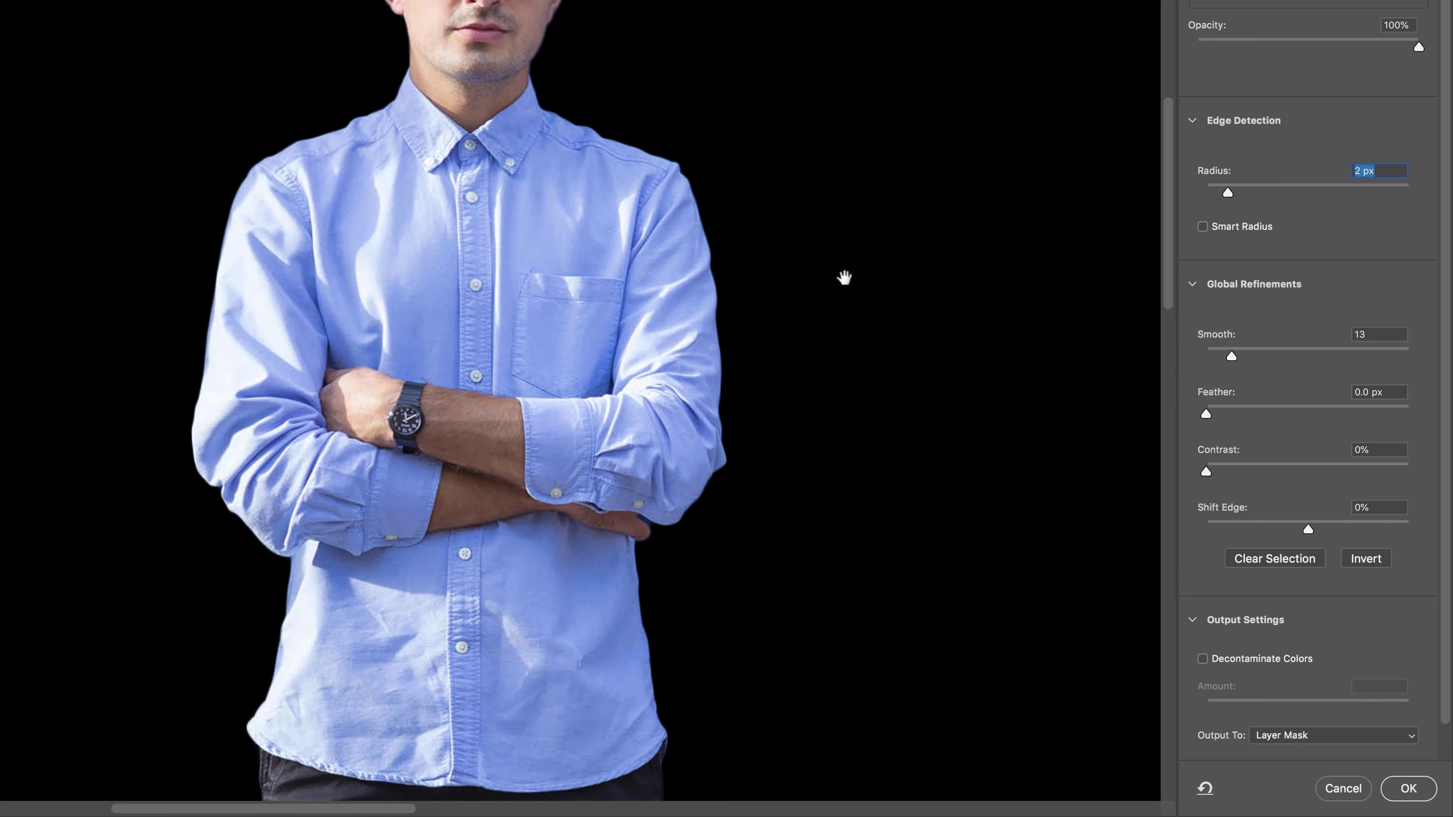
# Check the mask edges from trousers to head, turn off High Quality Preview, and apply the refinement.
pyautogui.scroll(-10, 844, 278)
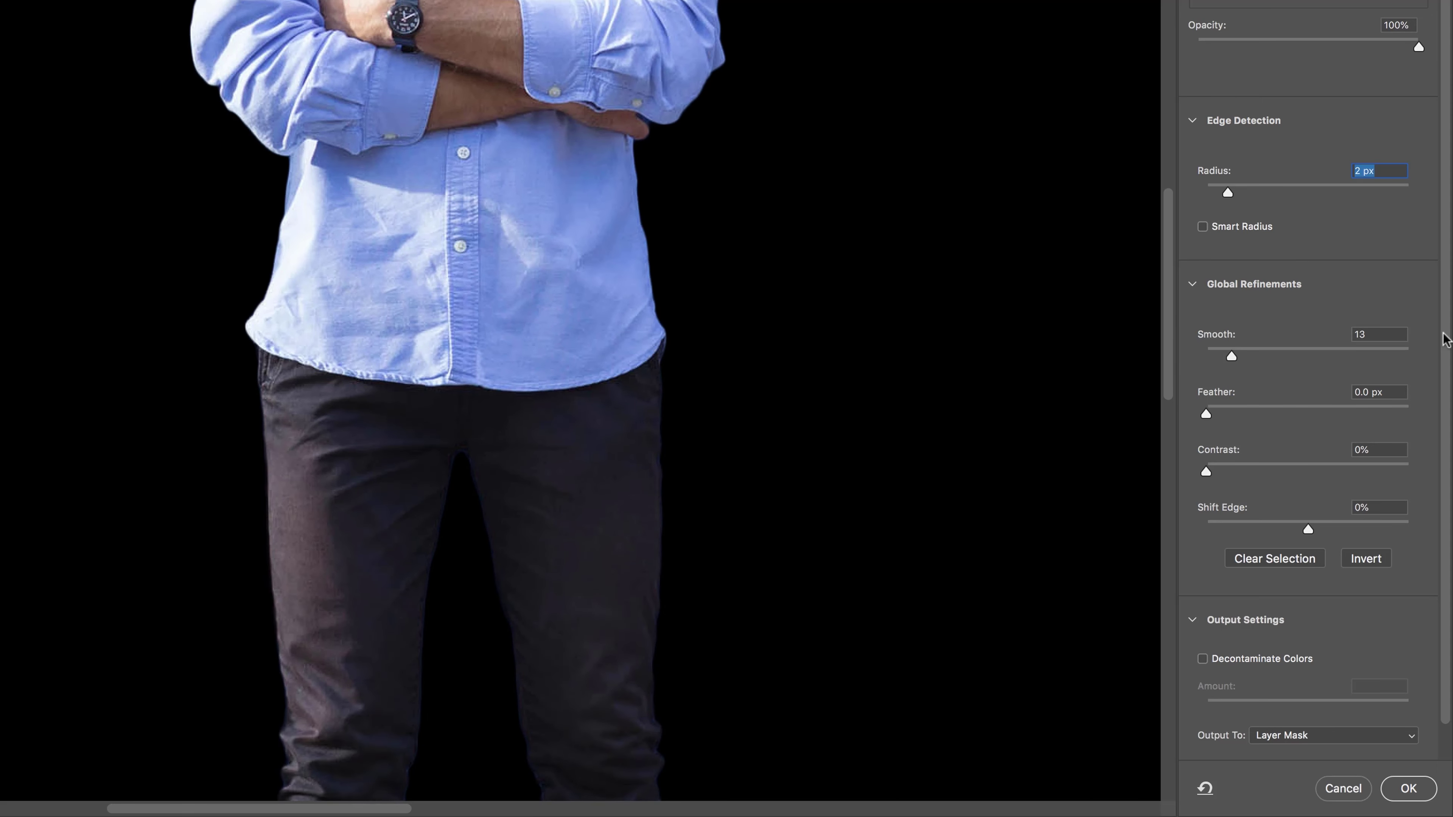
pyautogui.scroll(15, 616, 389)
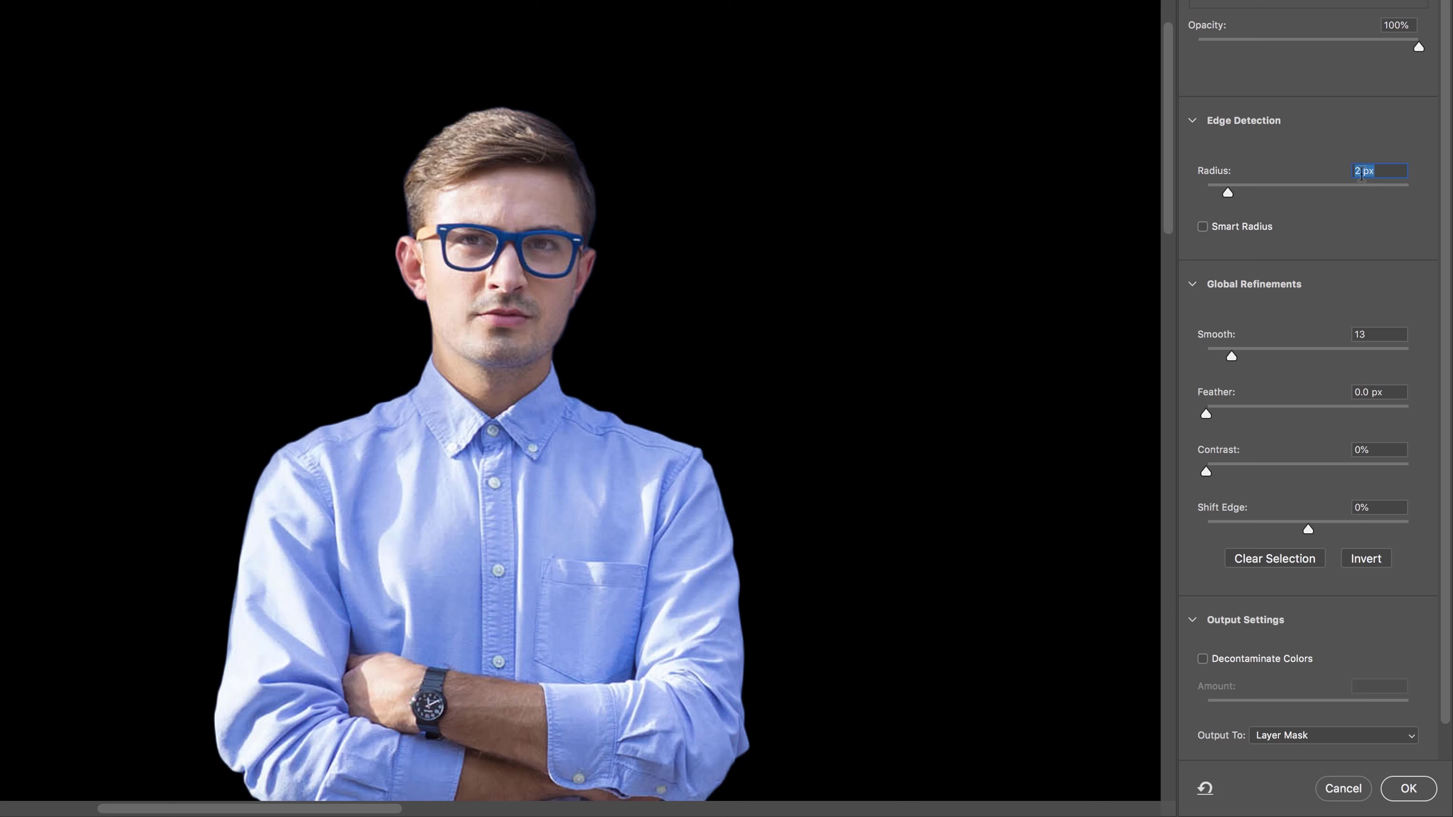
pyautogui.scroll(-2, 1429, 621)
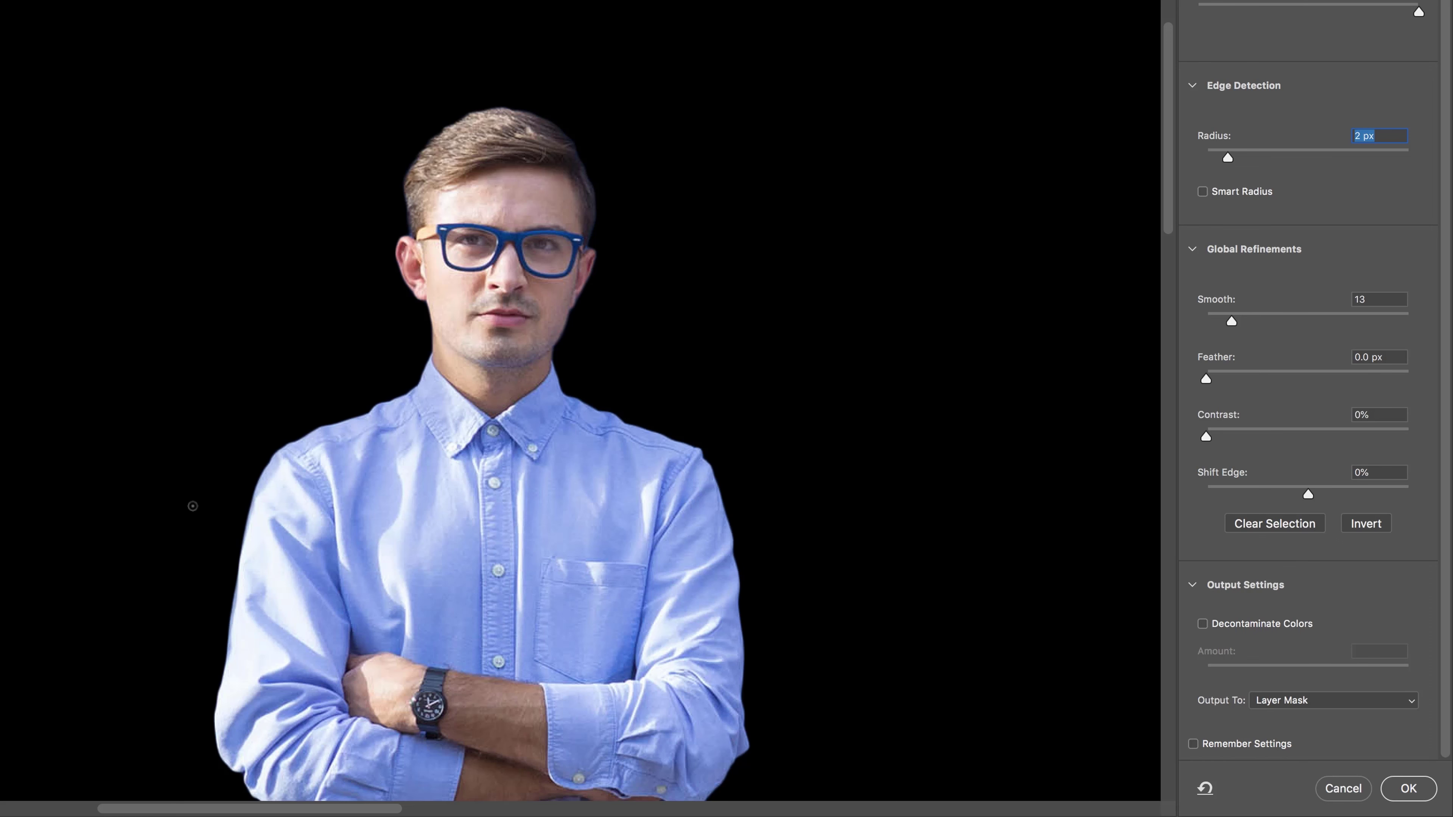
pyautogui.click(1364, 172)
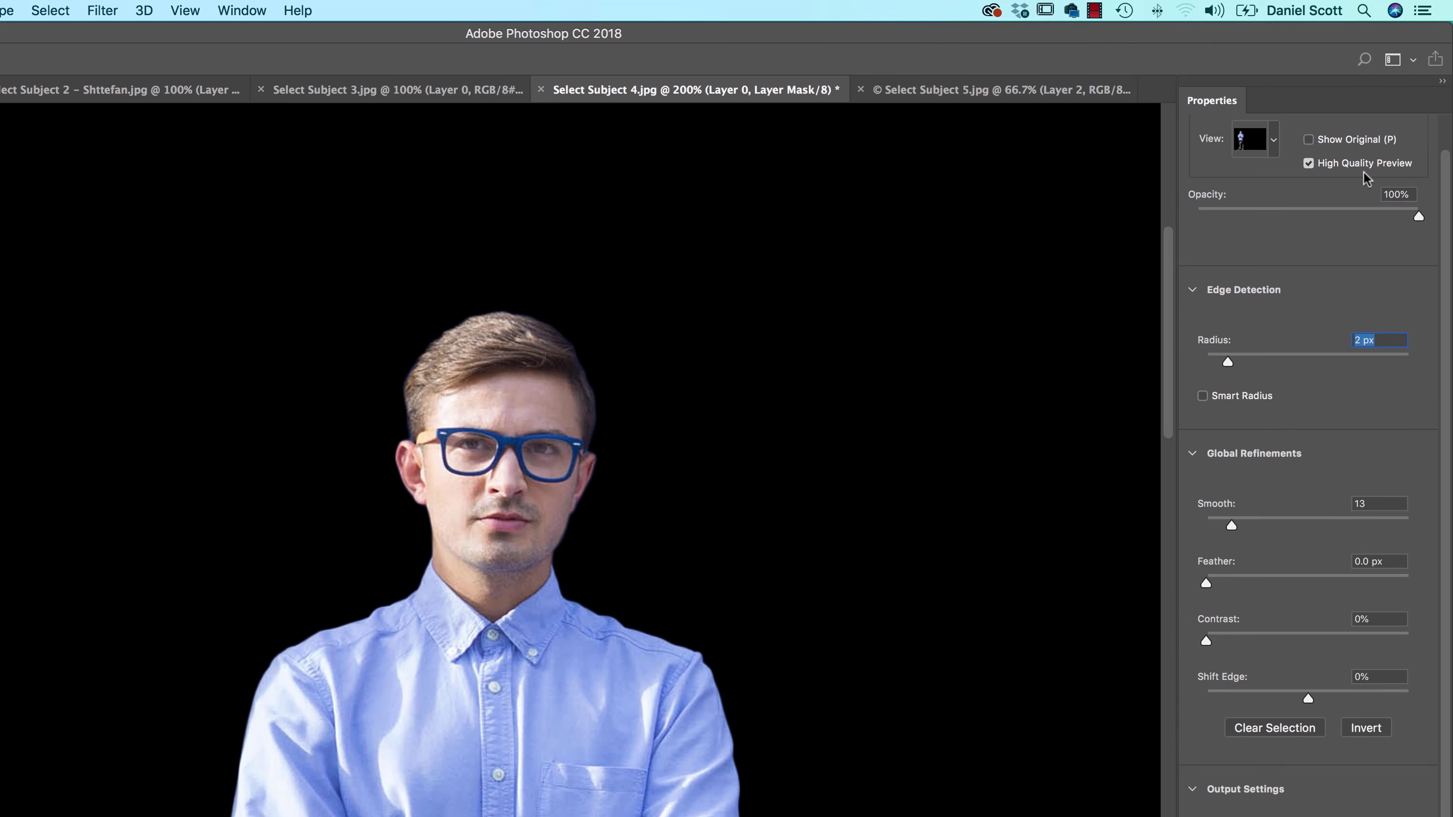
pyautogui.click(1332, 163)
pyautogui.press('Return')
# Reopen the layer mask in Select and Mask with the man's hair in close view.
pyautogui.scroll(-10, 711, 474)
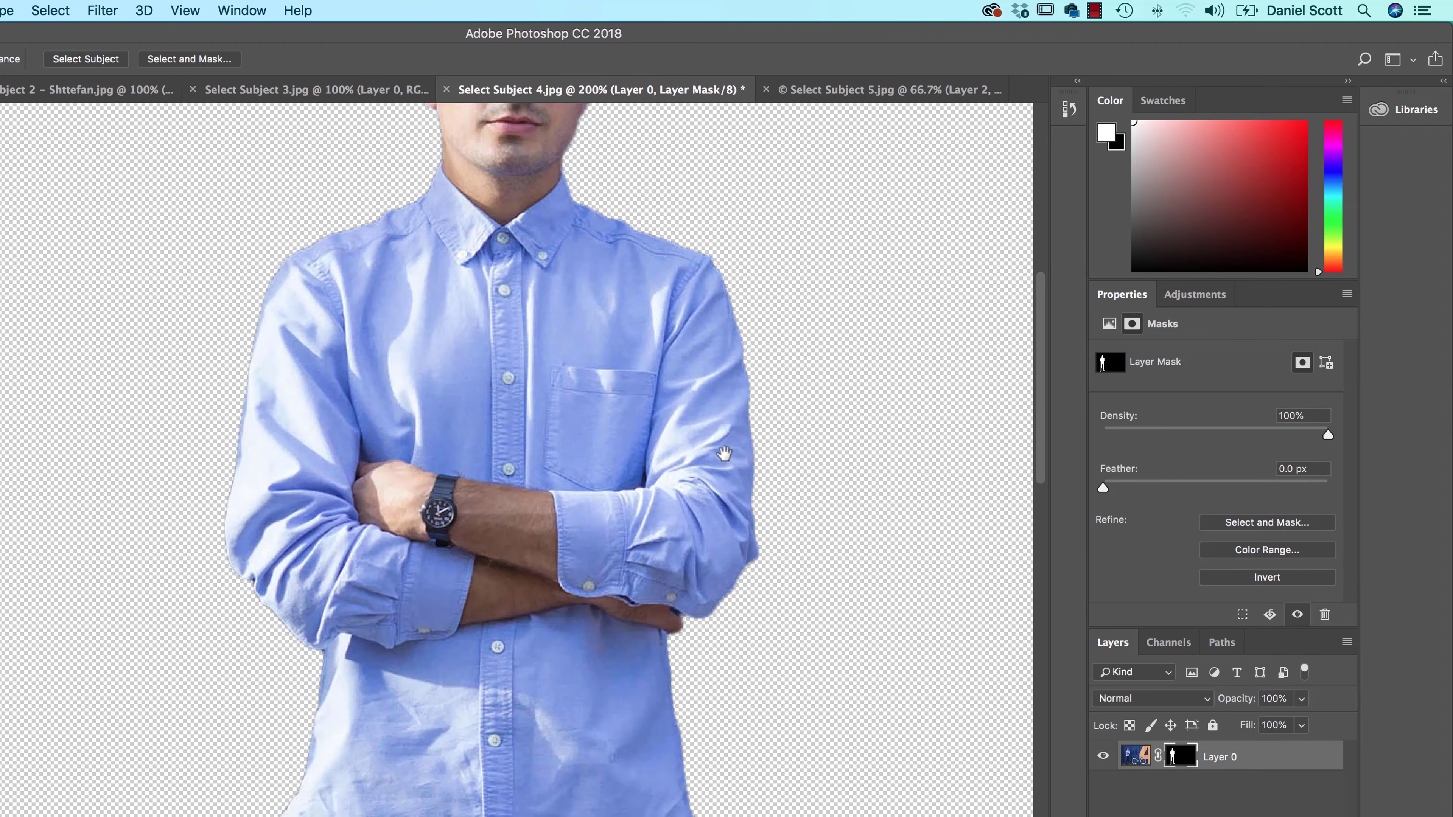
pyautogui.scroll(12, 733, 575)
pyautogui.scroll(3, 516, 474)
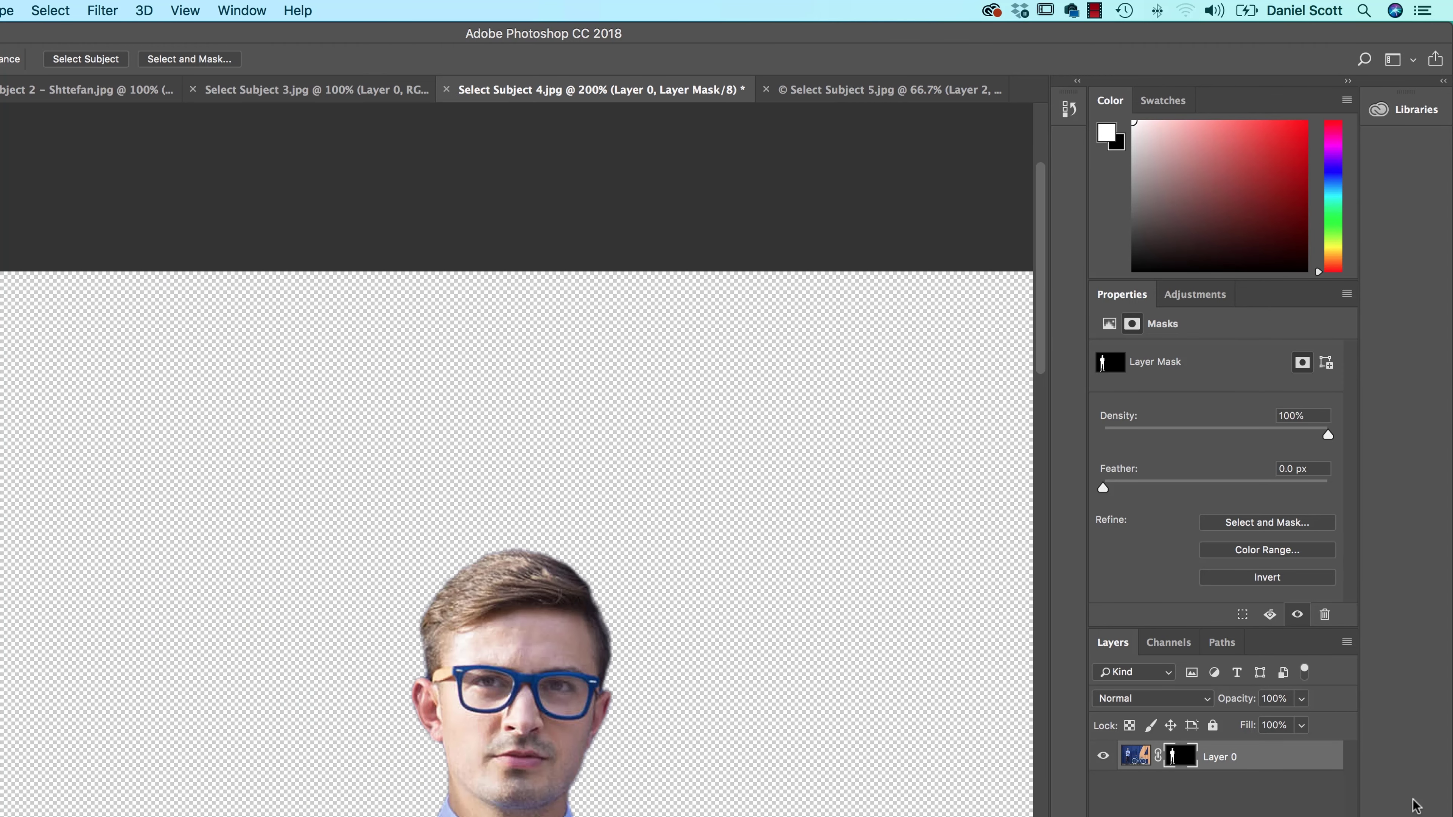
pyautogui.click(1295, 532)
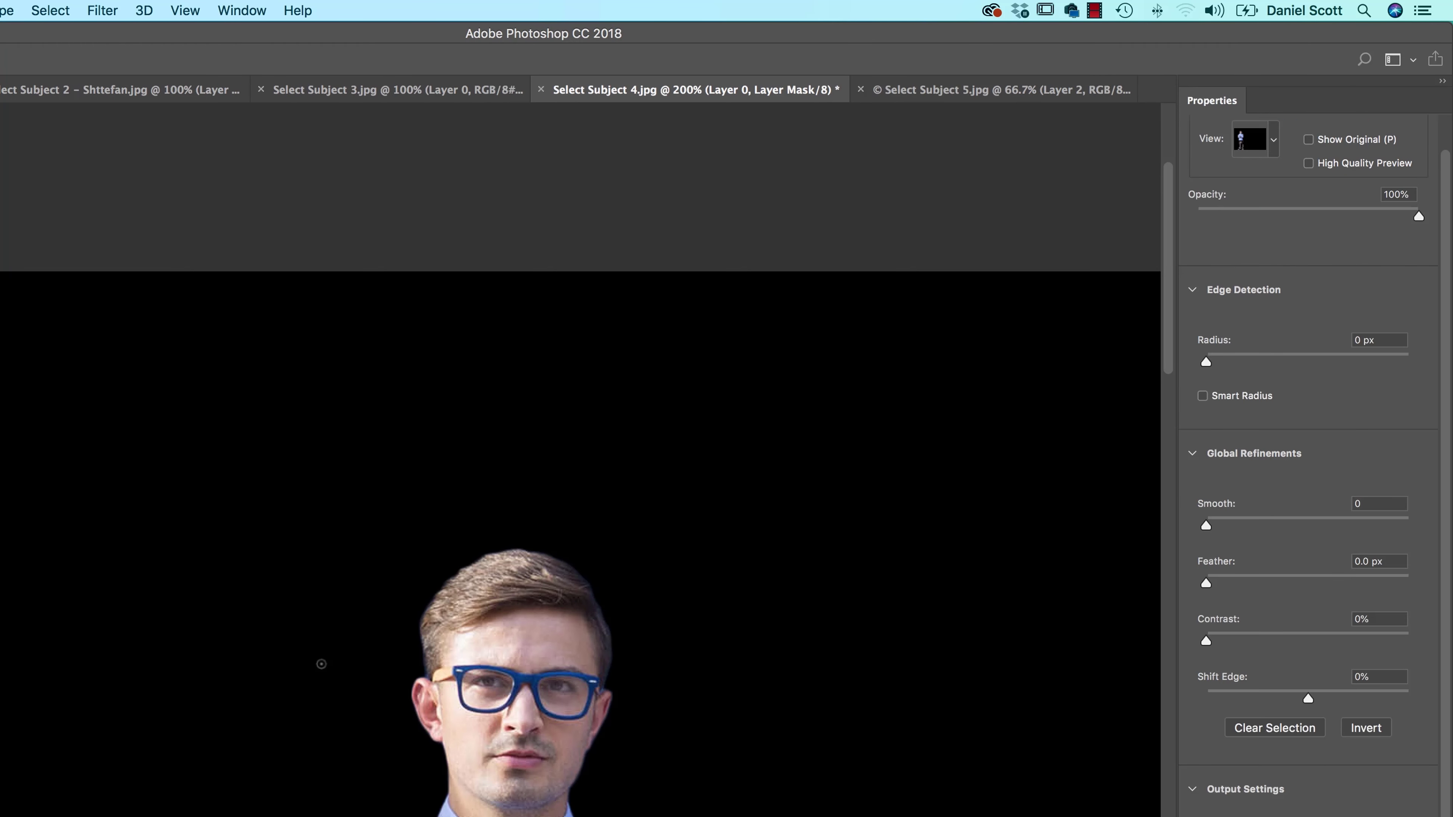
pyautogui.press('super+plus')
pyautogui.press('super+plus')
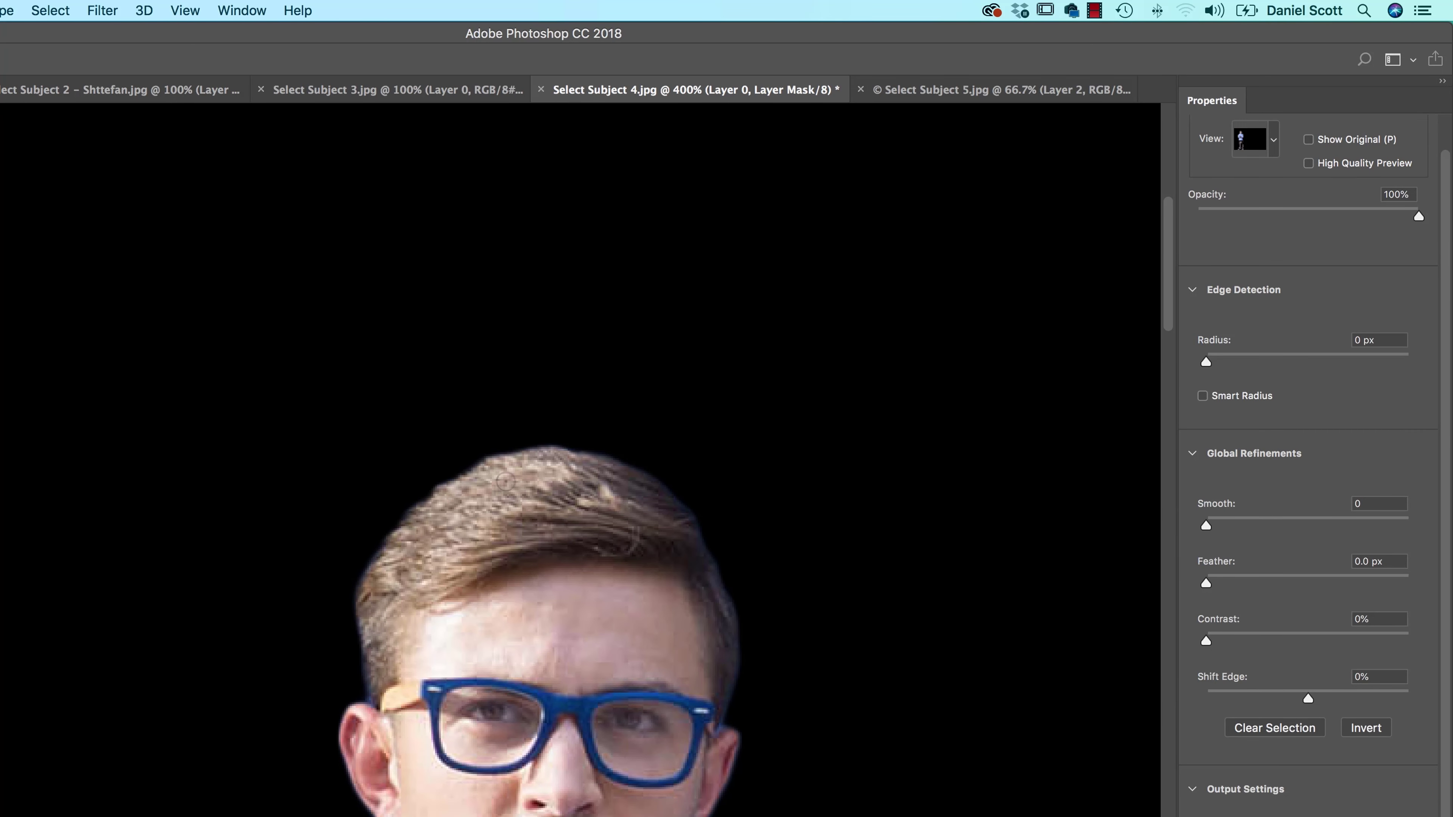
# Paint around the outline of the man's hair with the Refine Edge brush at size 20.
pyautogui.click(14, 111)
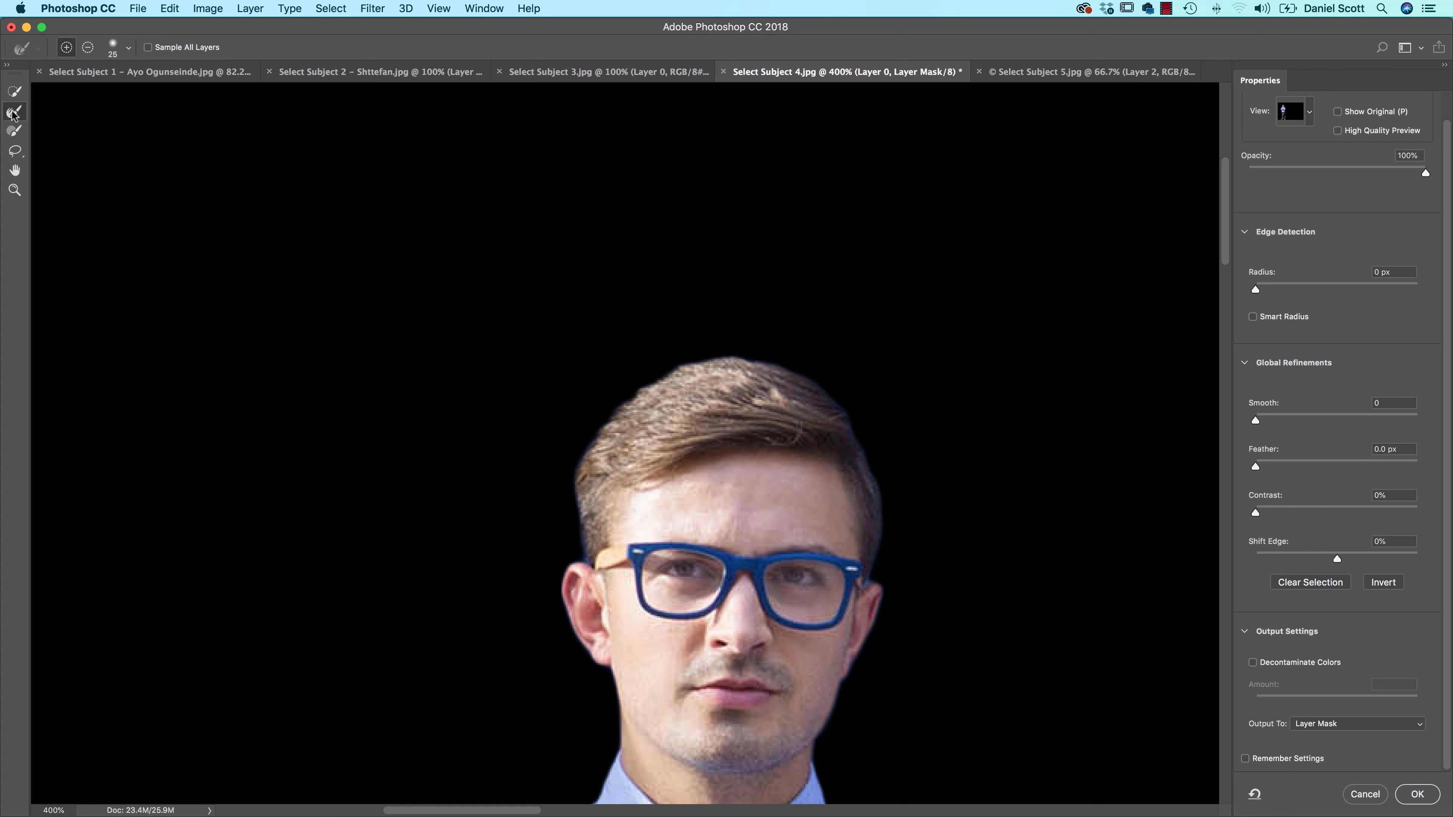
pyautogui.press('[')
pyautogui.press(']')
pyautogui.moveTo(817, 380)
pyautogui.mouseDown()
pyautogui.moveTo(877, 469)
pyautogui.moveTo(887, 566)
pyautogui.mouseUp()
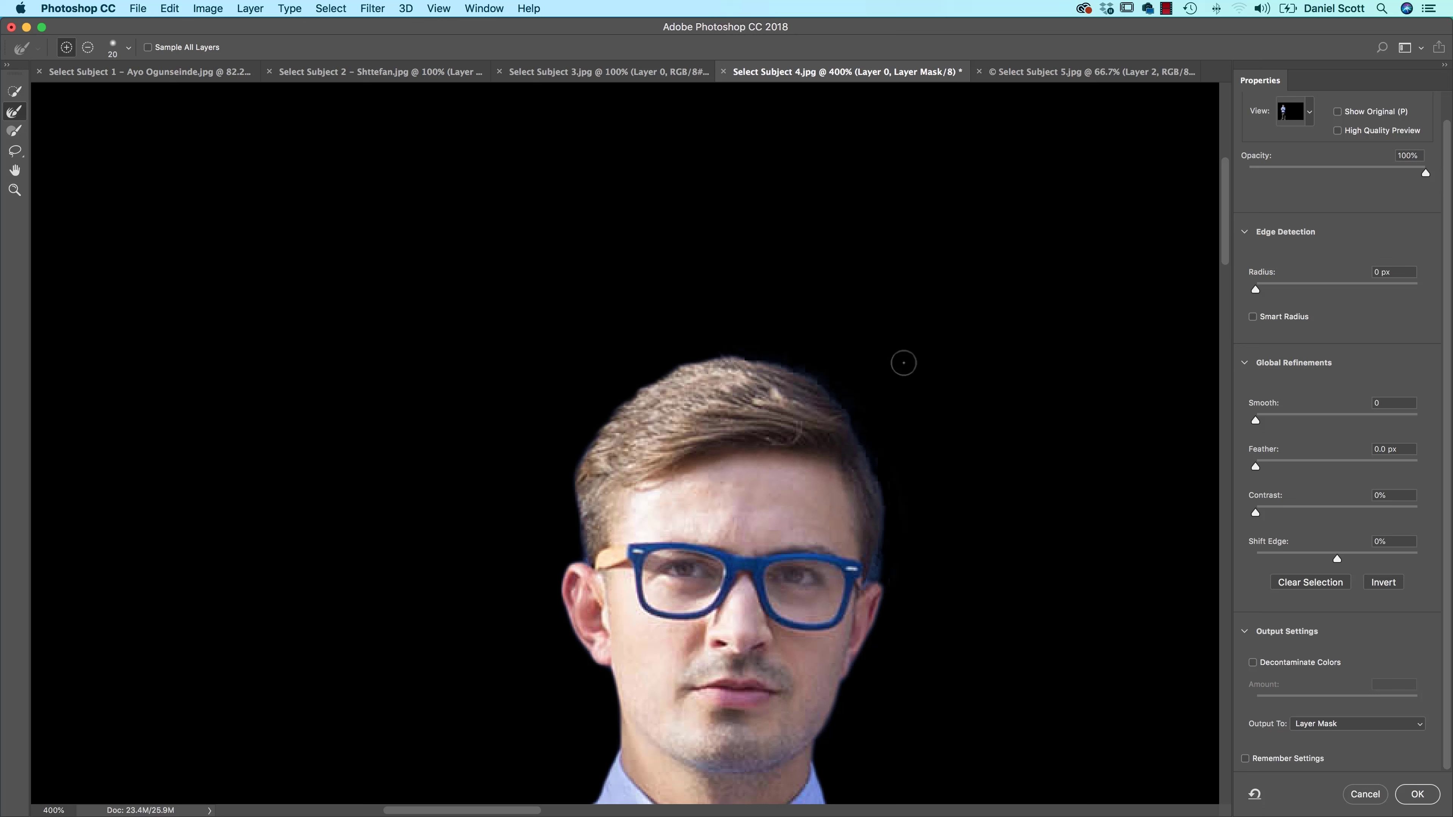
pyautogui.moveTo(777, 360)
pyautogui.mouseDown()
pyautogui.moveTo(704, 356)
pyautogui.moveTo(614, 399)
pyautogui.moveTo(580, 457)
pyautogui.moveTo(587, 546)
pyautogui.mouseUp()
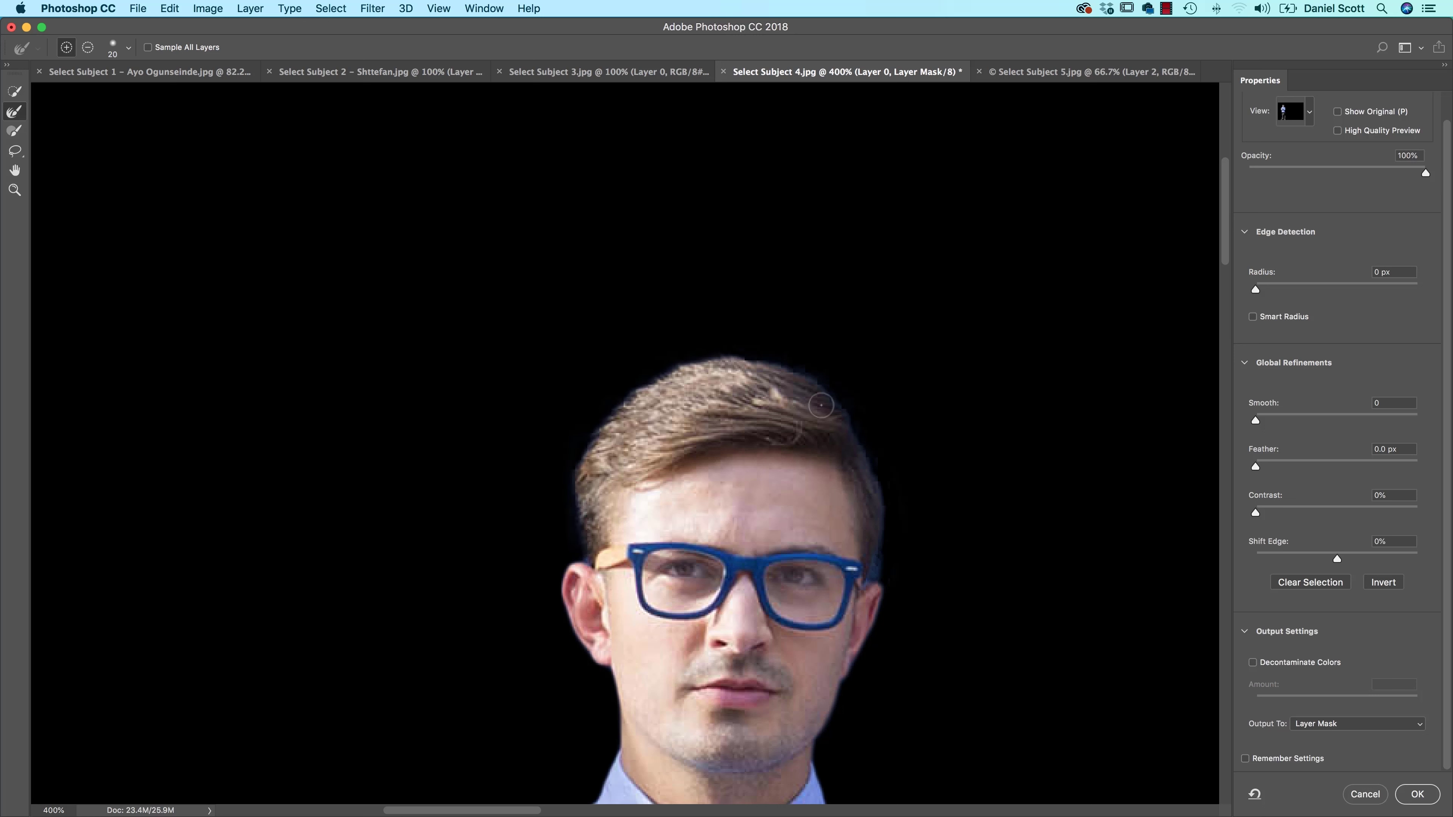
pyautogui.moveTo(751, 345); pyautogui.dragTo(888, 462)
pyautogui.moveTo(813, 377); pyautogui.dragTo(908, 478)
# Compare the hair edges with Decontaminate Colors turned on and off.
pyautogui.click(1253, 663)
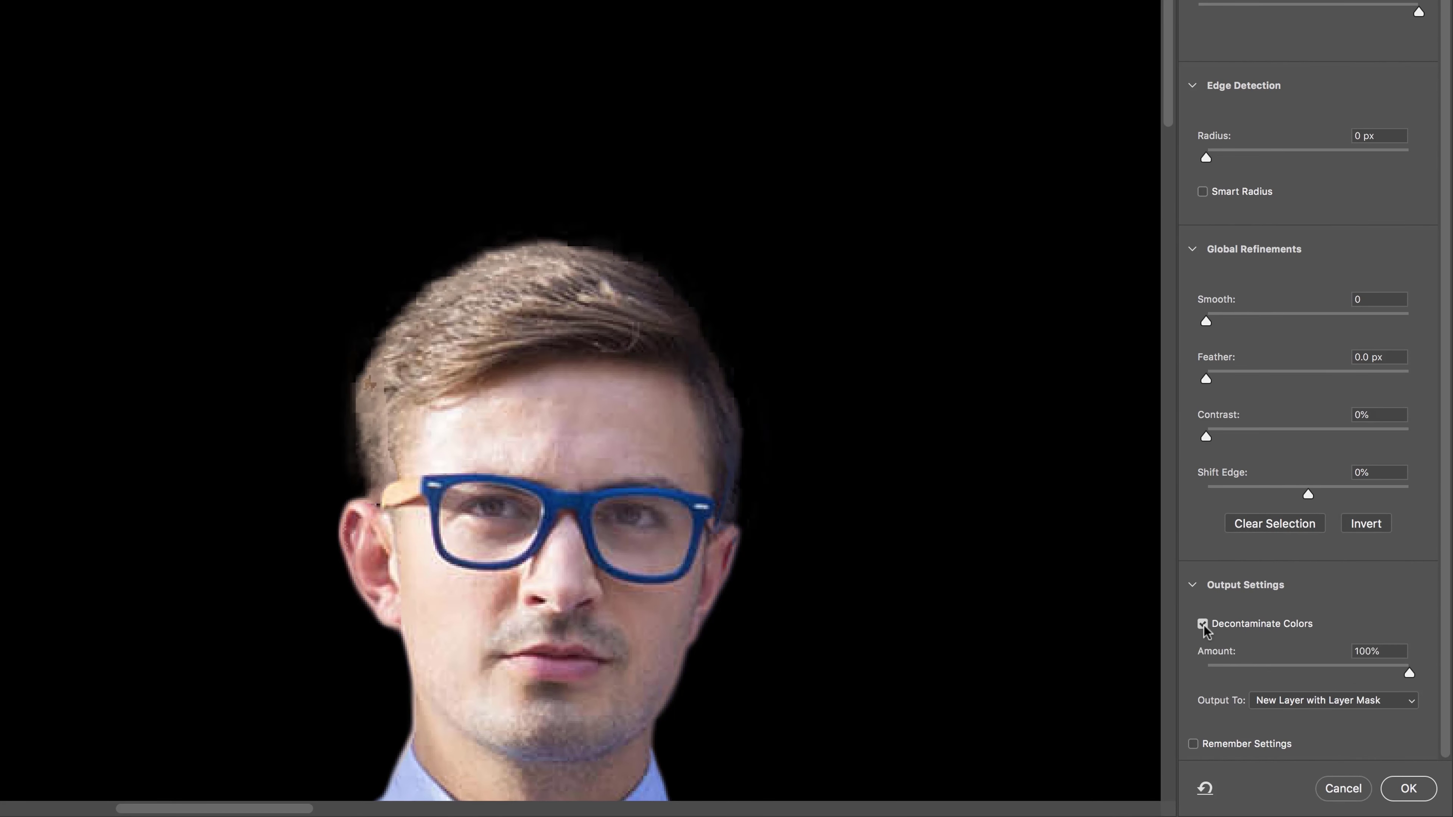
pyautogui.click(1202, 624)
pyautogui.click(1203, 626)
pyautogui.click(1203, 625)
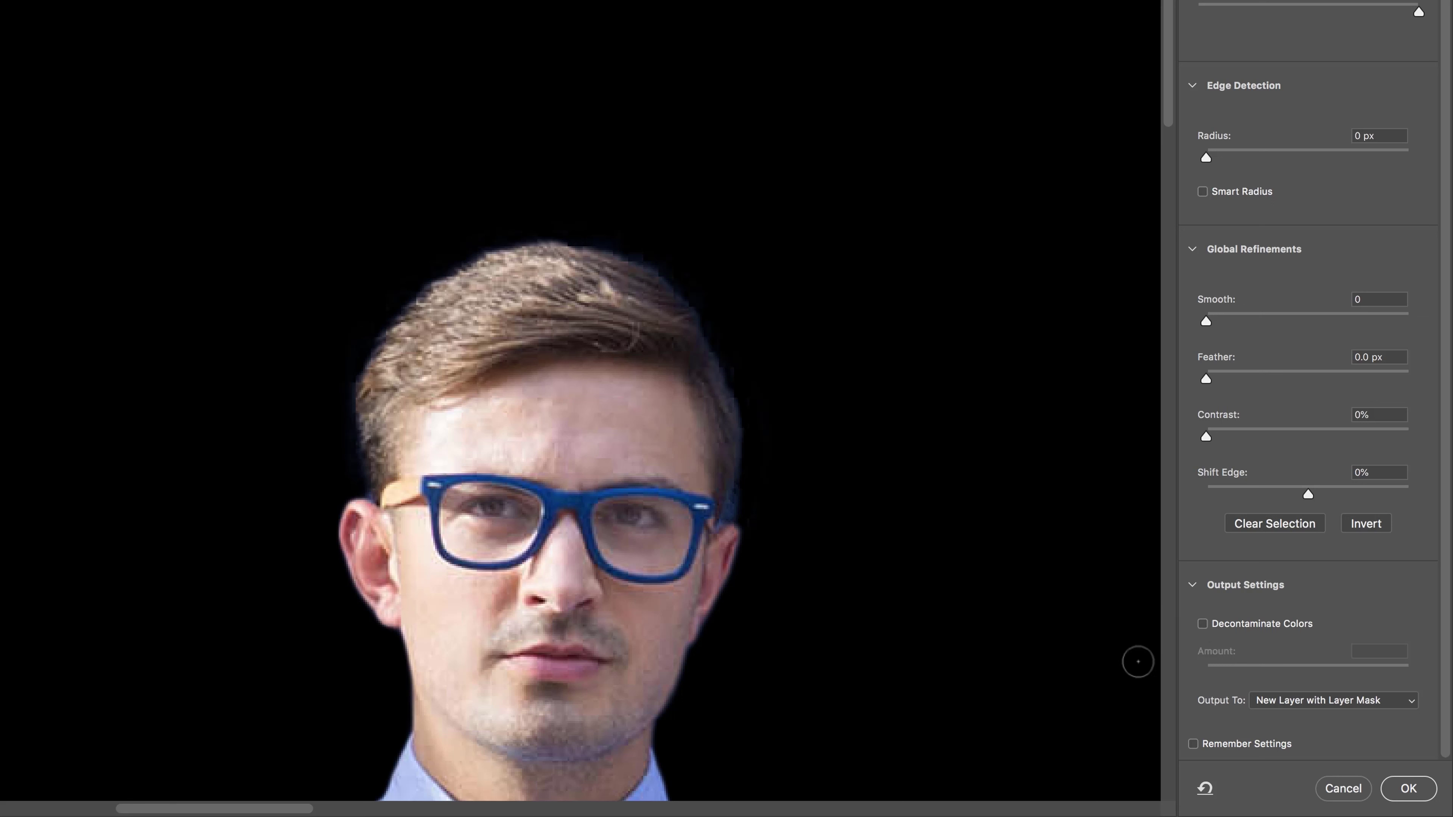
pyautogui.click(1203, 625)
pyautogui.click(1201, 623)
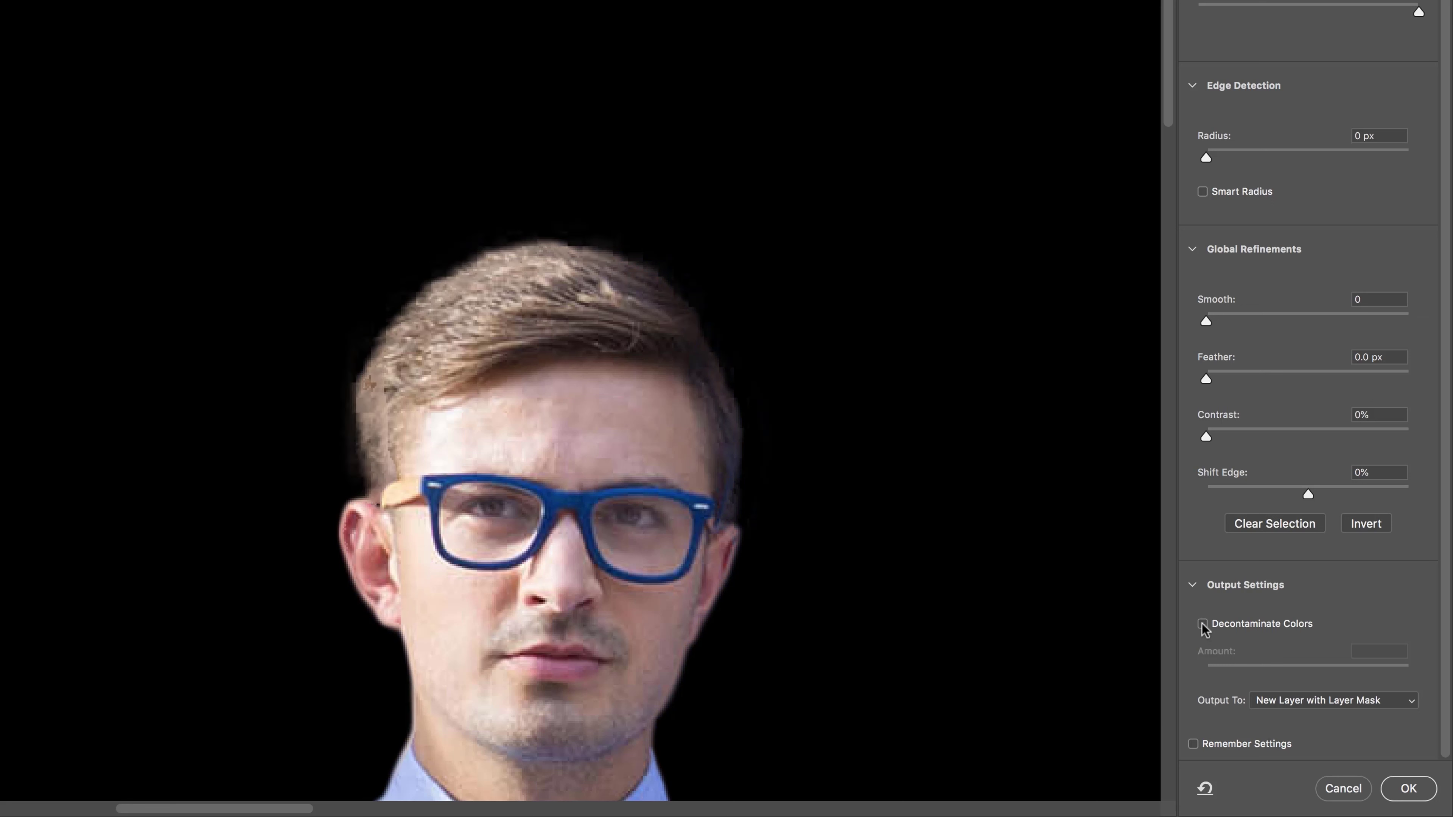